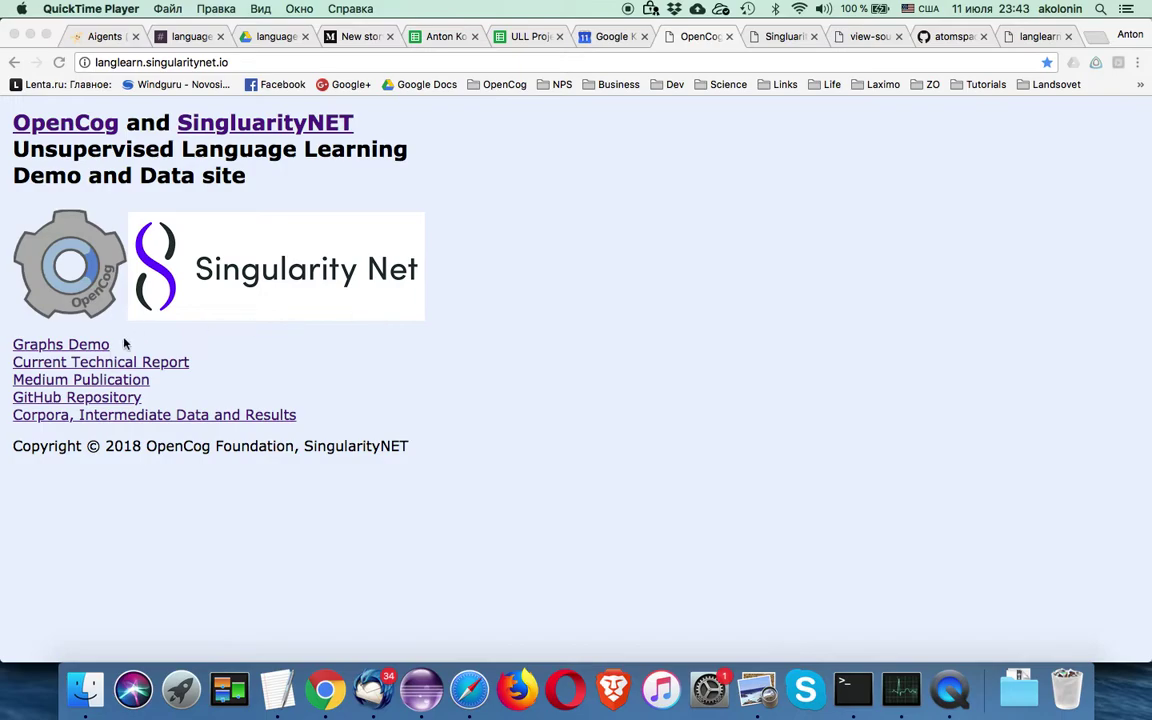
- Open the atom_types.script source linked from the graphs demo page, read through its atom type definitions, and close it
{"action": "left_click", "coordinate": [784, 37]}
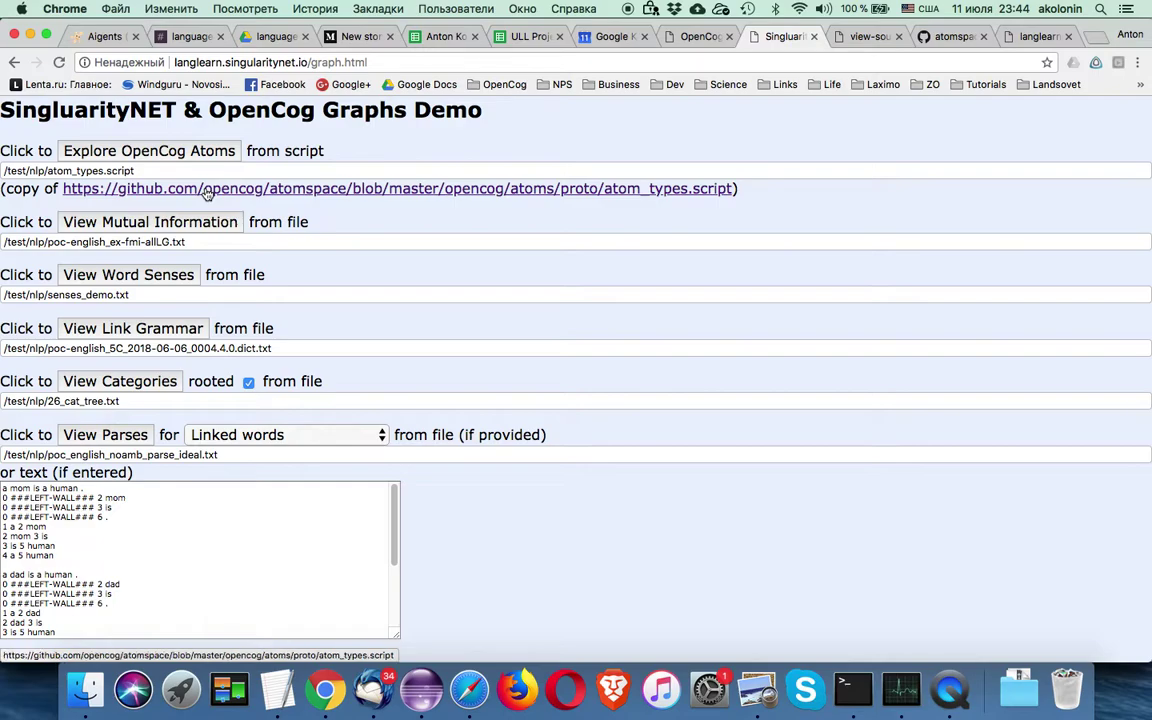
{"action": "left_click", "coordinate": [207, 193]}
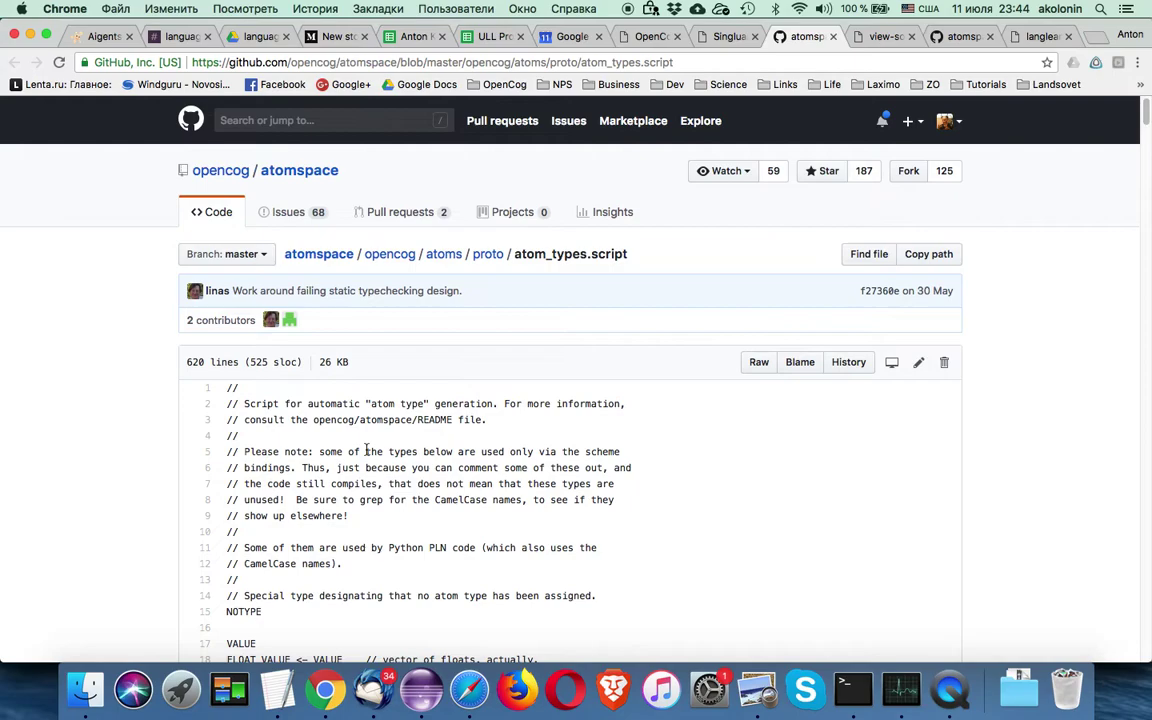
{"action": "scroll", "coordinate": [366, 416], "scroll_direction": "down", "scroll_amount": 1}
{"action": "scroll", "coordinate": [366, 416], "scroll_direction": "down", "scroll_amount": 5}
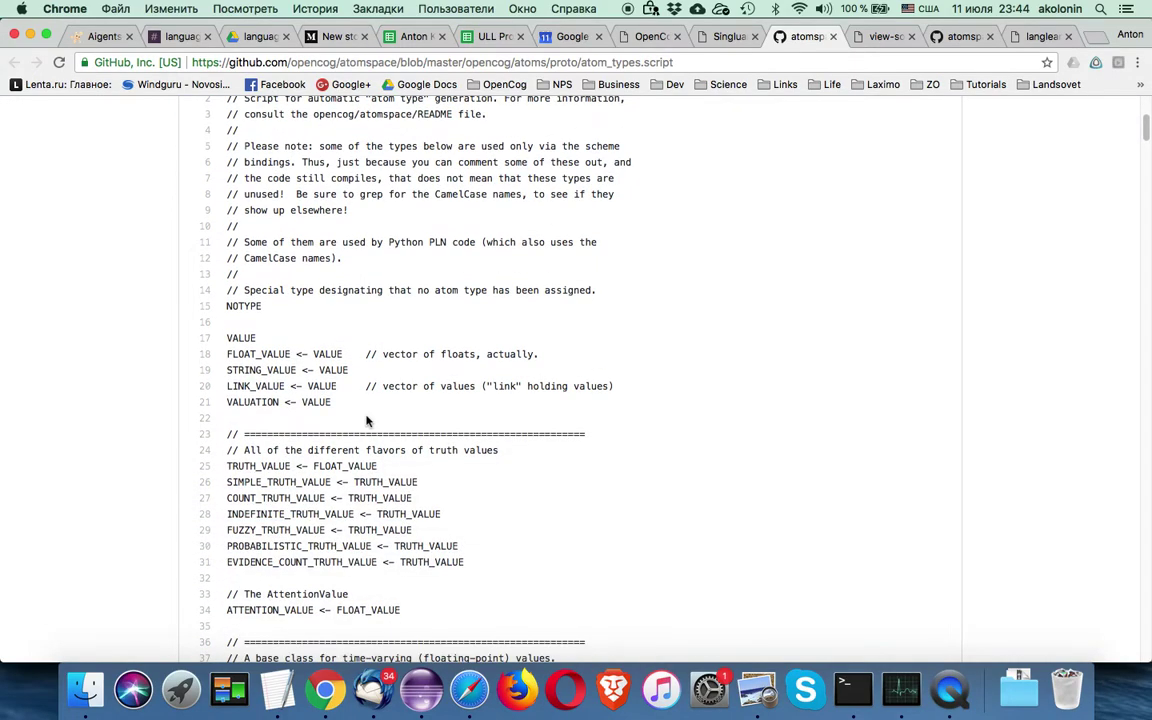
{"action": "scroll", "coordinate": [366, 421], "scroll_direction": "down", "scroll_amount": 4}
{"action": "scroll", "coordinate": [366, 421], "scroll_direction": "down", "scroll_amount": 7}
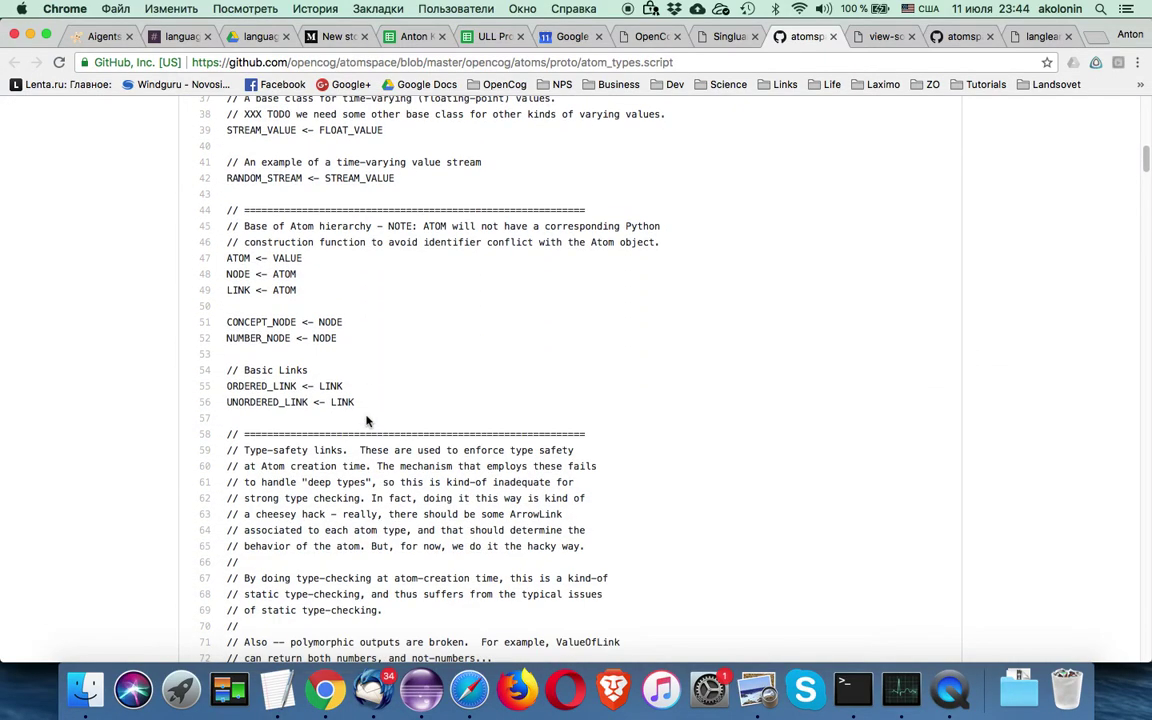
{"action": "scroll", "coordinate": [366, 421], "scroll_direction": "down", "scroll_amount": 15}
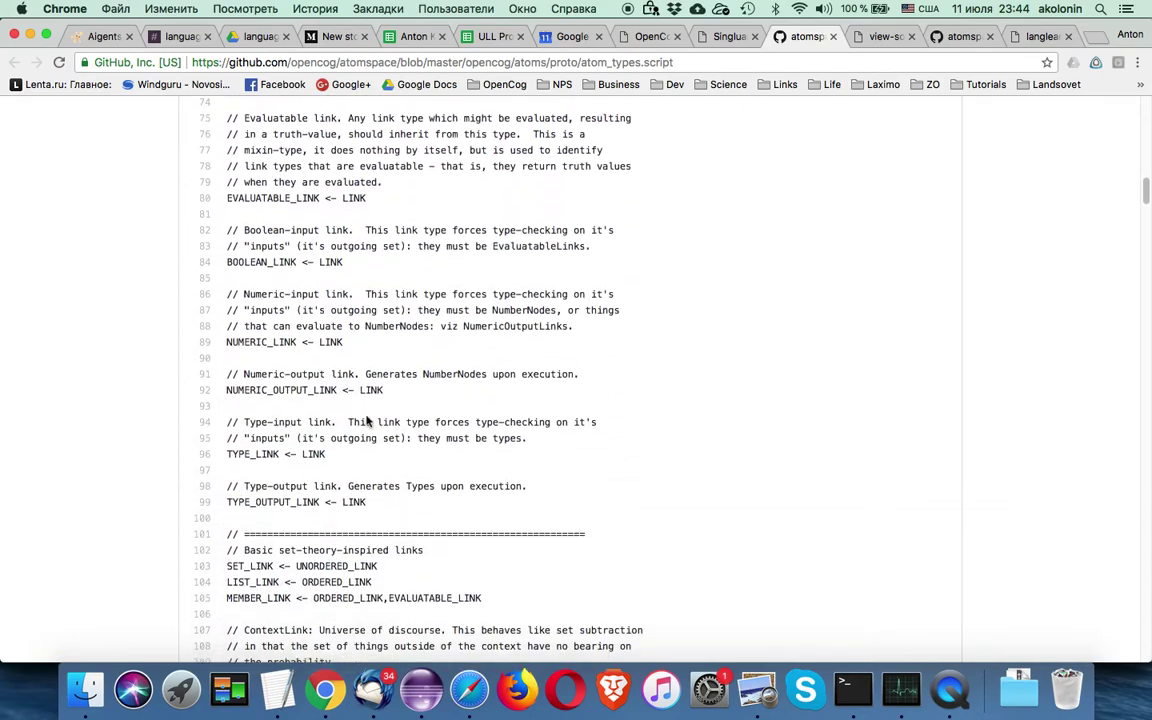
{"action": "scroll", "coordinate": [366, 421], "scroll_direction": "down", "scroll_amount": 10}
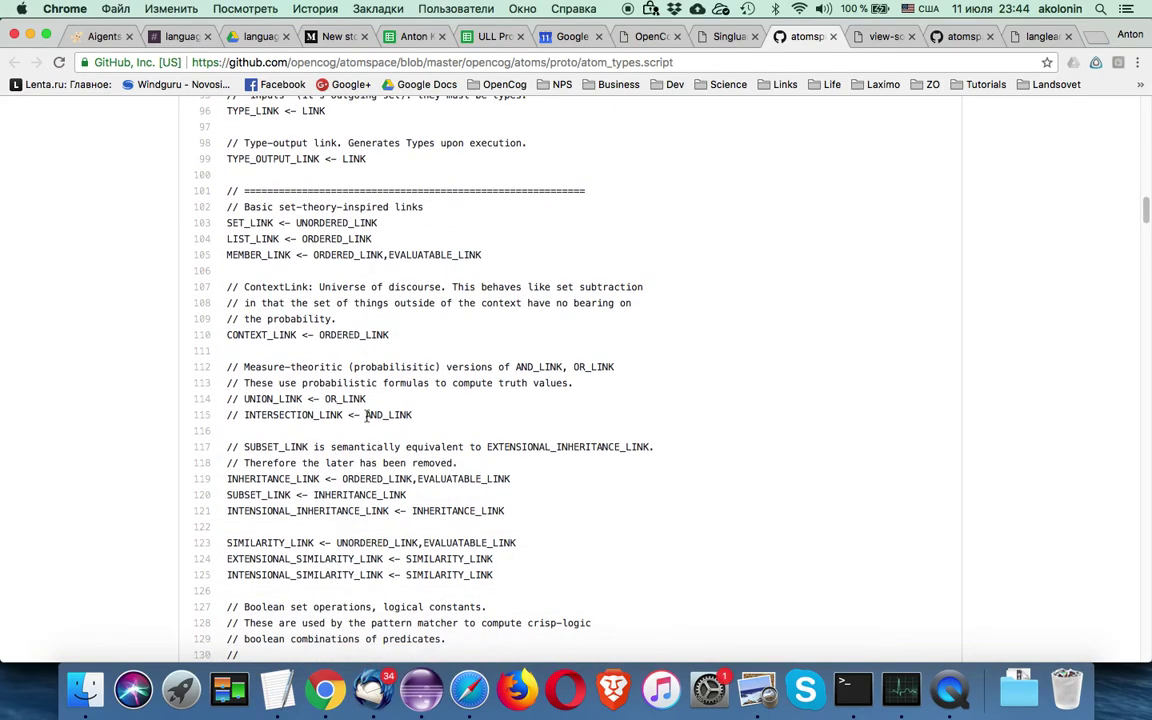
{"action": "scroll", "coordinate": [370, 395], "scroll_direction": "up", "scroll_amount": 4}
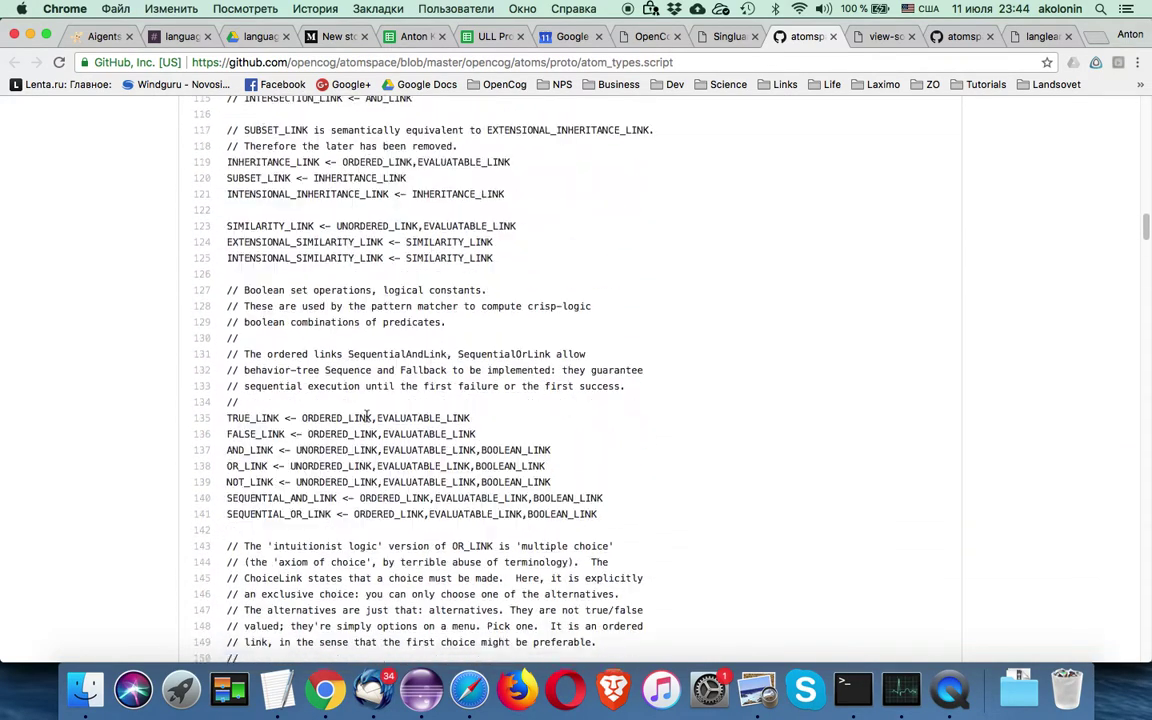
{"action": "scroll", "coordinate": [375, 370], "scroll_direction": "up", "scroll_amount": 10}
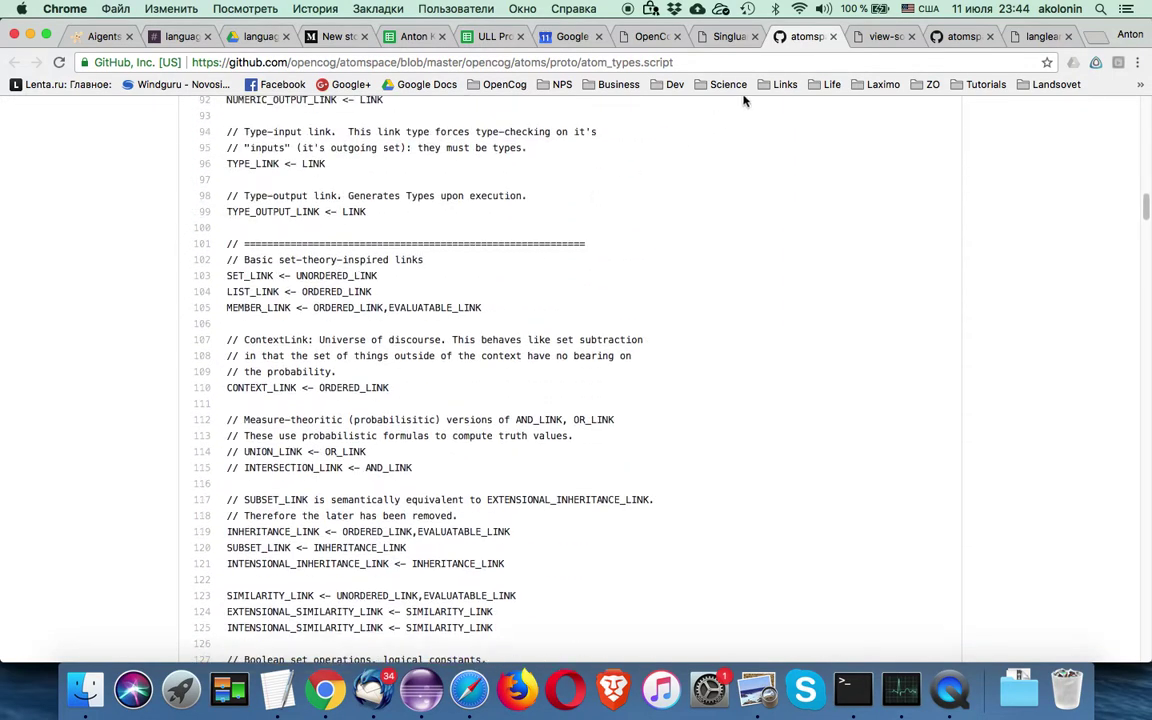
{"action": "key", "text": "super+w"}
- Generate the OpenCog atom graph from the script, move its settings overlay toward the graph's centre, and view the slicing mode options
{"action": "left_click", "coordinate": [165, 150]}
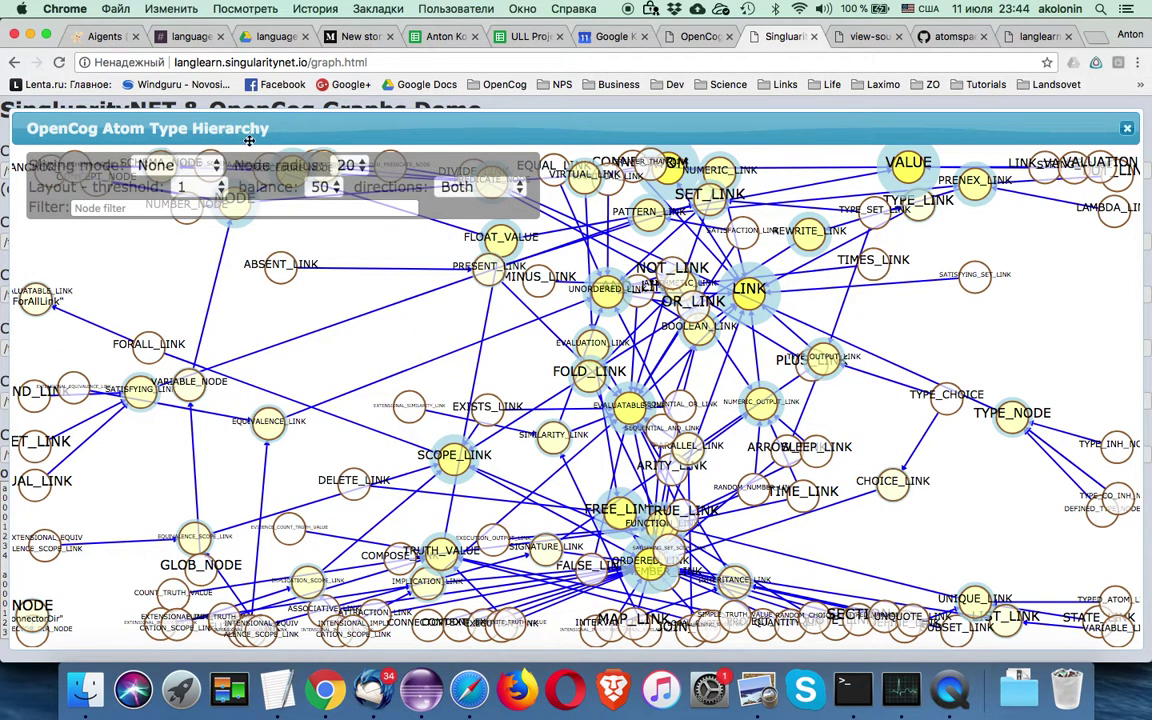
{"action": "left_click_drag", "start_coordinate": [440, 178], "coordinate": [540, 305]}
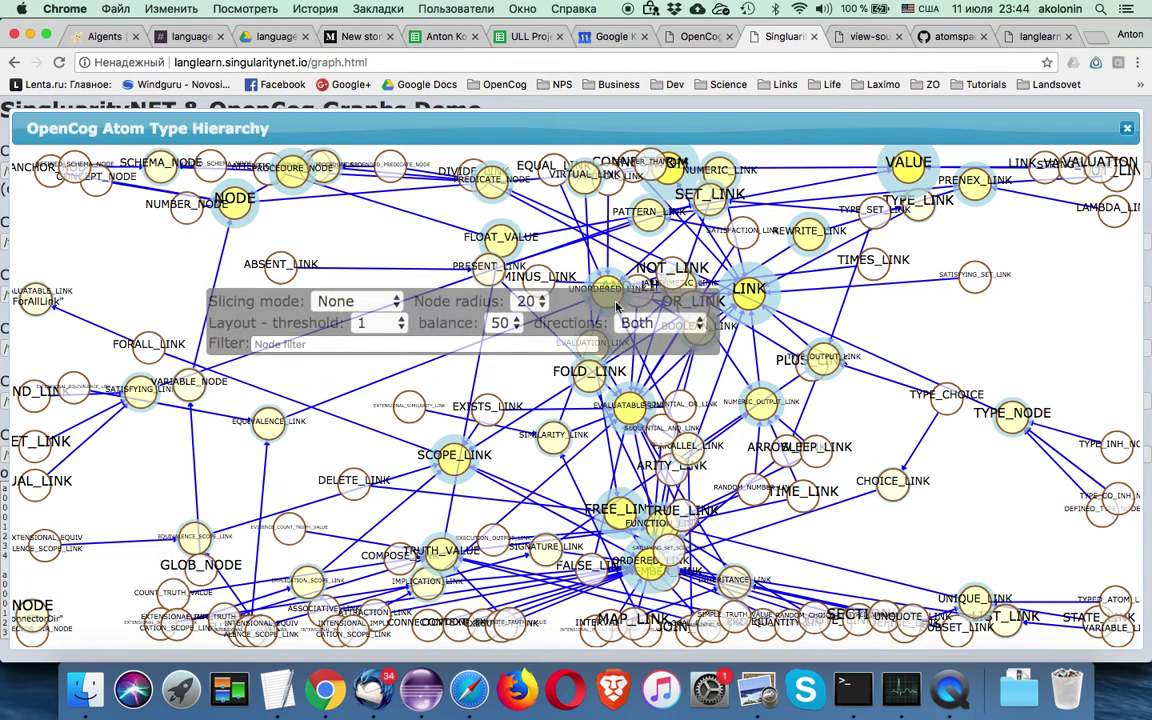
{"action": "left_click", "coordinate": [396, 308]}
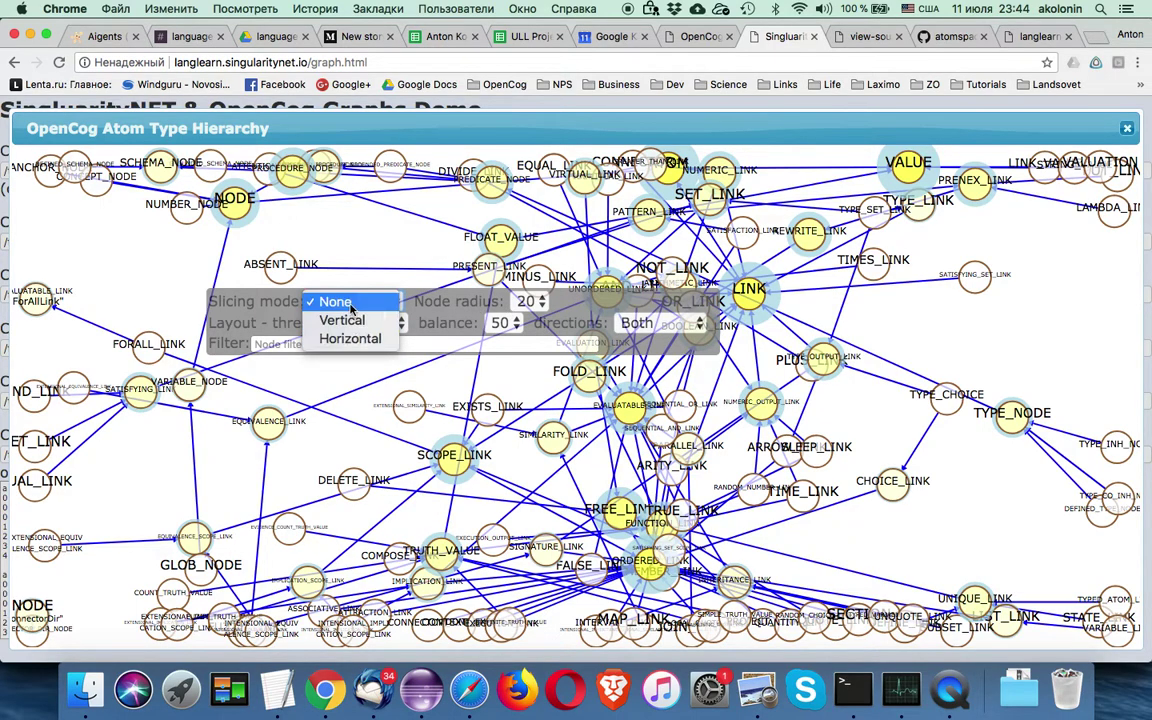
{"action": "left_click", "coordinate": [545, 303]}
- Compare the graph with node radii of 30, 50 and 10, ending with the radius at 20
{"action": "left_click", "coordinate": [543, 302]}
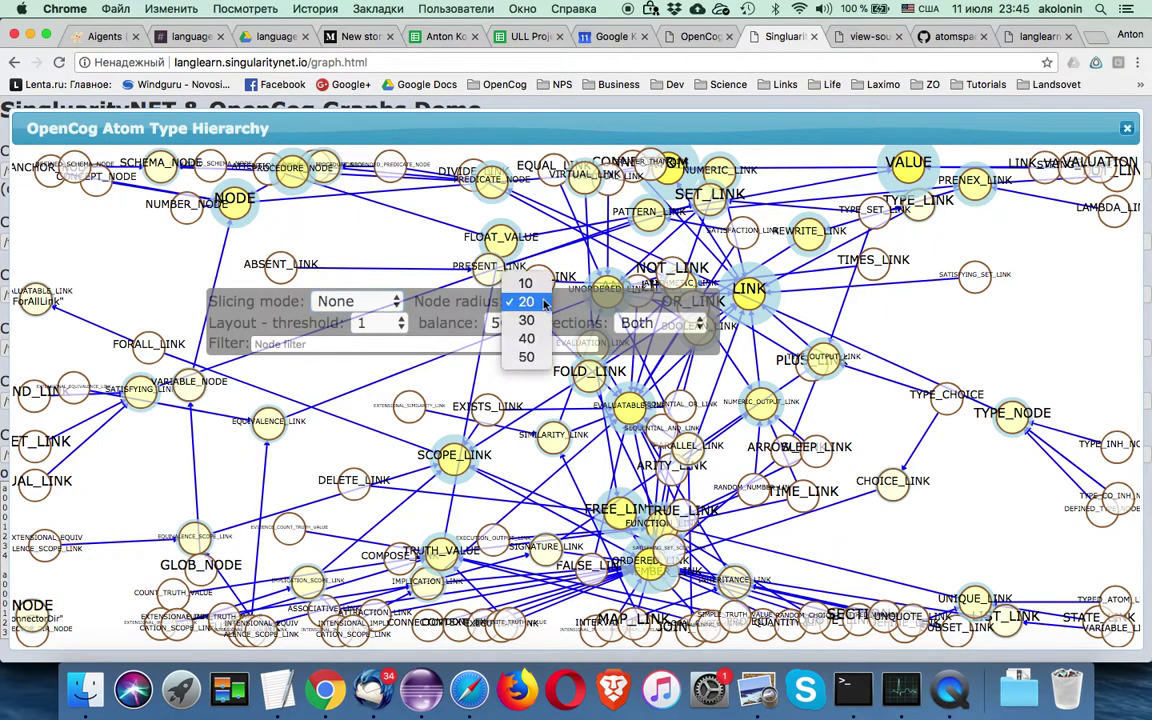
{"action": "left_click", "coordinate": [540, 320]}
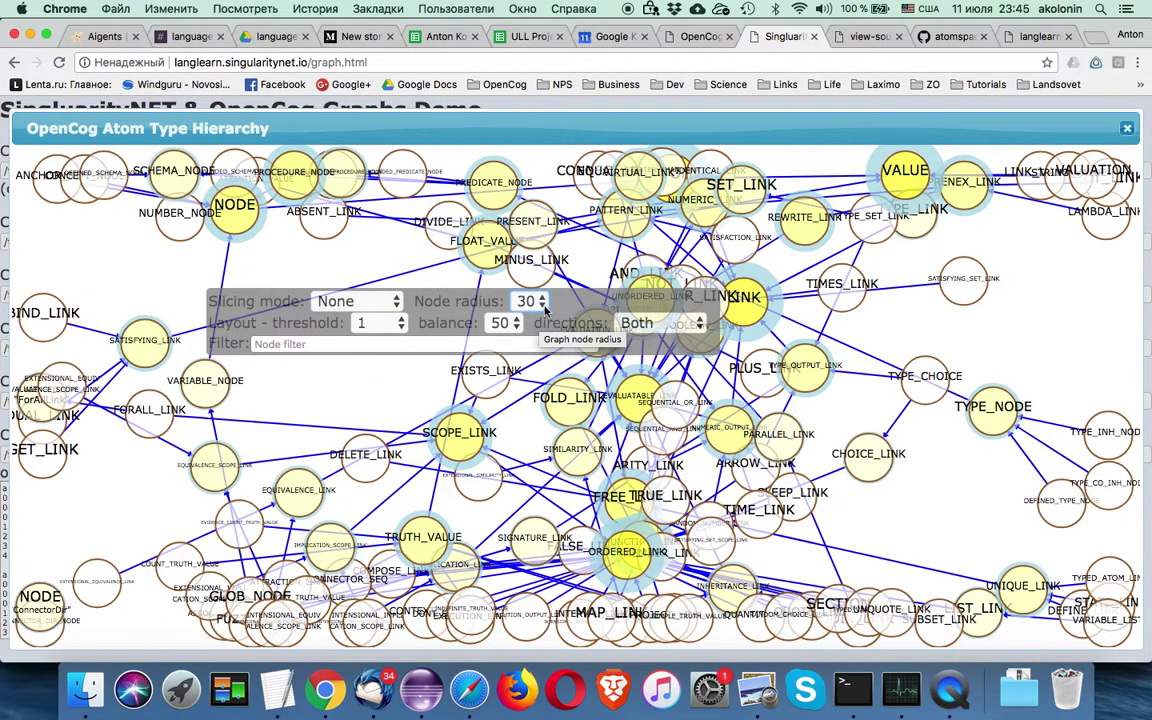
{"action": "left_click", "coordinate": [545, 303]}
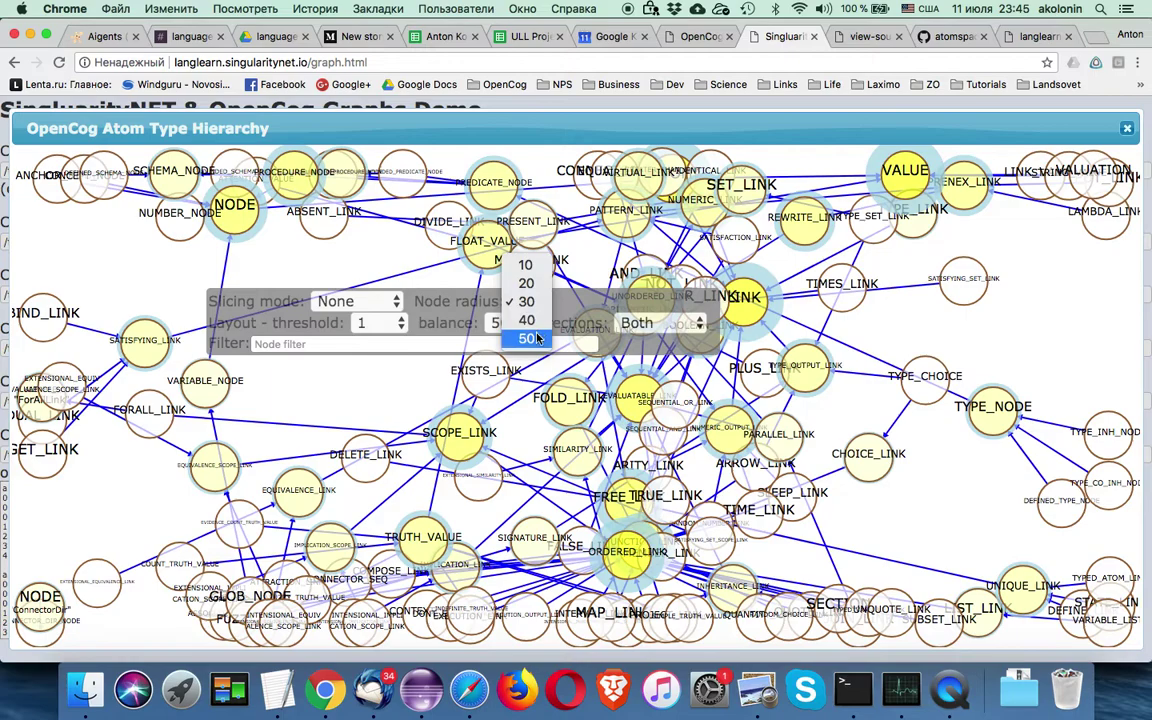
{"action": "left_click", "coordinate": [537, 337]}
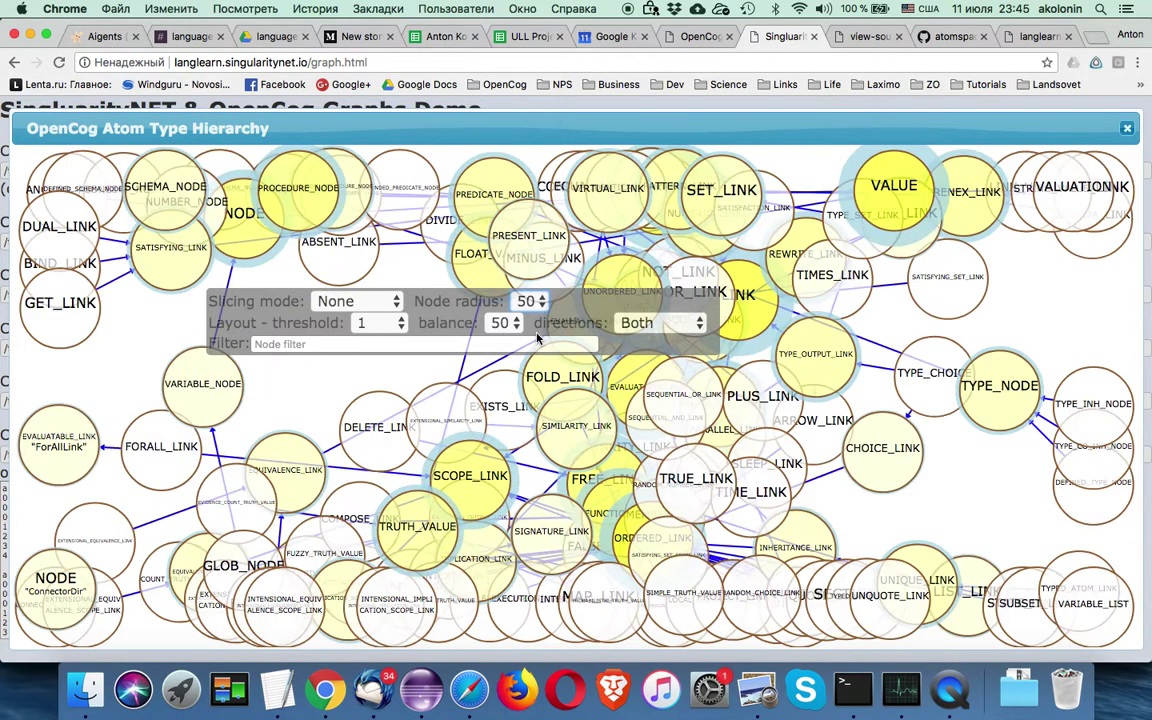
{"action": "left_click", "coordinate": [540, 302]}
{"action": "key", "text": "Escape"}
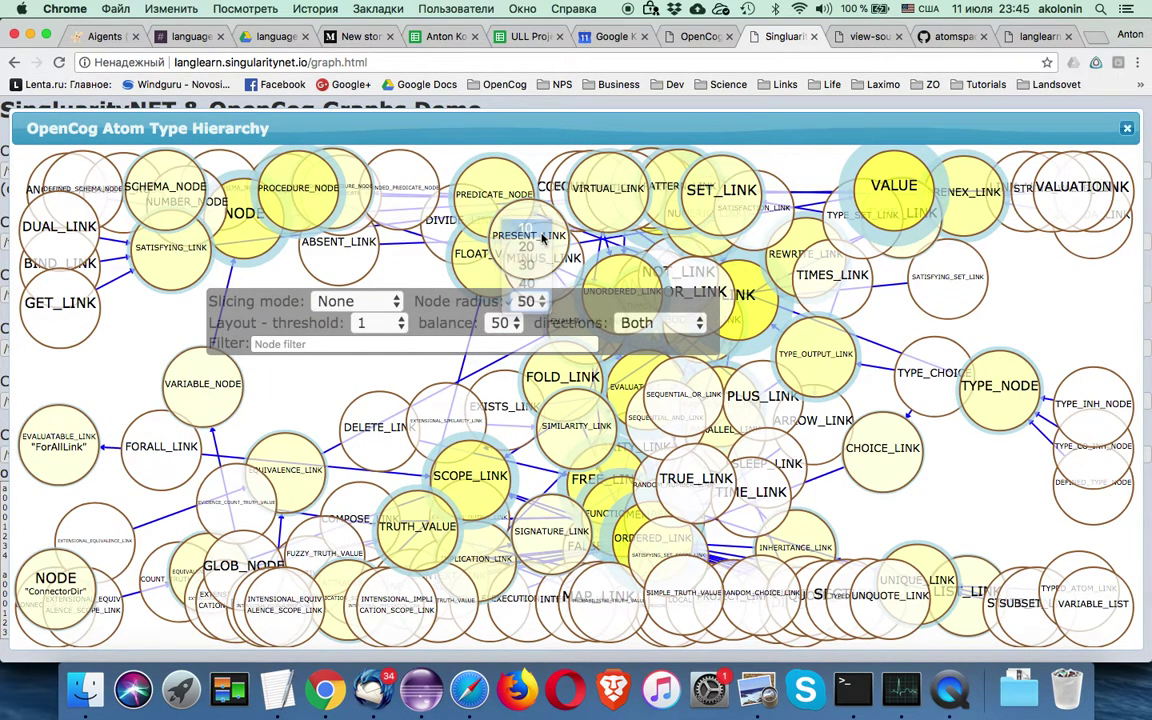
{"action": "key", "text": "1"}
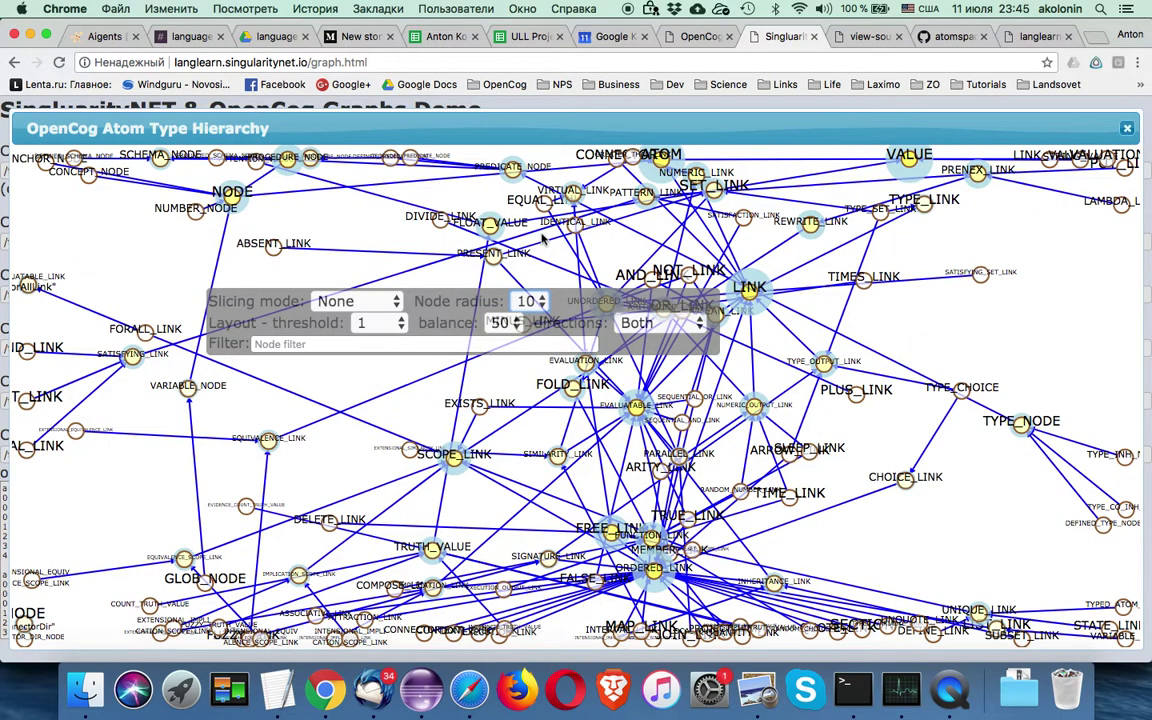
{"action": "left_click", "coordinate": [528, 301]}
{"action": "key", "text": "Escape"}
{"action": "key", "text": "2"}
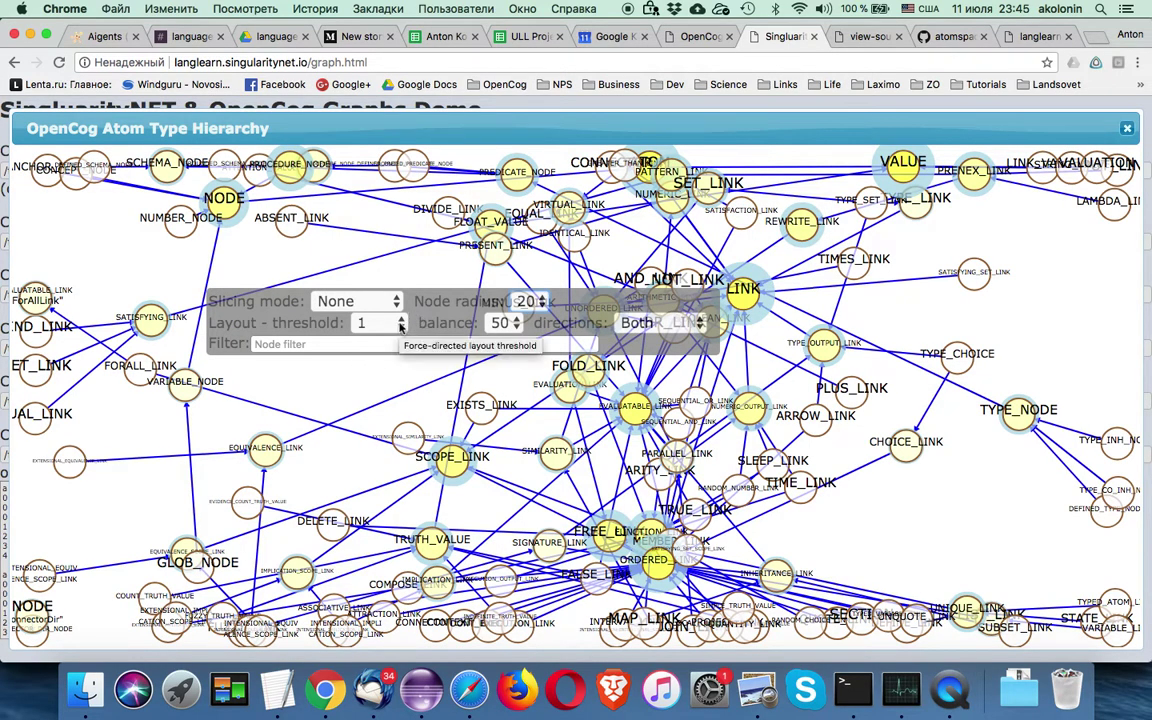
- Compare the graph layout at thresholds of 10, 5 and 2, ending with the threshold at 1
{"action": "left_click", "coordinate": [399, 324]}
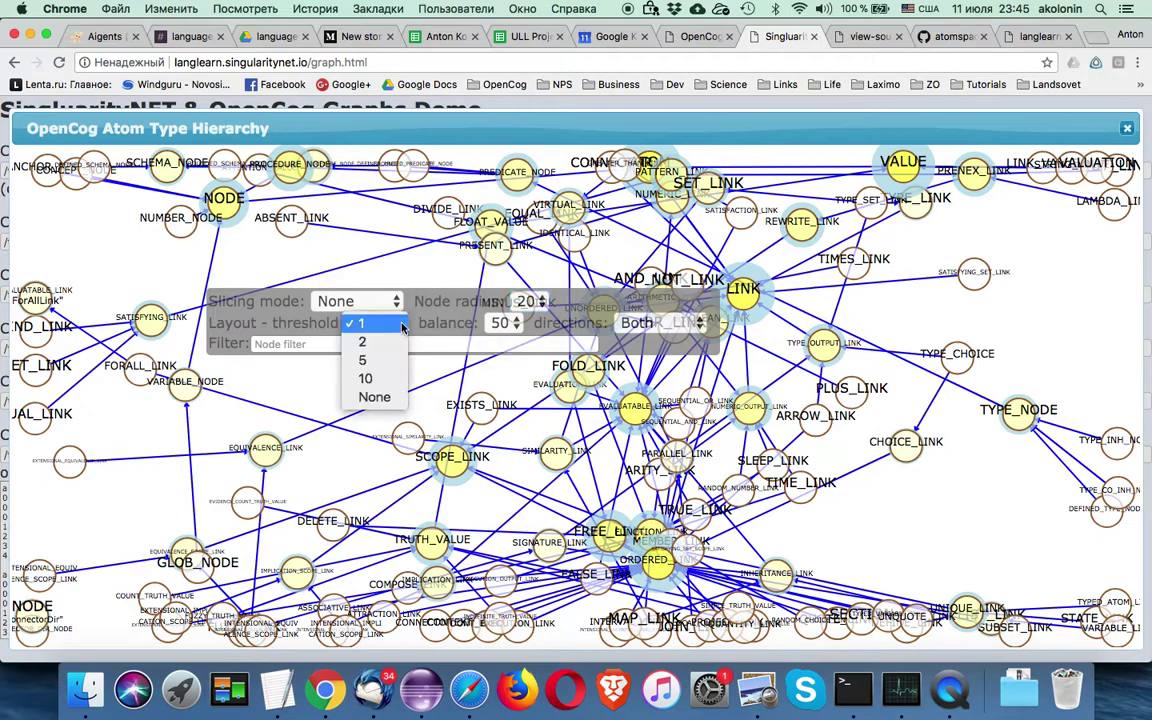
{"action": "left_click", "coordinate": [366, 379]}
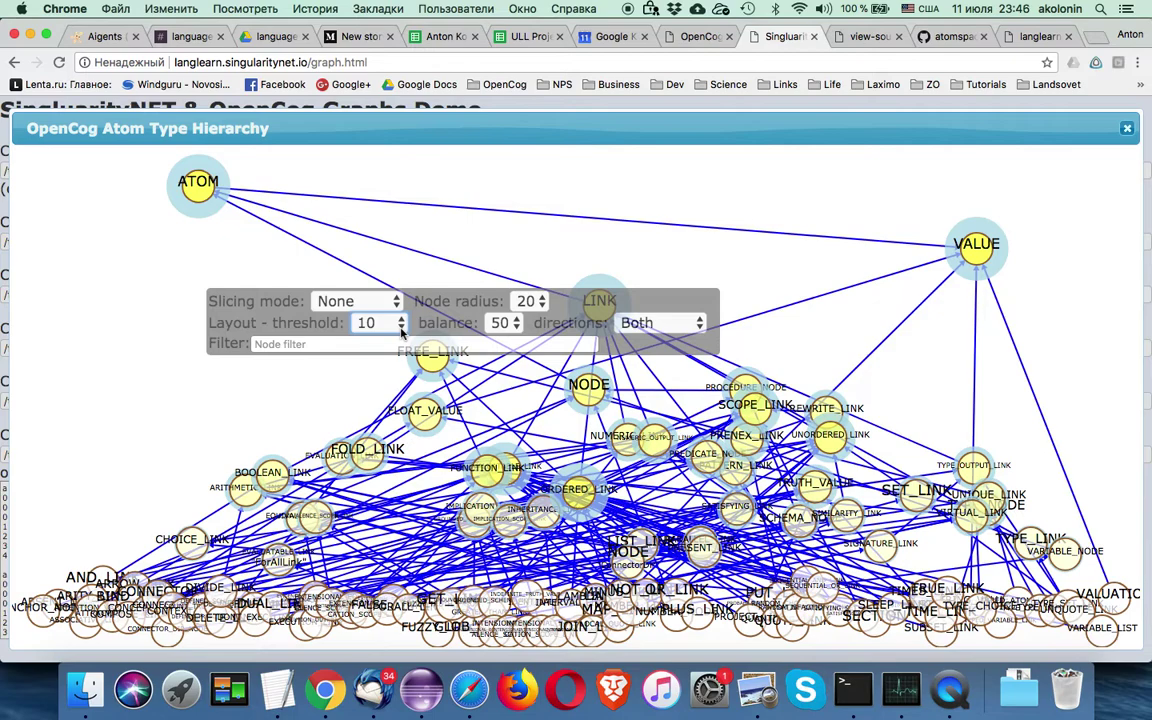
{"action": "left_click", "coordinate": [400, 323]}
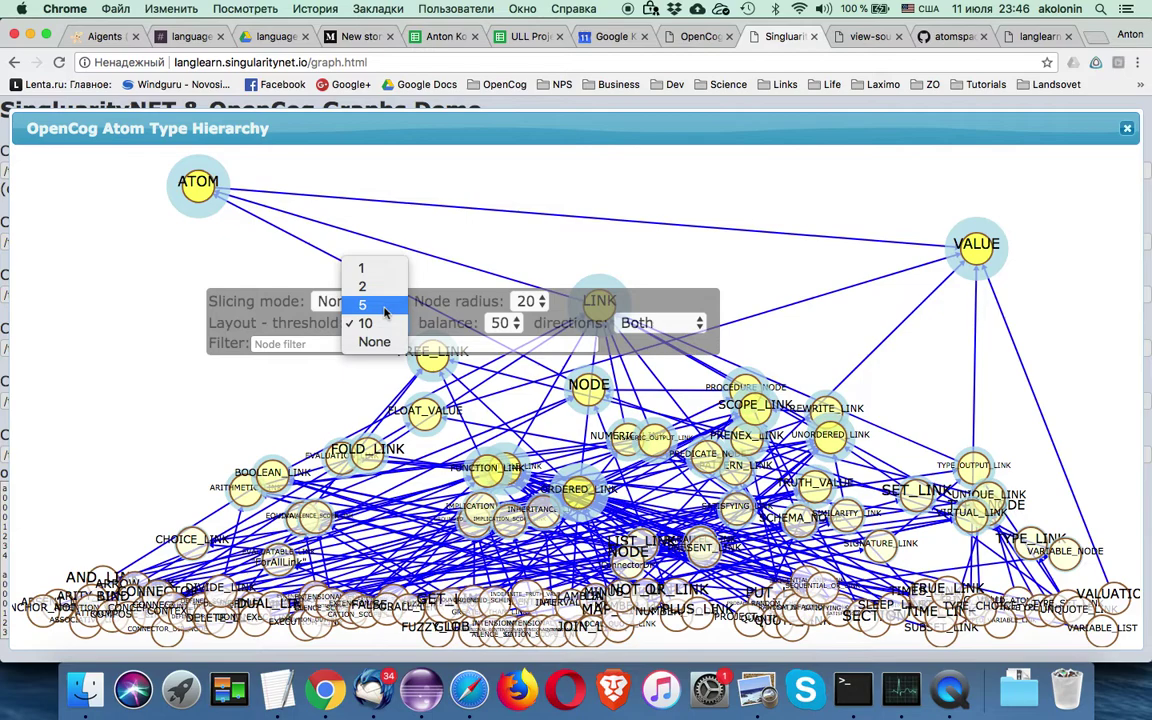
{"action": "left_click", "coordinate": [385, 305]}
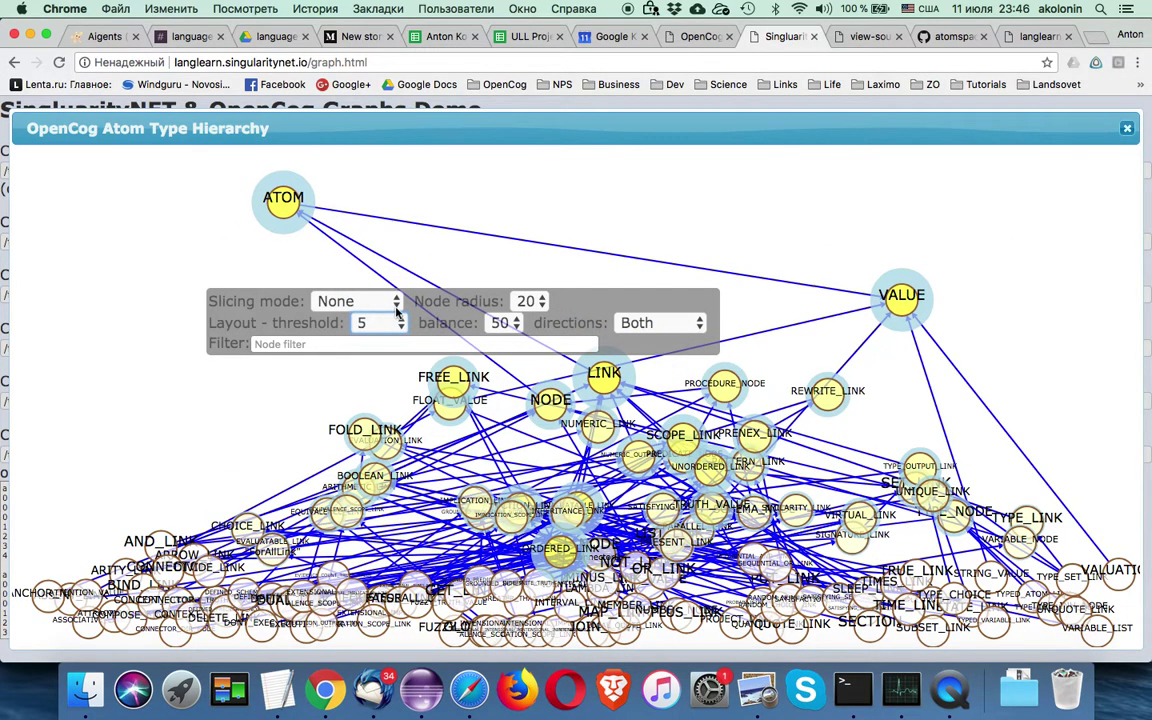
{"action": "left_click", "coordinate": [403, 325]}
{"action": "left_click", "coordinate": [388, 317]}
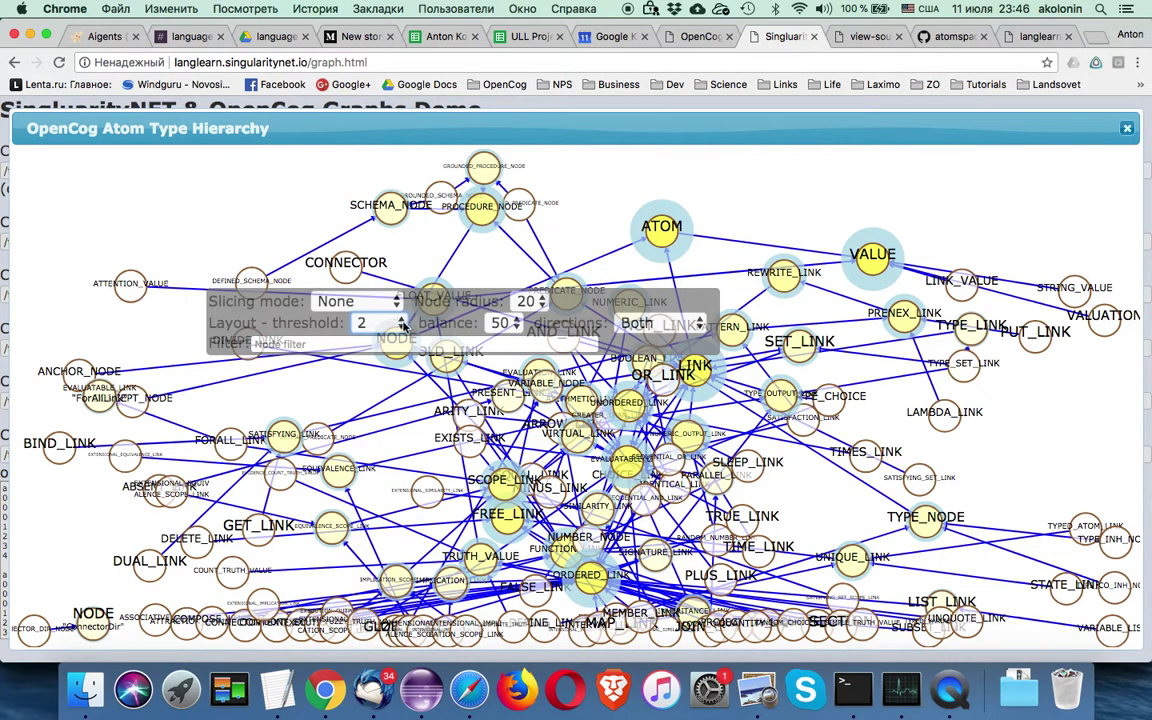
{"action": "left_click", "coordinate": [400, 323]}
{"action": "left_click", "coordinate": [396, 322]}
{"action": "key", "text": "Up"}
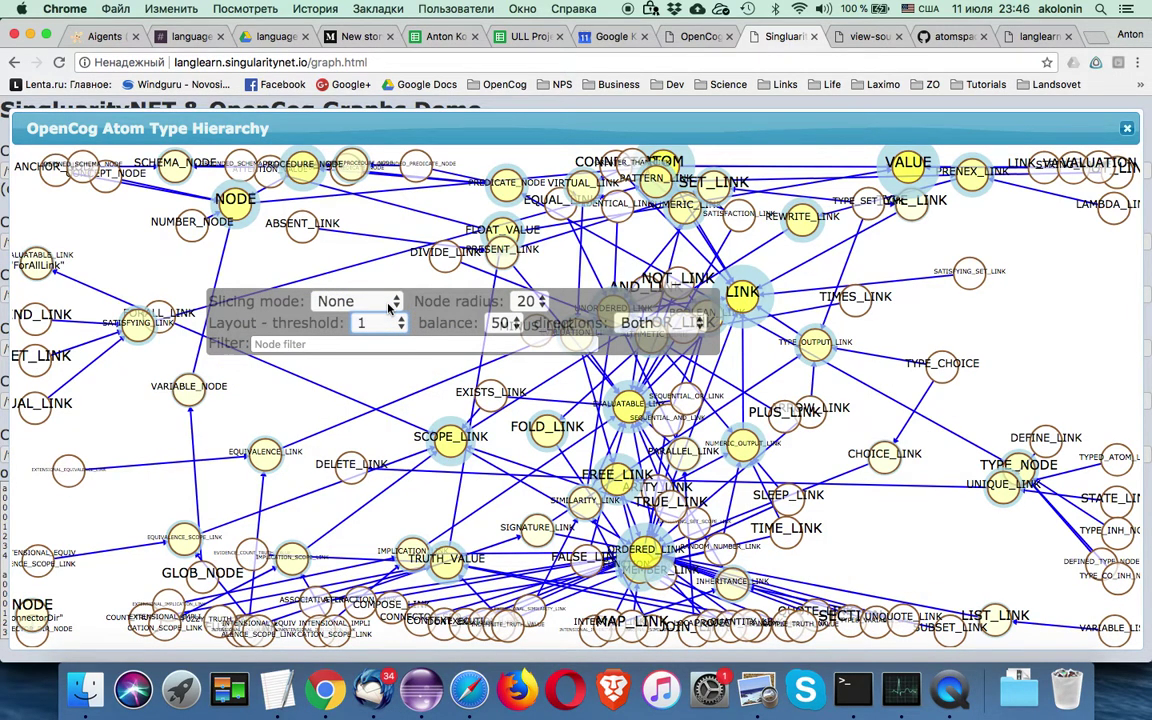
- Try layout balance values of 10 and 30 on the atom type graph
{"action": "left_click", "coordinate": [515, 325]}
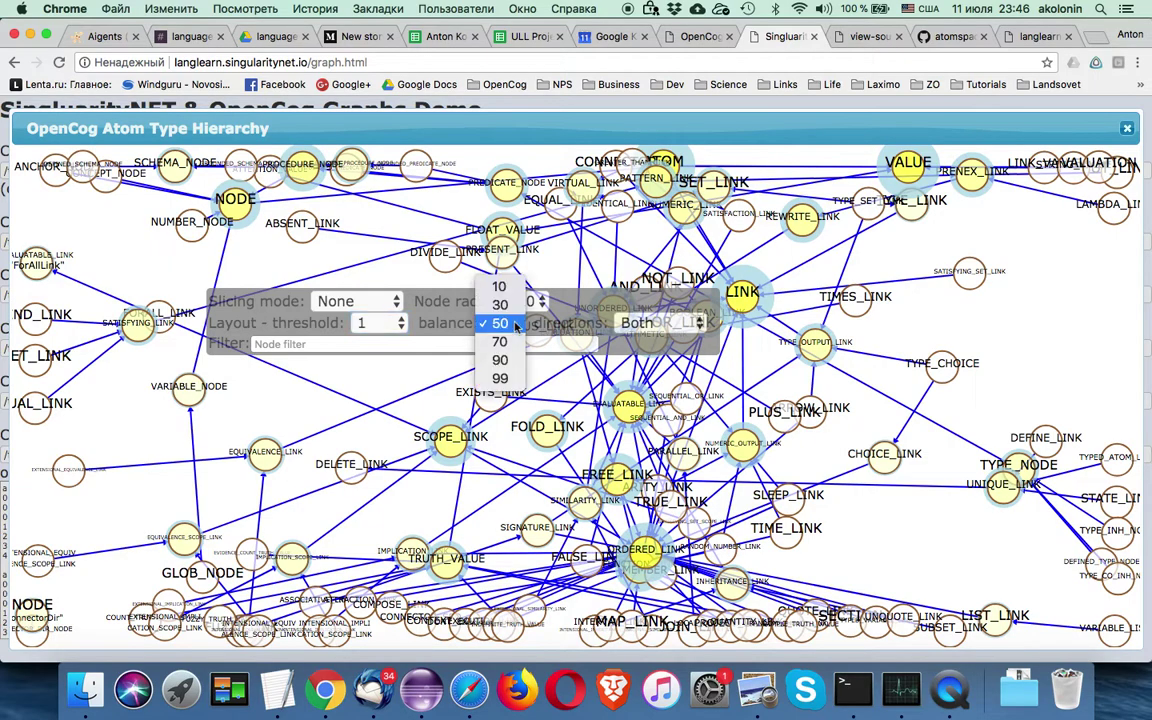
{"action": "left_click", "coordinate": [505, 290]}
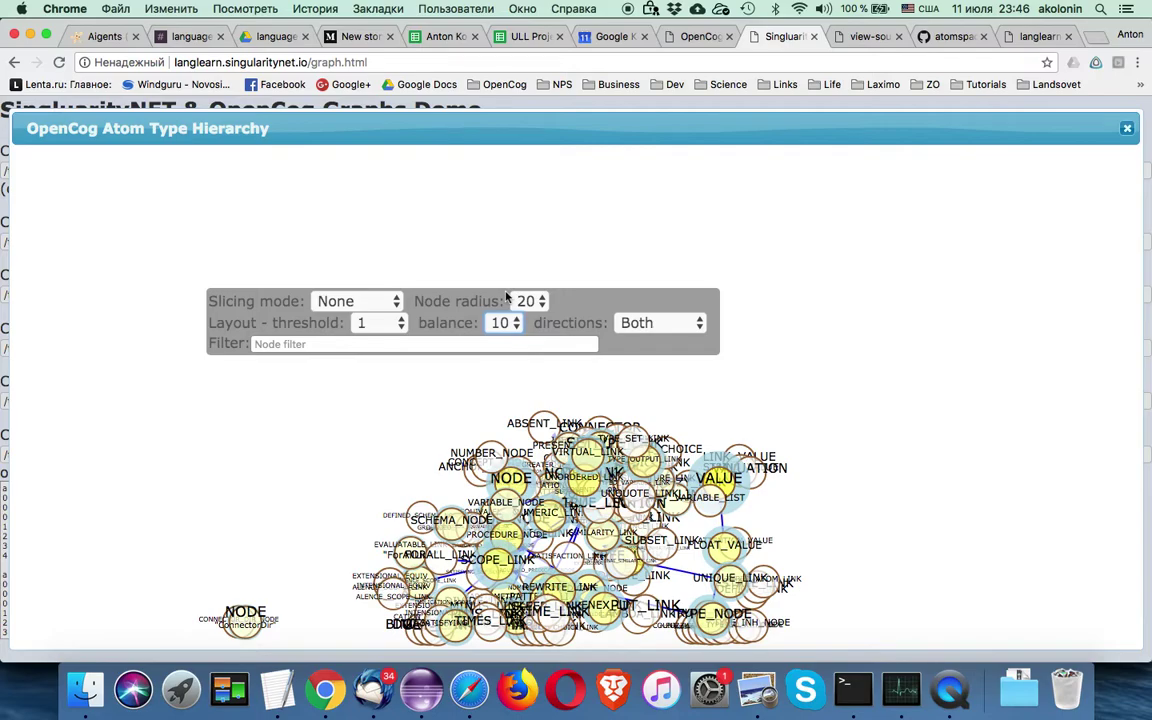
{"action": "left_click", "coordinate": [505, 323]}
{"action": "left_click", "coordinate": [513, 344]}
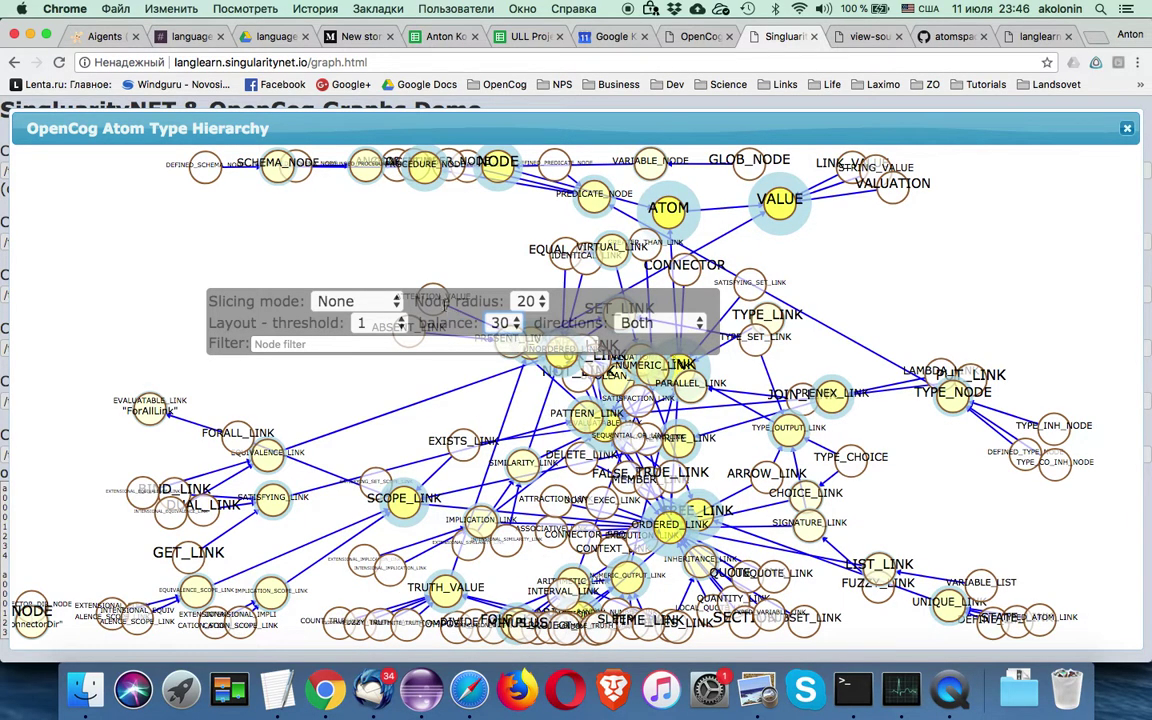
- Move the settings overlay toward the graph's upper-left corner and set the layout balance to 50
{"action": "left_click_drag", "start_coordinate": [416, 307], "coordinate": [275, 227]}
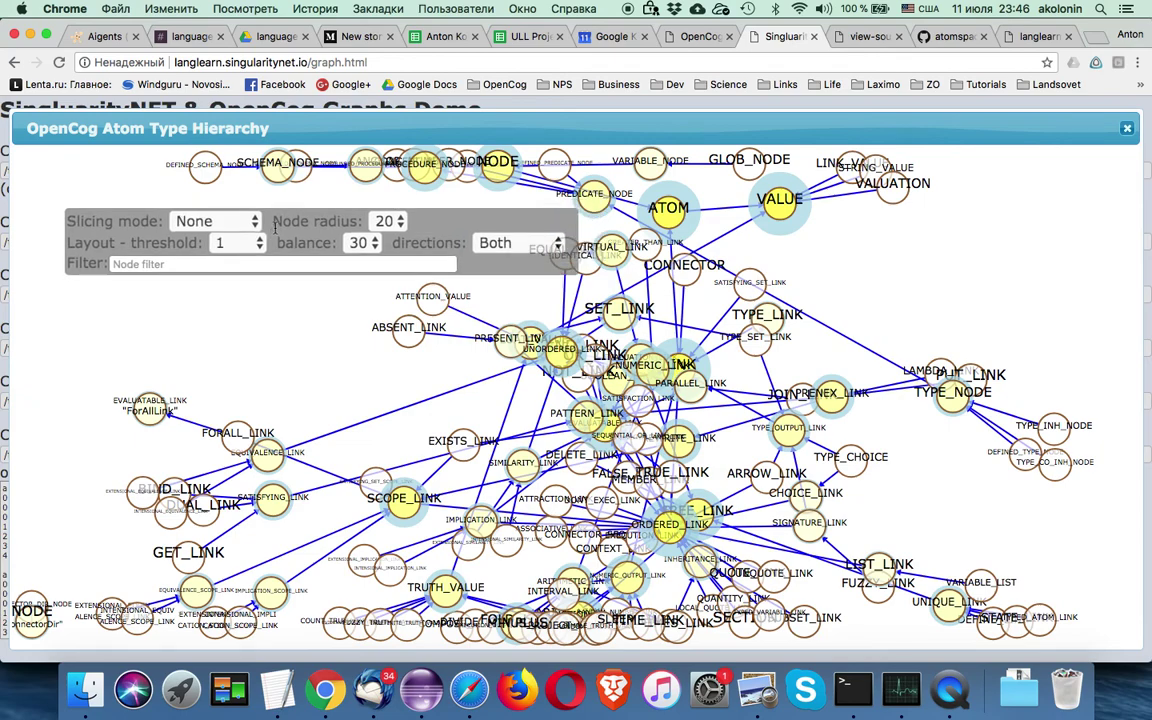
{"action": "left_click", "coordinate": [374, 245]}
{"action": "key", "text": "Escape"}
{"action": "key", "text": "5"}
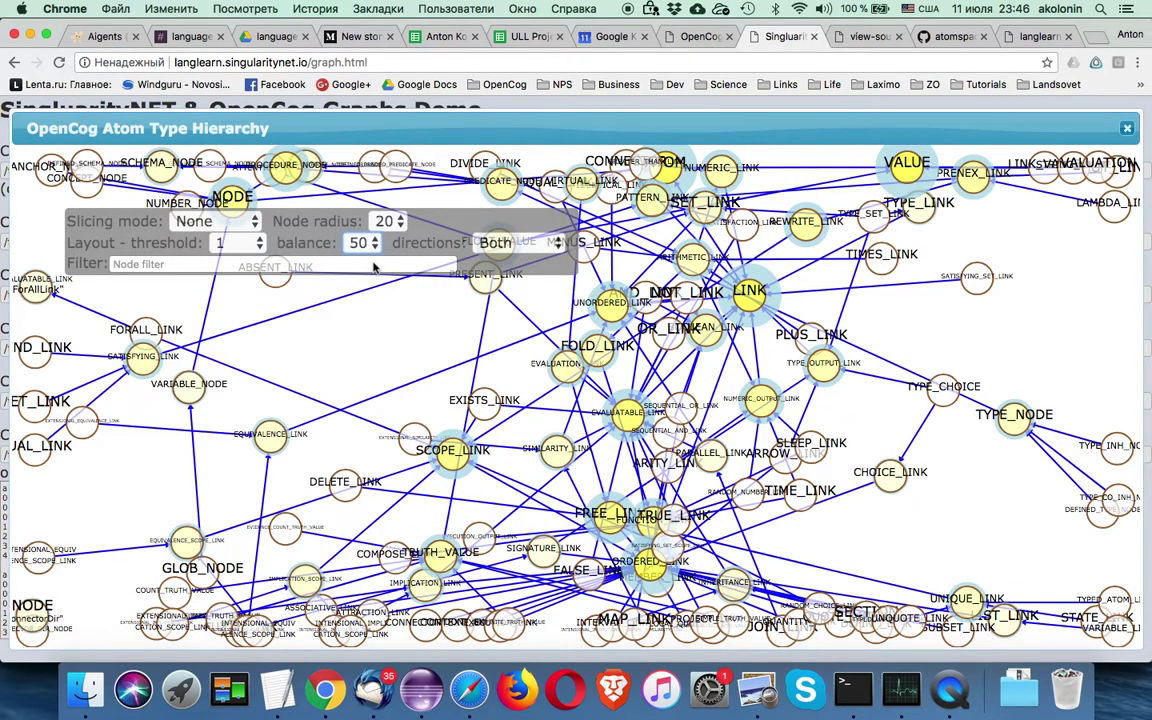
- Try a layout balance of 99, settle on 70, and set the layout threshold to None
{"action": "left_click", "coordinate": [365, 243]}
{"action": "left_click", "coordinate": [378, 299]}
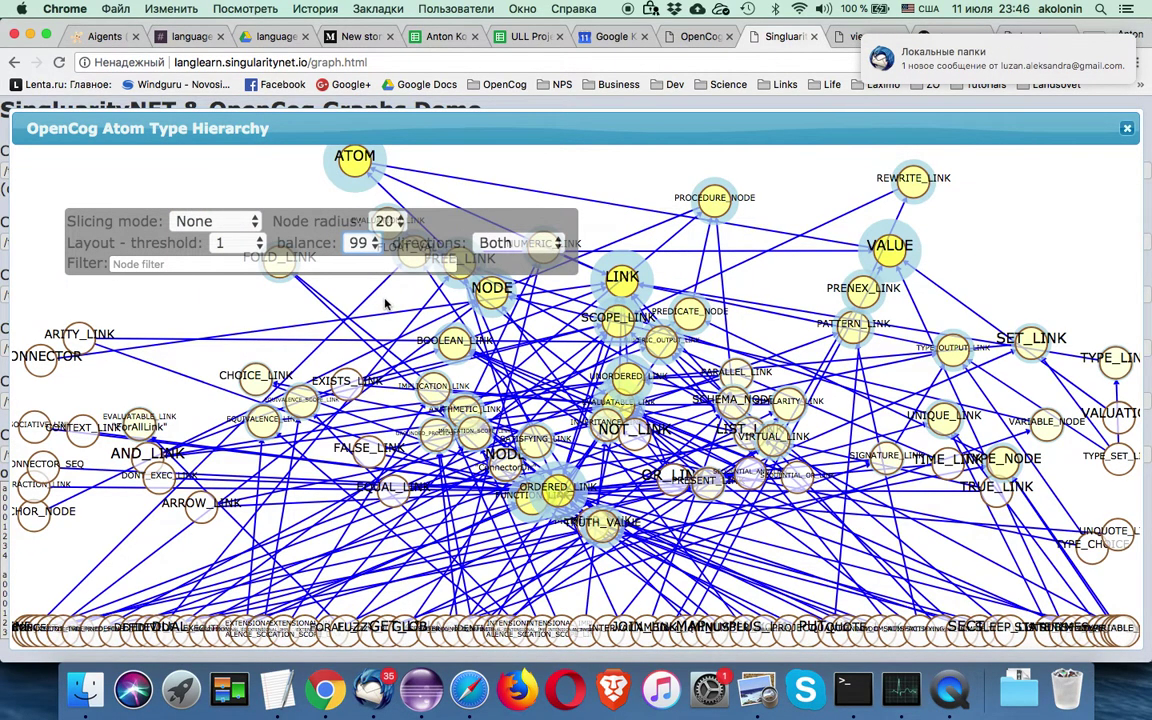
{"action": "left_click", "coordinate": [352, 242]}
{"action": "key", "text": "Escape"}
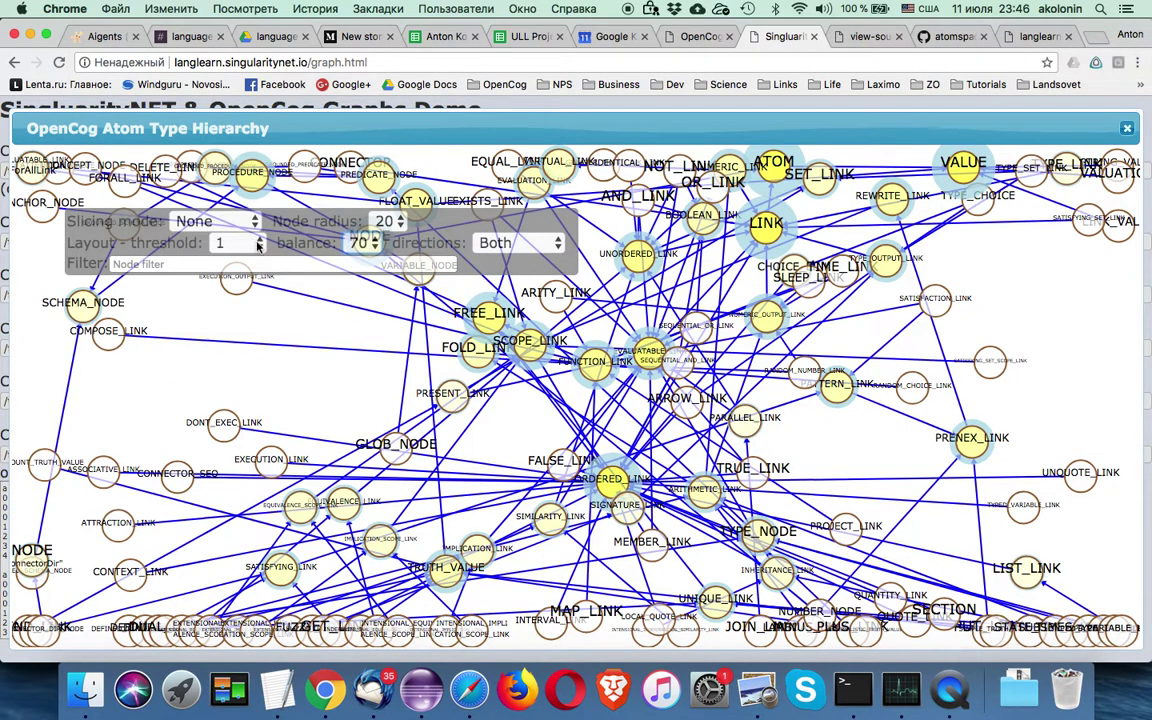
{"action": "left_click", "coordinate": [259, 245]}
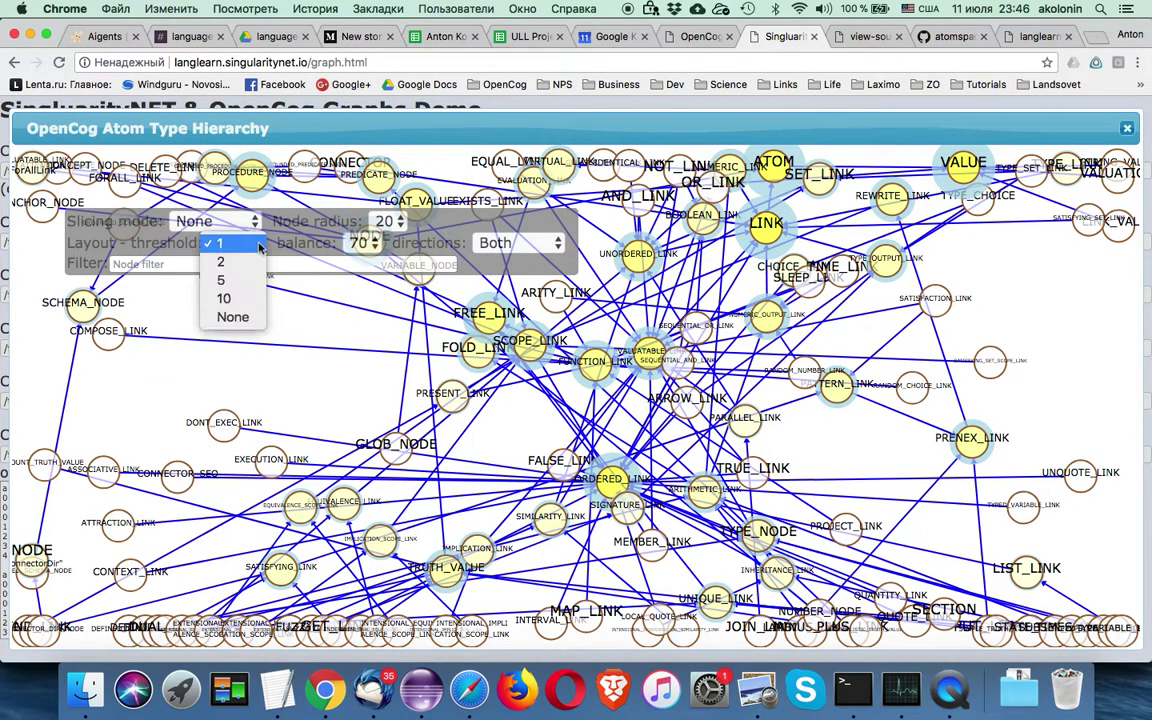
{"action": "left_click", "coordinate": [259, 316]}
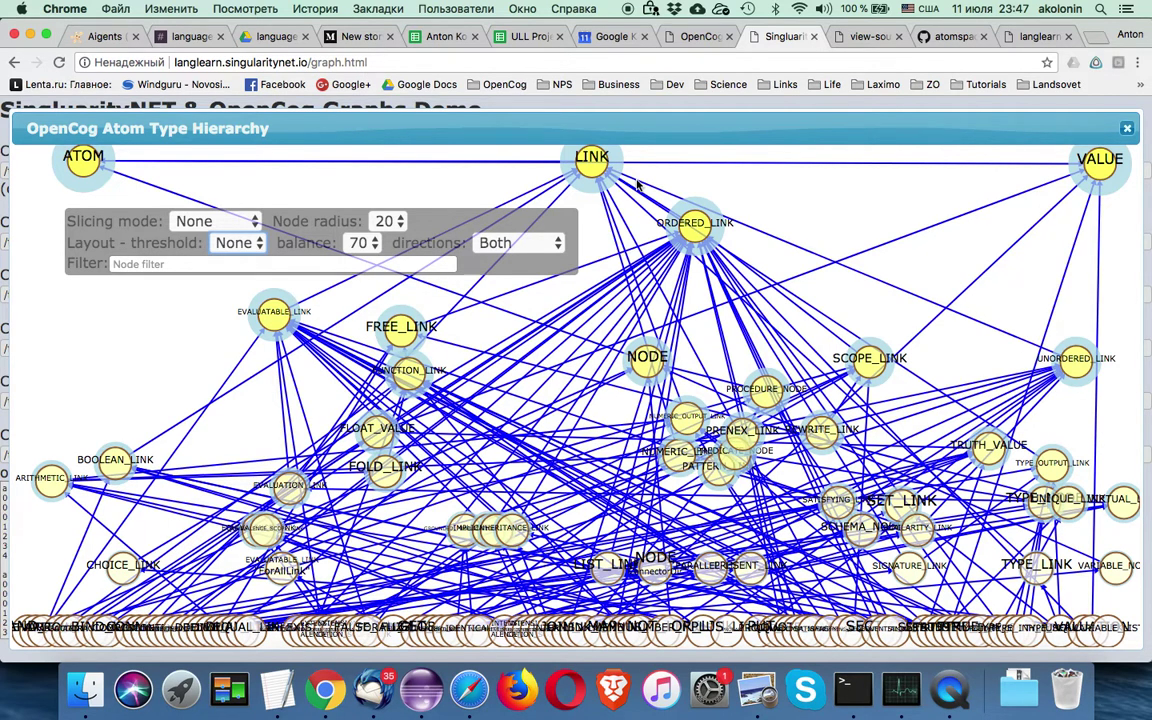
- Filter the graph to the LINK node's connections, and narrow it to those of the EQUAL_LINK node
{"action": "left_click", "coordinate": [594, 170]}
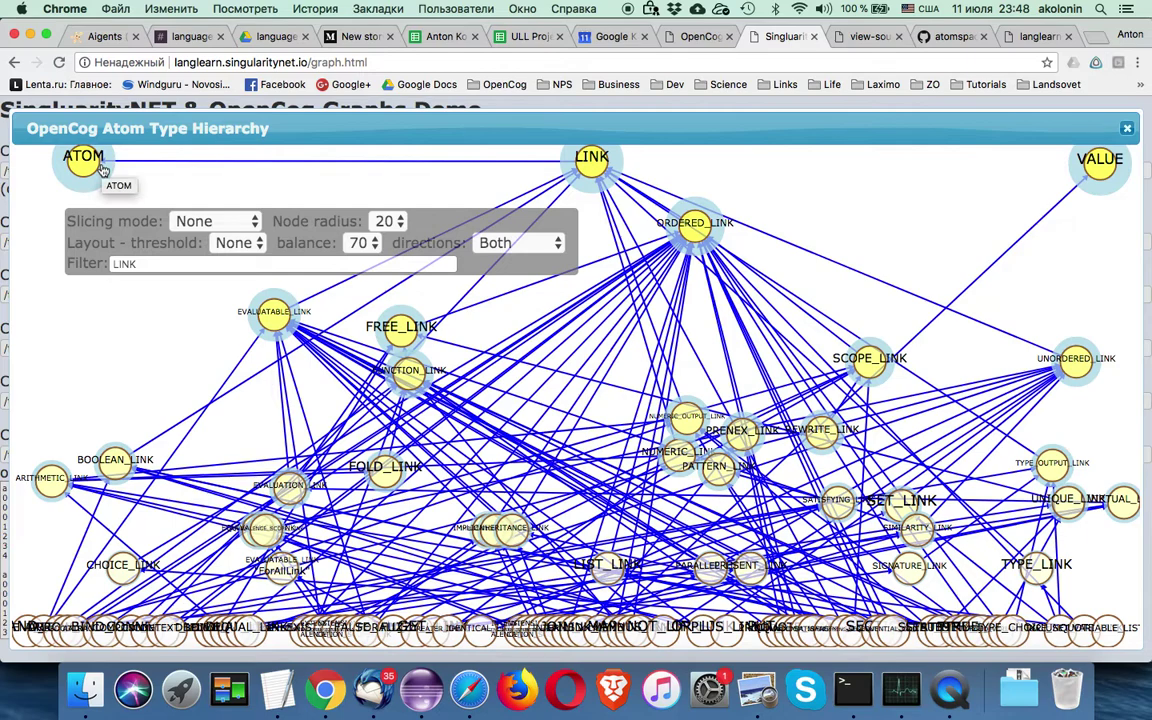
{"action": "left_click", "coordinate": [250, 628]}
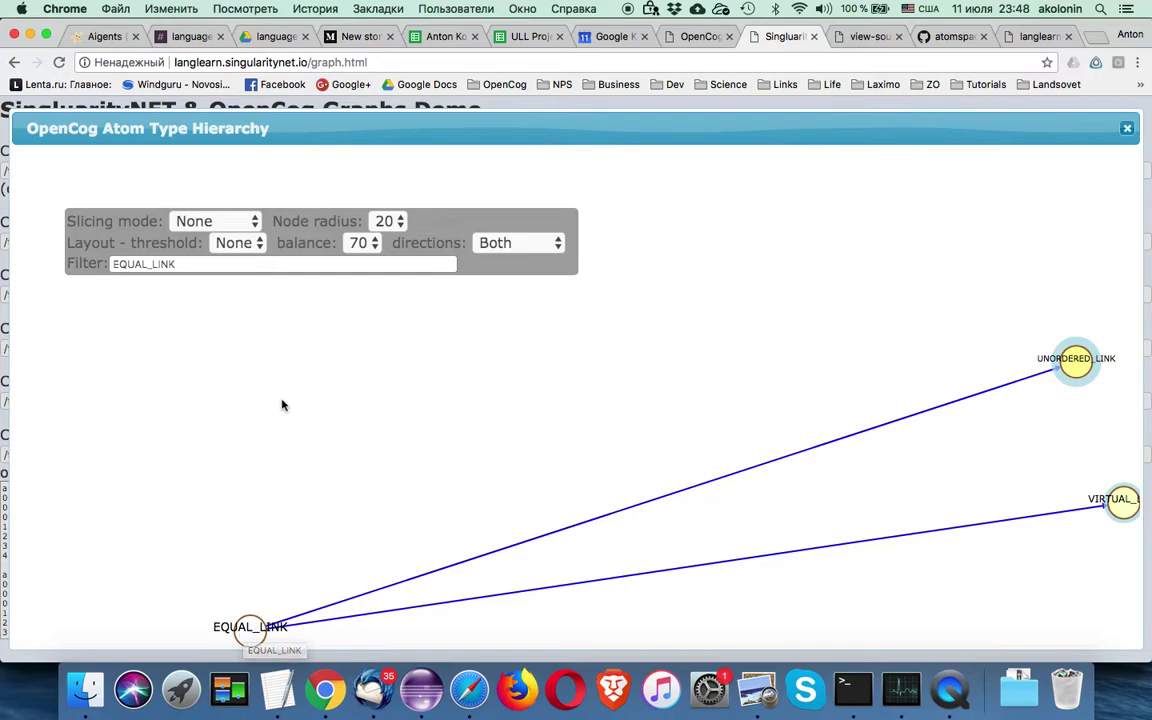
- Clear the EQUAL_LINK node filter and set the layout threshold to 1
{"action": "left_click", "coordinate": [260, 245]}
{"action": "left_click", "coordinate": [261, 251]}
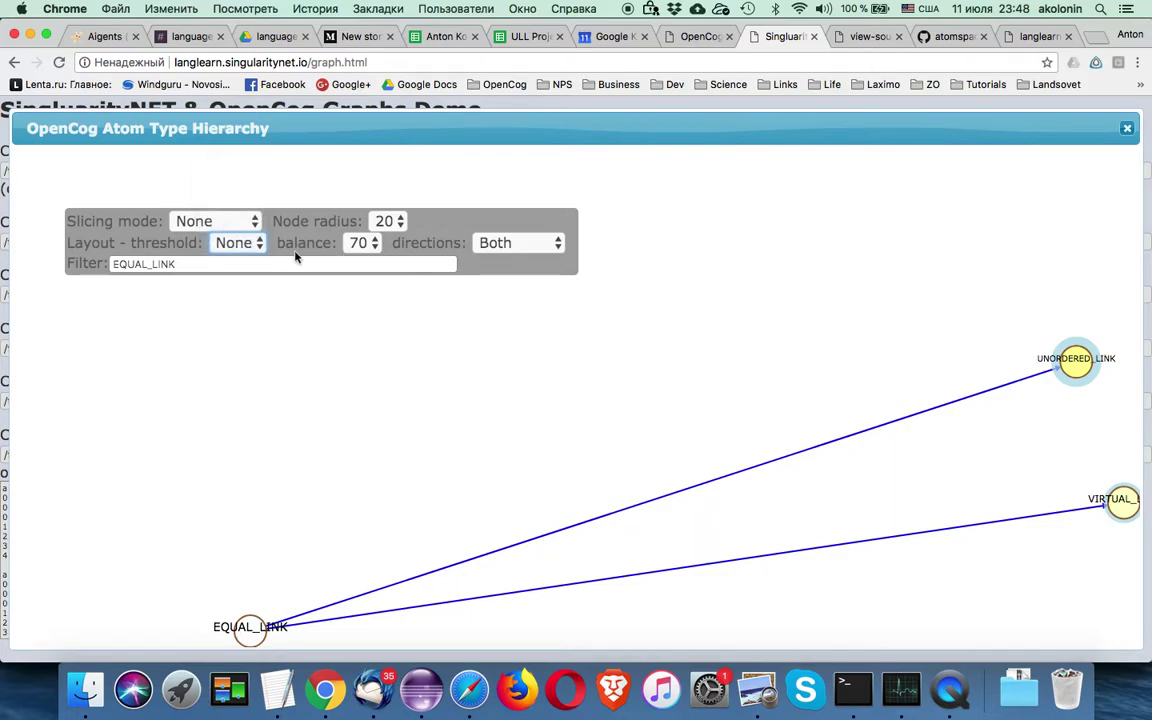
{"action": "left_click", "coordinate": [447, 264]}
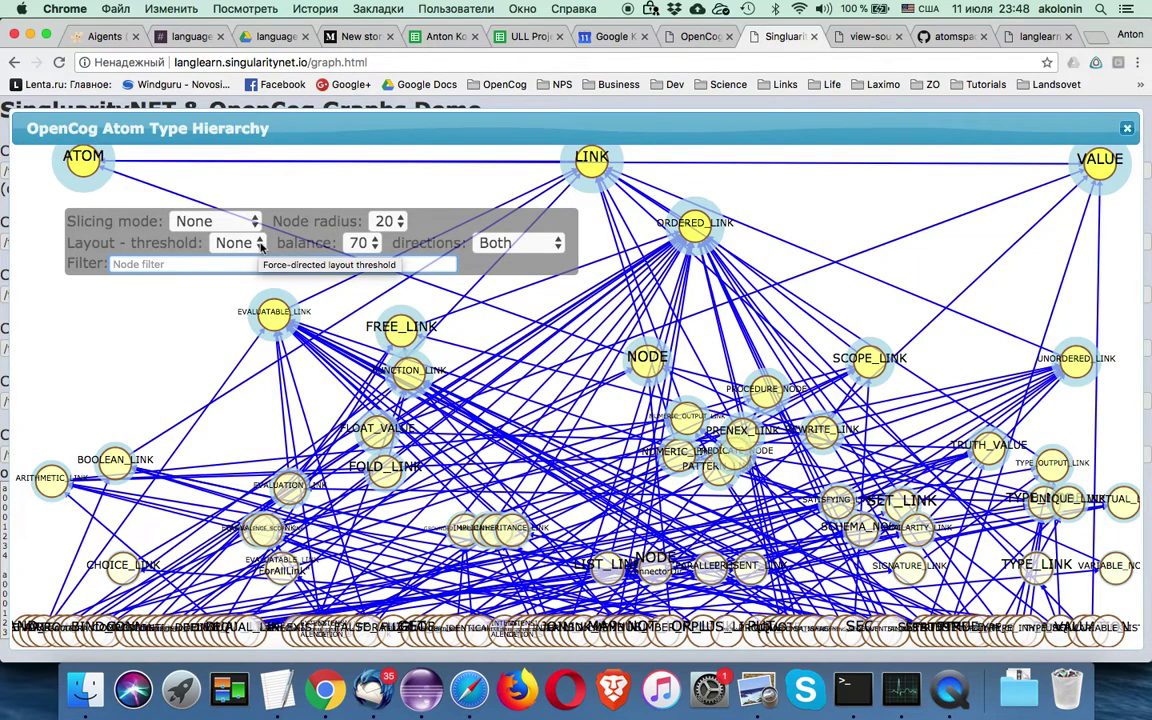
{"action": "left_click", "coordinate": [261, 246]}
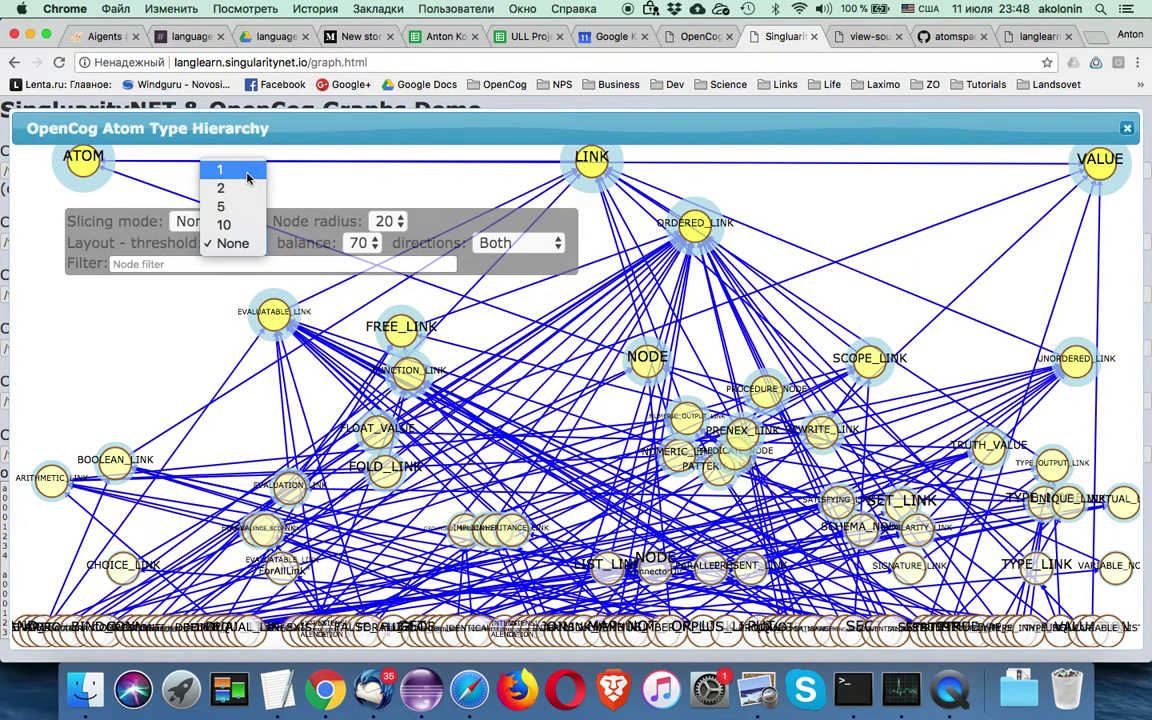
{"action": "key", "text": "Escape"}
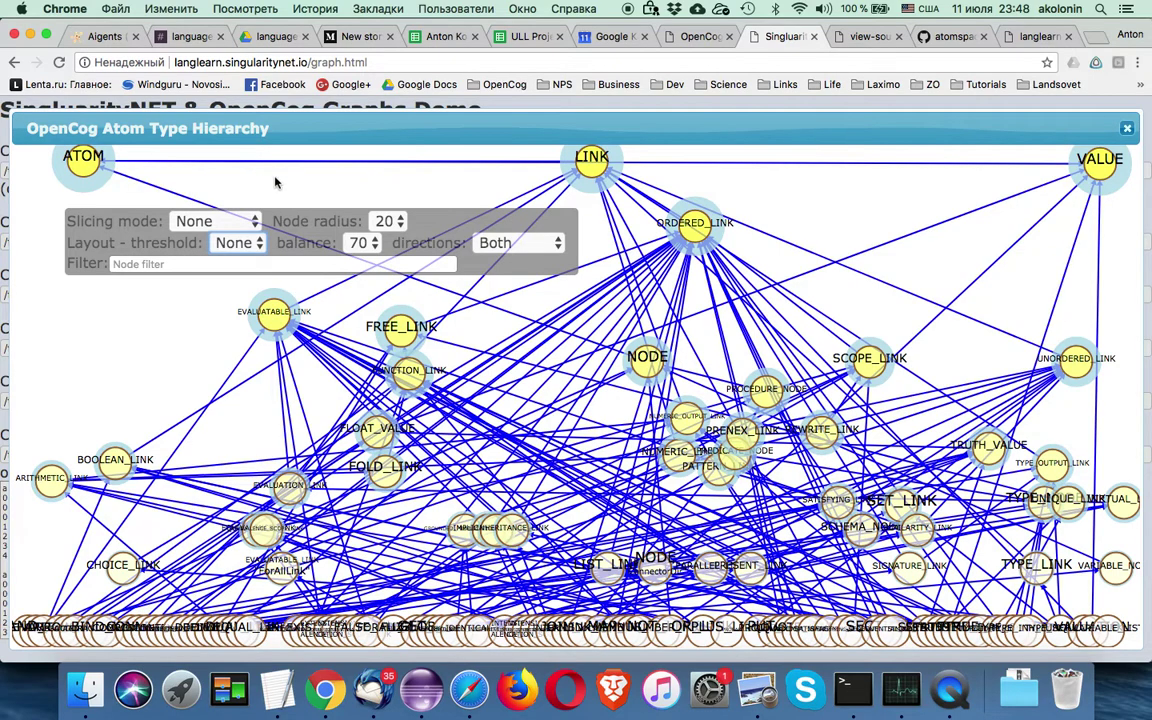
{"action": "key", "text": "1"}
- Try the Horizontal and Vertical layout directions on the full atom type graph, and return to Both
{"action": "left_click", "coordinate": [527, 247]}
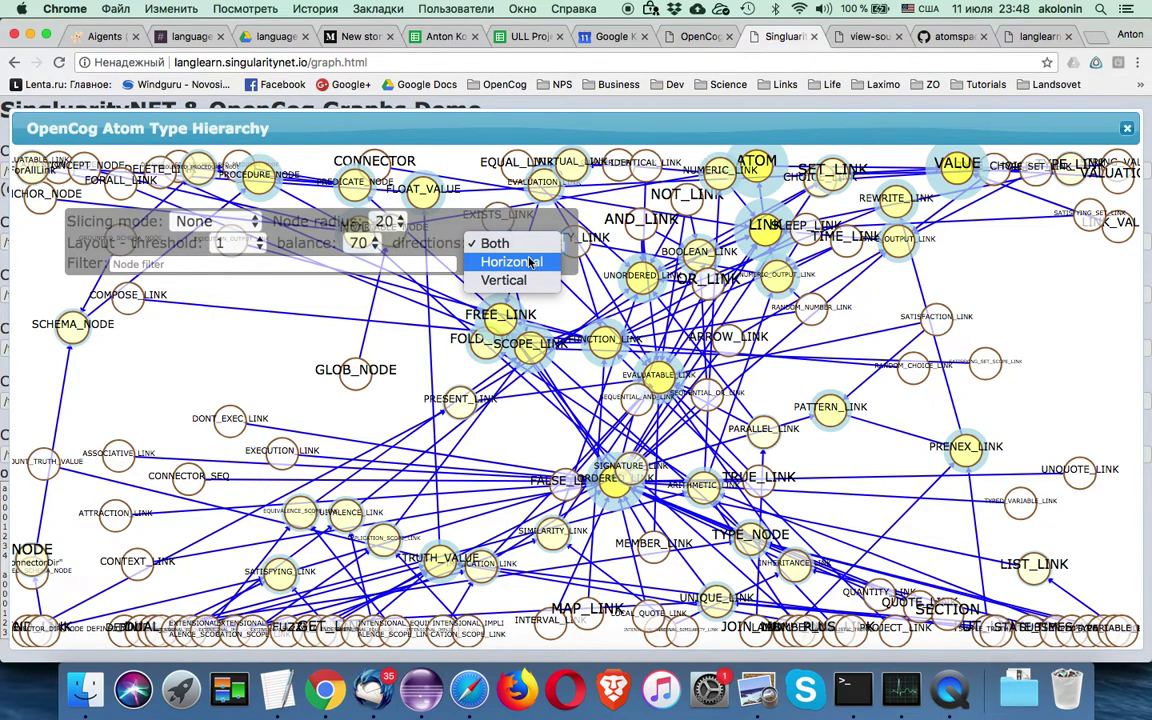
{"action": "key", "text": "Escape"}
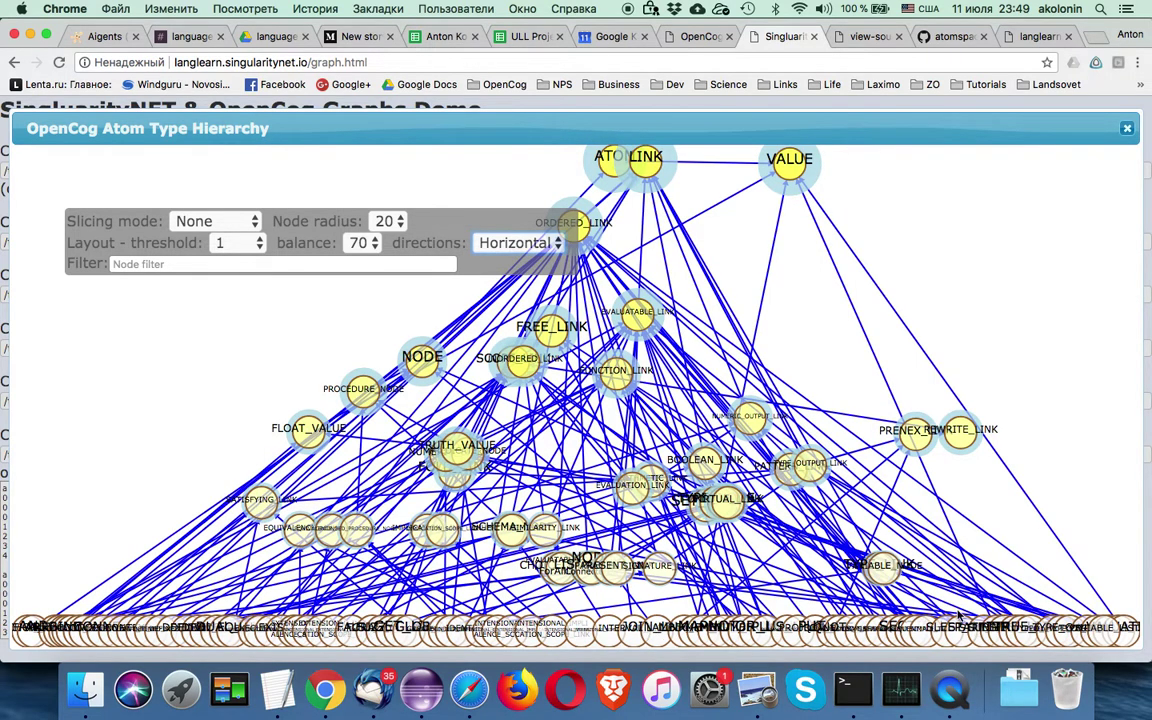
{"action": "left_click", "coordinate": [558, 245]}
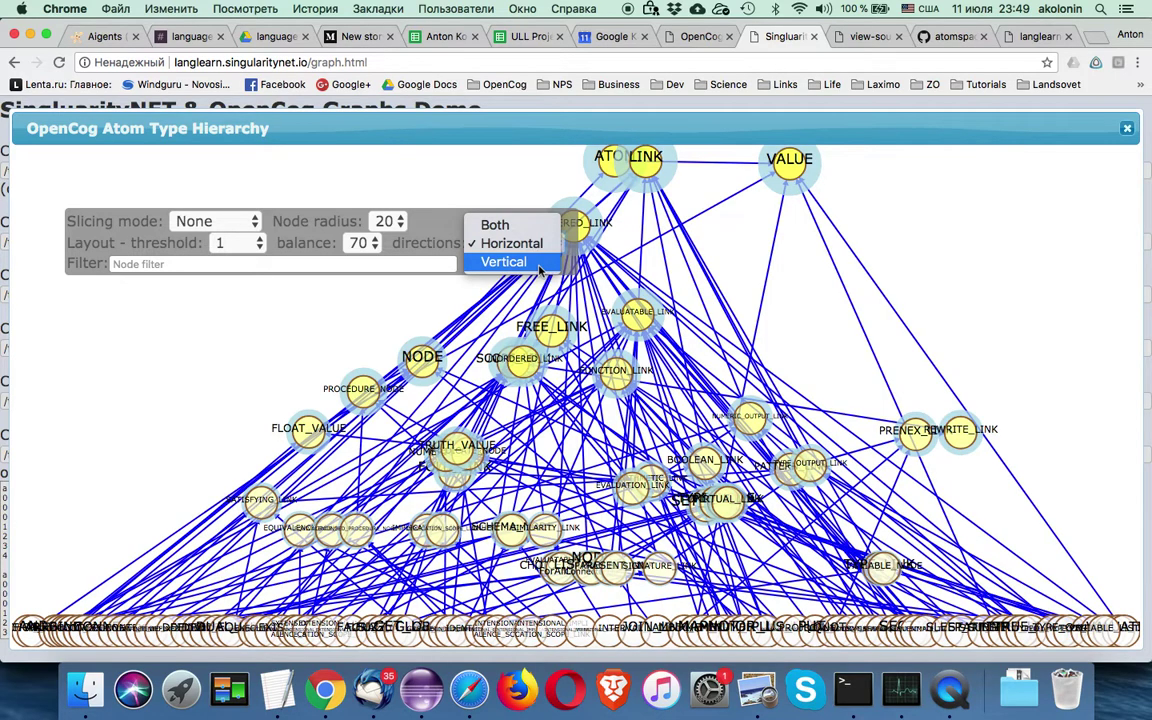
{"action": "key", "text": "Escape"}
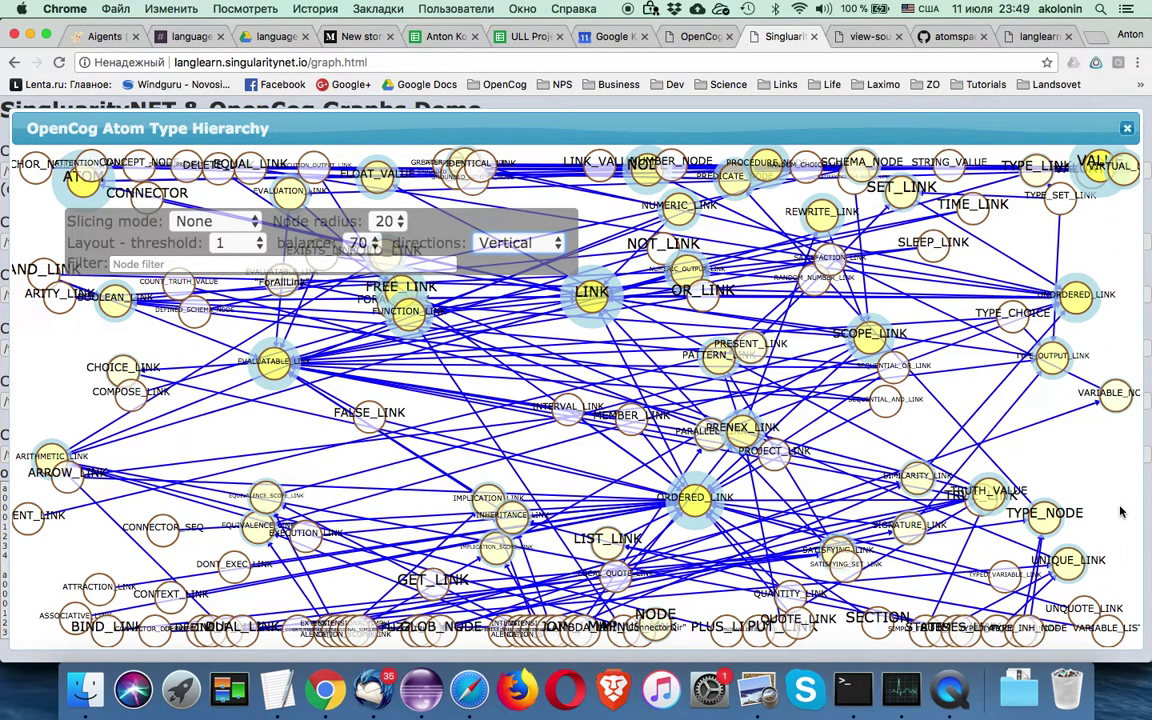
{"action": "left_click", "coordinate": [559, 243]}
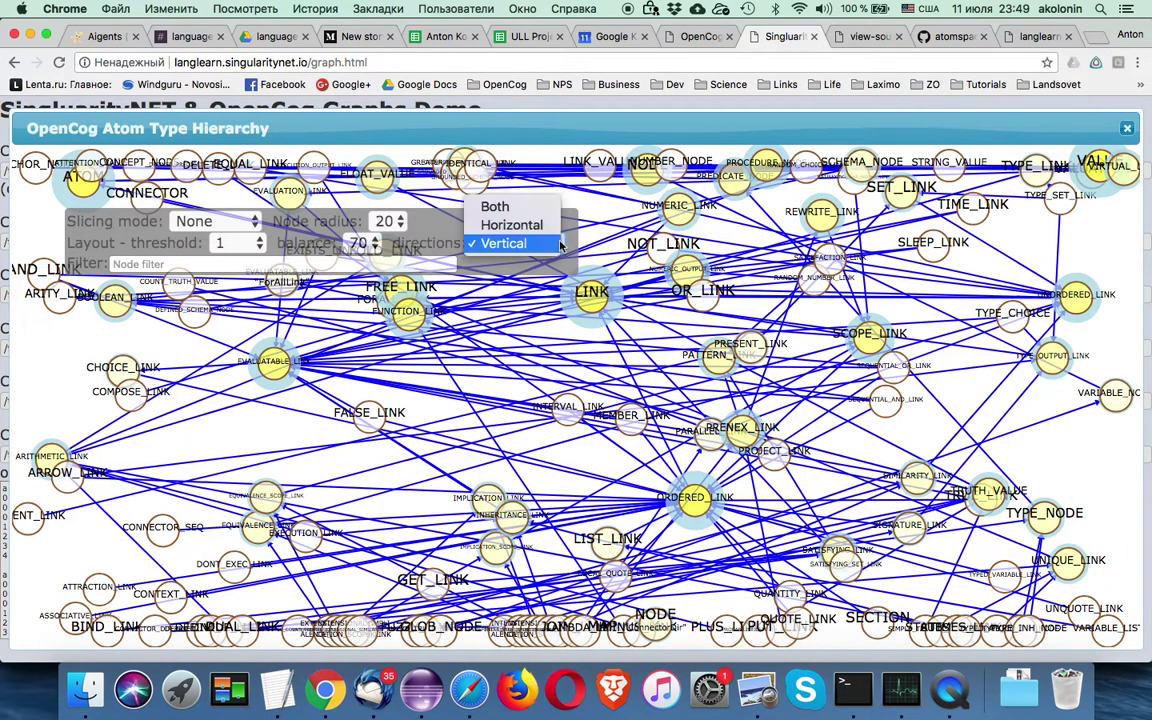
{"action": "key", "text": "Escape"}
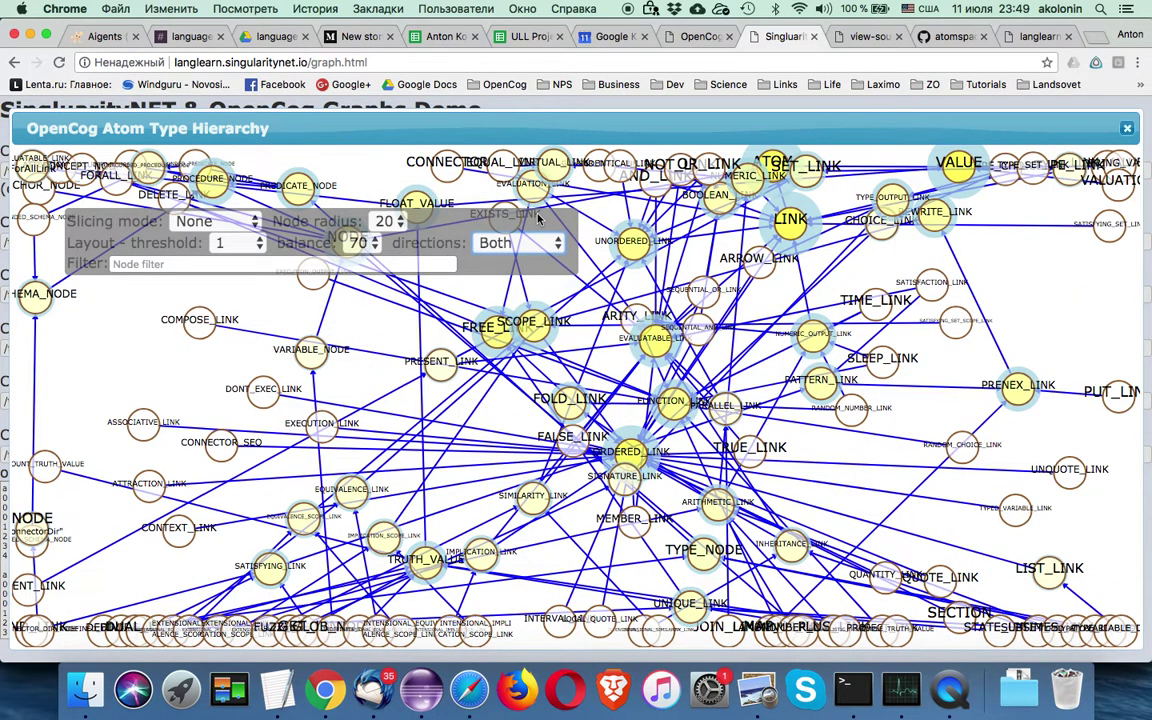
- Set the layout balance of the atom type graph to 50
{"action": "left_click", "coordinate": [357, 242]}
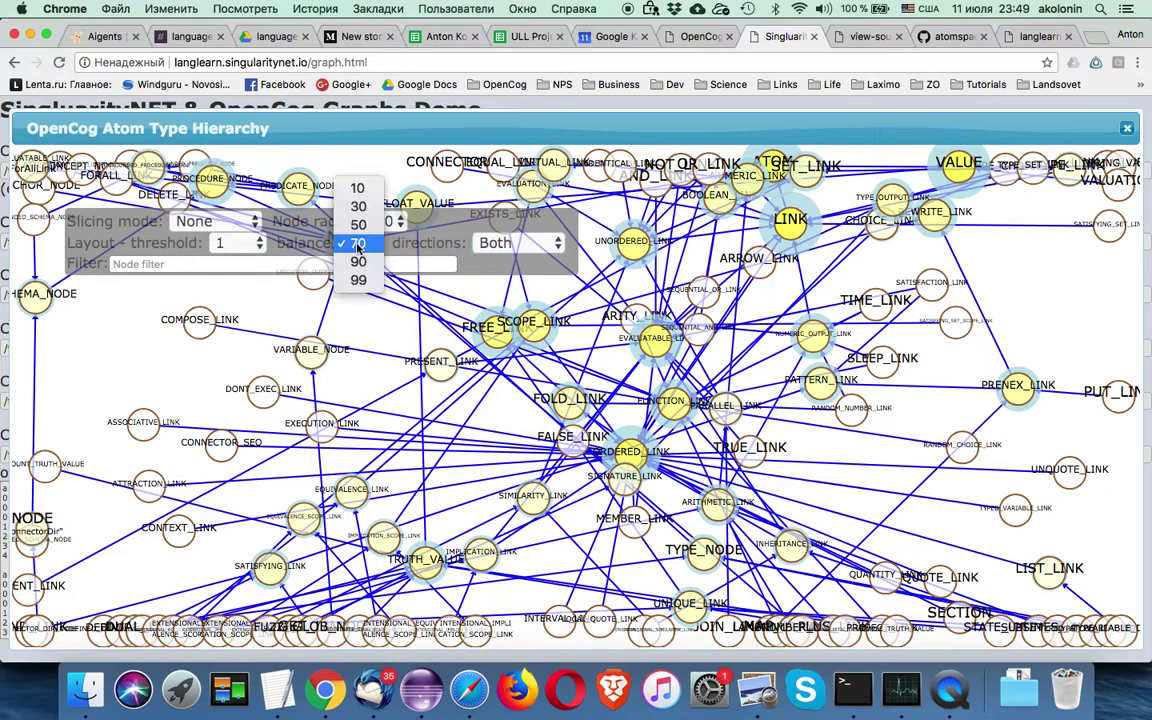
{"action": "key", "text": "Escape"}
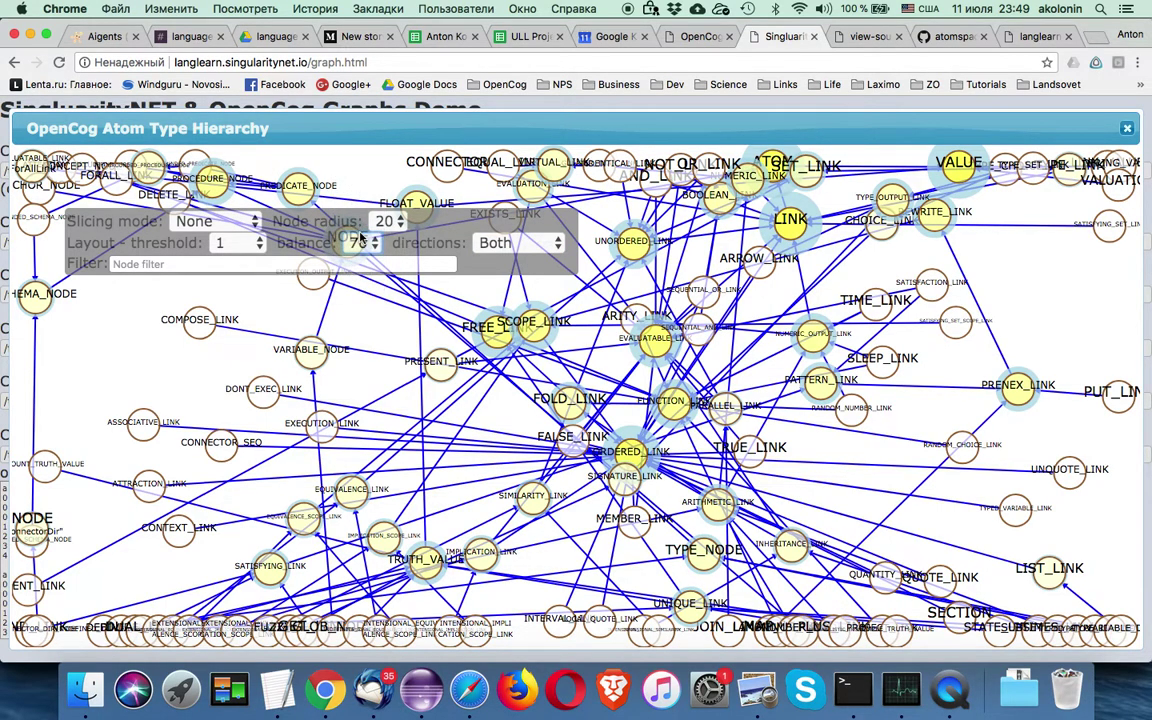
{"action": "key", "text": "Up"}
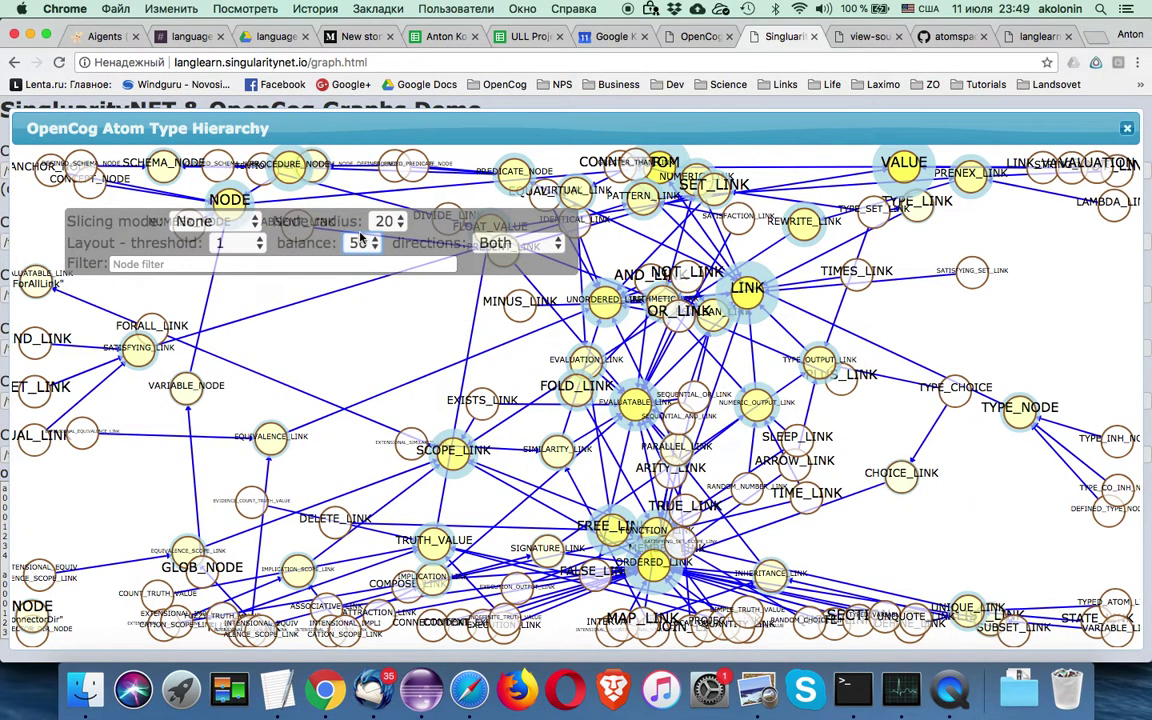
- Filter the graph by INHERITANCE, and narrow it to the INHERITANCE_LINK node's connections
{"action": "left_click", "coordinate": [337, 264]}
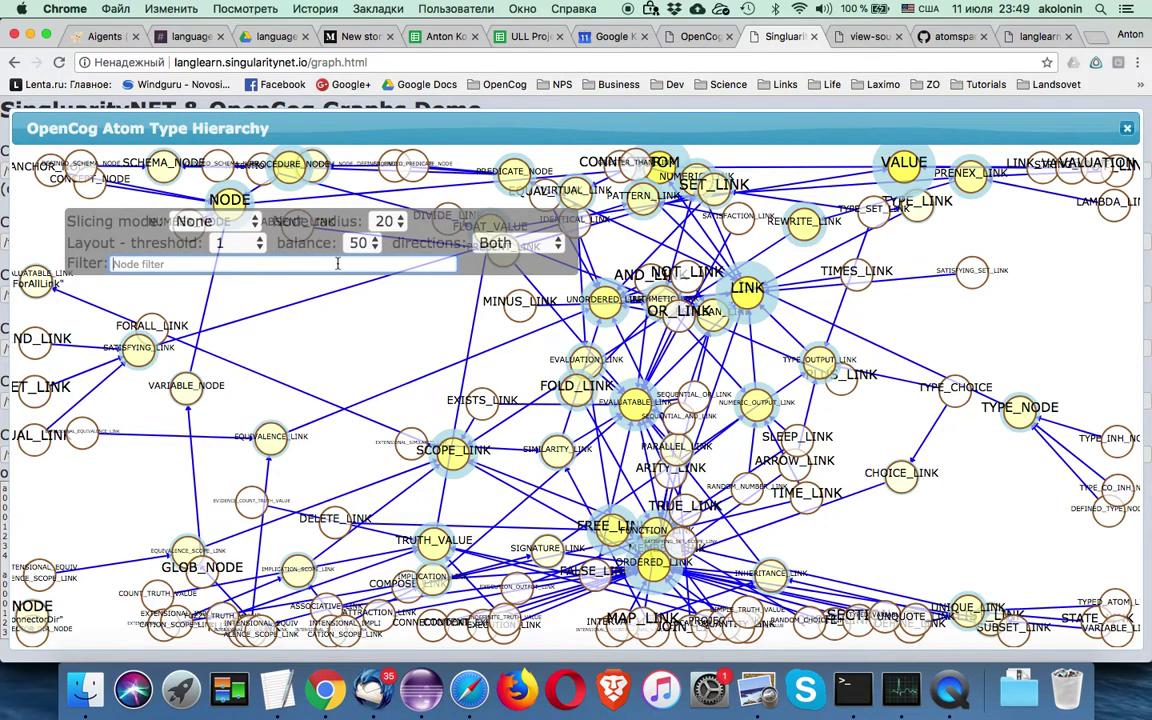
{"action": "type", "text": "lNHERITANCE"}
{"action": "key", "text": "Return"}
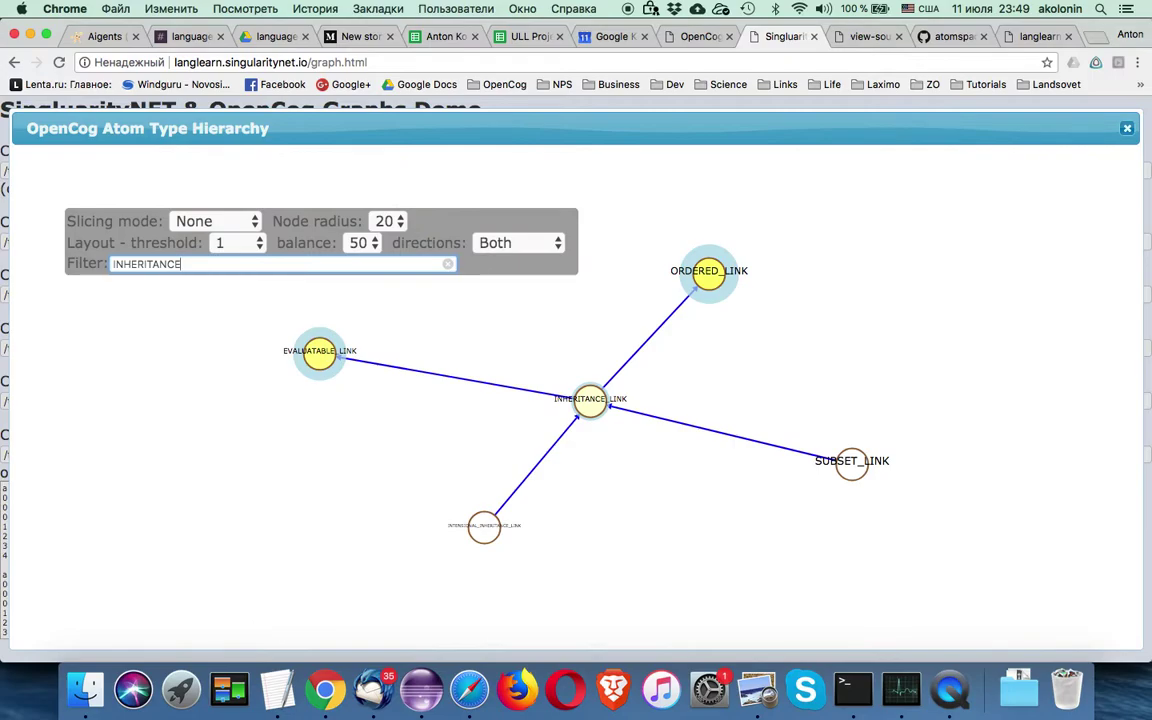
{"action": "left_click", "coordinate": [582, 400]}
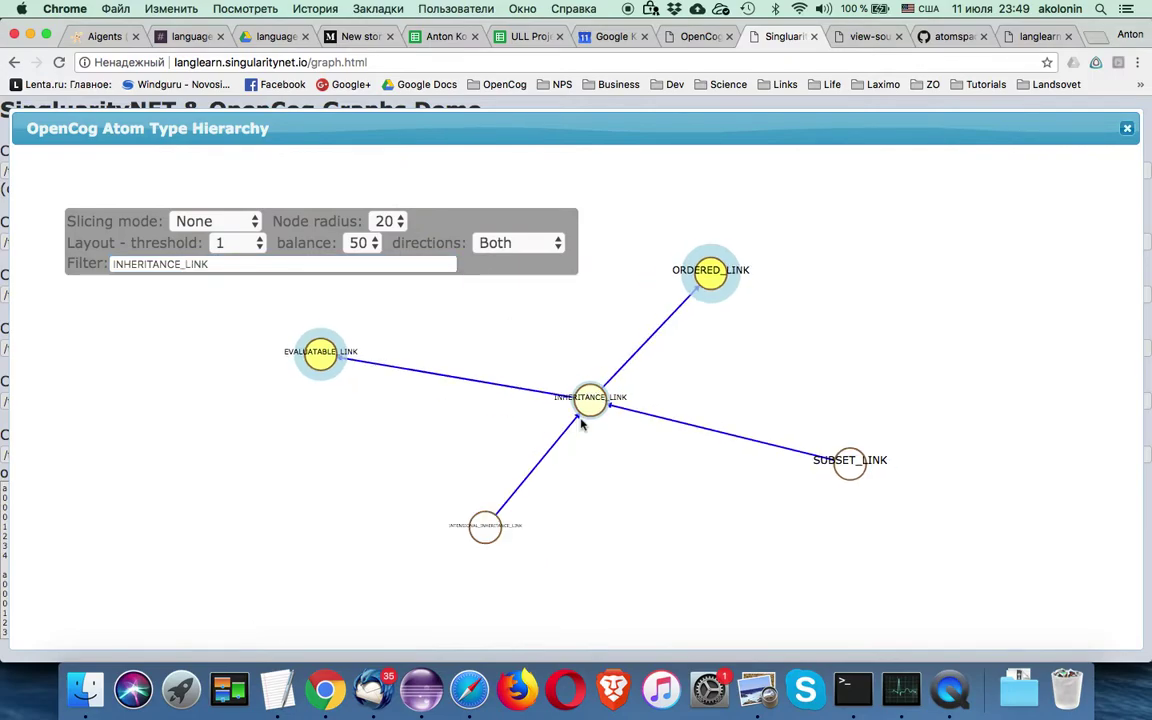
{"action": "left_click", "coordinate": [585, 407]}
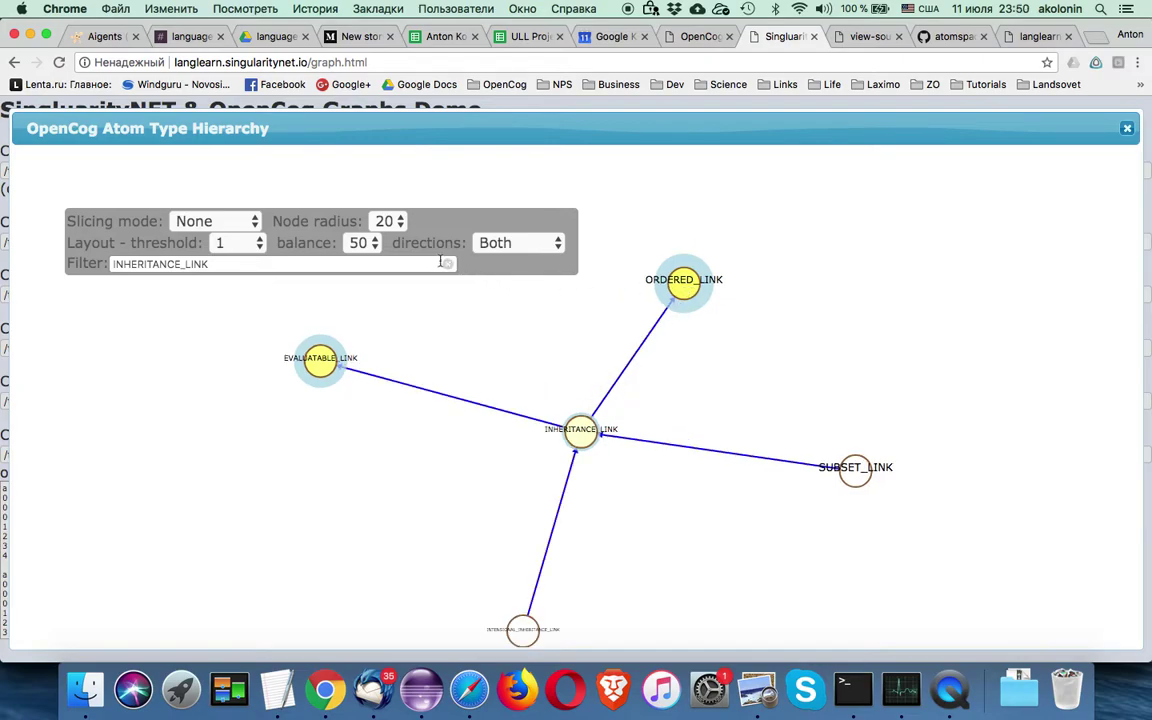
- Show the ORDERED_LINK node's connections with the settings overlay moved clear of the nodes, and close the atom type graph
{"action": "left_click", "coordinate": [683, 286]}
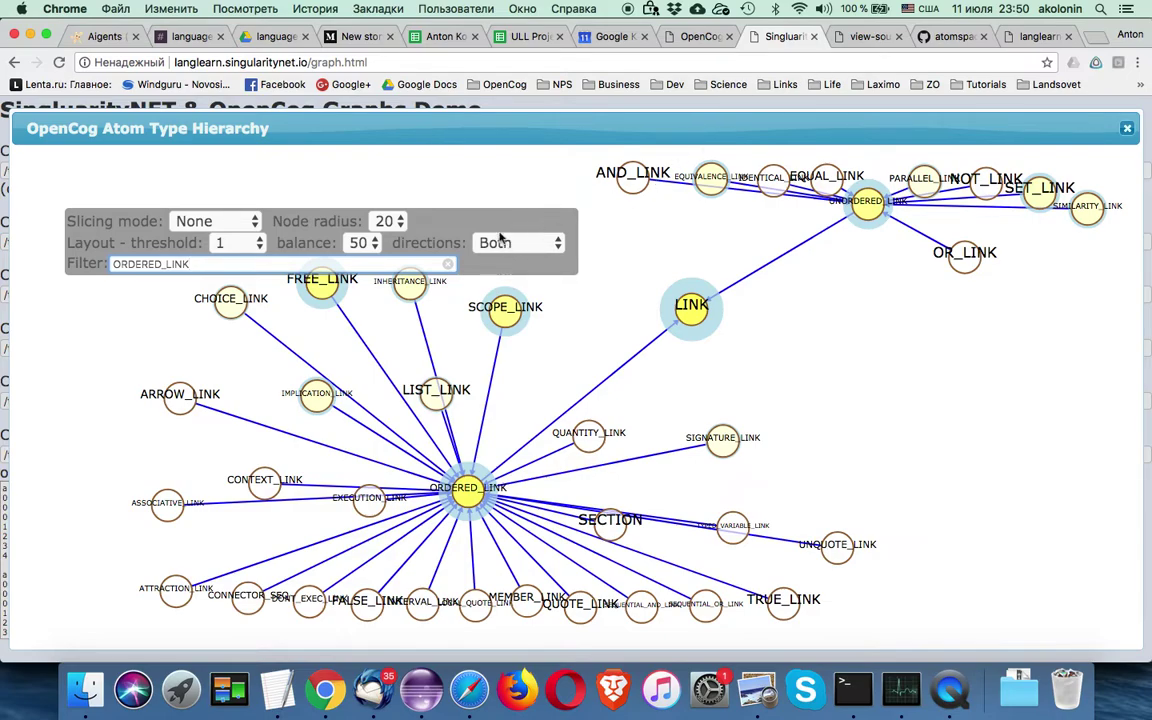
{"action": "left_click_drag", "start_coordinate": [488, 222], "coordinate": [459, 183]}
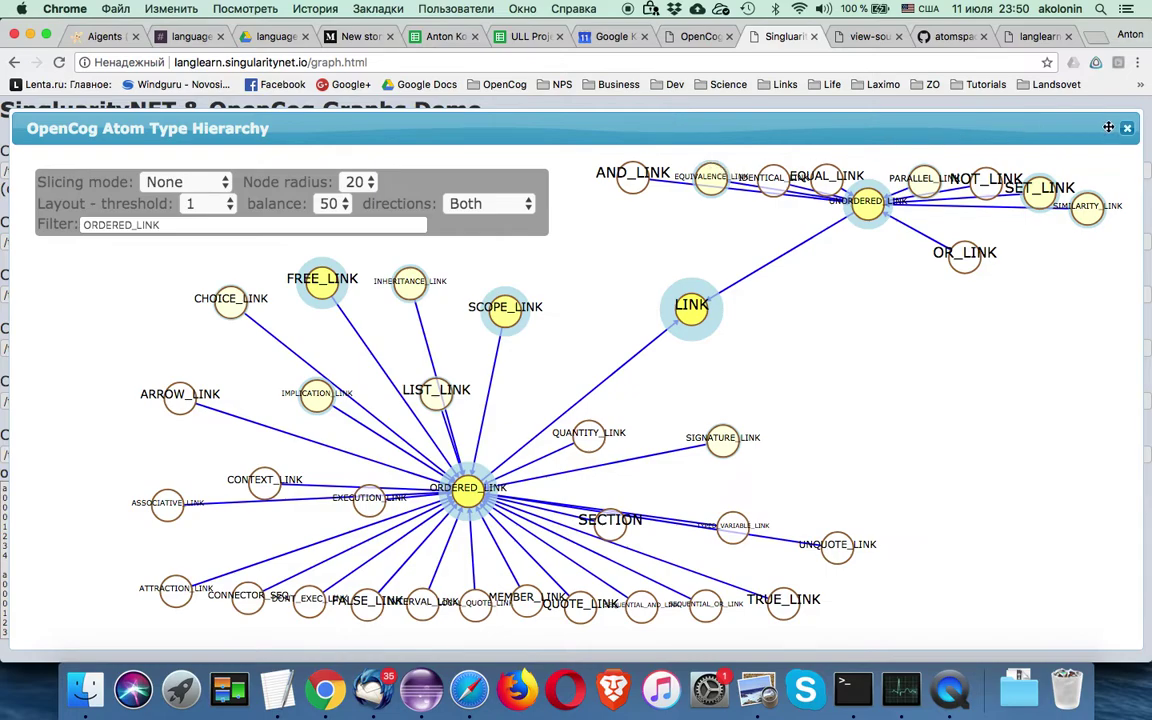
{"action": "left_click", "coordinate": [1125, 130]}
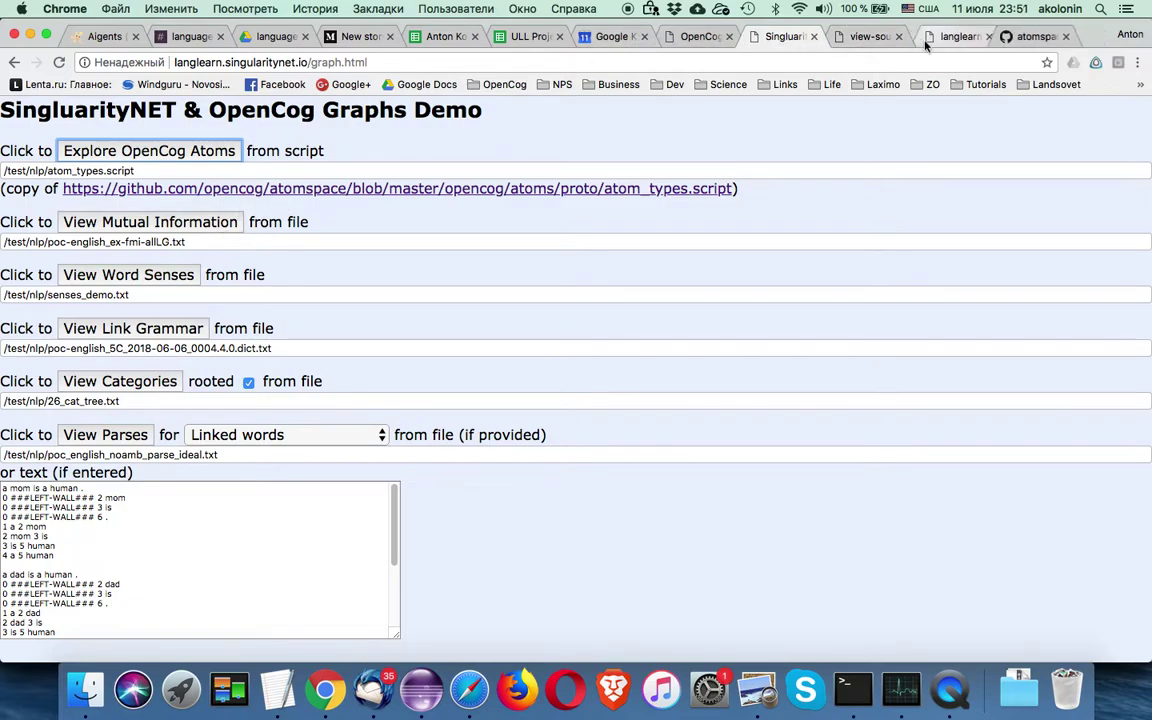
- Bring up the poc_english.txt corpus page and read through its sentences from beginning to end
{"action": "left_click", "coordinate": [851, 40]}
{"action": "scroll", "coordinate": [404, 199], "scroll_direction": "up", "scroll_amount": 2}
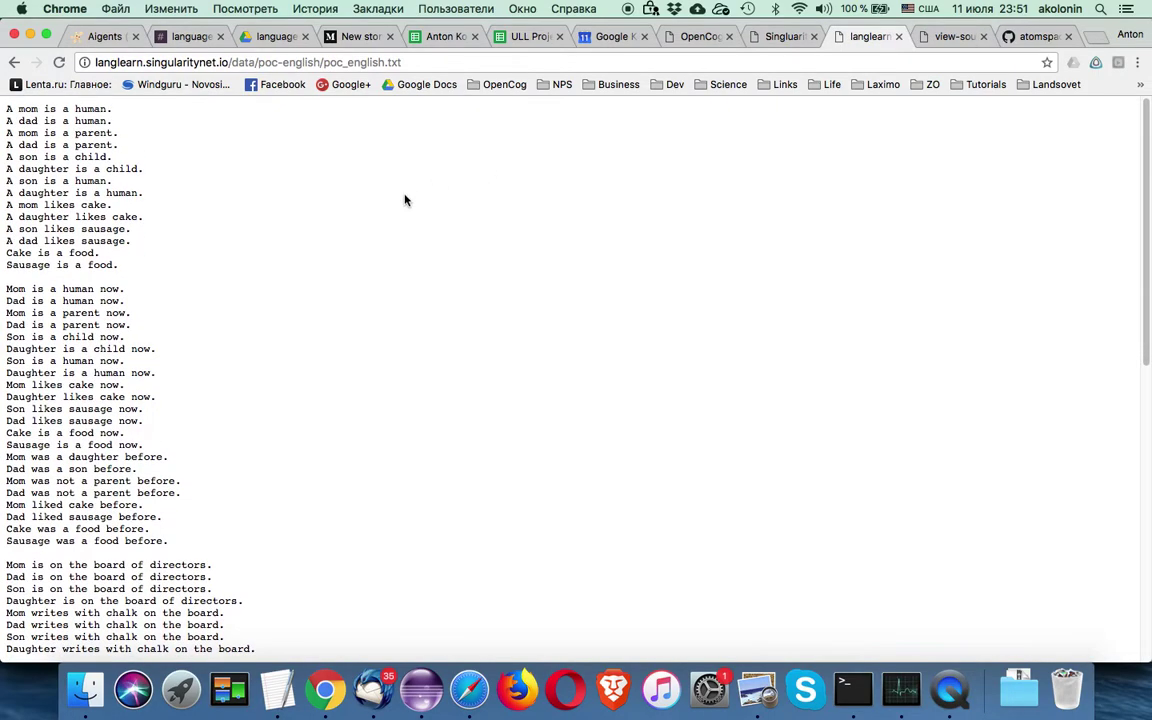
{"action": "left_click", "coordinate": [413, 63]}
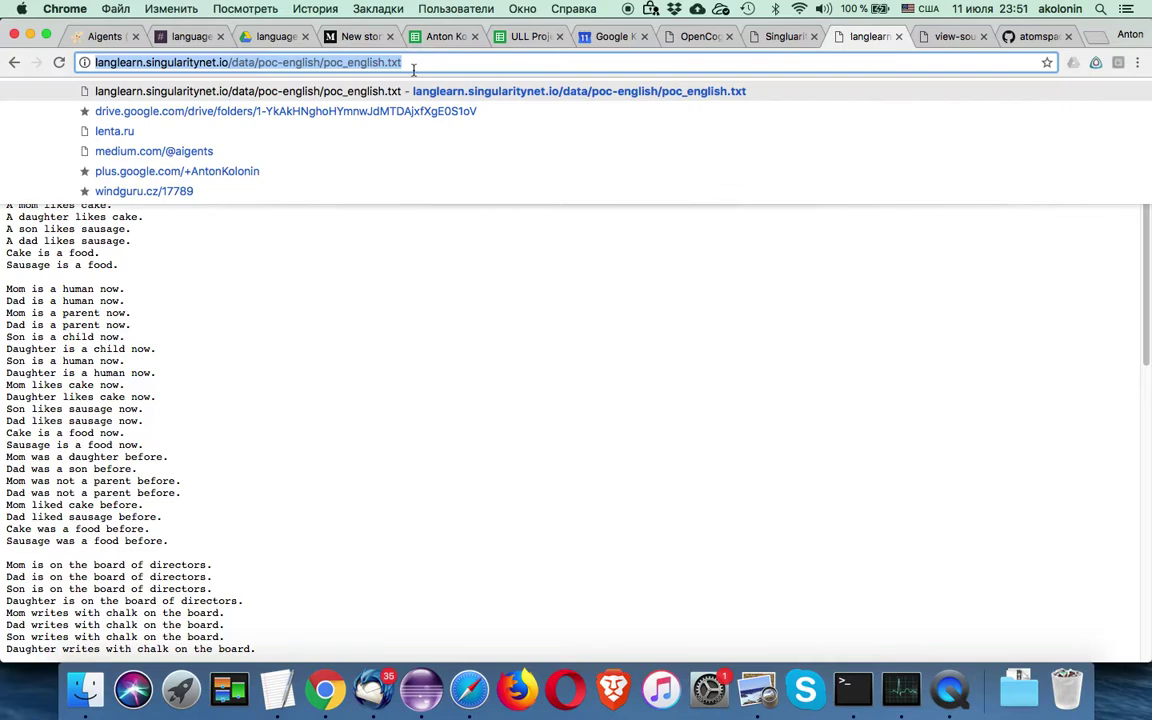
{"action": "left_click", "coordinate": [367, 285]}
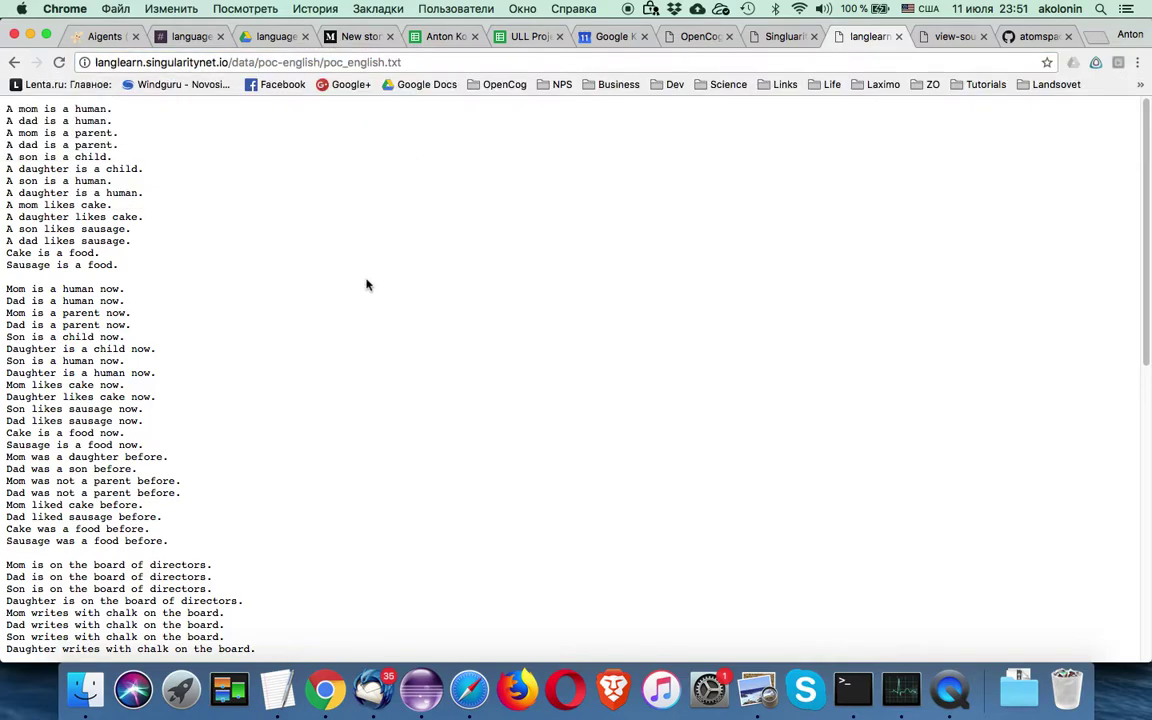
{"action": "scroll", "coordinate": [213, 309], "scroll_direction": "down", "scroll_amount": 6}
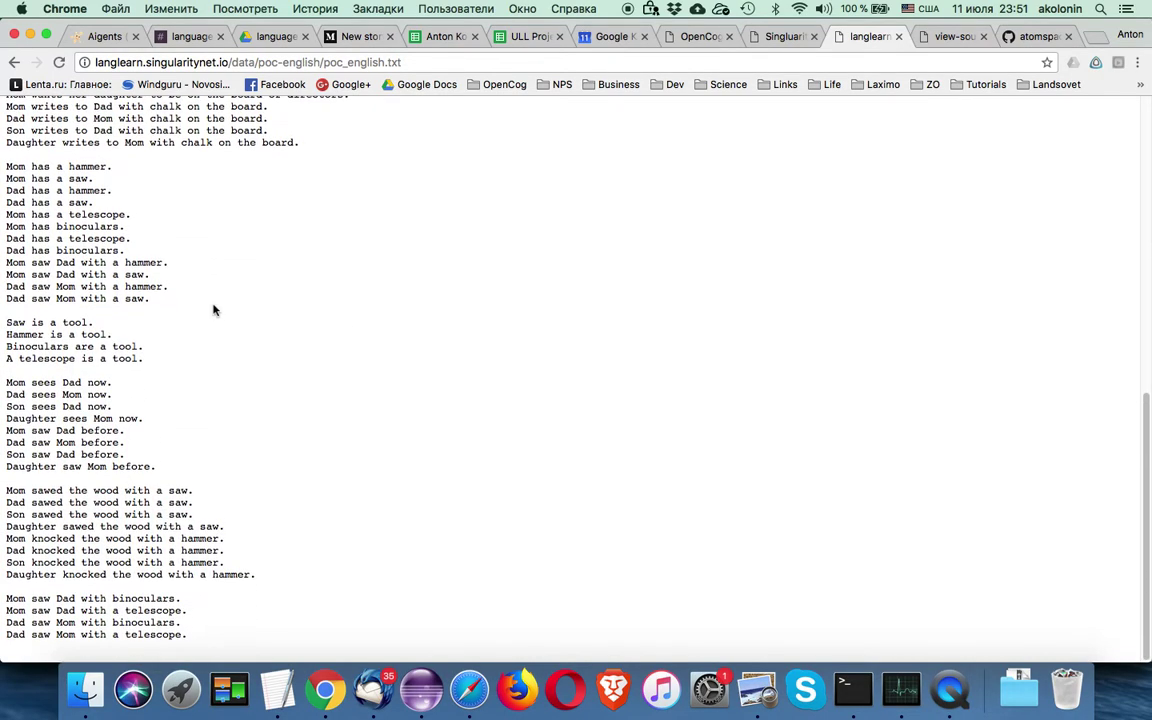
{"action": "scroll", "coordinate": [213, 309], "scroll_direction": "up", "scroll_amount": 10}
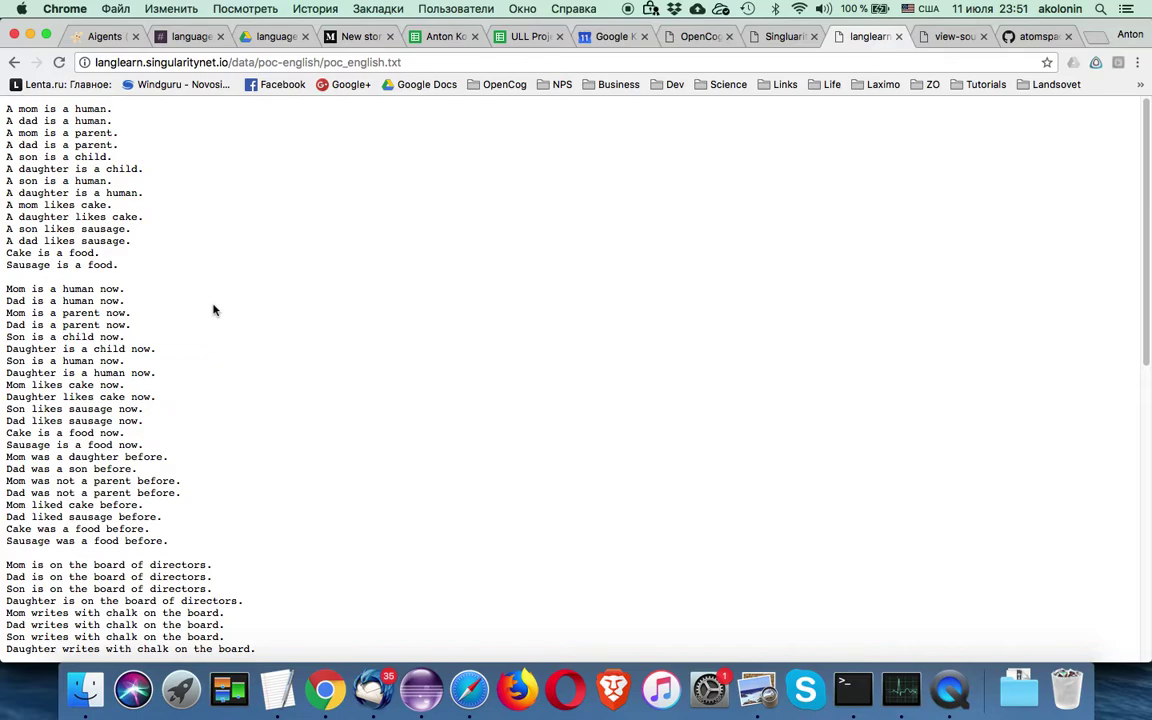
{"action": "scroll", "coordinate": [213, 310], "scroll_direction": "down", "scroll_amount": 10}
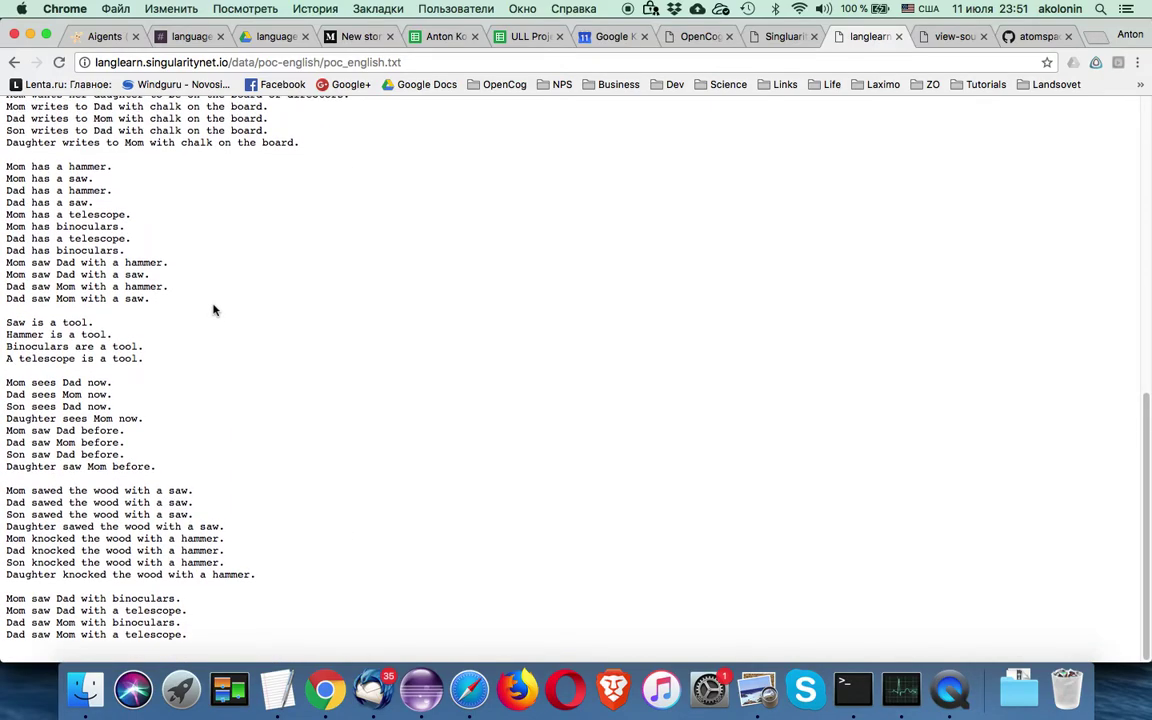
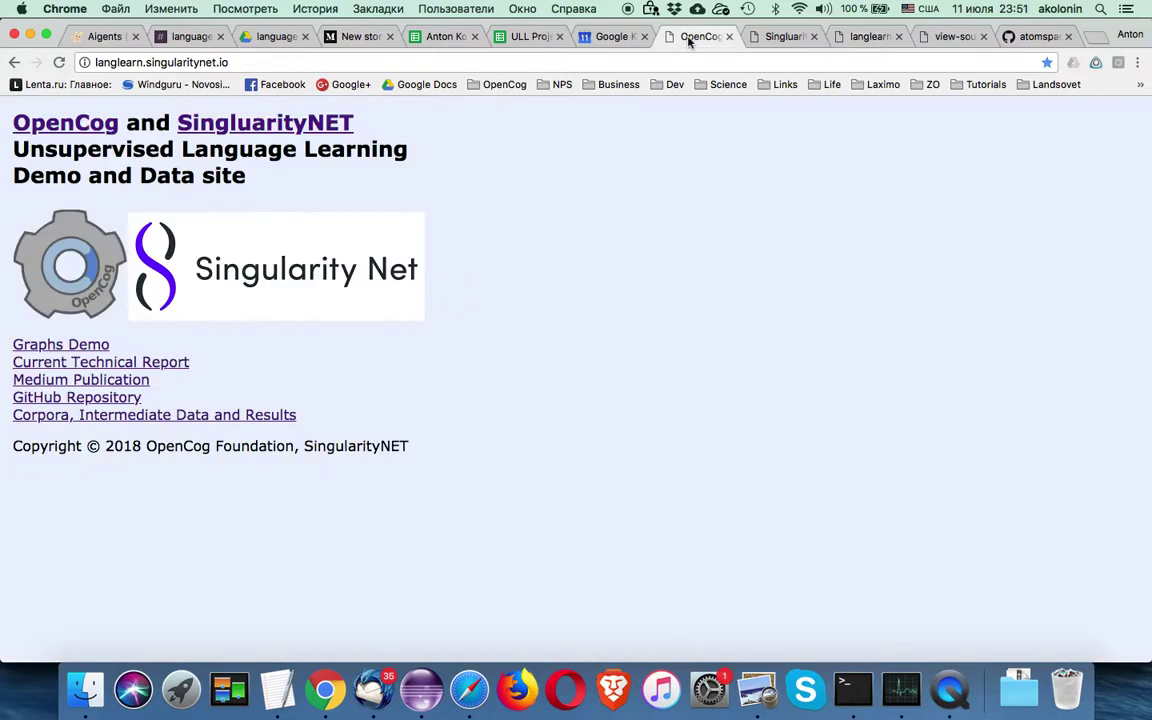
- Open the Mutual Information graph from the graphs demo page, and filter it to the connections of the word "of"
{"action": "left_click", "coordinate": [772, 36]}
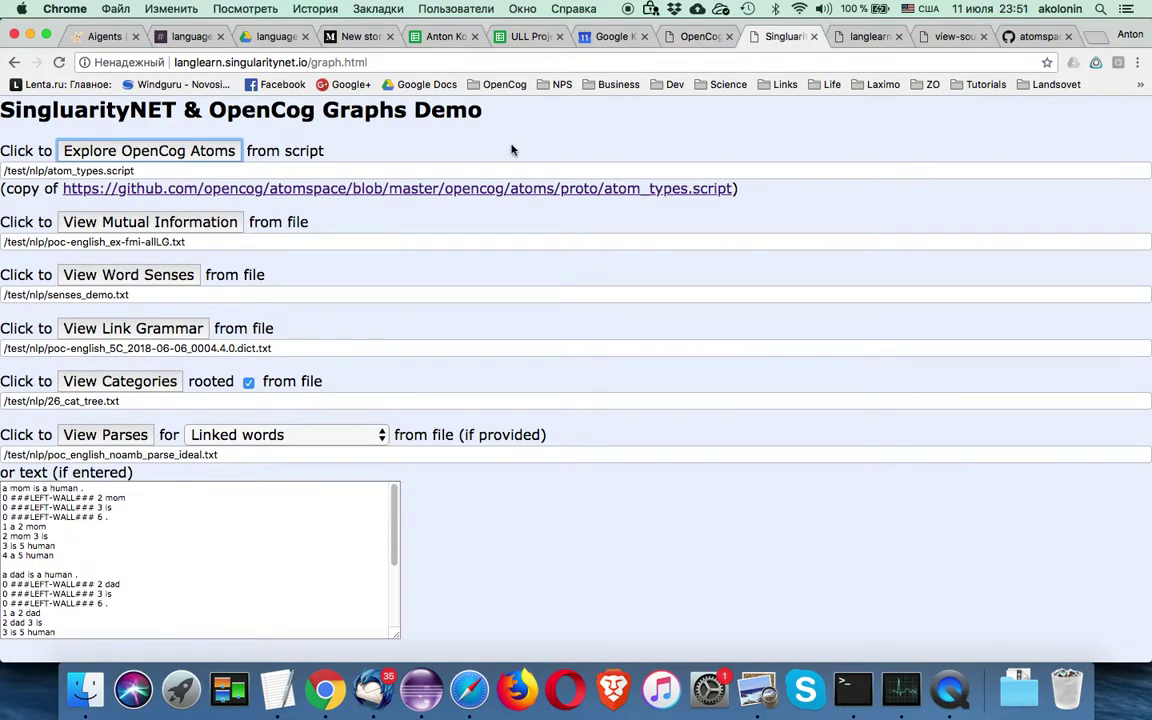
{"action": "left_click", "coordinate": [122, 227]}
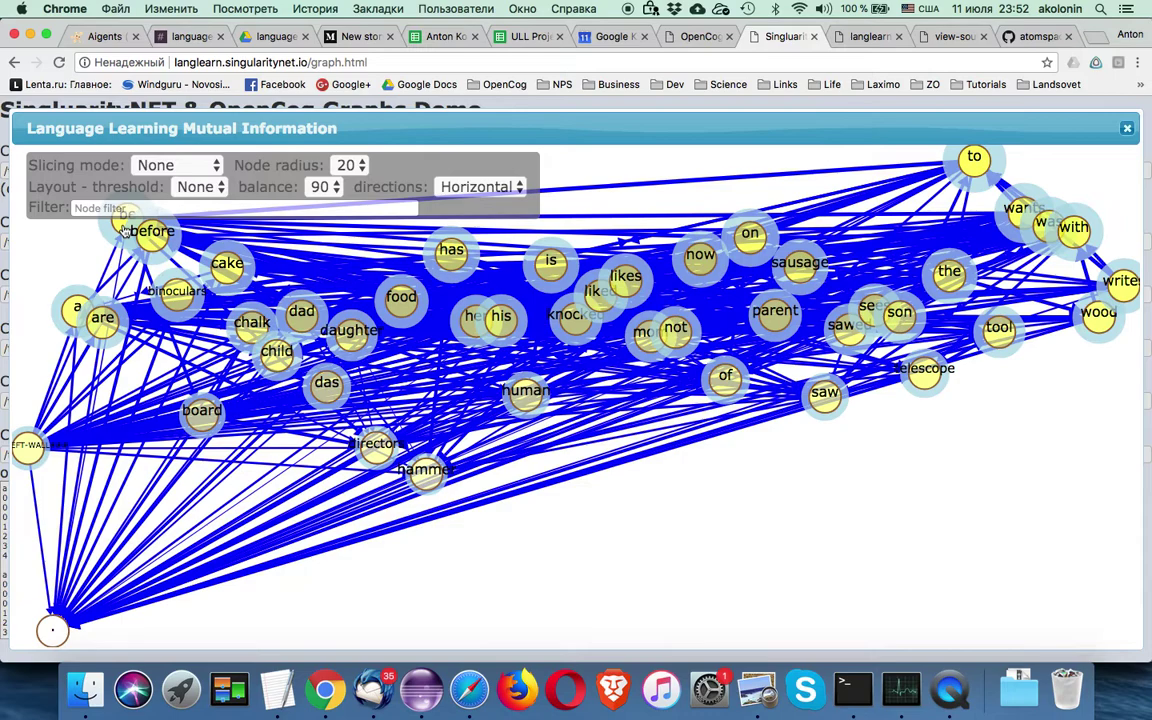
{"action": "left_click", "coordinate": [725, 386]}
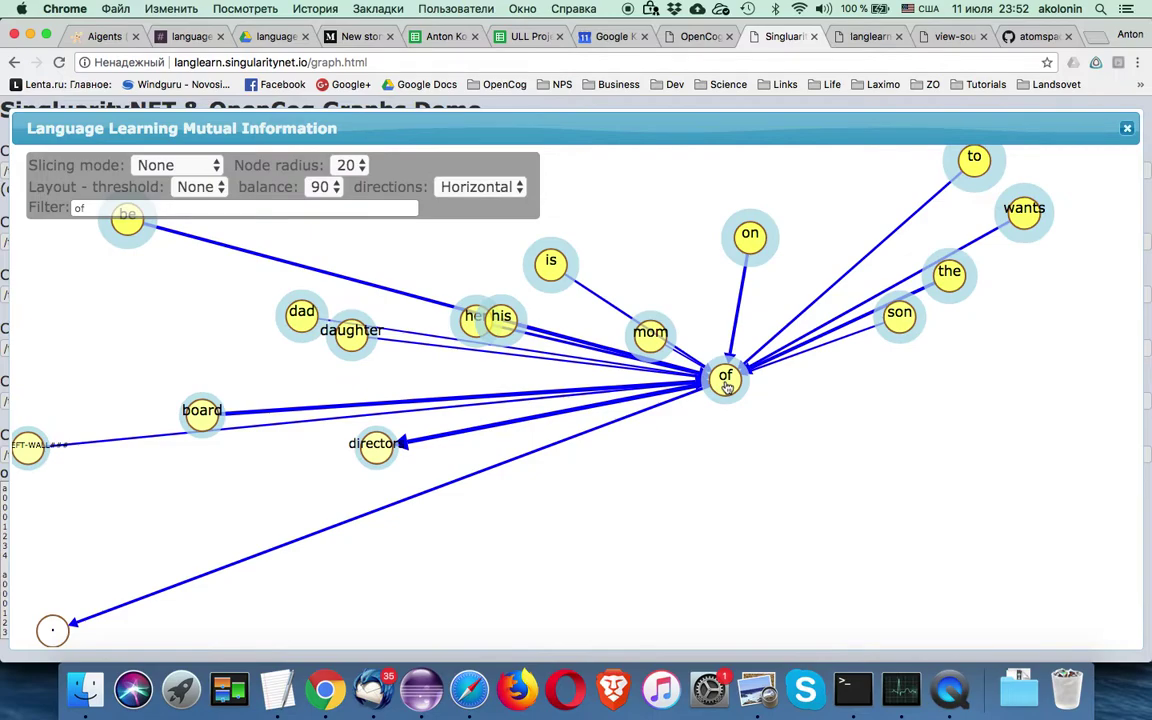
- Move the settings overlay to the empty lower-right area of the graph, and filter to the connections of "wants"
{"action": "left_click_drag", "start_coordinate": [438, 173], "coordinate": [924, 553]}
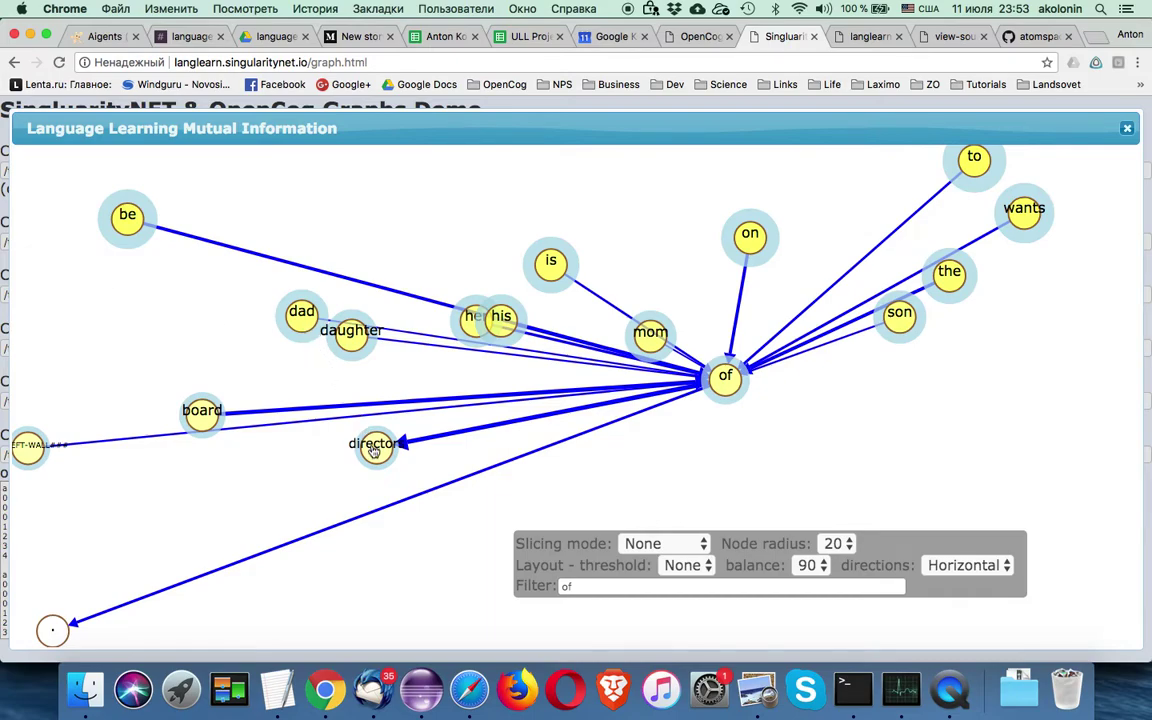
{"action": "left_click", "coordinate": [1030, 212]}
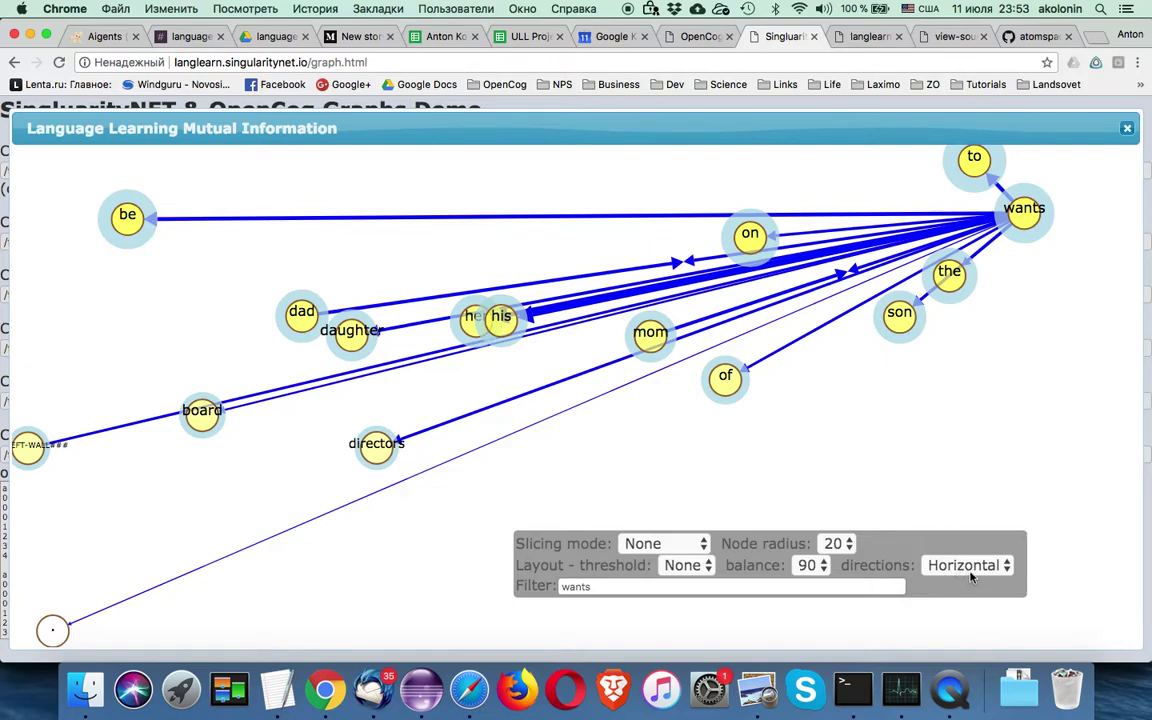
- Set the layout threshold to 1 and the layout directions to Both for the "wants" graph
{"action": "left_click", "coordinate": [688, 565]}
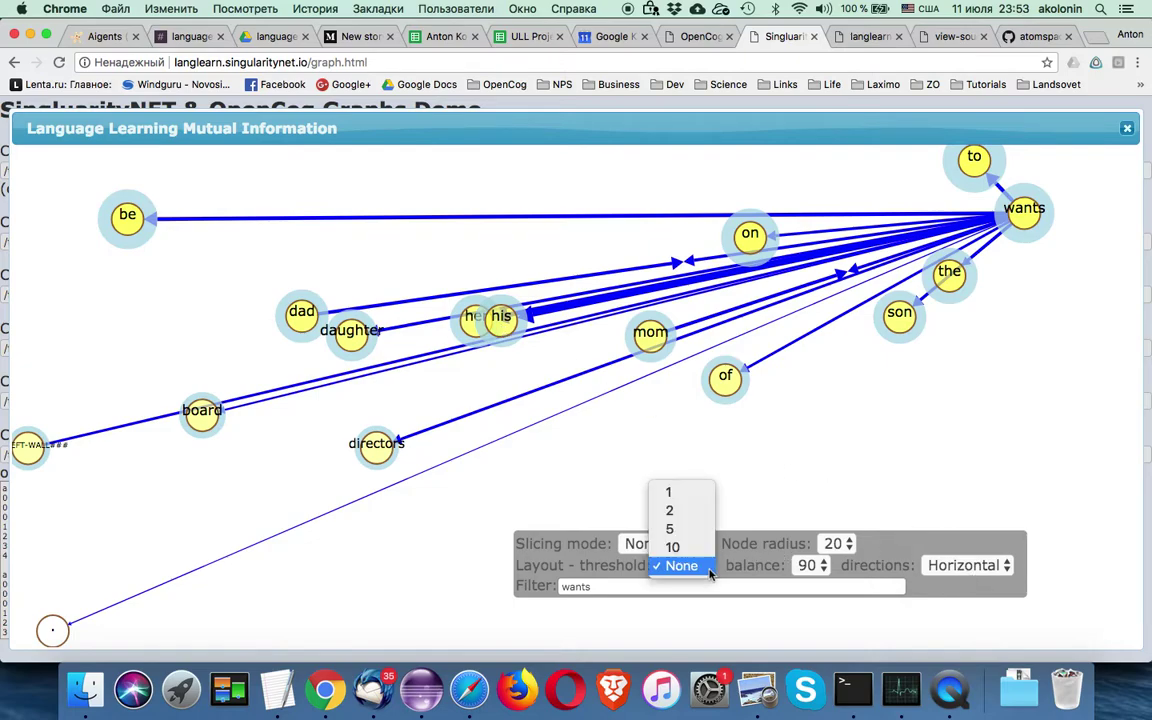
{"action": "left_click", "coordinate": [679, 493]}
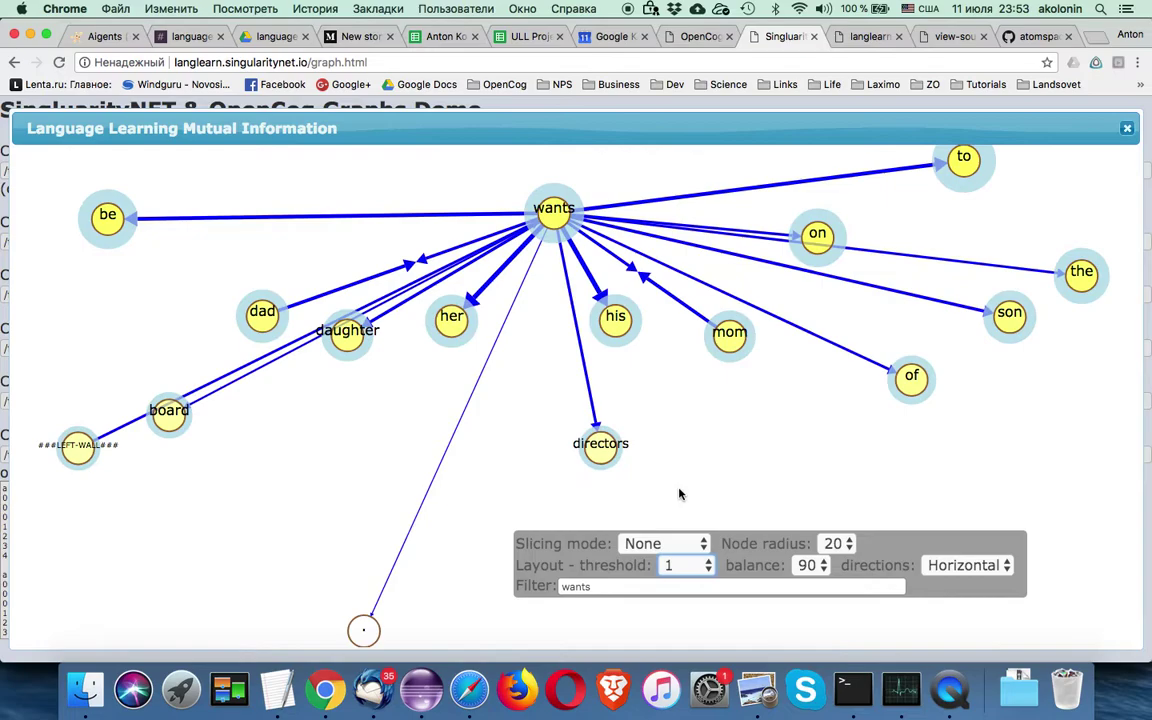
{"action": "left_click", "coordinate": [940, 565]}
{"action": "left_click", "coordinate": [935, 548]}
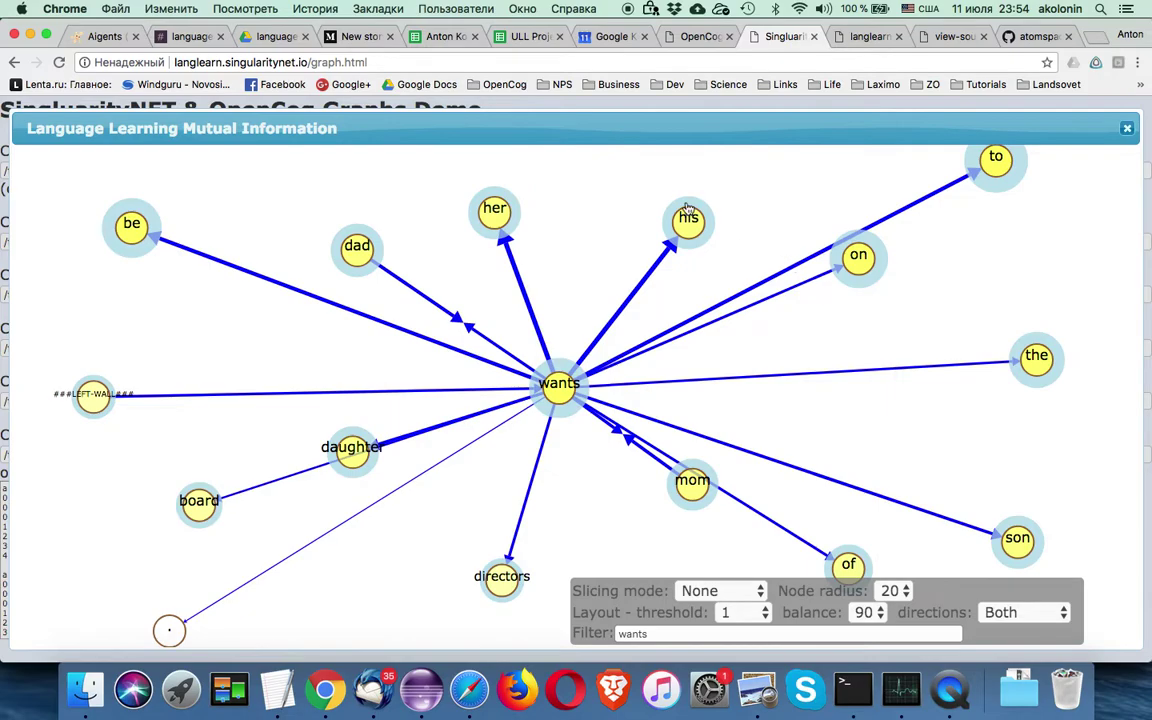
- Clear the "wants" filter and set the layout balance to 99, and view the connections of "child" before closing the graph
{"action": "left_click", "coordinate": [951, 633]}
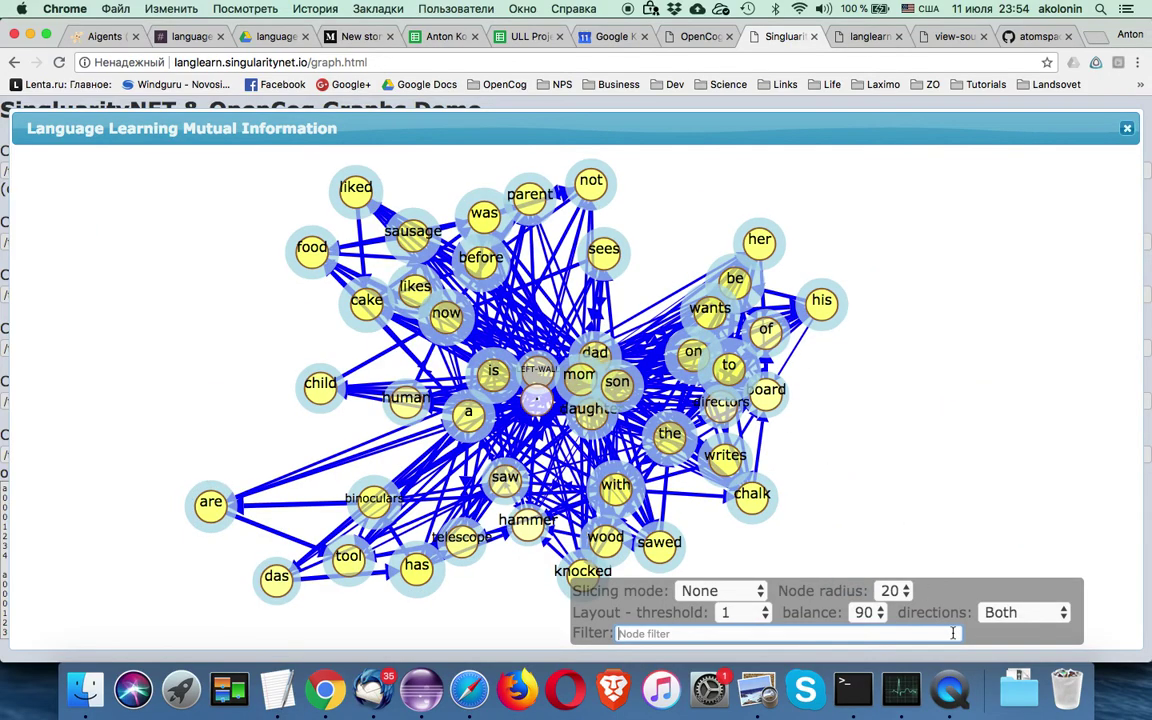
{"action": "left_click", "coordinate": [866, 612]}
{"action": "left_click", "coordinate": [866, 630]}
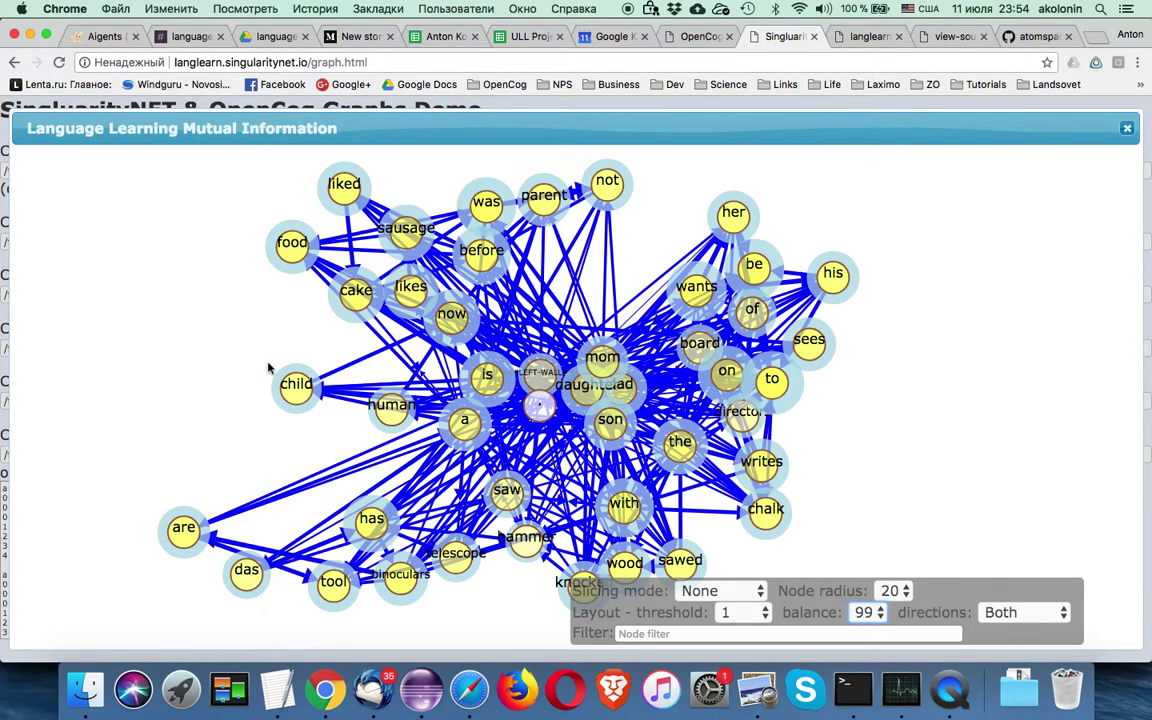
{"action": "left_click", "coordinate": [296, 393]}
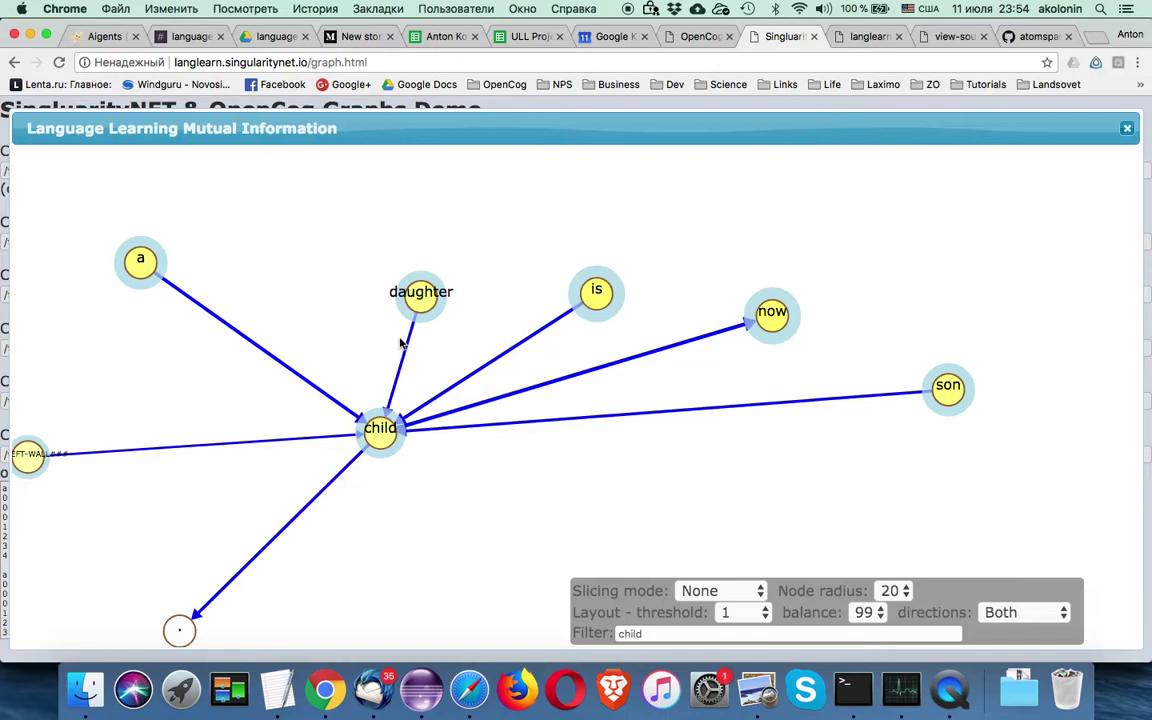
{"action": "left_click", "coordinate": [1010, 110]}
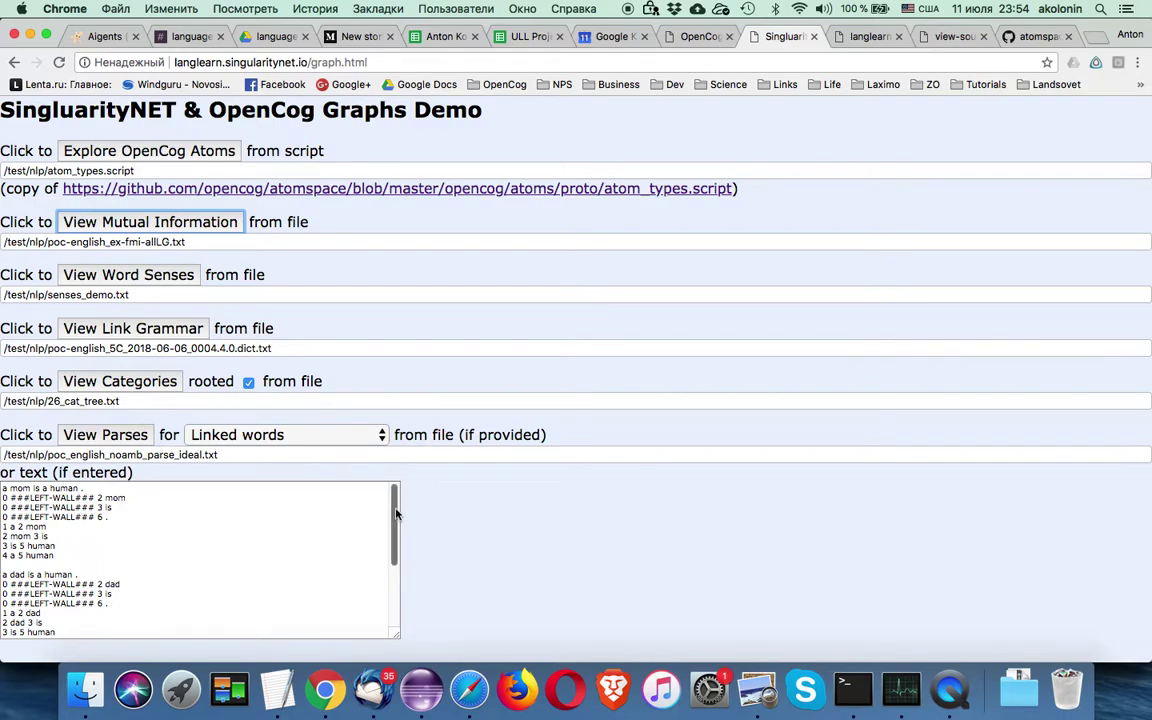
- Highlight the first sentence, "a mom is a human .", in the sample parse text on the graphs demo page
{"action": "mouse_move", "coordinate": [396, 514]}
{"action": "left_mouse_down"}
{"action": "mouse_move", "coordinate": [401, 548]}
{"action": "mouse_move", "coordinate": [397, 490]}
{"action": "left_mouse_up"}
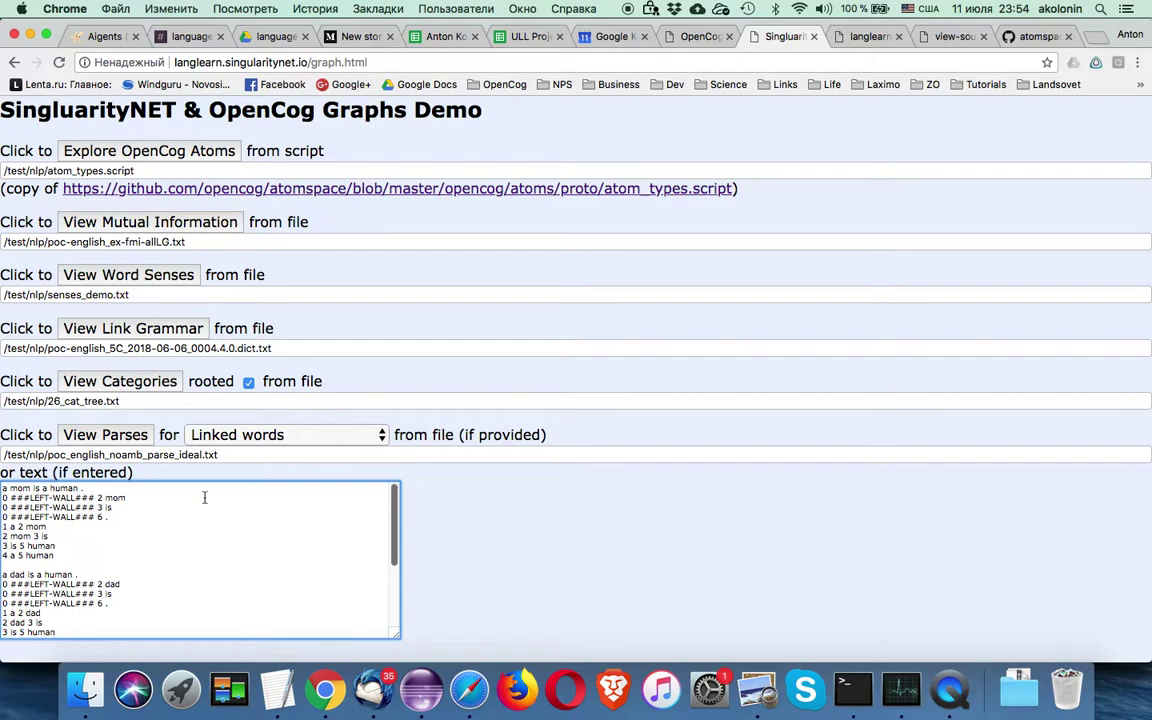
{"action": "left_click_drag", "start_coordinate": [86, 490], "coordinate": [2, 488]}
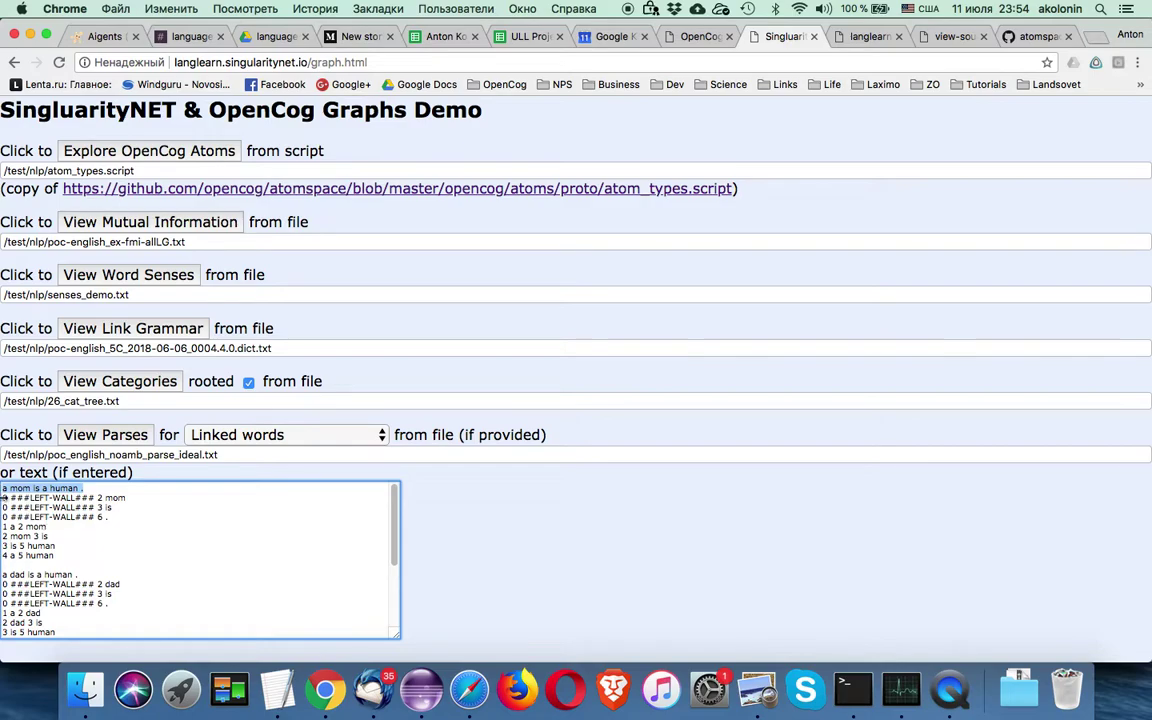
{"action": "left_click", "coordinate": [3, 488]}
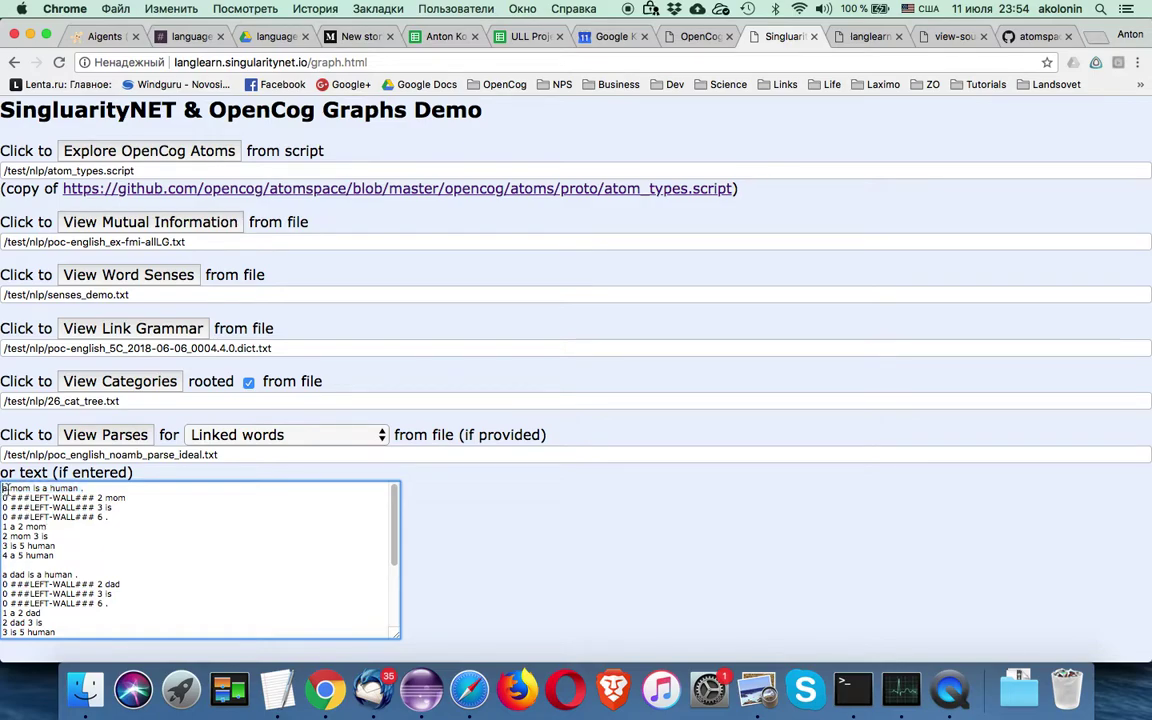
{"action": "left_click", "coordinate": [87, 488]}
{"action": "left_click_drag", "start_coordinate": [87, 488], "coordinate": [2, 488]}
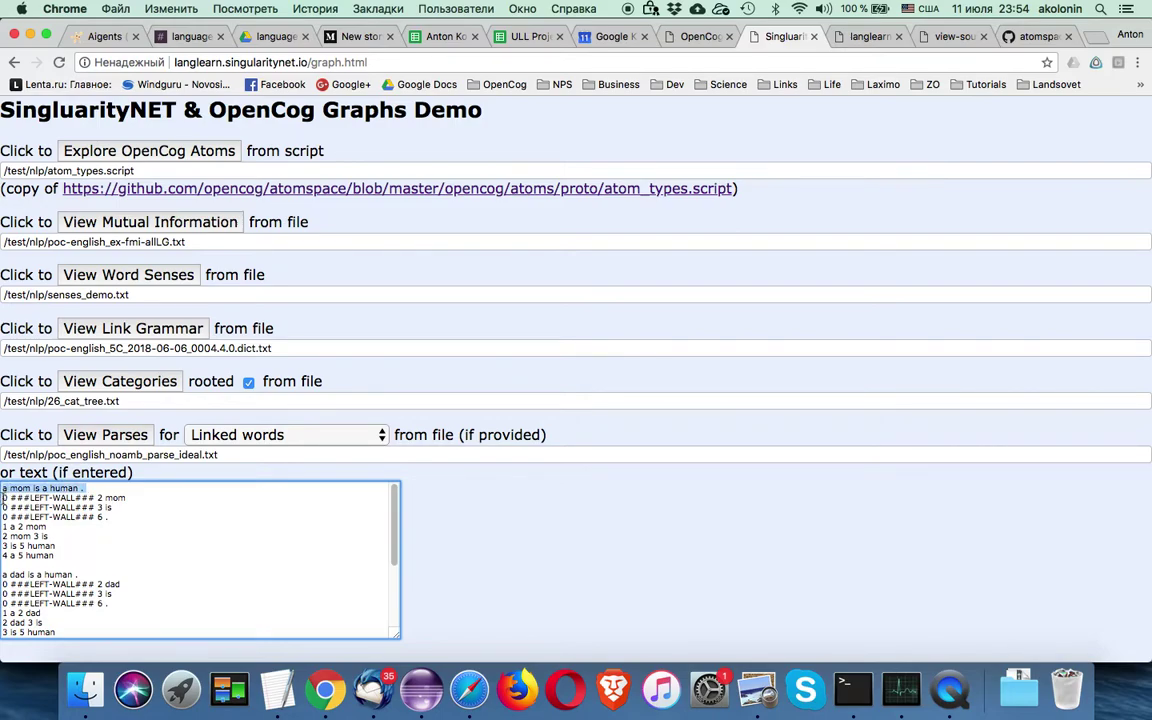
{"action": "left_click", "coordinate": [3, 497]}
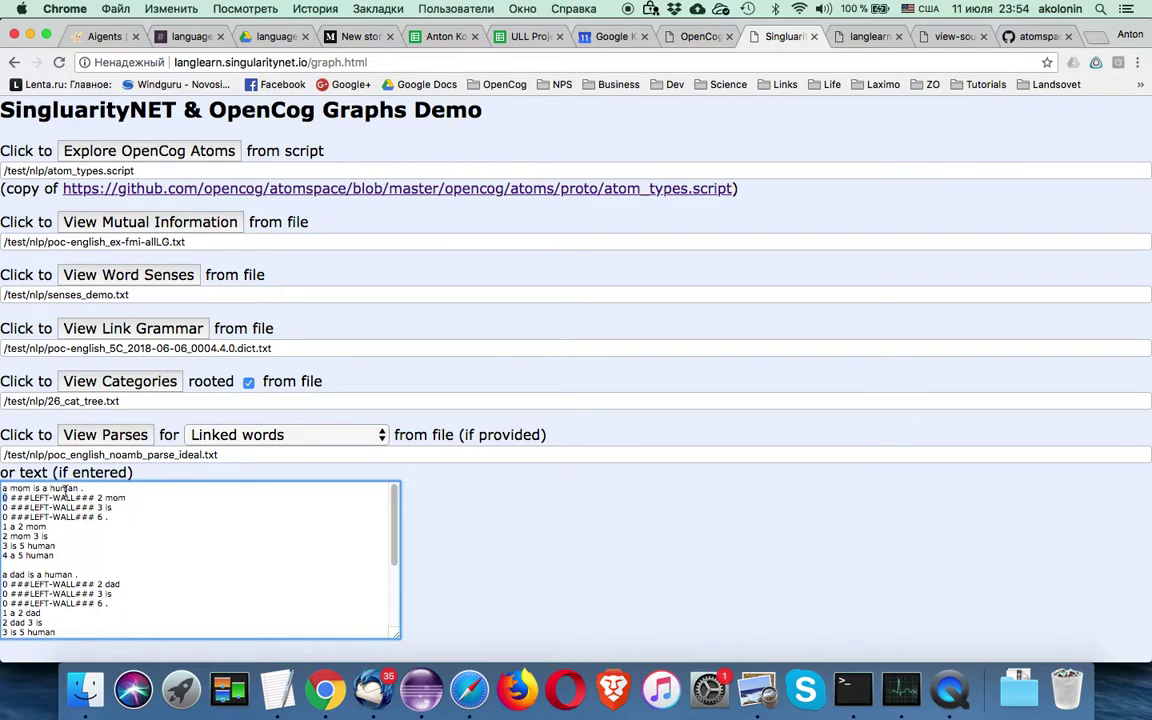
- Highlight the word link lines from "1 a 2 mom" to "4 a 5 human", and look through the remaining sample parses
{"action": "left_click_drag", "start_coordinate": [57, 557], "coordinate": [2, 526]}
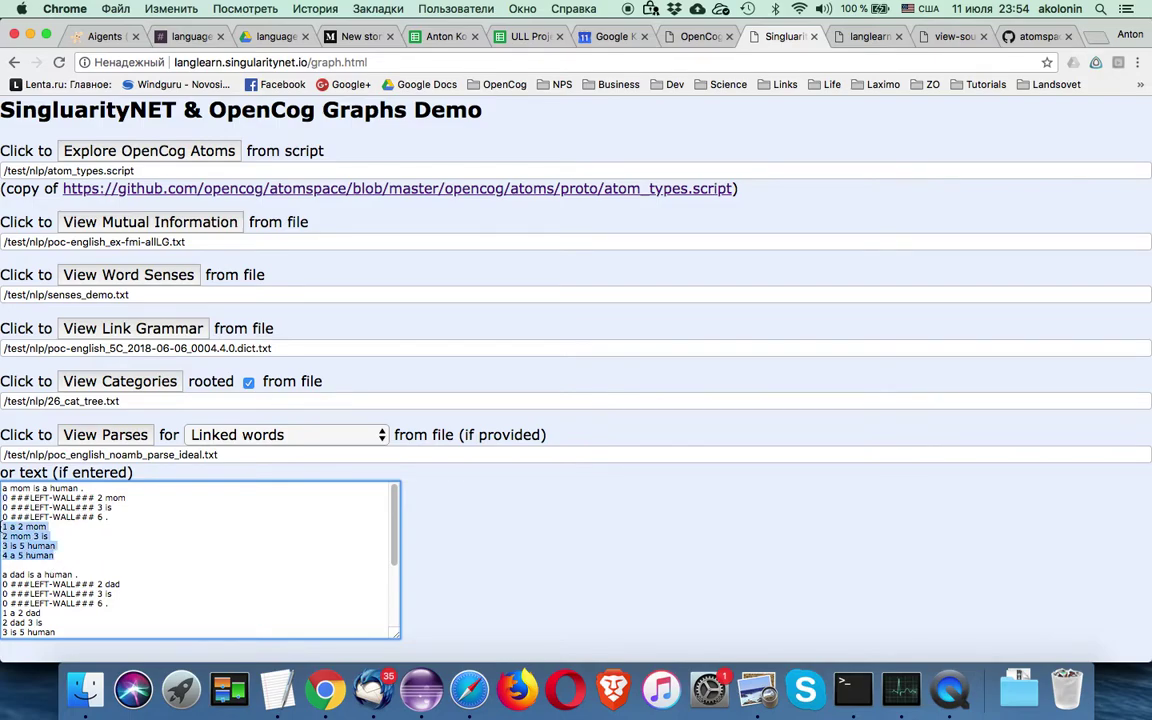
{"action": "left_click", "coordinate": [4, 526]}
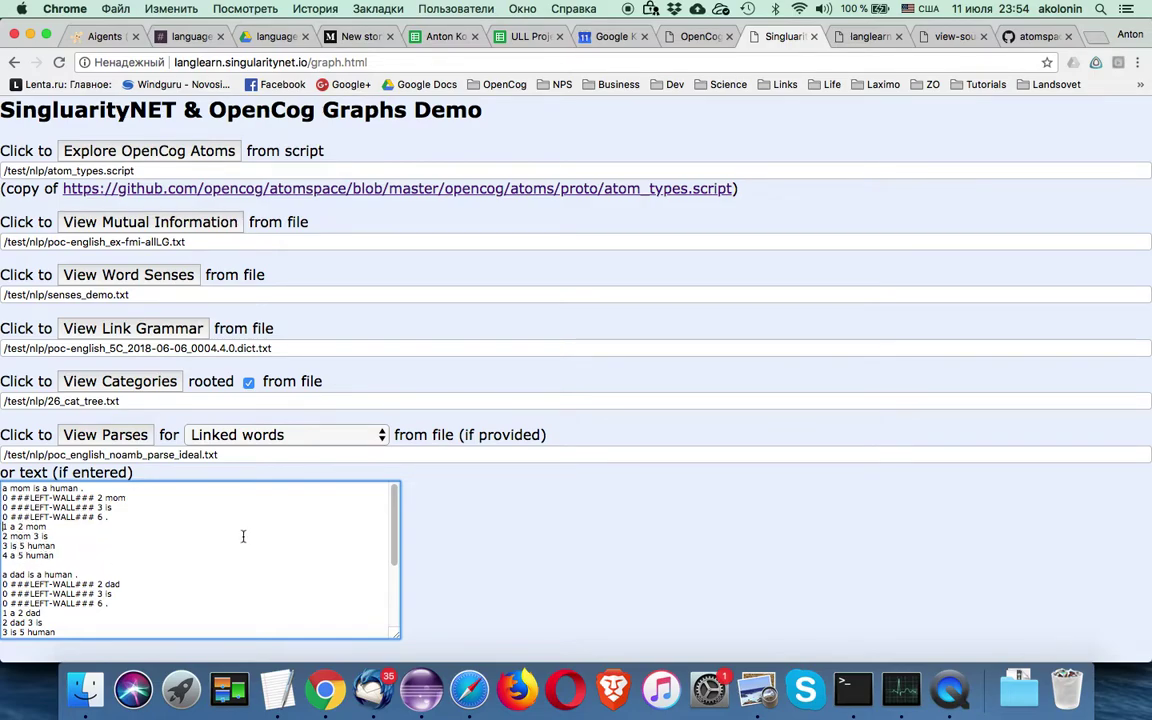
{"action": "left_click_drag", "start_coordinate": [396, 514], "coordinate": [400, 572]}
{"action": "left_click_drag", "start_coordinate": [401, 585], "coordinate": [403, 472]}
- Copy the parses file path /test/nlp/poc_english_noamb_parse_ideal.txt from the graphs demo page
{"action": "left_click", "coordinate": [245, 455]}
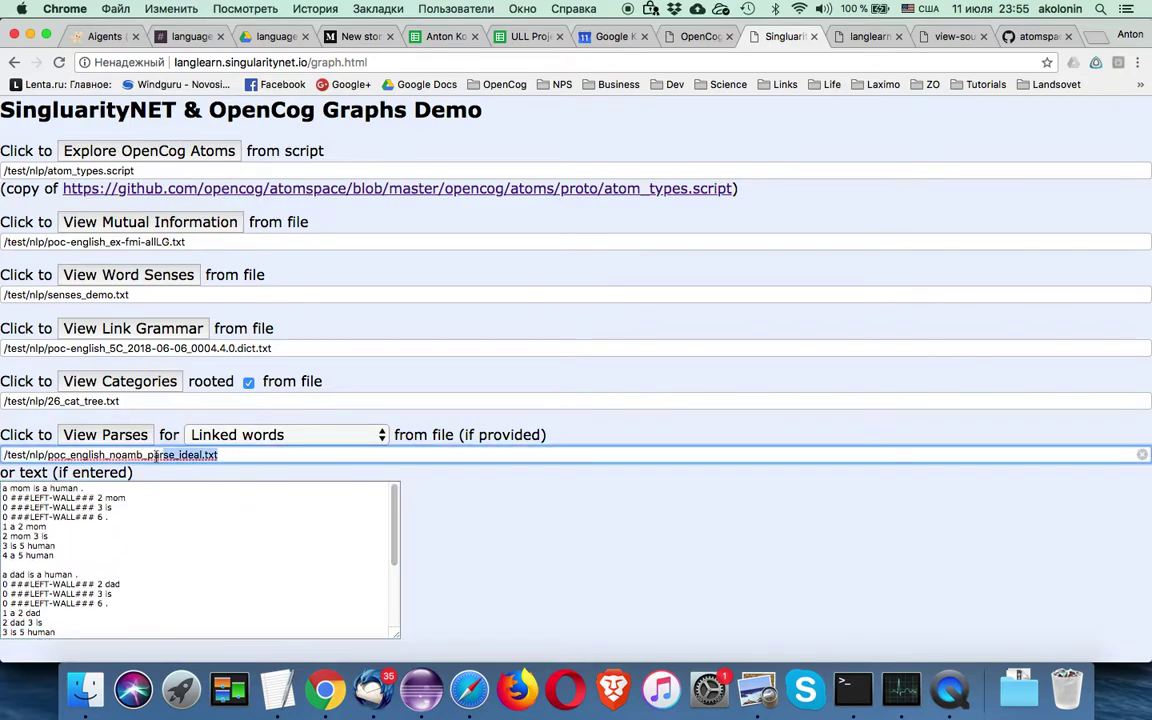
{"action": "key", "text": "super+a"}
{"action": "key", "text": "super+c"}
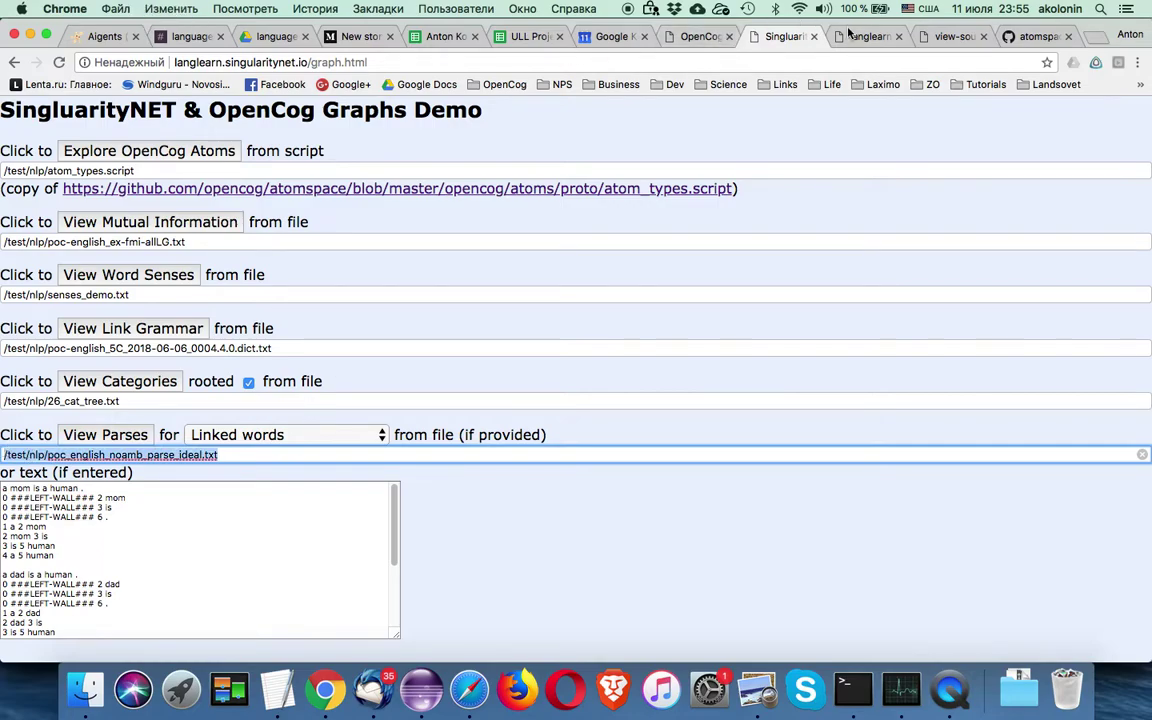
- Load langlearn.singularitynet.io/test/nlp/poc_english_noamb_parse_ideal.txt in place of the corpus page, and read through its parses
{"action": "key", "text": "ctrl+Tab"}
{"action": "left_click_drag", "start_coordinate": [258, 62], "coordinate": [462, 48]}
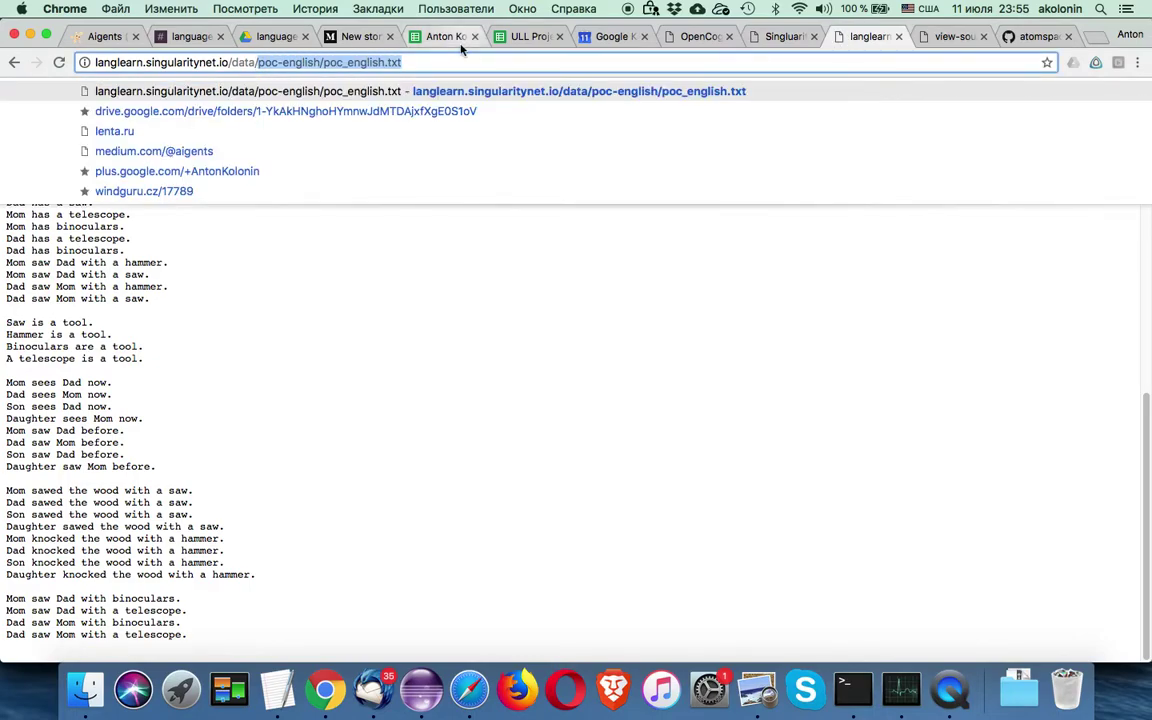
{"action": "key", "text": "super+v"}
{"action": "left_click", "coordinate": [266, 70]}
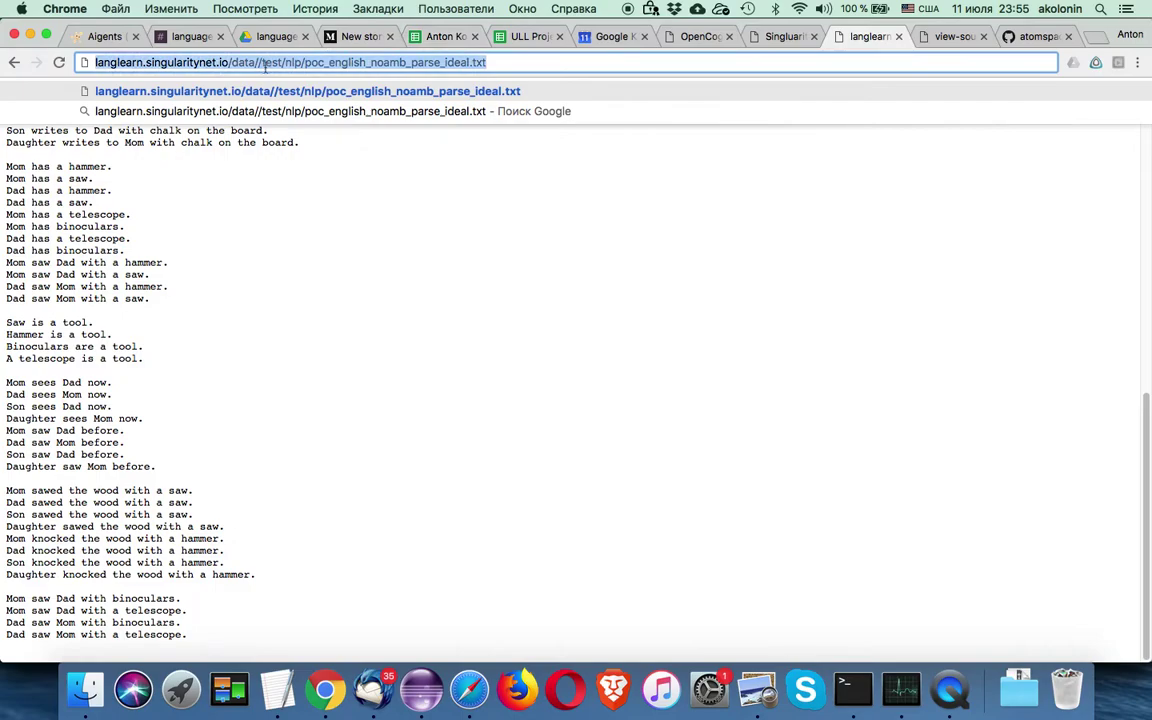
{"action": "key", "text": "BackSpace"}
{"action": "key", "text": "BackSpace"}
{"action": "key", "text": "BackSpace"}
{"action": "key", "text": "BackSpace"}
{"action": "key", "text": "BackSpace"}
{"action": "key", "text": "BackSpace"}
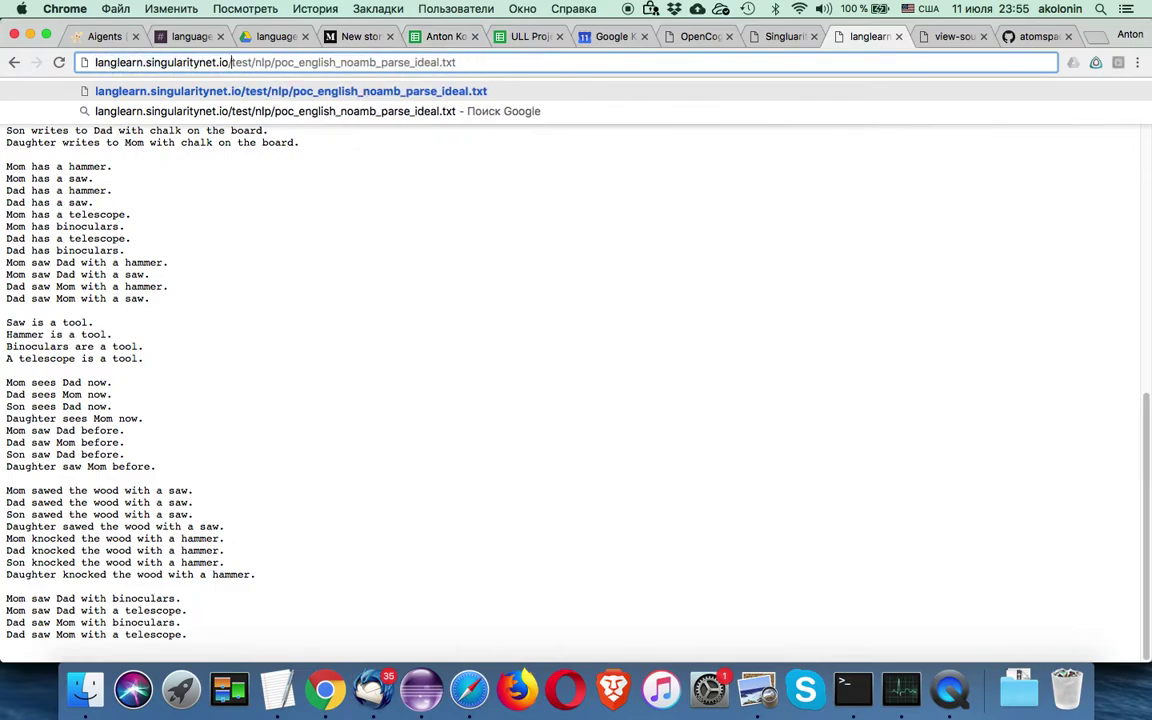
{"action": "key", "text": "Return"}
{"action": "scroll", "coordinate": [165, 213], "scroll_direction": "down", "scroll_amount": 15}
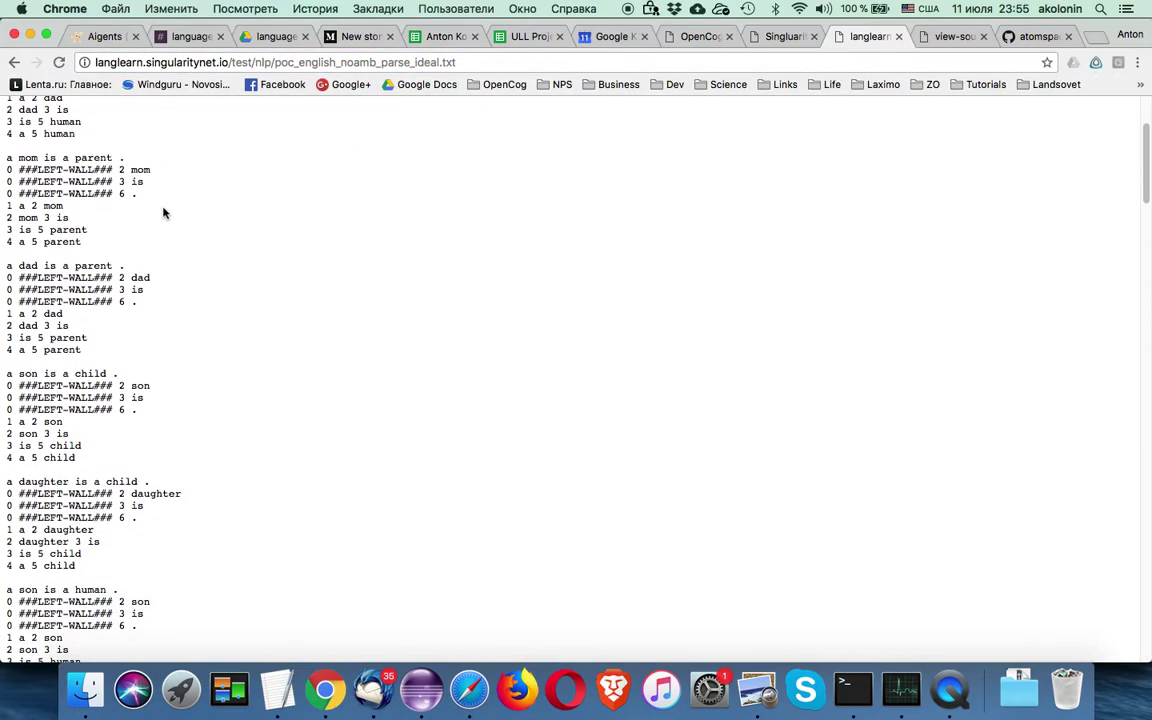
{"action": "scroll", "coordinate": [164, 213], "scroll_direction": "down", "scroll_amount": 20}
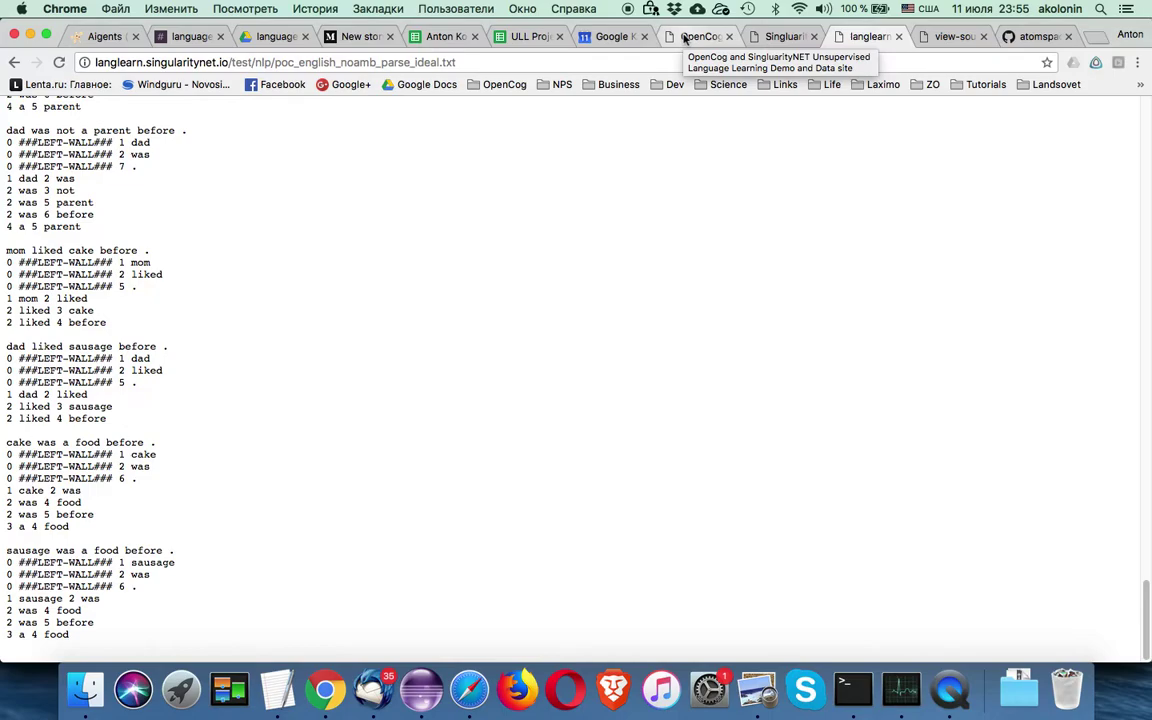
- Return to the graphs demo page and open the Linked words parses graph, filtered to the connections of "was"
{"action": "left_click", "coordinate": [684, 37]}
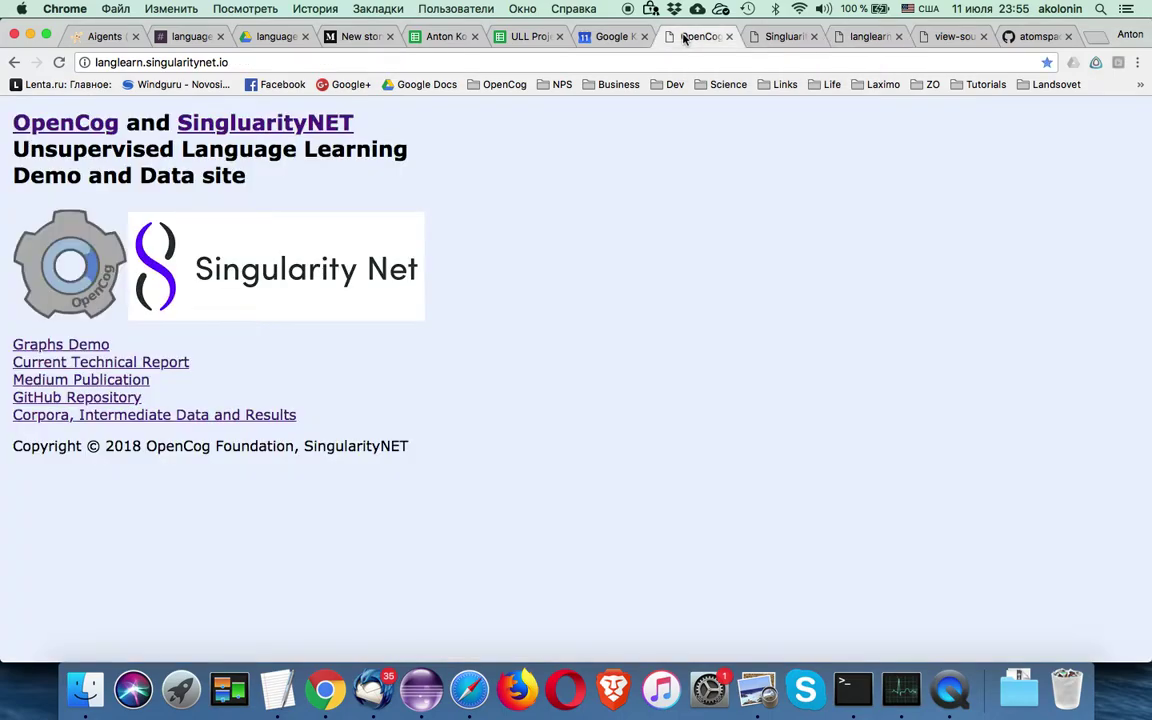
{"action": "left_click", "coordinate": [757, 36]}
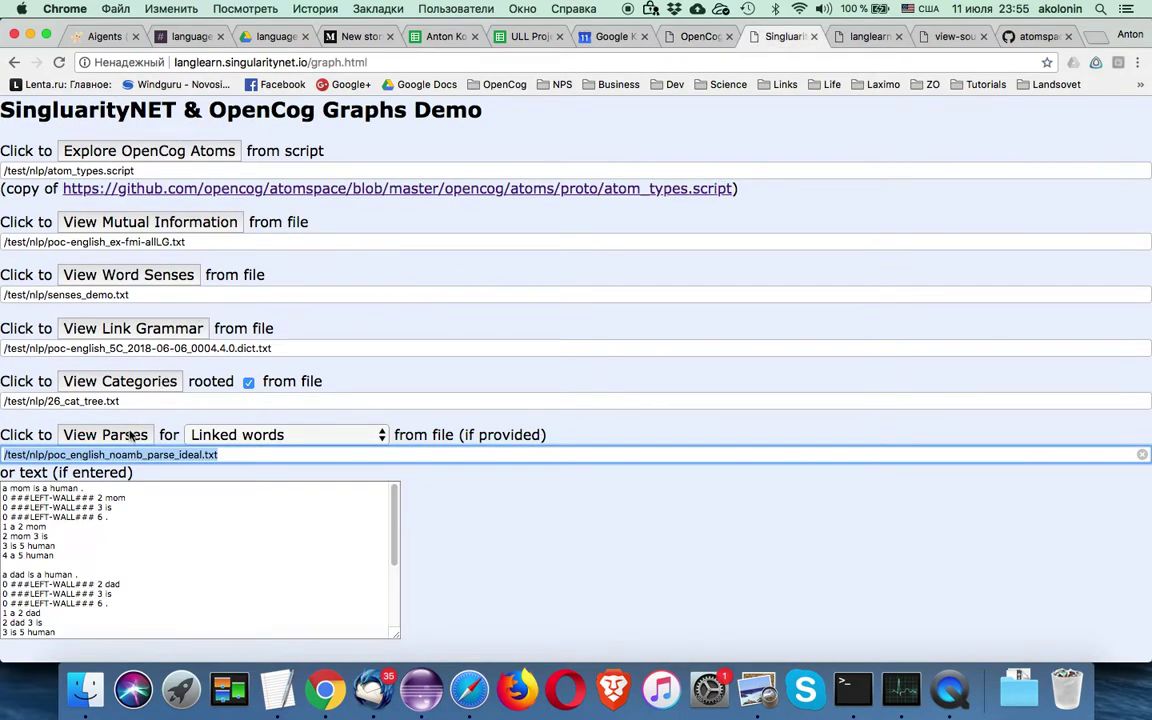
{"action": "left_click", "coordinate": [131, 436]}
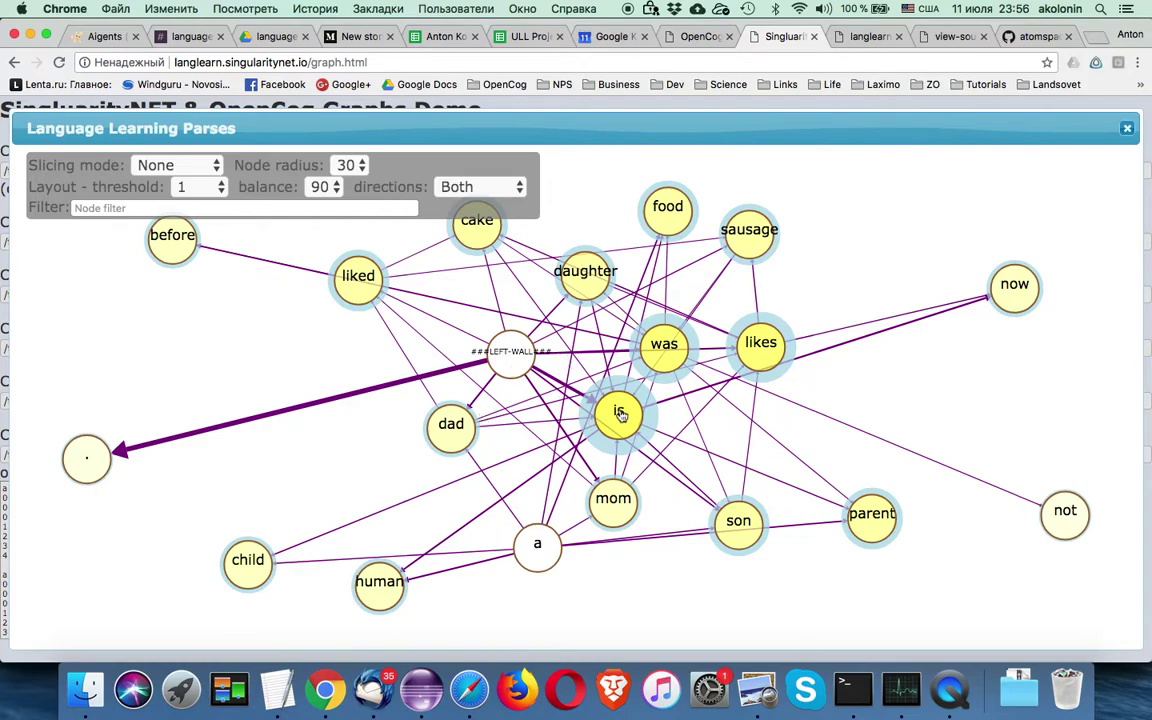
{"action": "left_click", "coordinate": [665, 356]}
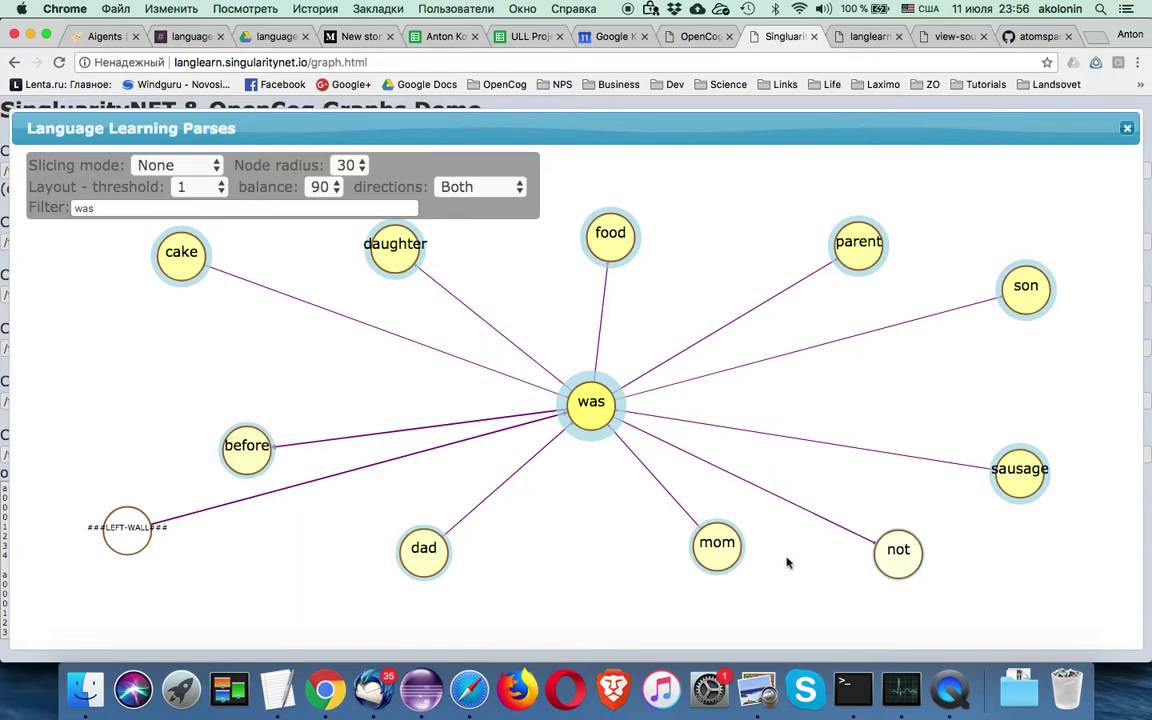
- Filter the parses graph to "likes" and to the ###LEFT-WALL### node in turn, and close the graph
{"action": "left_click", "coordinate": [413, 209]}
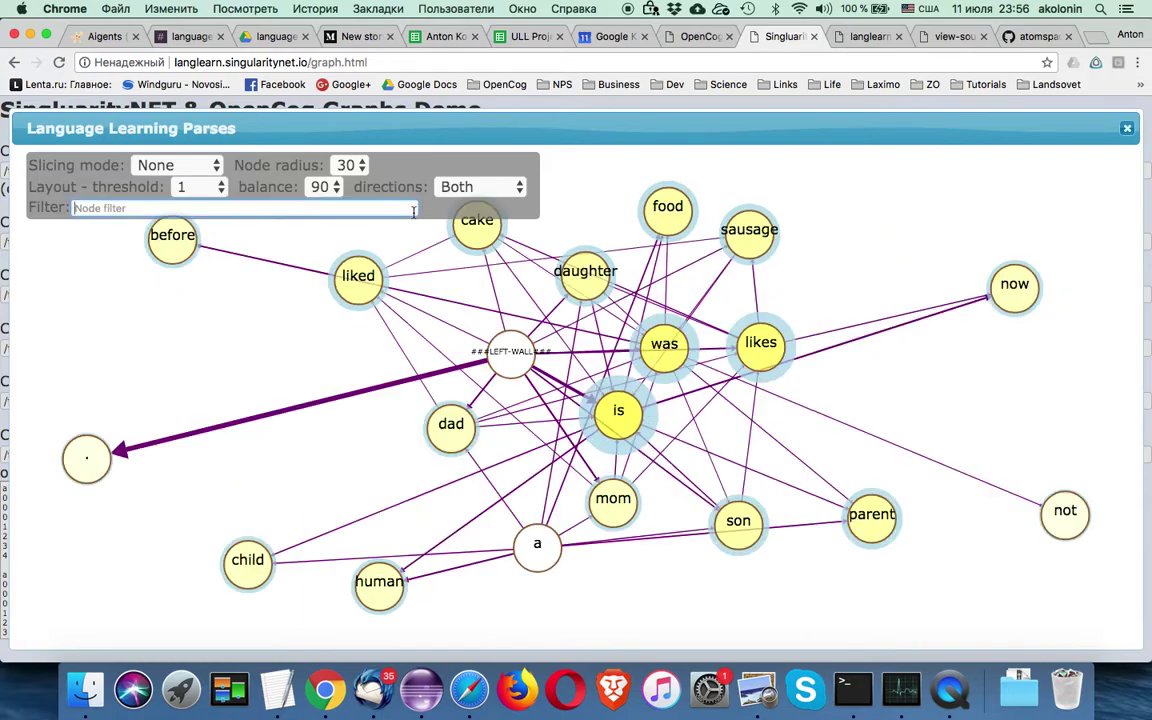
{"action": "type", "text": "likes"}
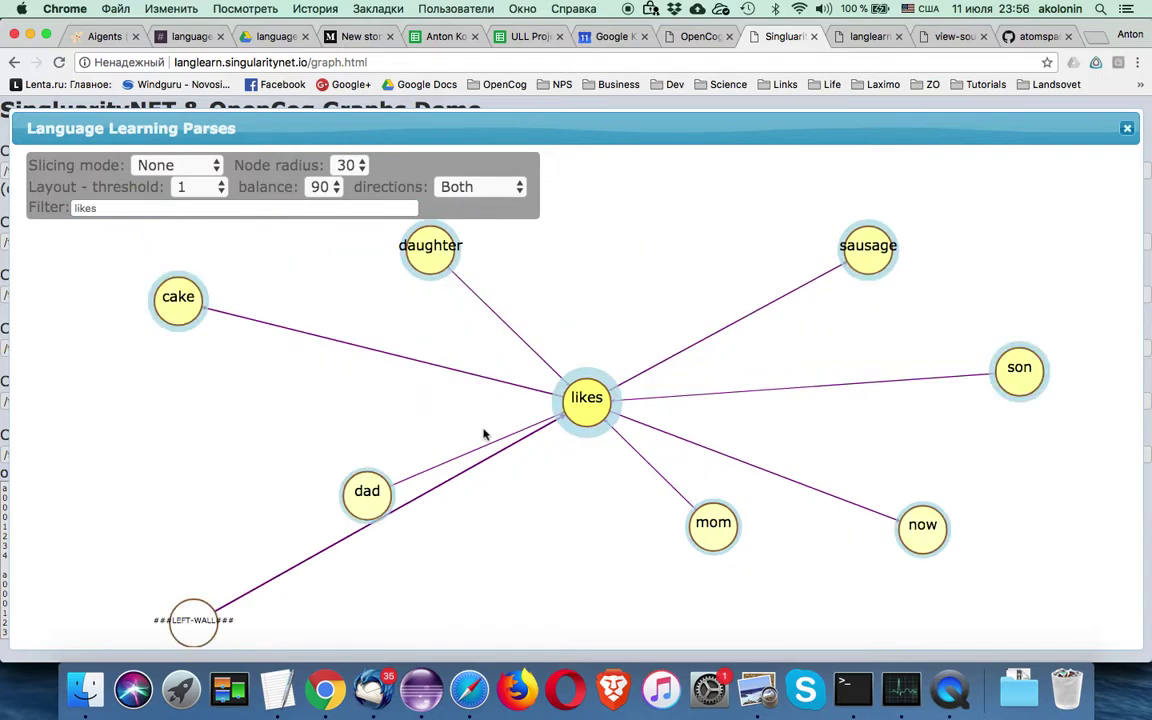
{"action": "left_click", "coordinate": [193, 618]}
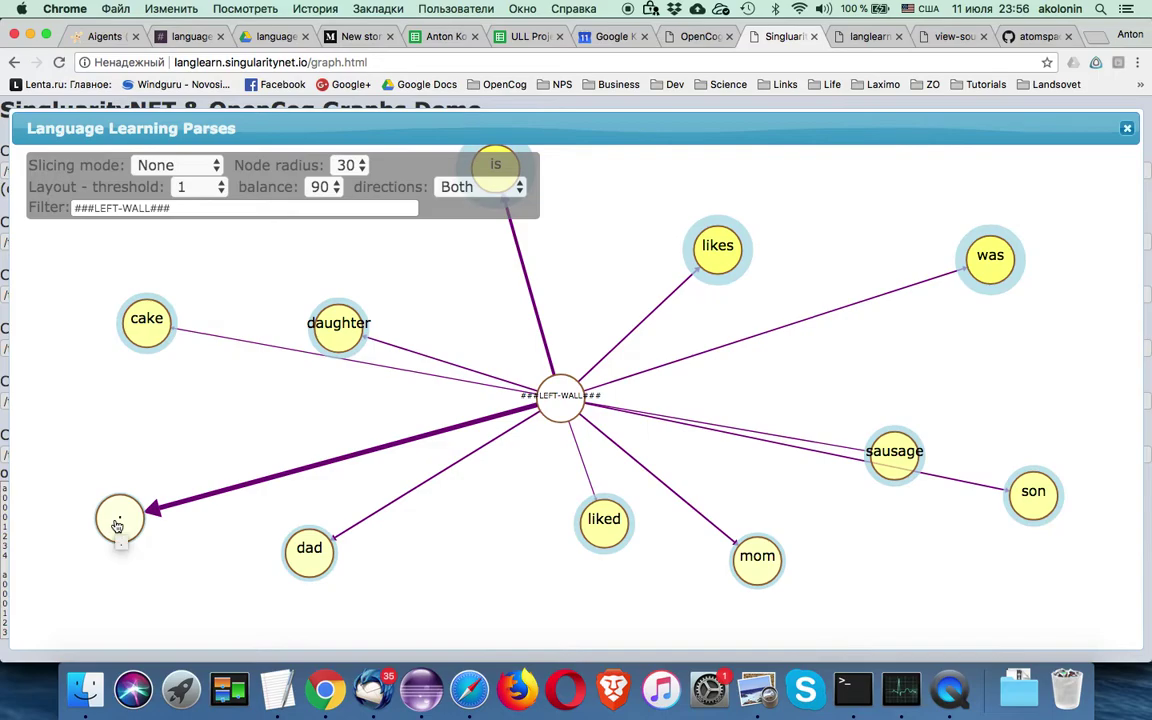
{"action": "left_click", "coordinate": [1123, 131]}
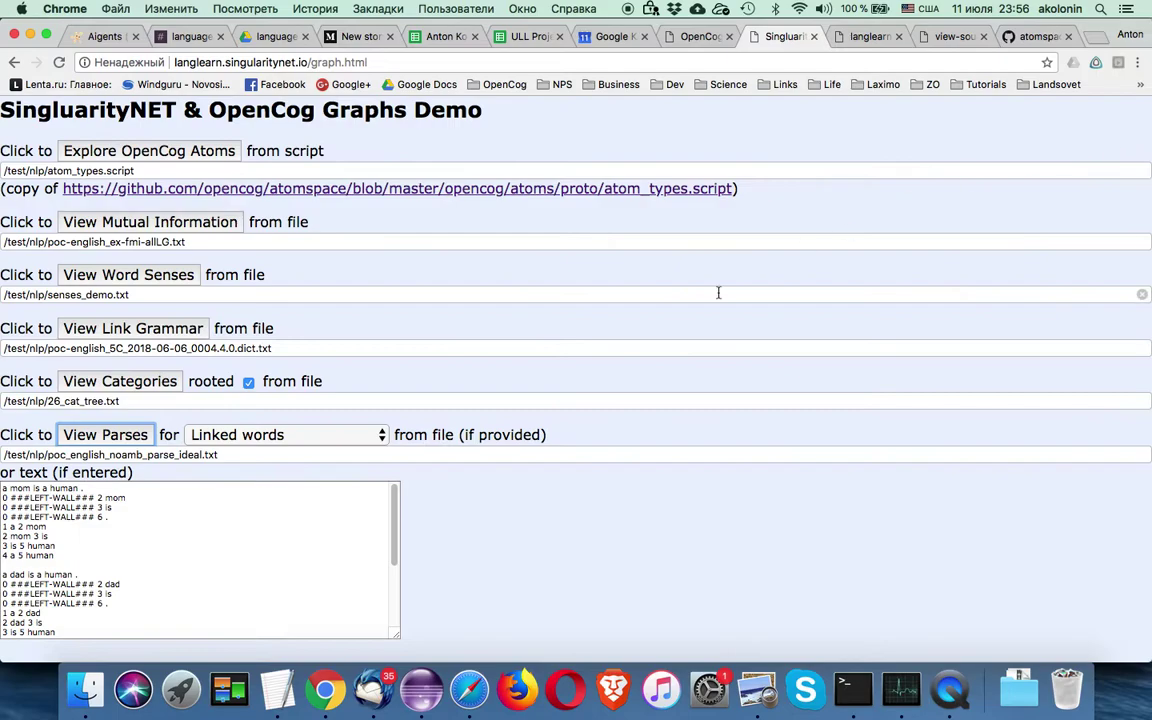
- Open the parses graph for Phrases with words, and filter it to the phrase "mom likes cake now ."
{"action": "left_click", "coordinate": [230, 435]}
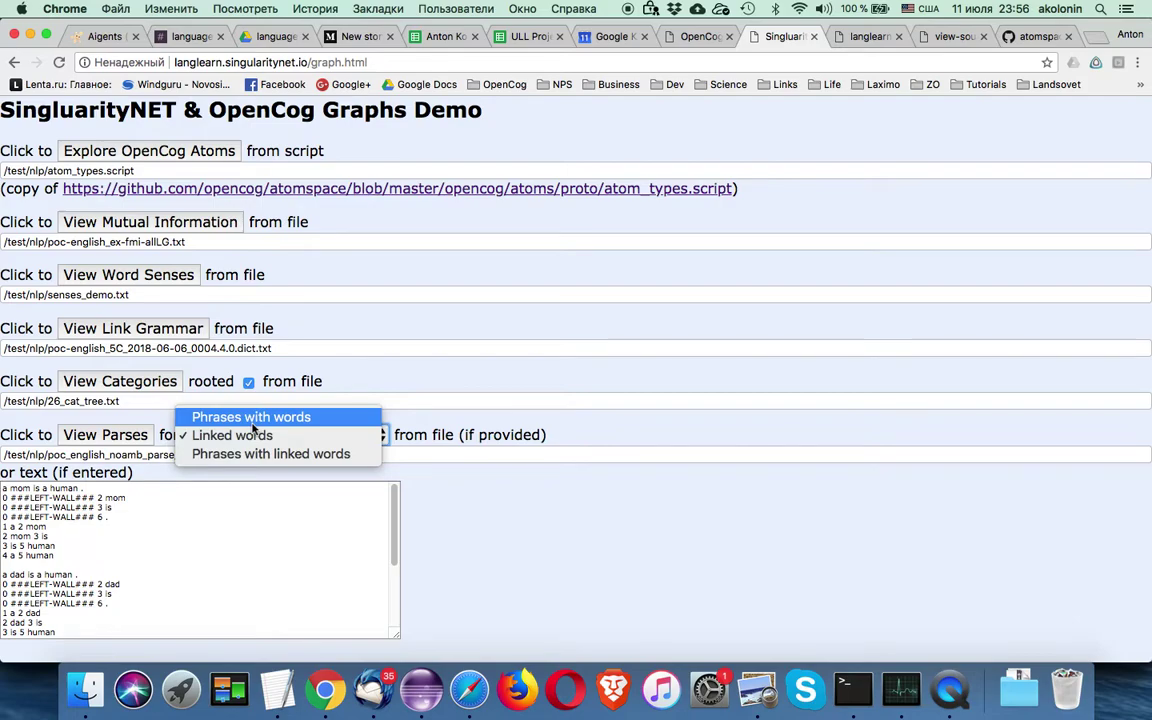
{"action": "left_click", "coordinate": [249, 422]}
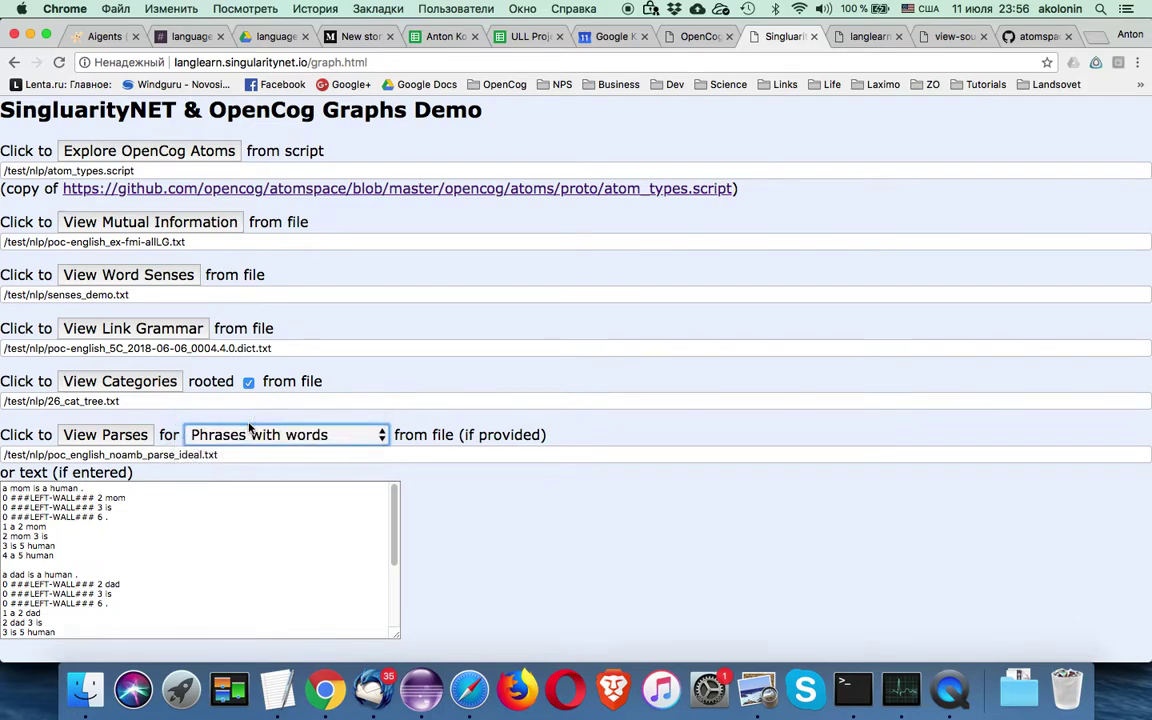
{"action": "left_click", "coordinate": [103, 438]}
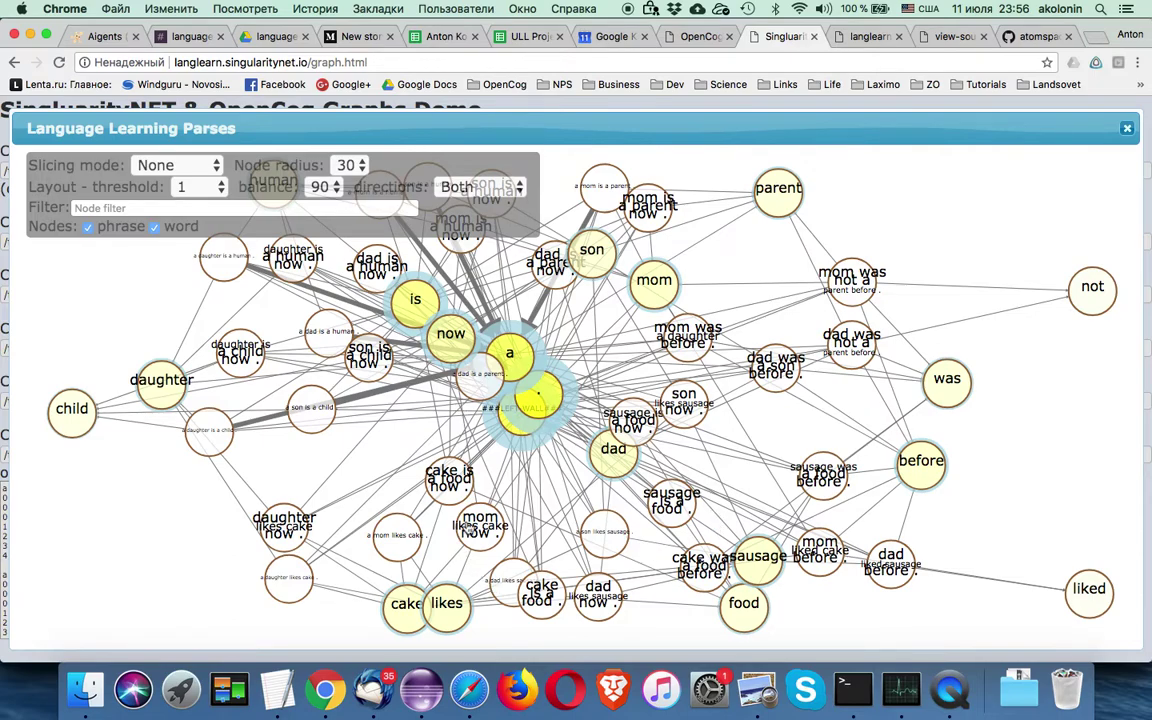
{"action": "left_click", "coordinate": [478, 527]}
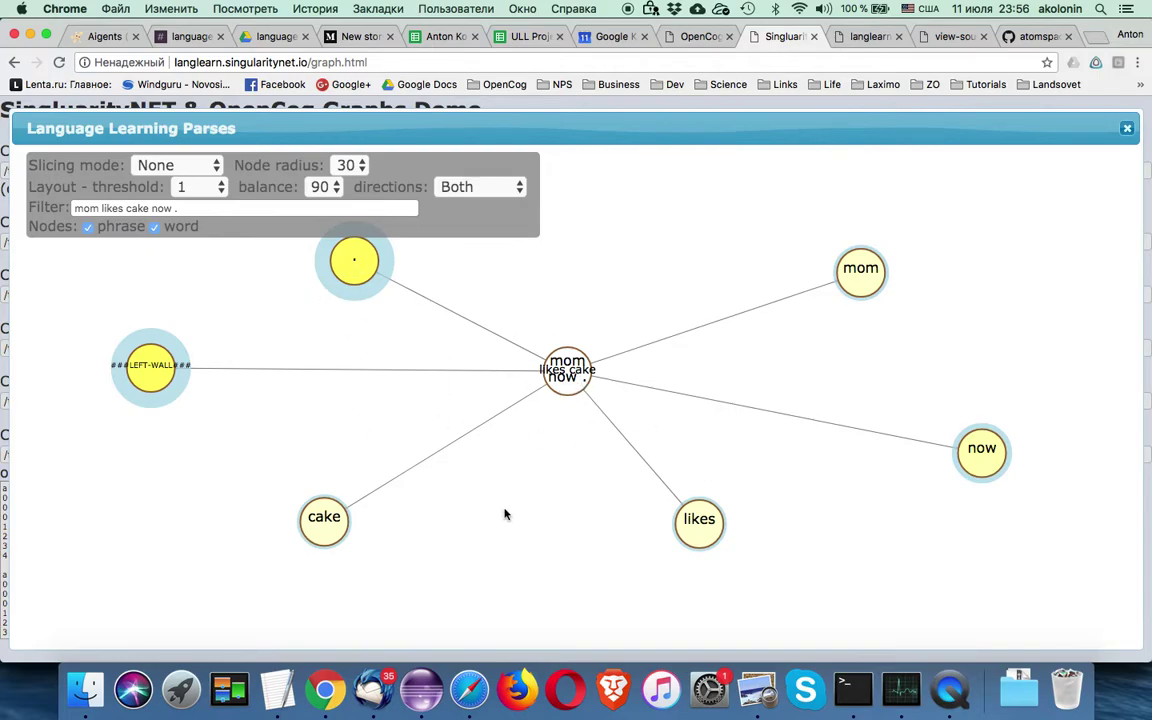
- Filter the phrase graph to the connections of the word "cake", and set the layout threshold to None
{"action": "left_click", "coordinate": [322, 518]}
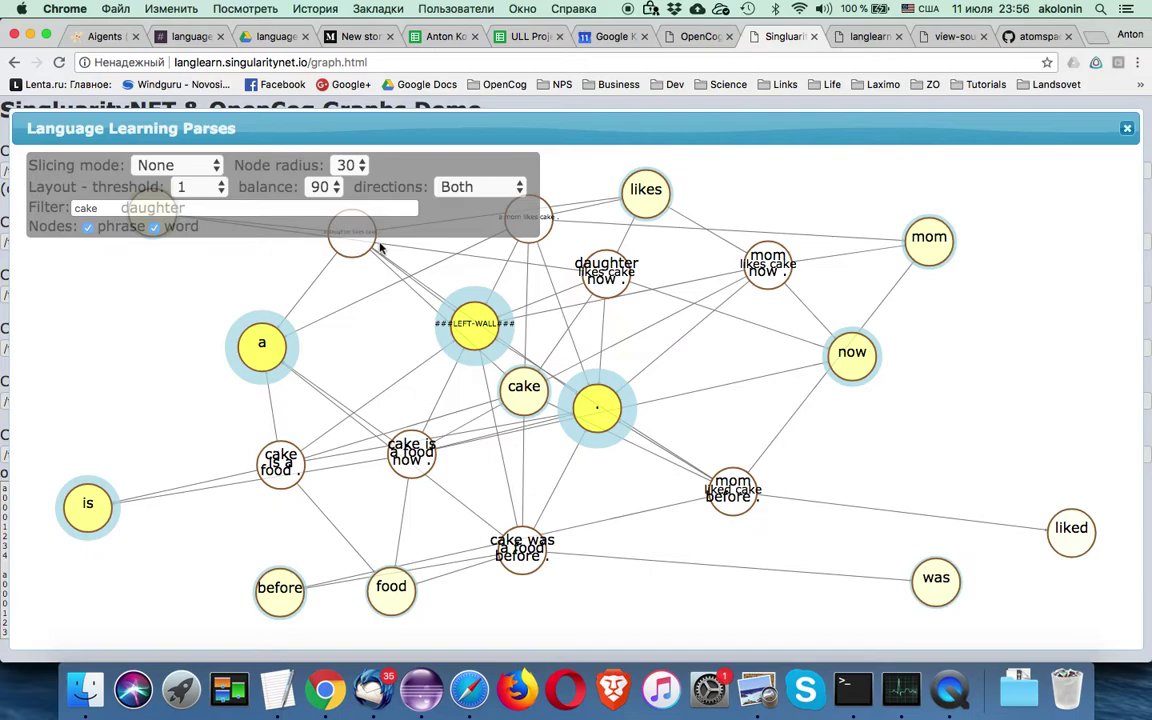
{"action": "left_click", "coordinate": [200, 186]}
{"action": "left_click", "coordinate": [195, 260]}
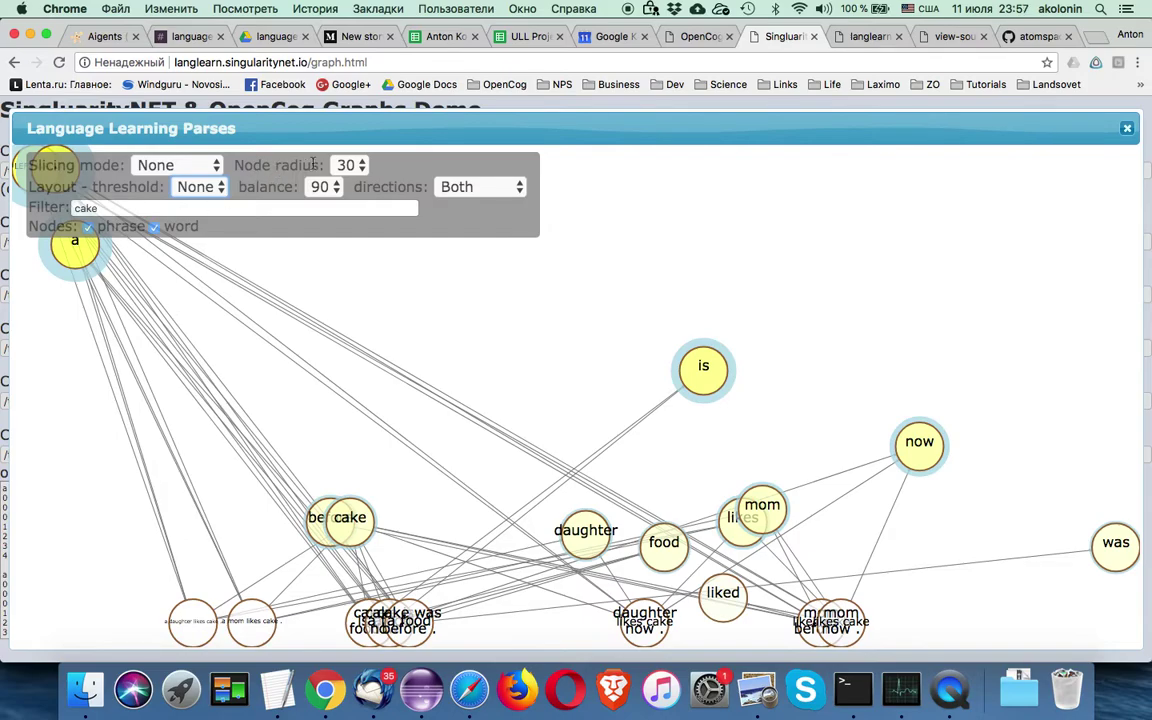
- Move the settings overlay to the empty upper-middle area of the "cake" graph, and set the layout directions to Horizontal
{"action": "left_click_drag", "start_coordinate": [401, 166], "coordinate": [802, 183]}
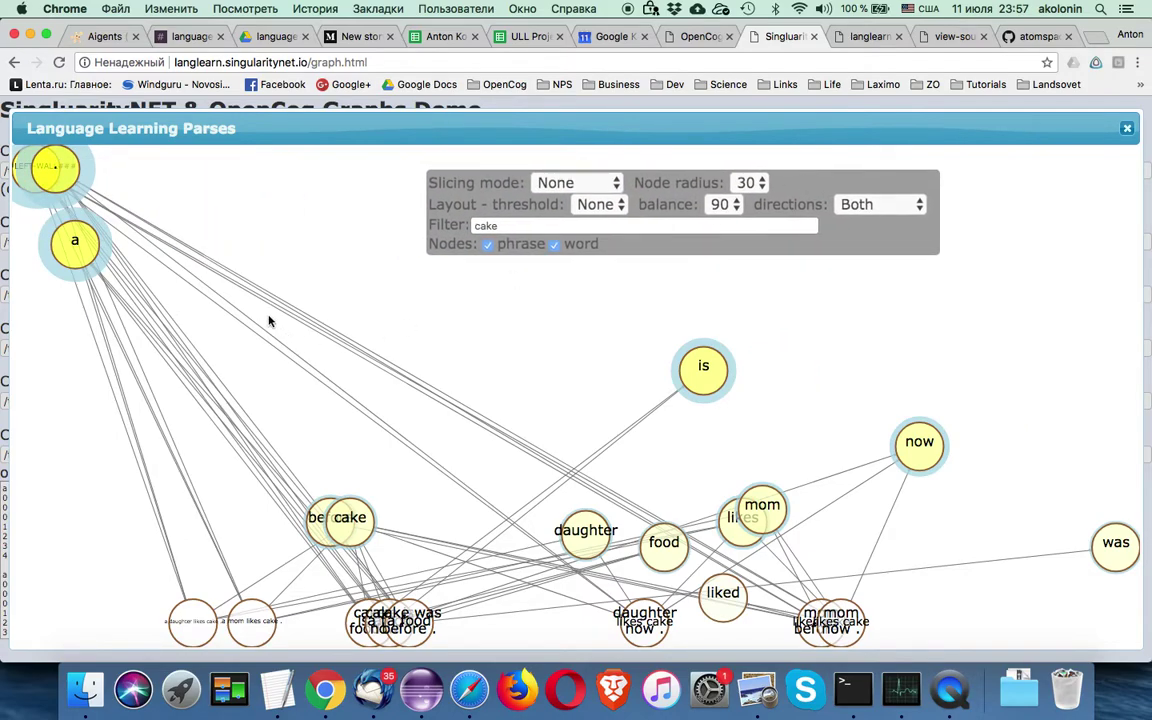
{"action": "left_click", "coordinate": [862, 204]}
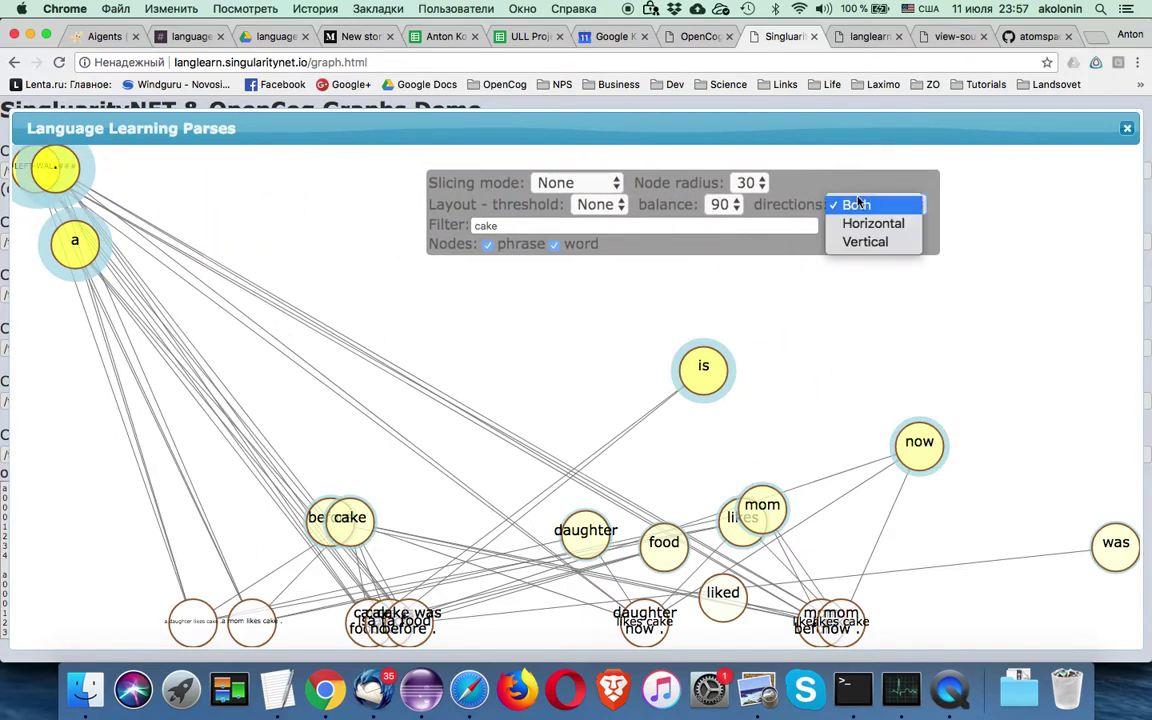
{"action": "left_click", "coordinate": [858, 222]}
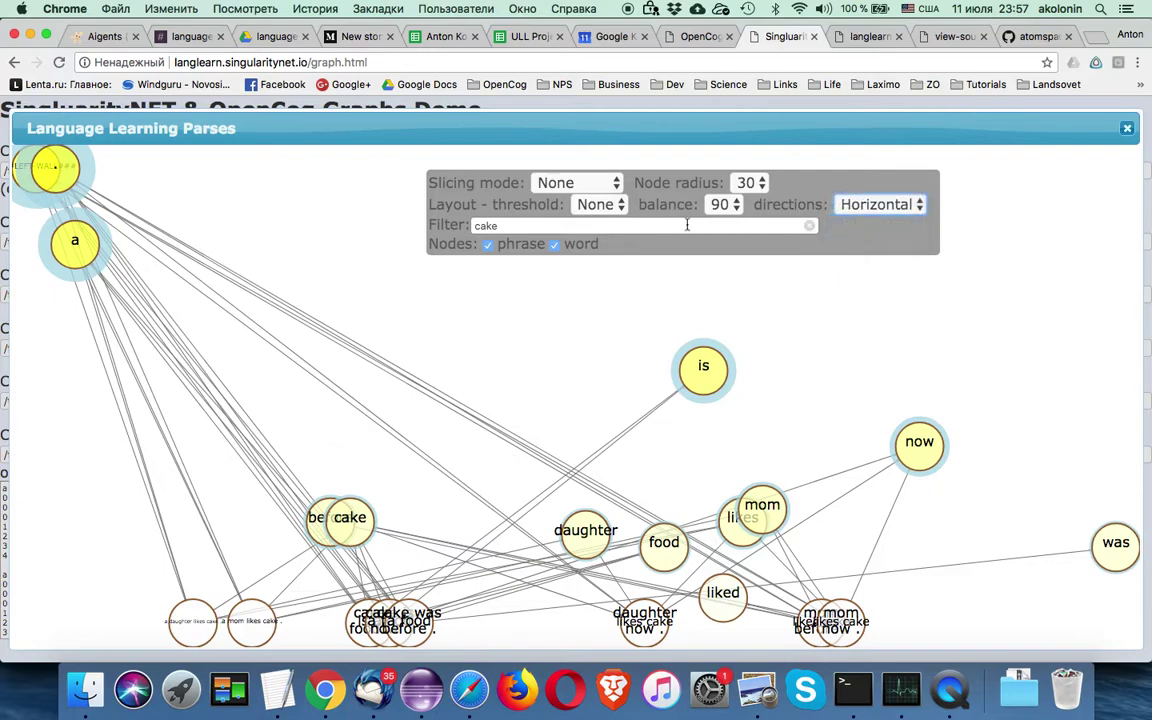
- Set the layout threshold of the "cake" graph to 1 and its directions to Both, and close the graph
{"action": "left_click", "coordinate": [597, 204]}
{"action": "left_click", "coordinate": [604, 132]}
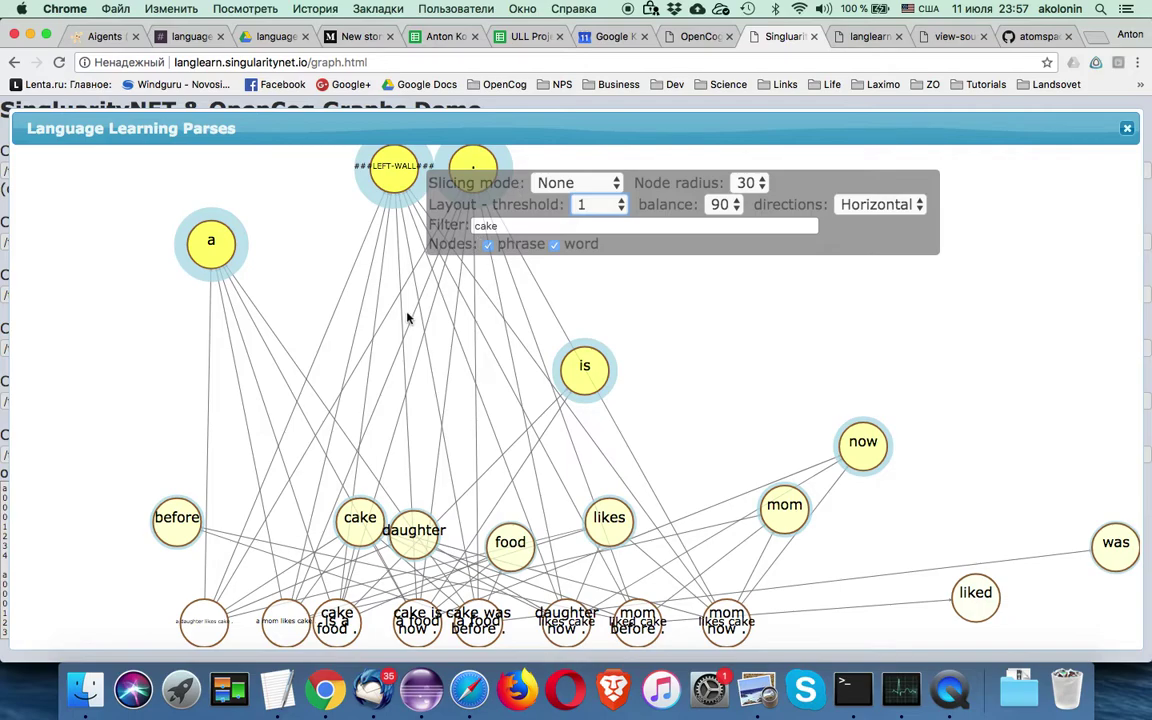
{"action": "left_click", "coordinate": [893, 203]}
{"action": "left_click", "coordinate": [856, 187]}
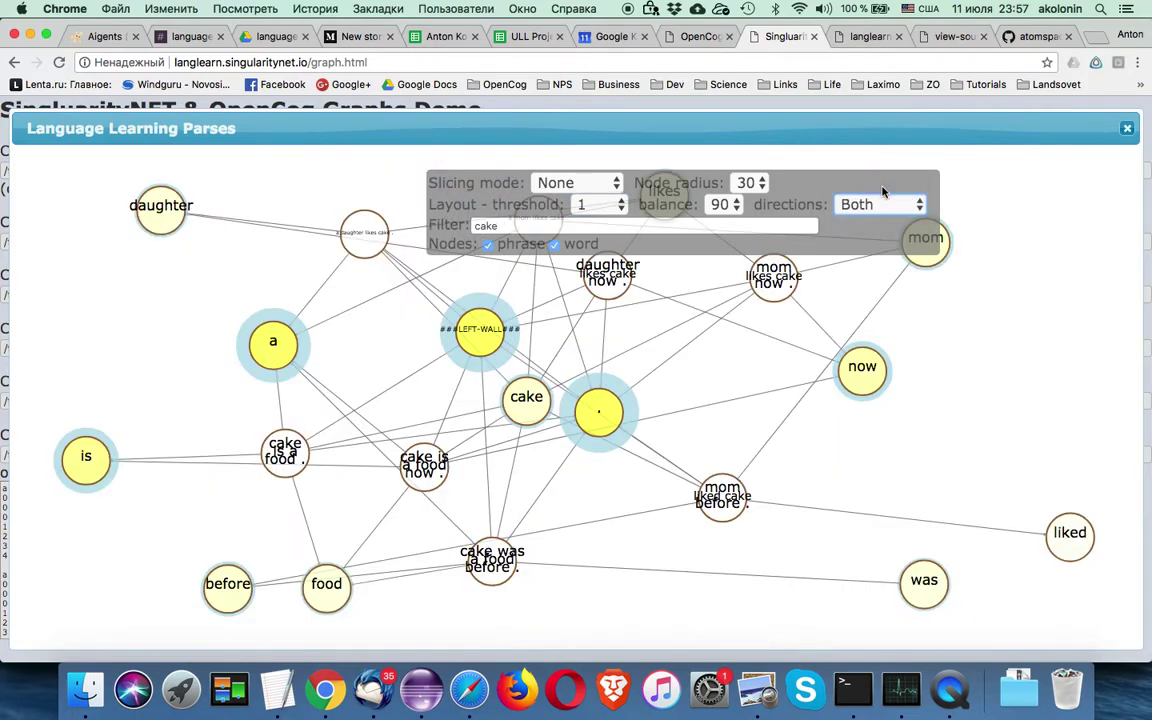
{"action": "left_click", "coordinate": [1127, 130]}
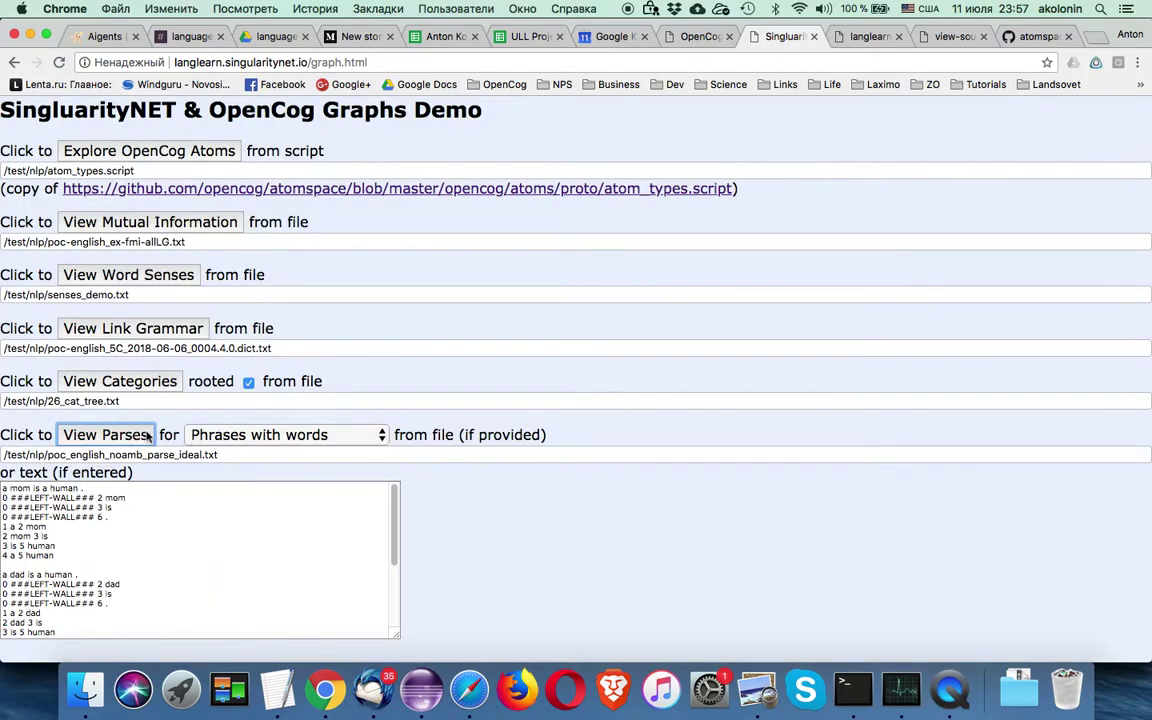
- Open the parses graph for Phrases with linked words
{"action": "left_click", "coordinate": [265, 434]}
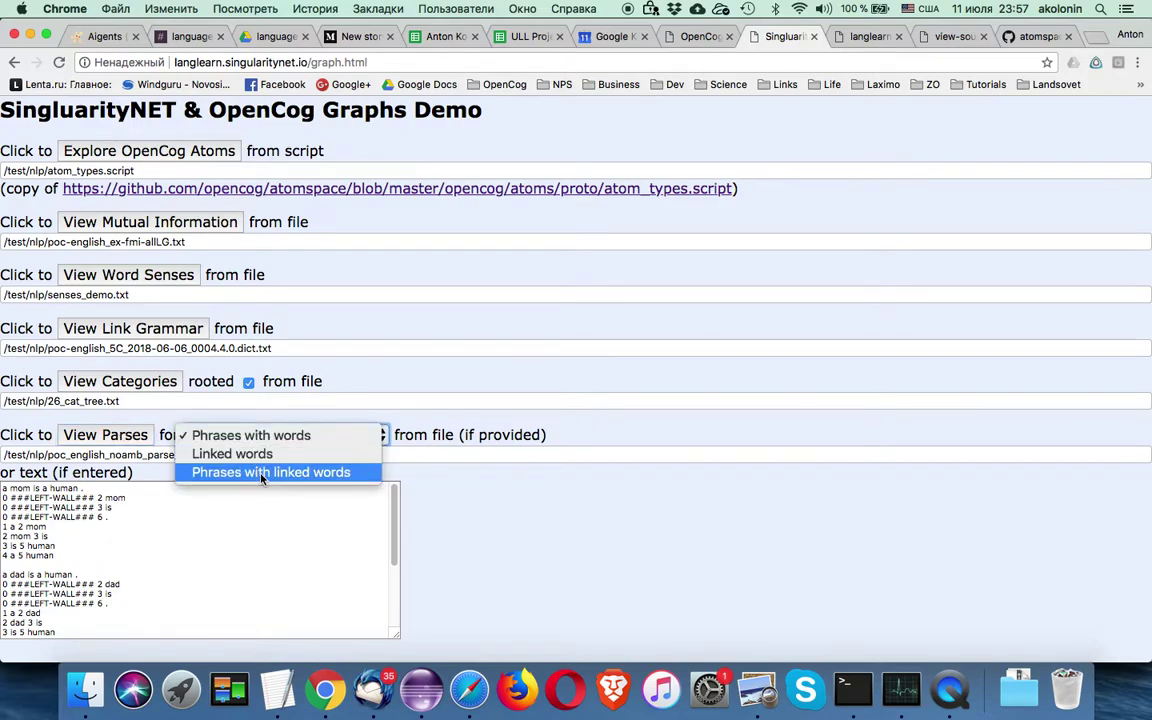
{"action": "left_click", "coordinate": [262, 474]}
{"action": "left_click", "coordinate": [100, 436]}
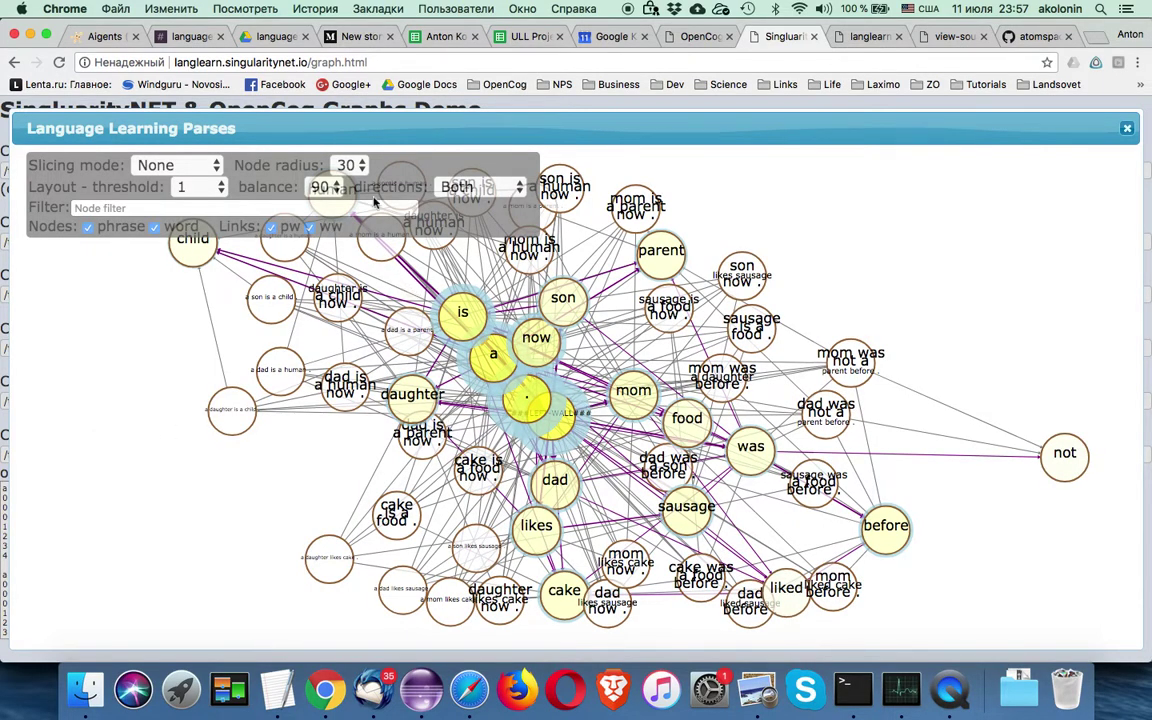
- Filter the linked-words graph to "a", "now", the phrase "son is a human now ." and "is" in turn
{"action": "left_click", "coordinate": [490, 366]}
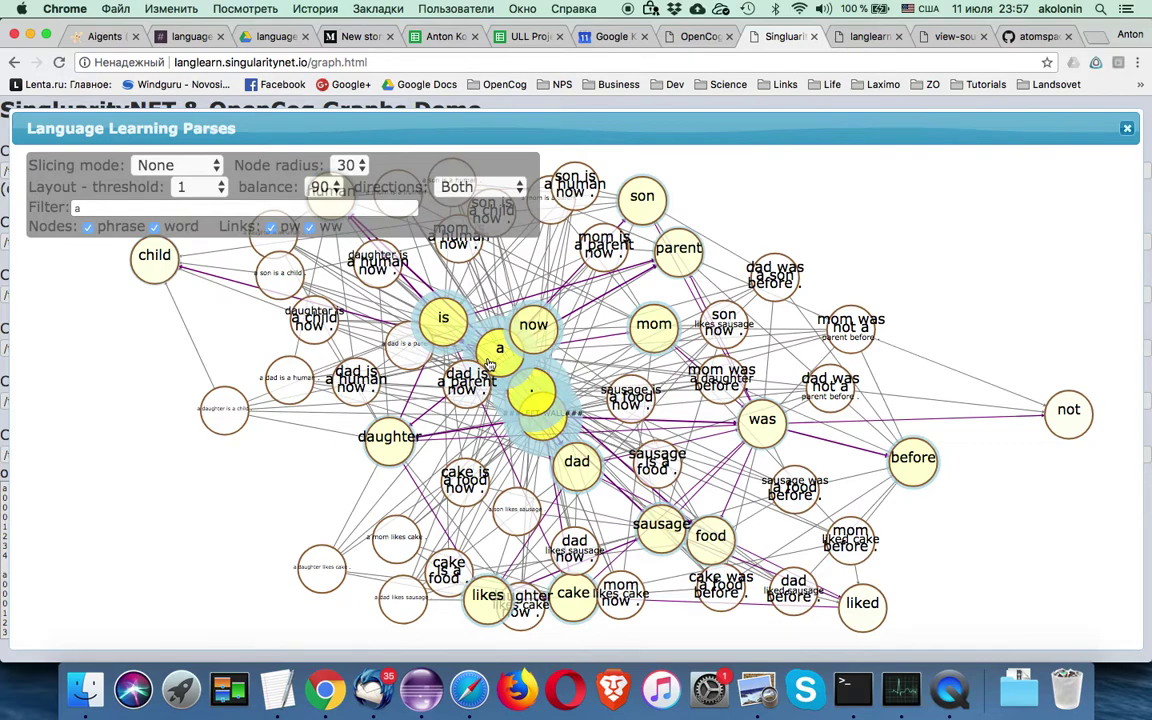
{"action": "left_click", "coordinate": [536, 338]}
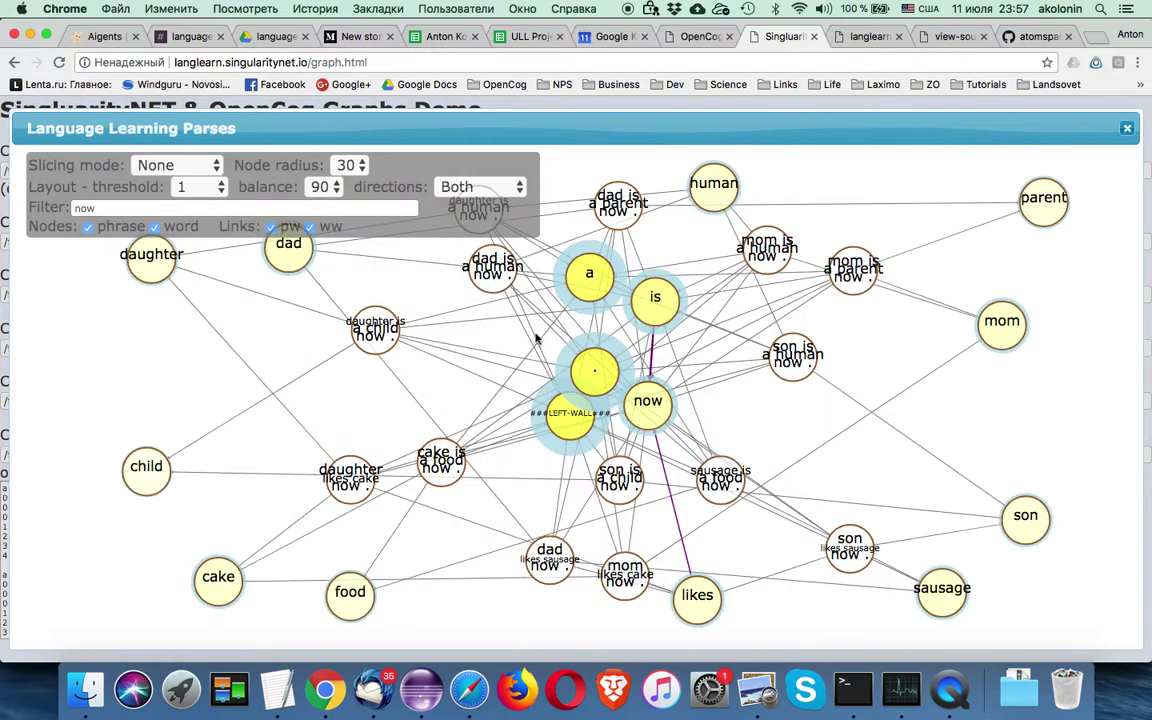
{"action": "left_click", "coordinate": [788, 362]}
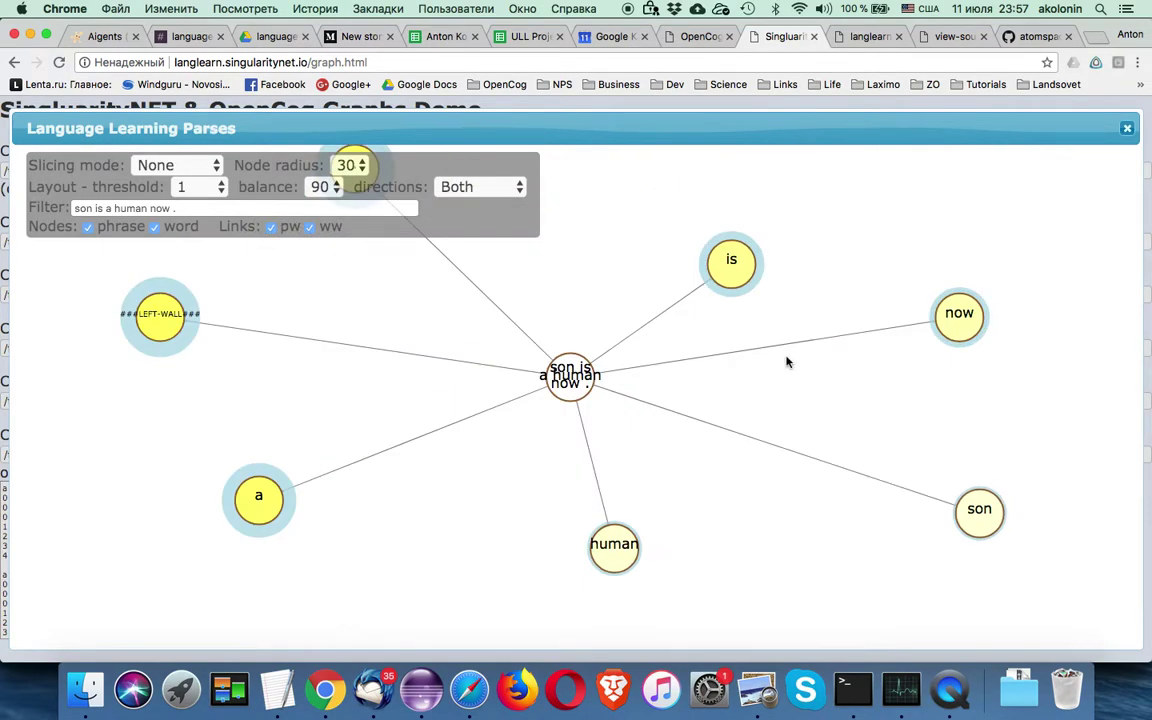
{"action": "left_click", "coordinate": [735, 266]}
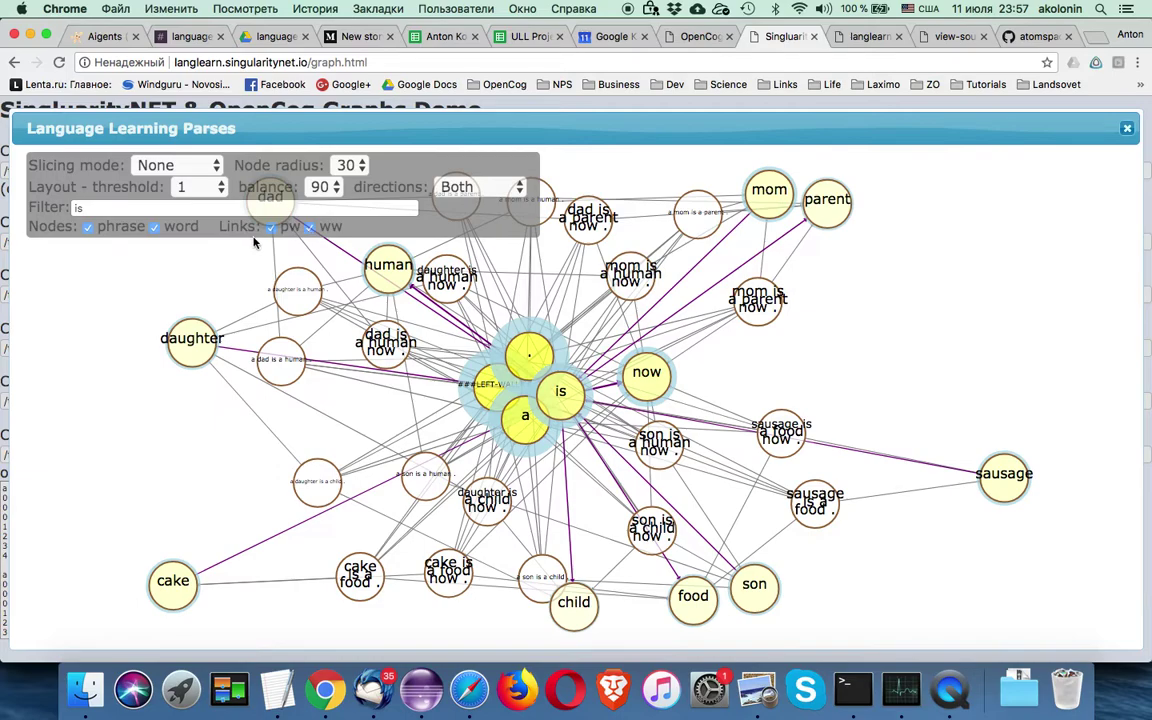
- Hide and restore the phrase nodes, then hide the word nodes, clear the "is" filter and restore the word nodes
{"action": "left_click", "coordinate": [88, 228]}
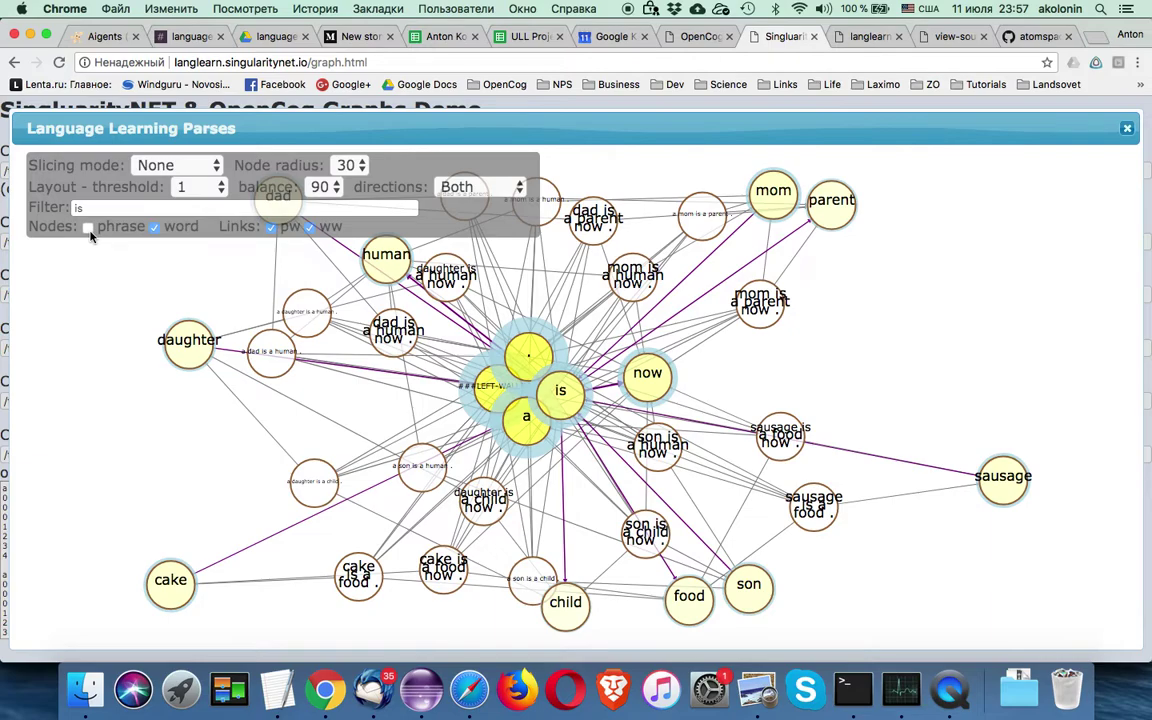
{"action": "left_click", "coordinate": [88, 228]}
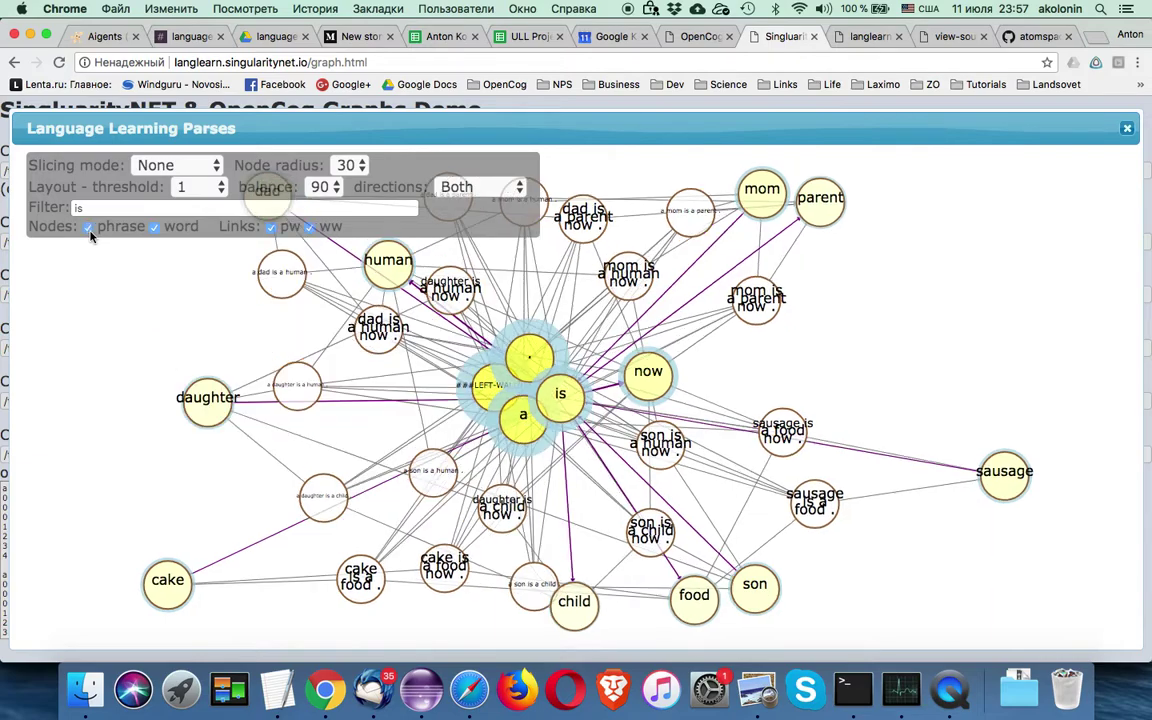
{"action": "left_click", "coordinate": [154, 228]}
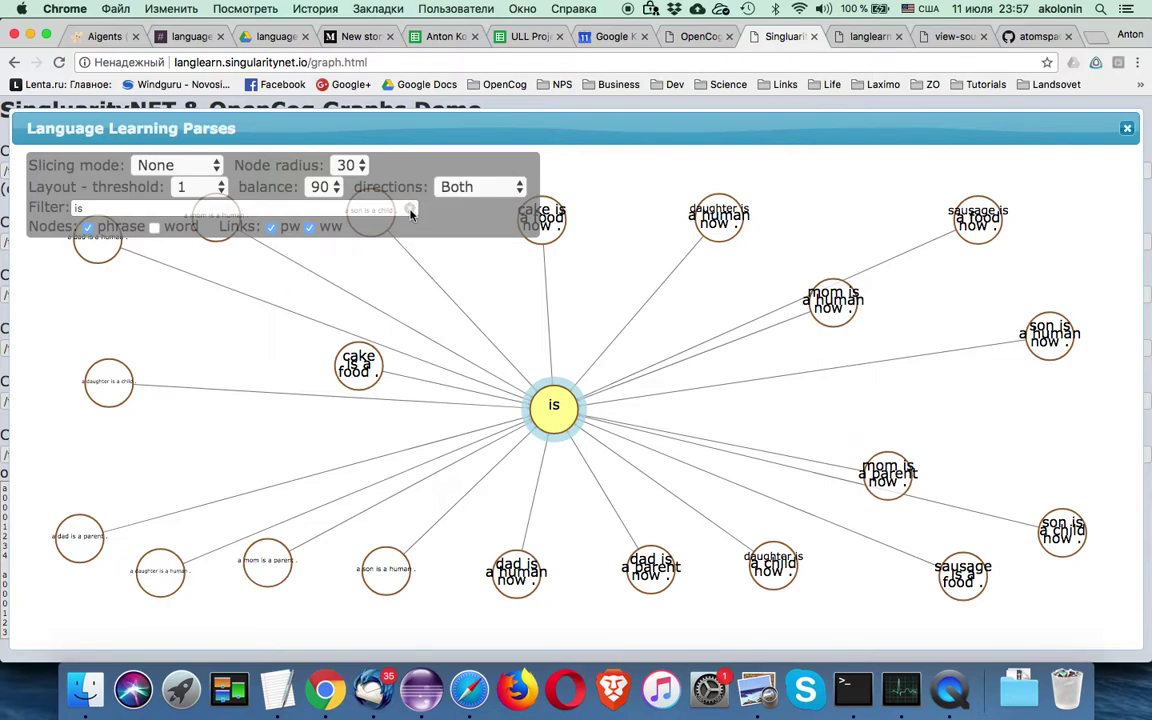
{"action": "left_click", "coordinate": [410, 210]}
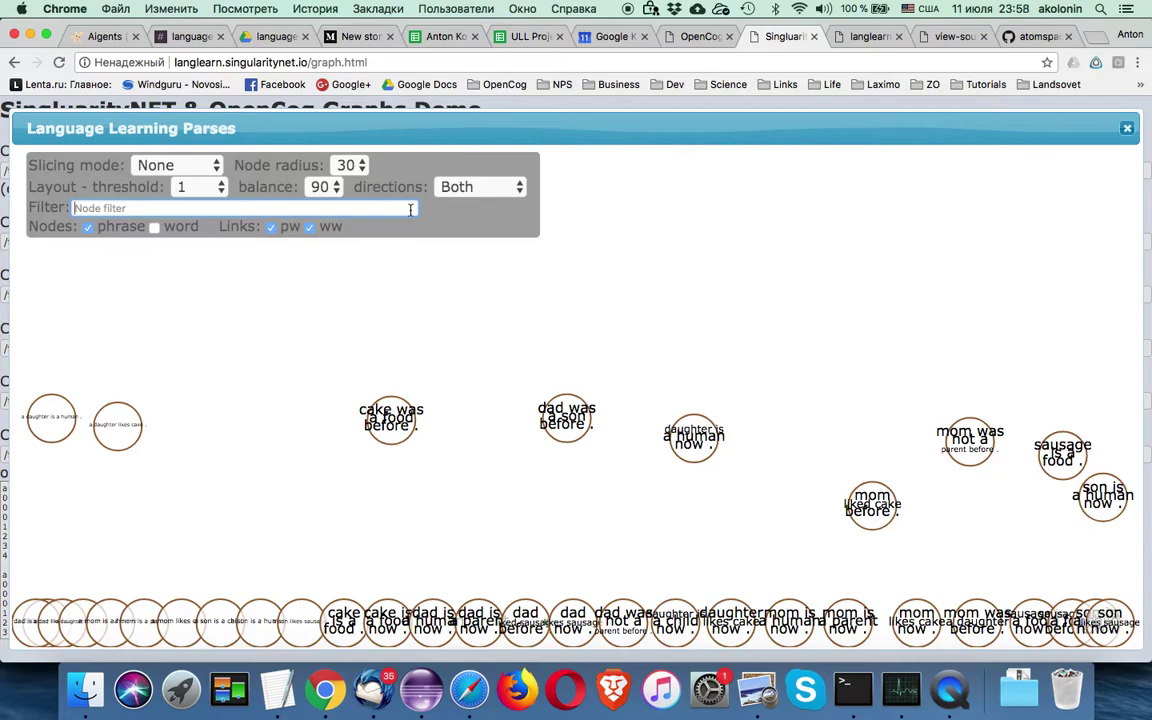
{"action": "left_click", "coordinate": [155, 229]}
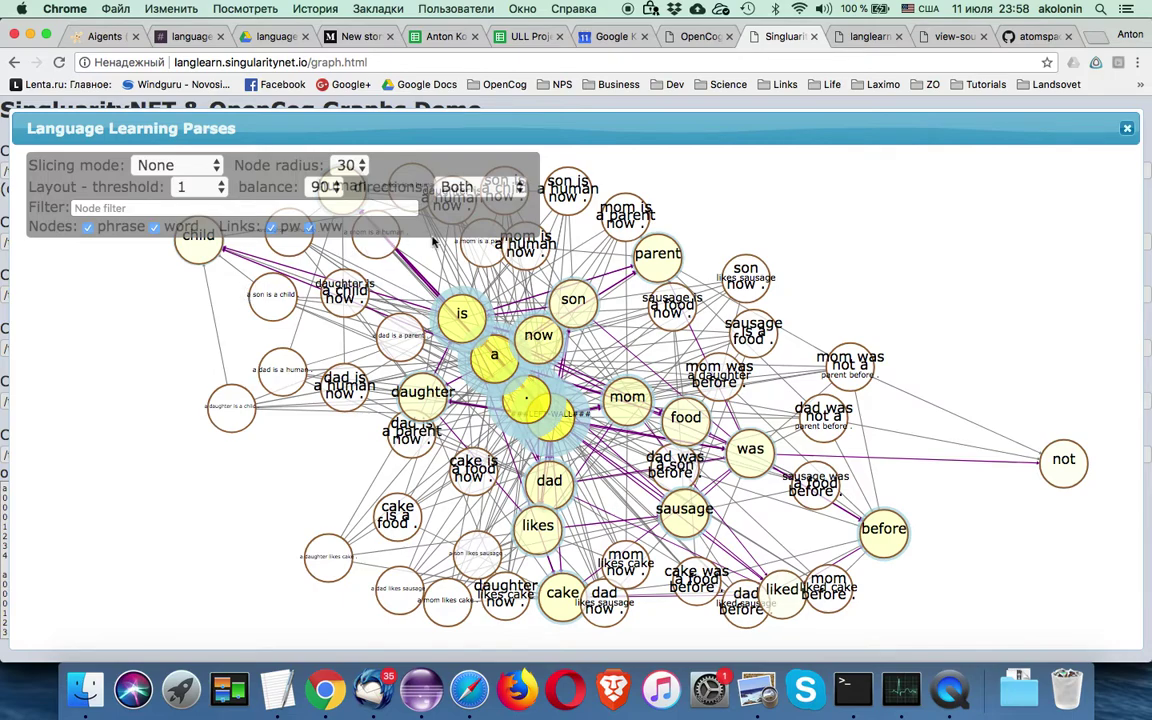
- Hide and restore the pw links, hide the ww links, and close the parses graph after trying another layout direction
{"action": "left_click", "coordinate": [271, 229]}
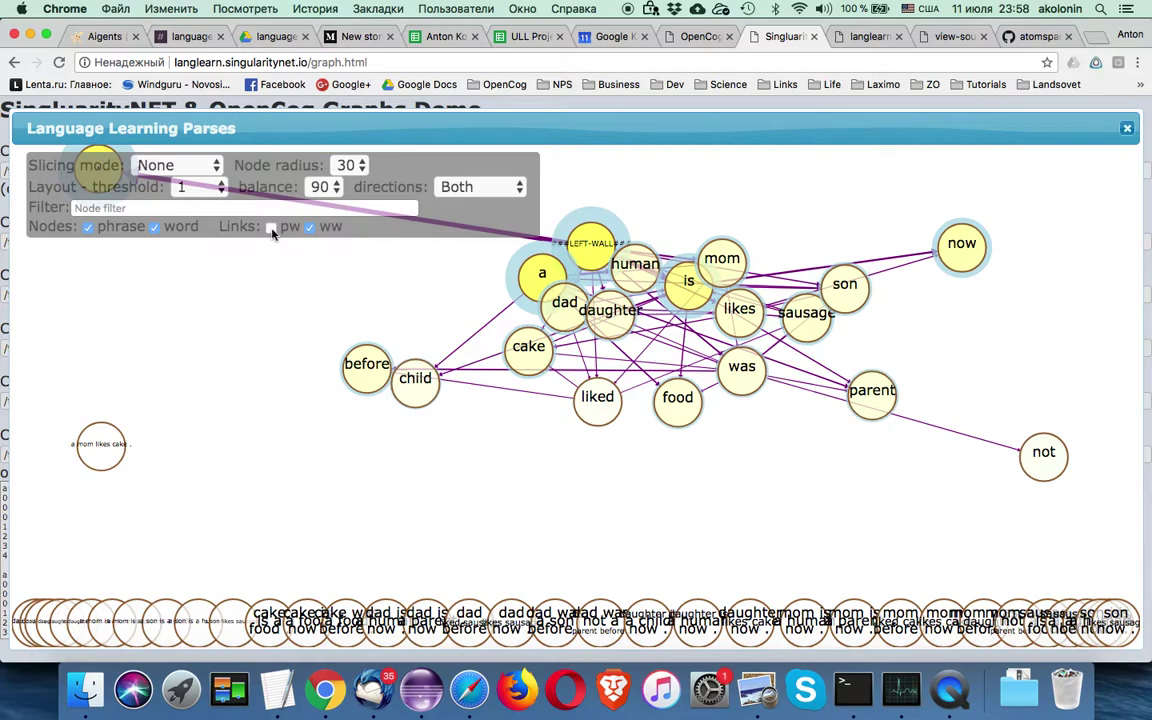
{"action": "left_click", "coordinate": [271, 228]}
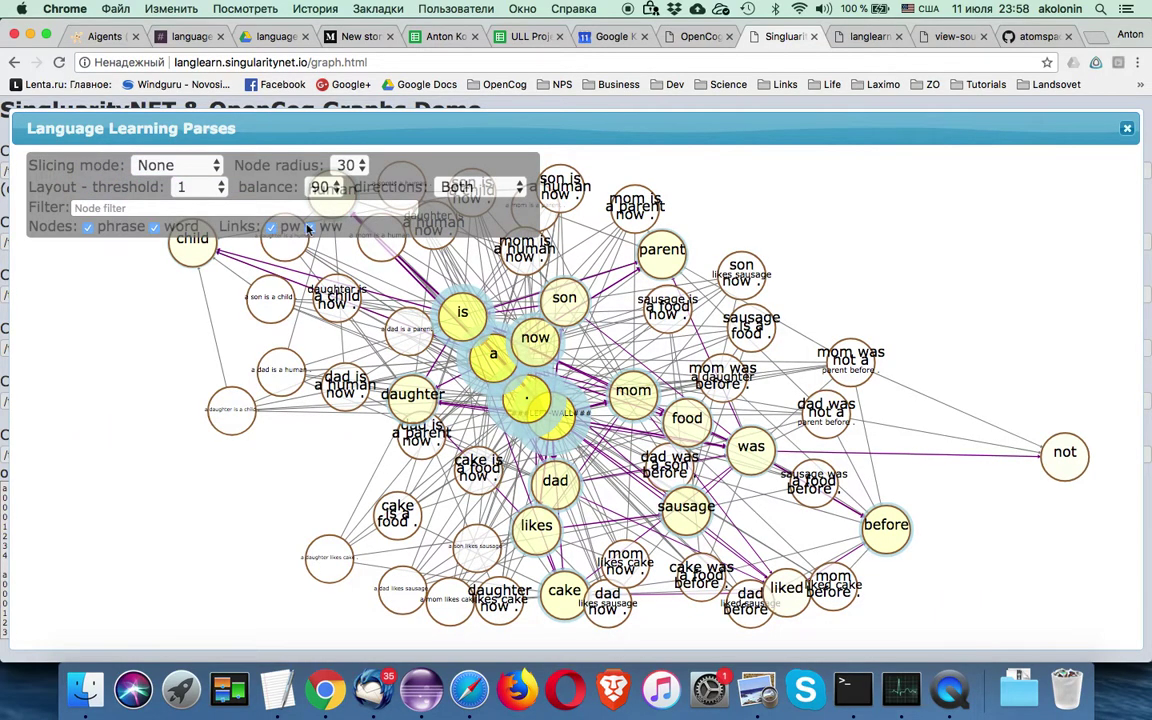
{"action": "left_click", "coordinate": [310, 228]}
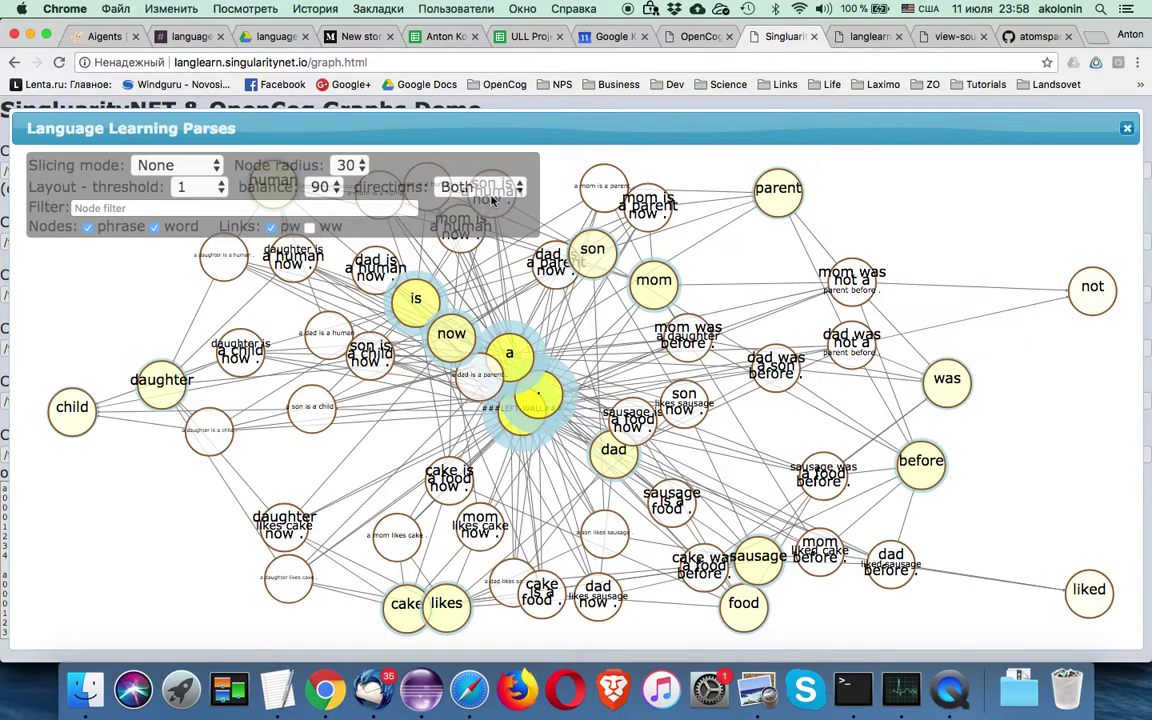
{"action": "left_click", "coordinate": [445, 184]}
{"action": "left_click", "coordinate": [492, 205]}
{"action": "left_click", "coordinate": [1126, 131]}
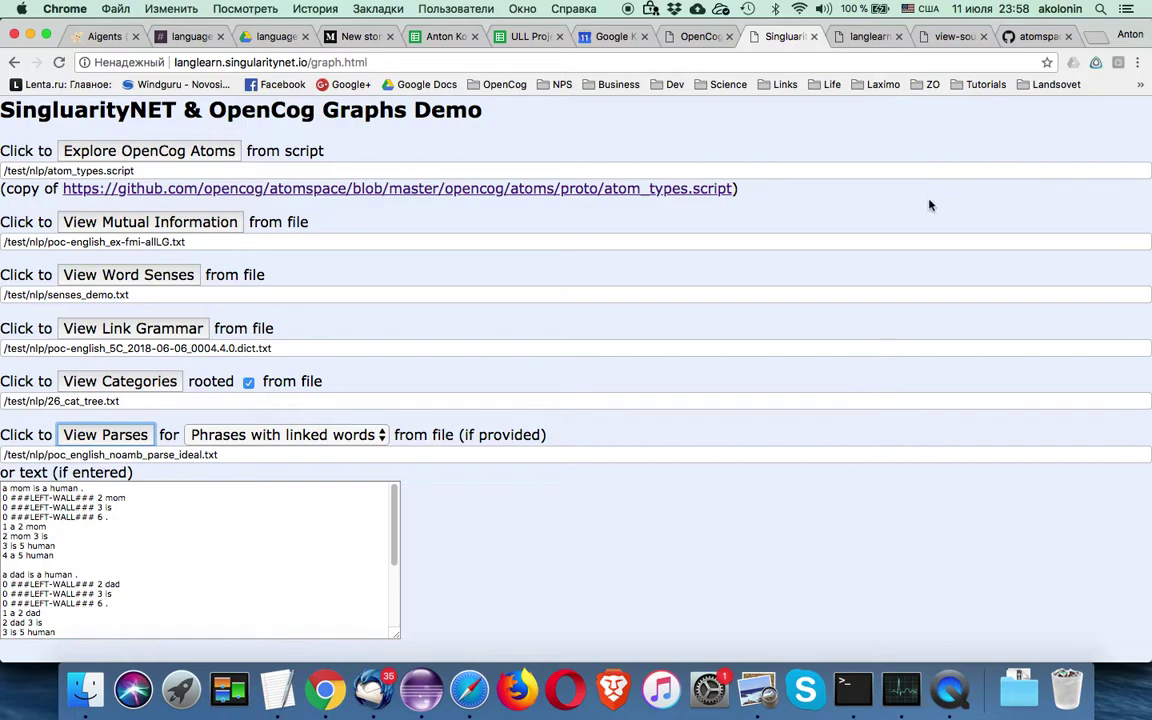
- Open the word senses graph, and hide and restore its sense nodes and word nodes in turn, keeping the settings overlay clear of the nodes
{"action": "left_click", "coordinate": [167, 282]}
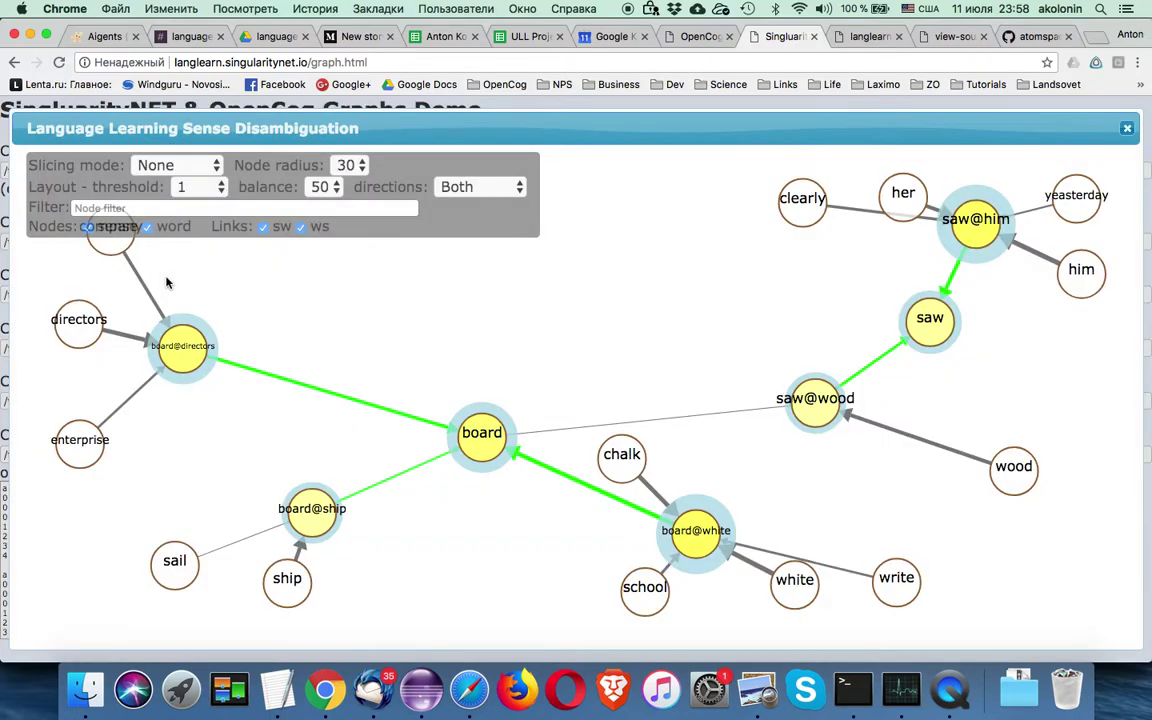
{"action": "left_click_drag", "start_coordinate": [393, 172], "coordinate": [645, 252]}
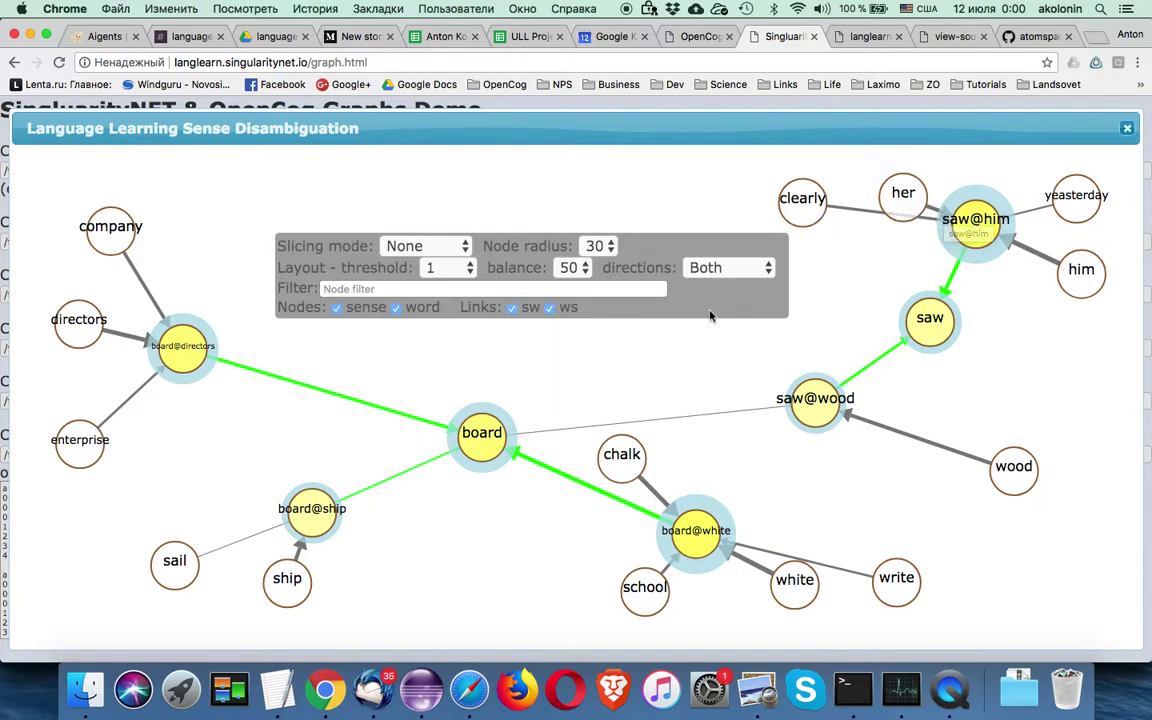
{"action": "left_click", "coordinate": [336, 310]}
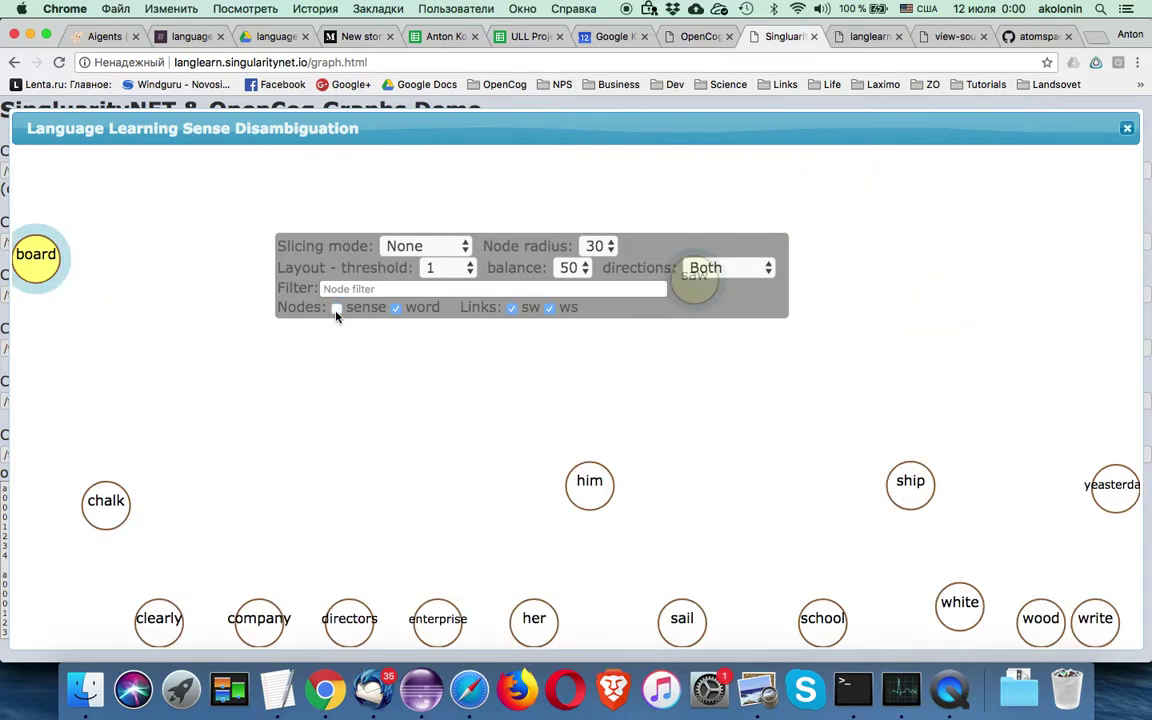
{"action": "left_click_drag", "start_coordinate": [470, 265], "coordinate": [592, 358]}
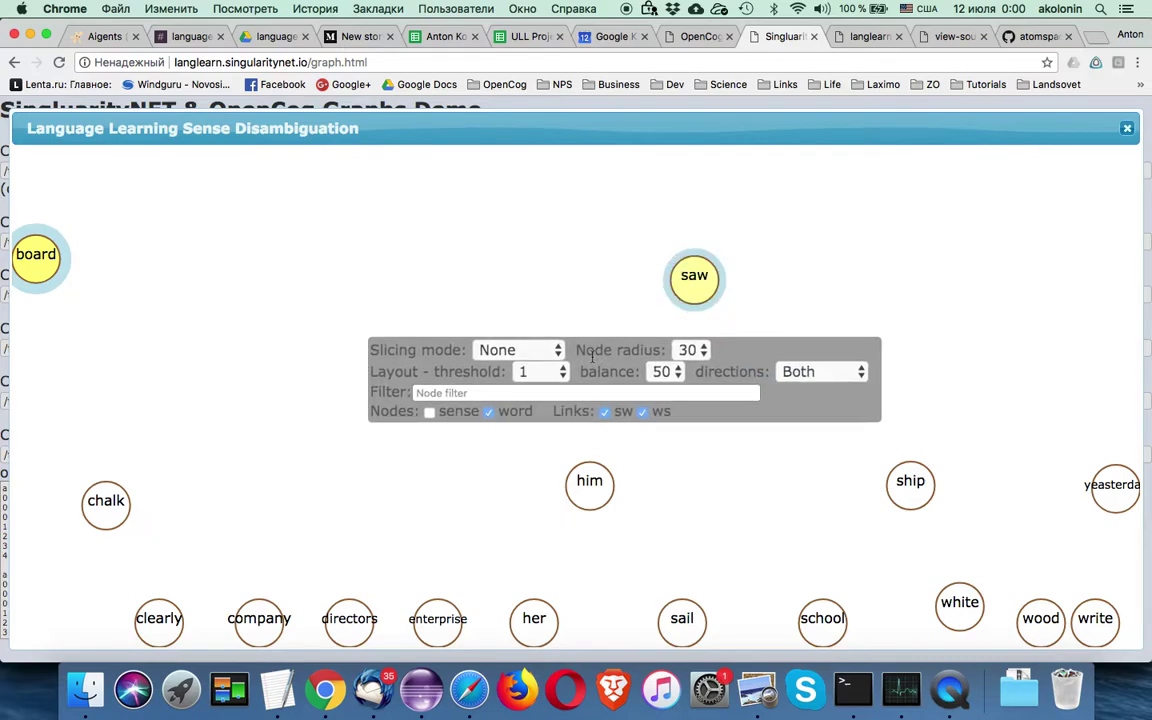
{"action": "left_click", "coordinate": [429, 411]}
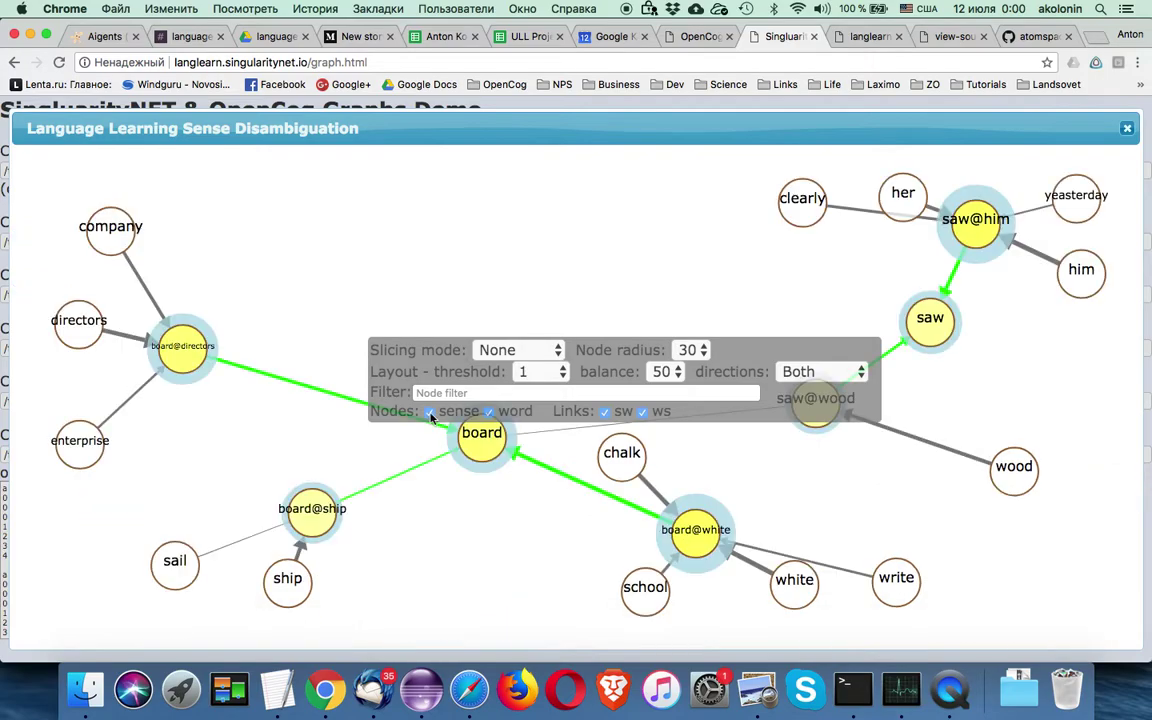
{"action": "left_click", "coordinate": [488, 412]}
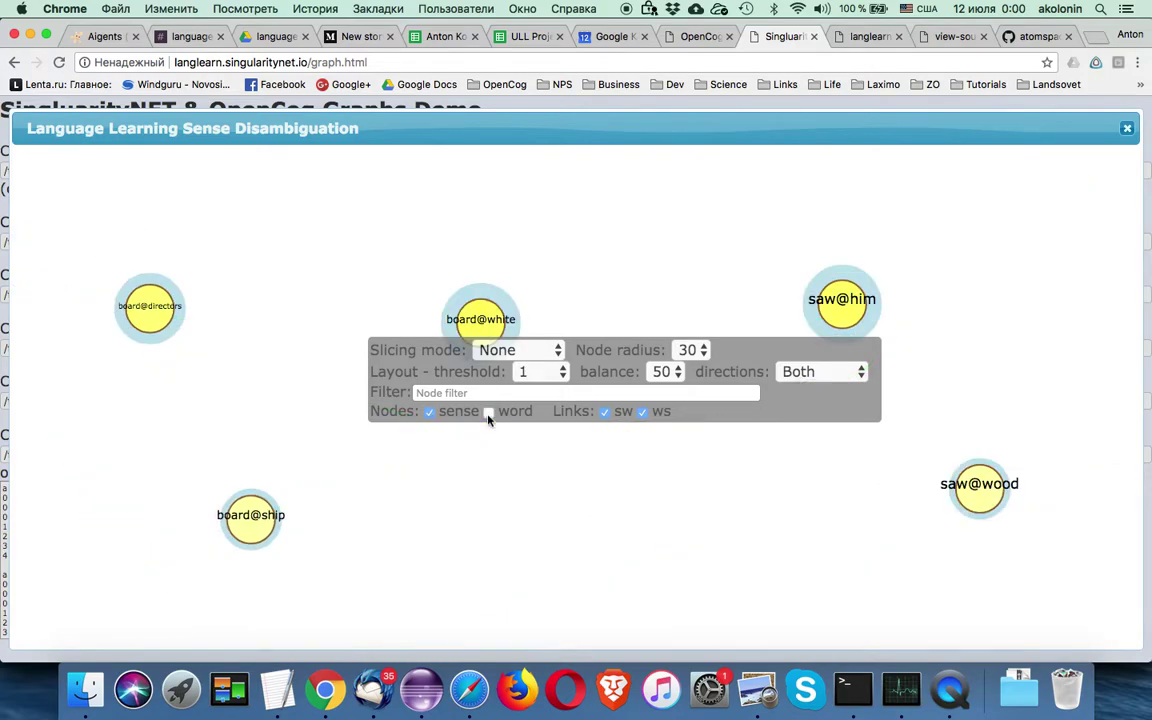
{"action": "left_click", "coordinate": [488, 412]}
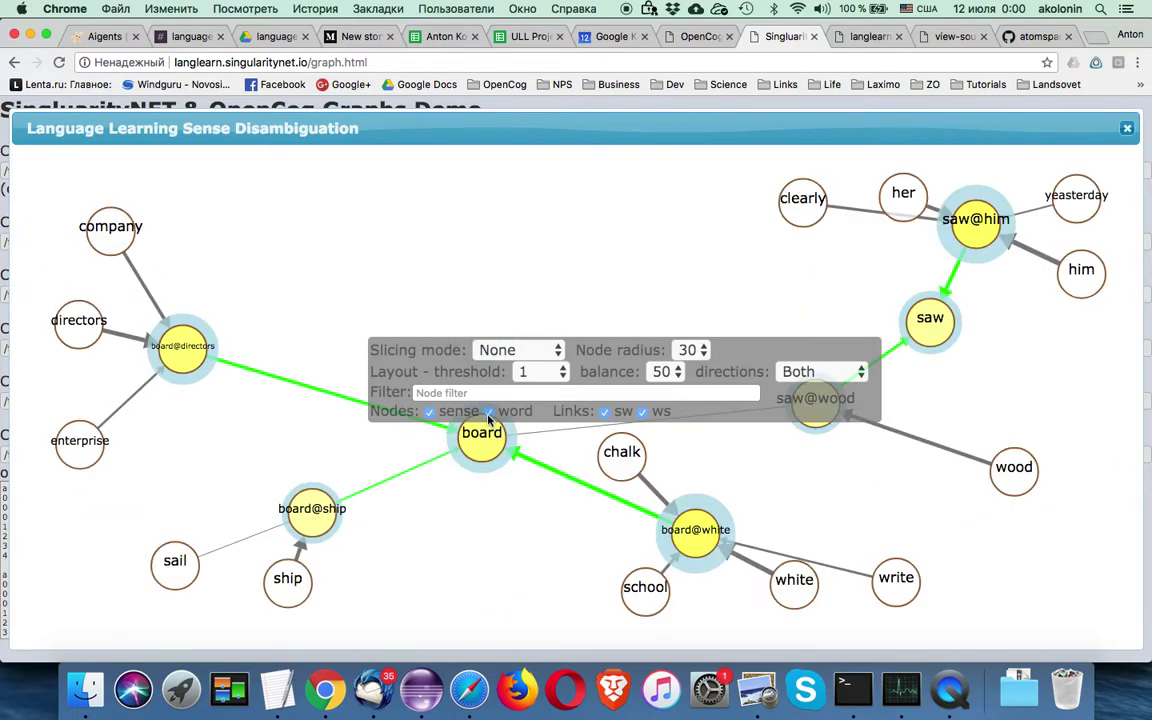
- Hide the ws and sw links of the word senses graph, and restore them one at a time, ws first
{"action": "left_click", "coordinate": [642, 413]}
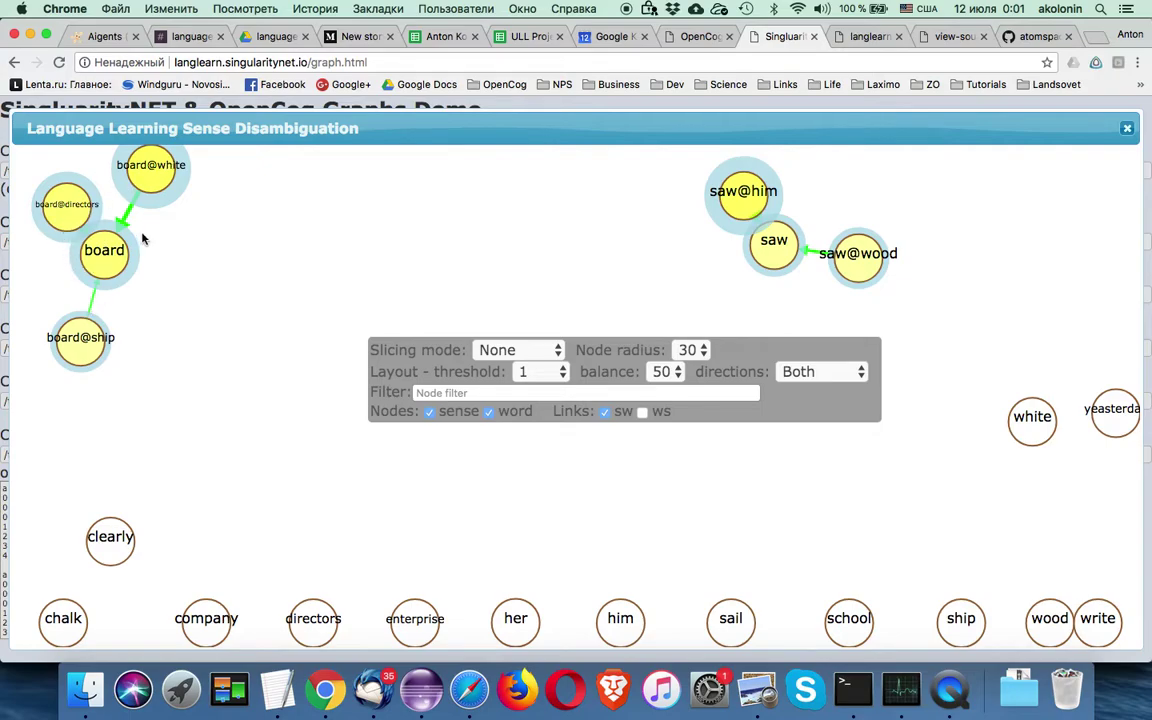
{"action": "left_click", "coordinate": [606, 412]}
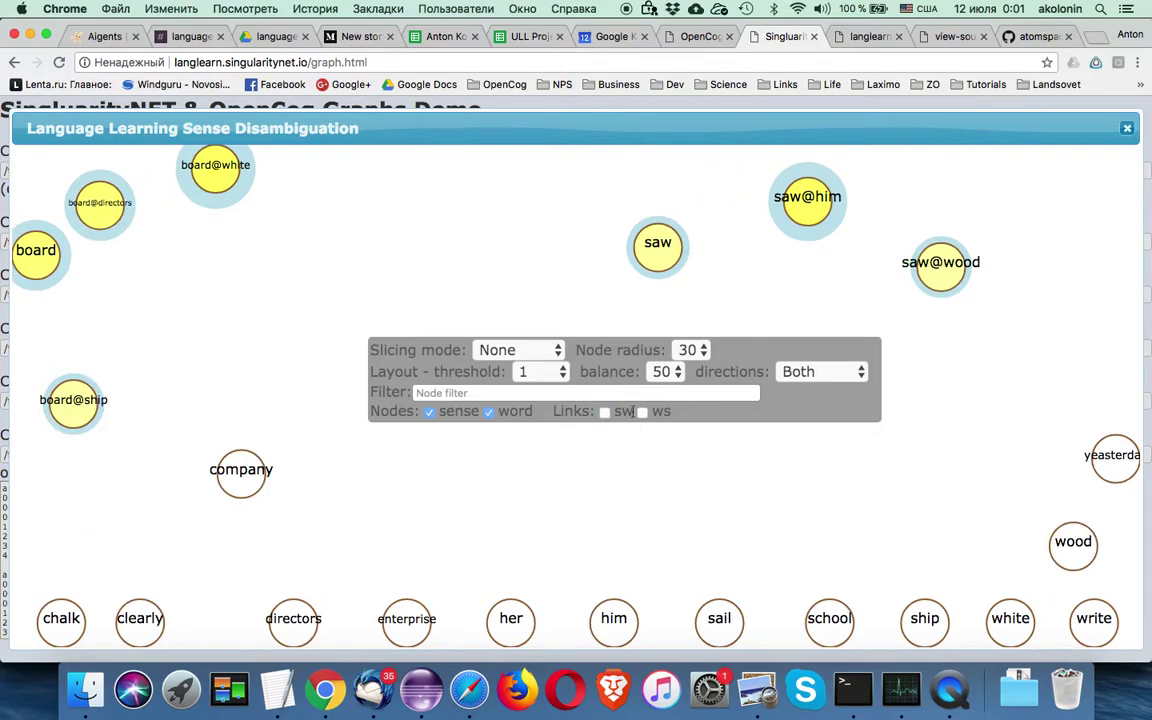
{"action": "left_click", "coordinate": [642, 412]}
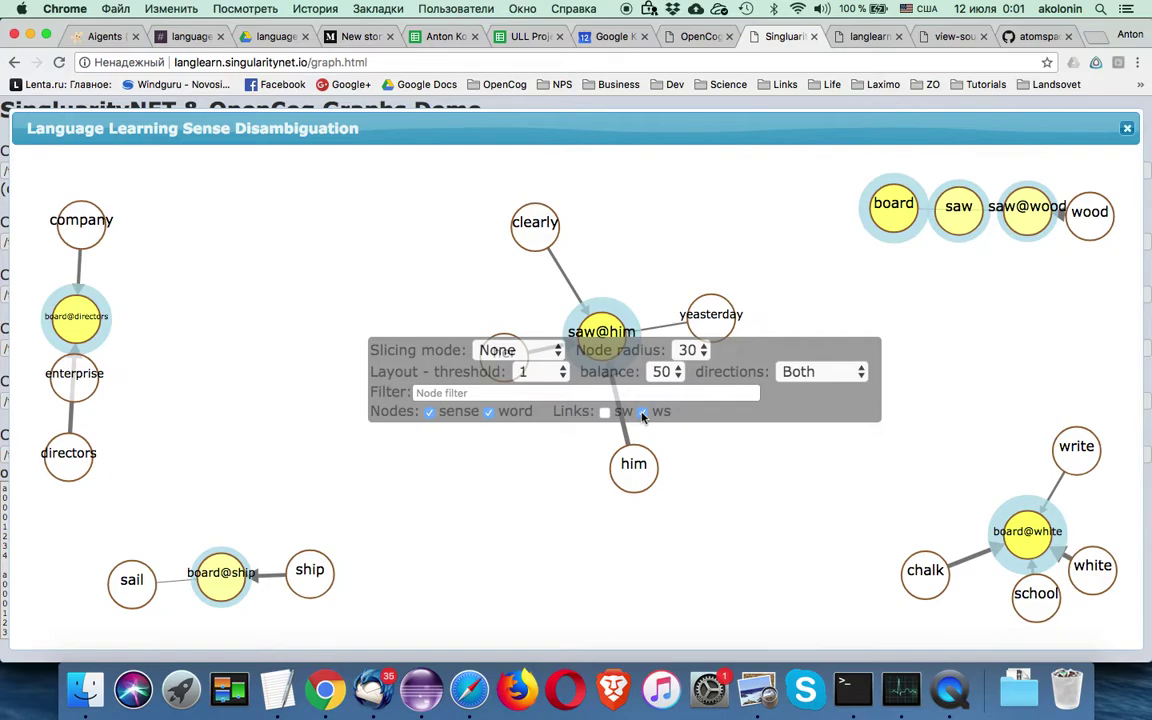
{"action": "left_click_drag", "start_coordinate": [786, 371], "coordinate": [781, 553]}
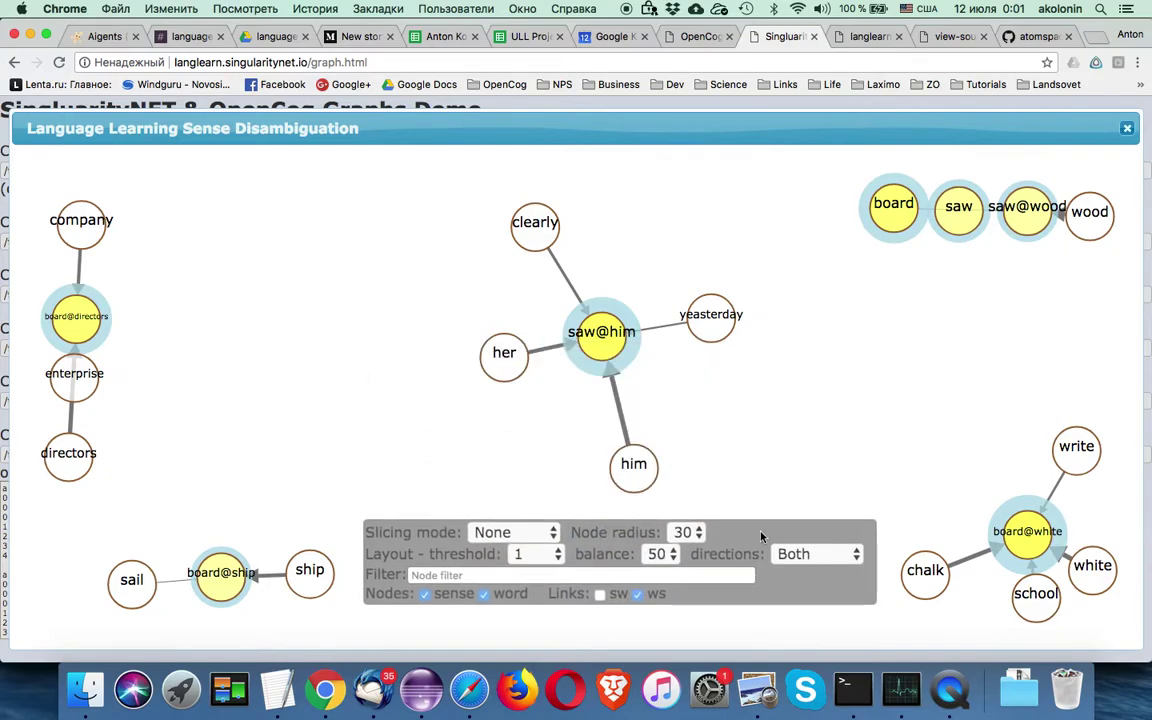
{"action": "left_click", "coordinate": [600, 594]}
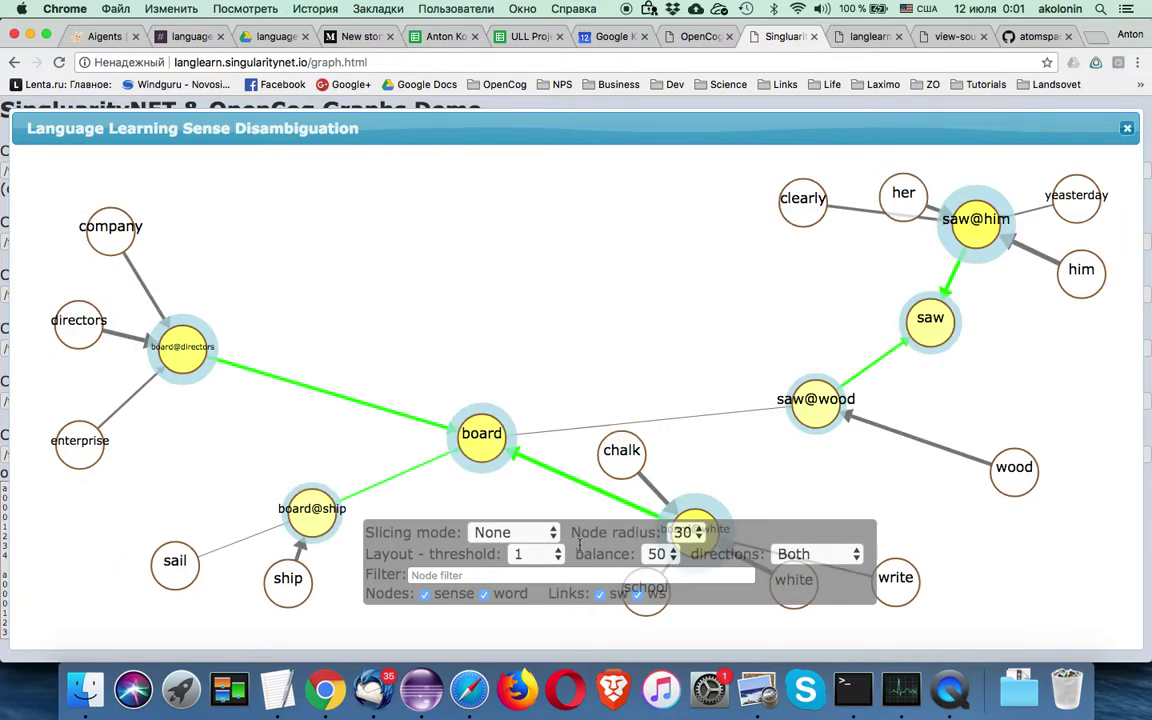
- Set the layout threshold of the word senses graph to None, keeping the directions at Both
{"action": "left_click", "coordinate": [540, 554]}
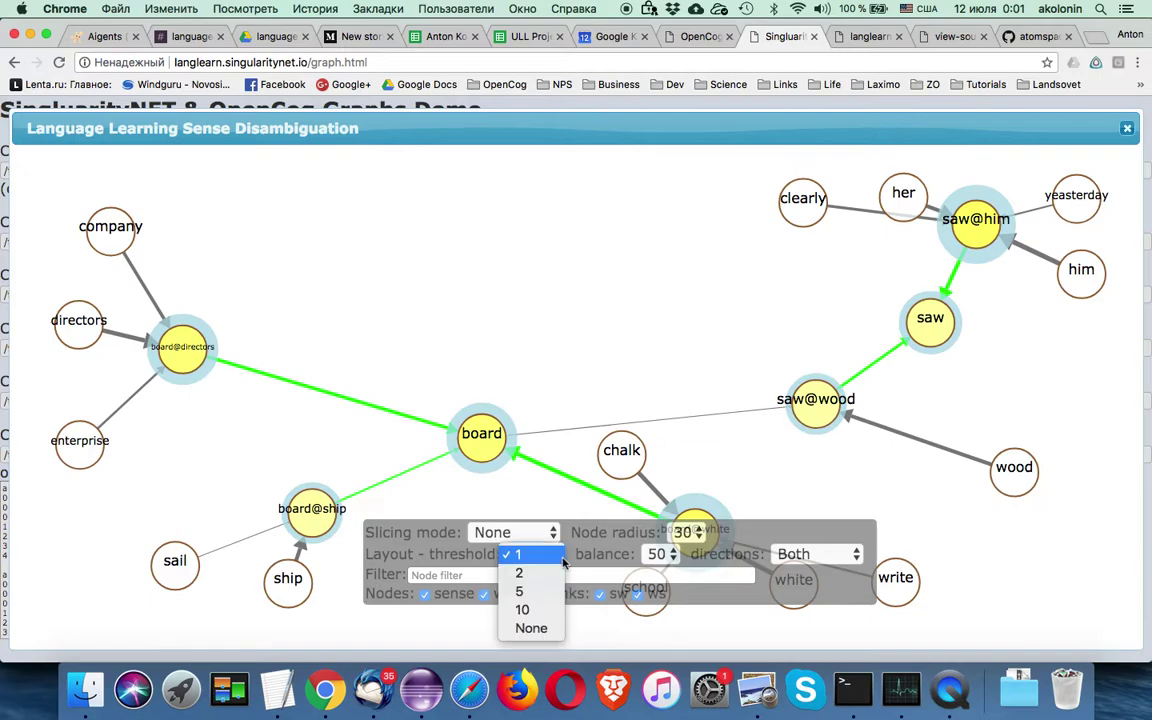
{"action": "left_click", "coordinate": [562, 634]}
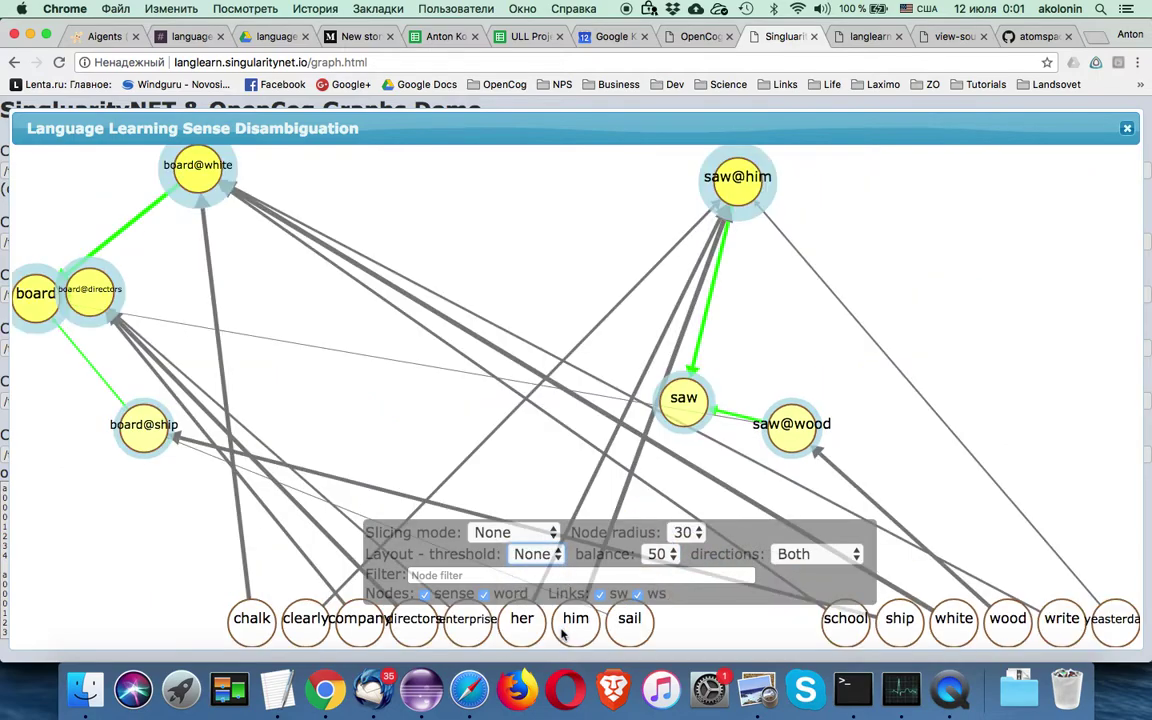
{"action": "left_click", "coordinate": [795, 554]}
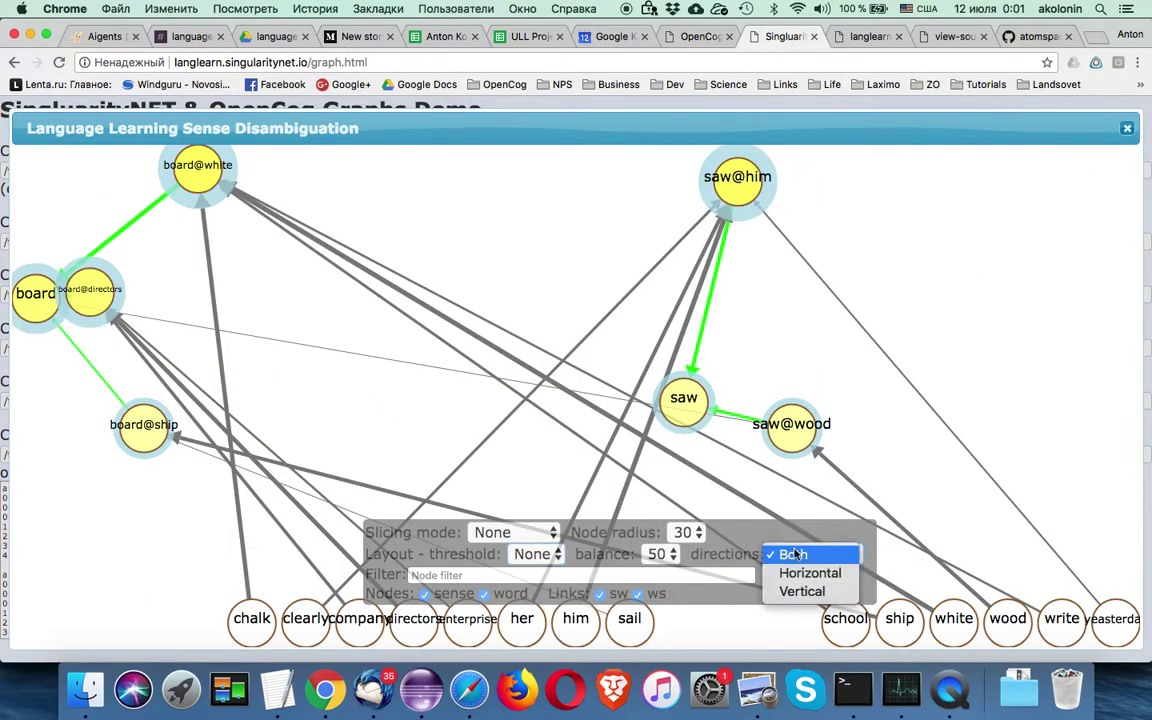
{"action": "left_click", "coordinate": [535, 255]}
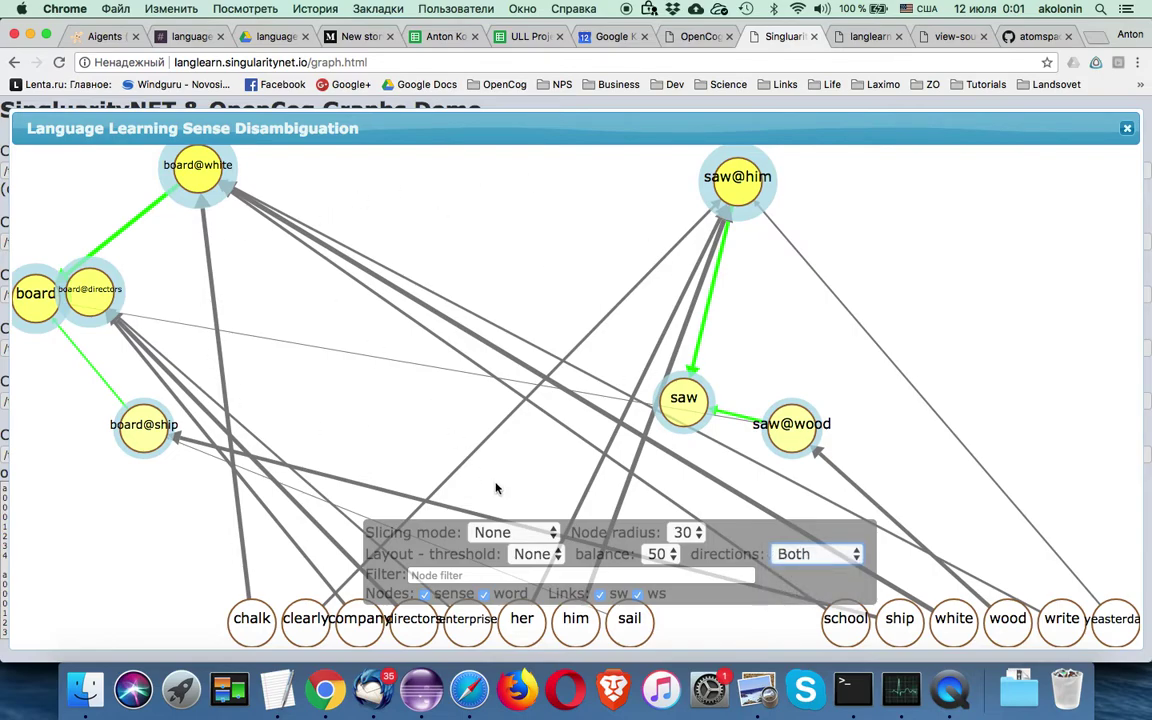
- Set the word senses graph's layout threshold to 1 and directions to Horizontal, and close the graph after moving the settings overlay aside
{"action": "left_click", "coordinate": [528, 554]}
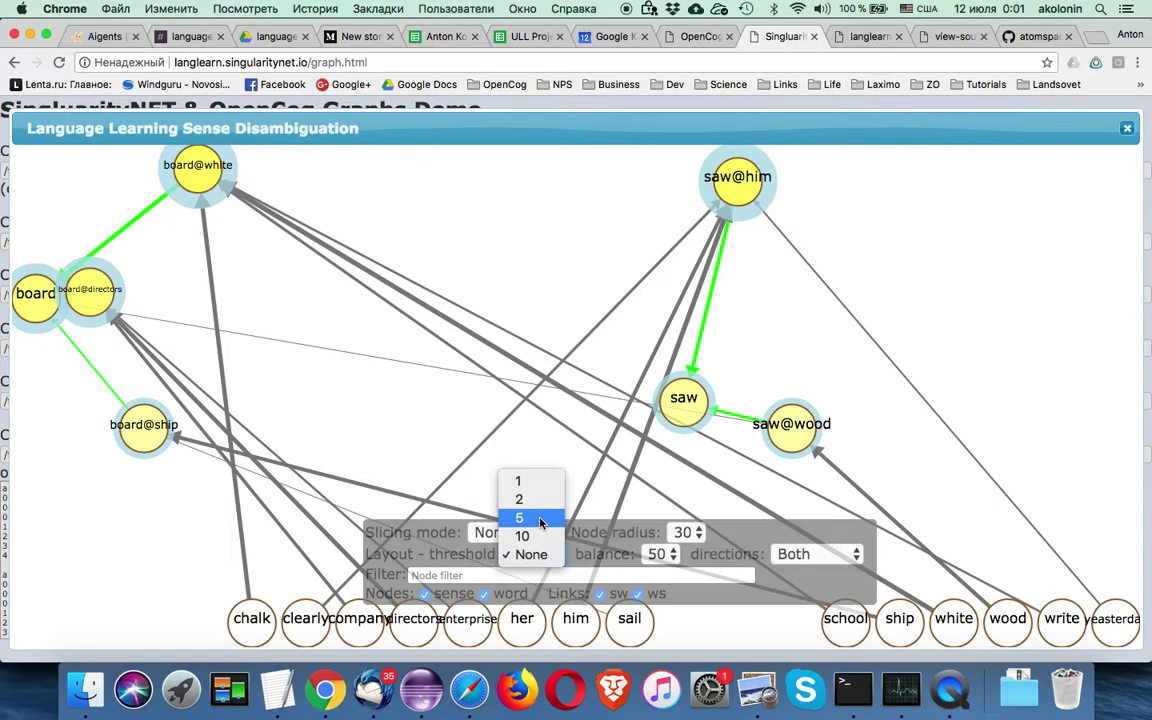
{"action": "left_click", "coordinate": [520, 481]}
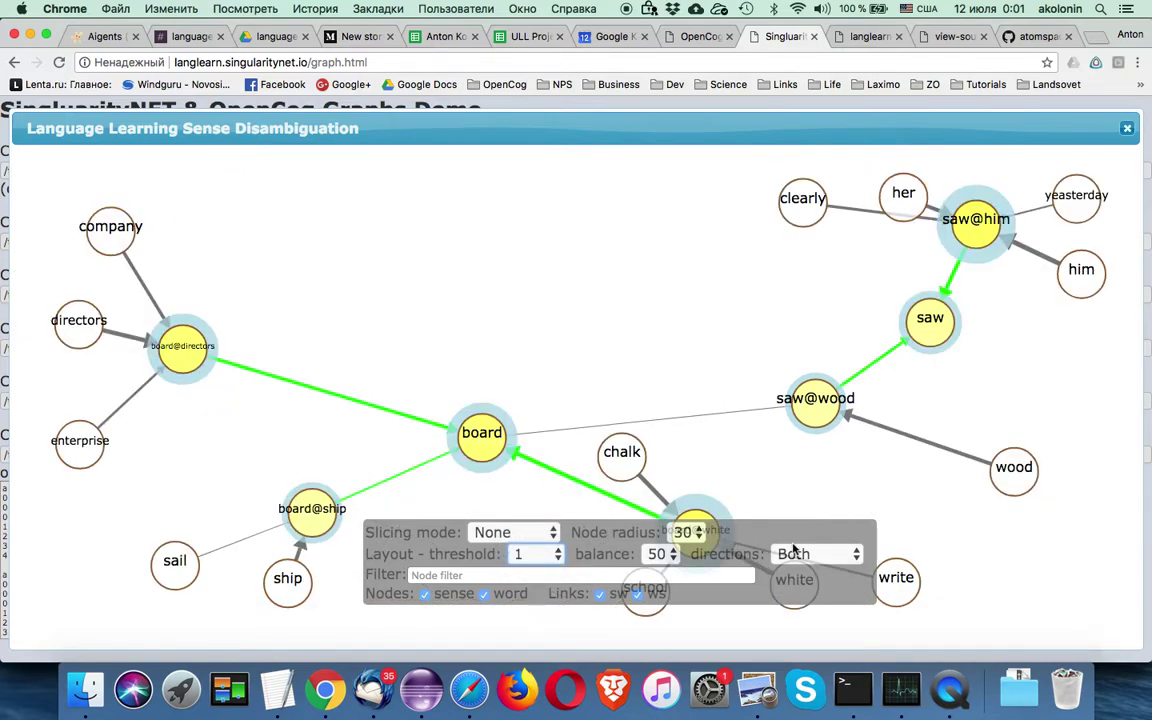
{"action": "left_click", "coordinate": [800, 554]}
{"action": "left_click", "coordinate": [803, 575]}
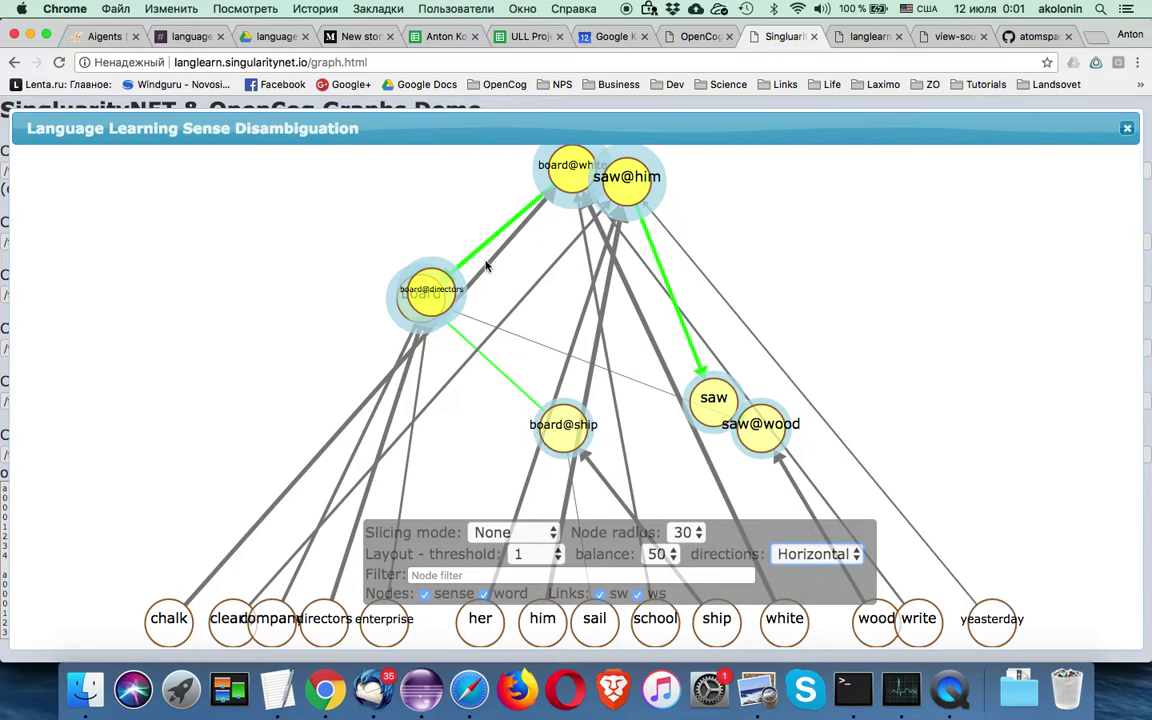
{"action": "left_click_drag", "start_coordinate": [615, 526], "coordinate": [834, 257]}
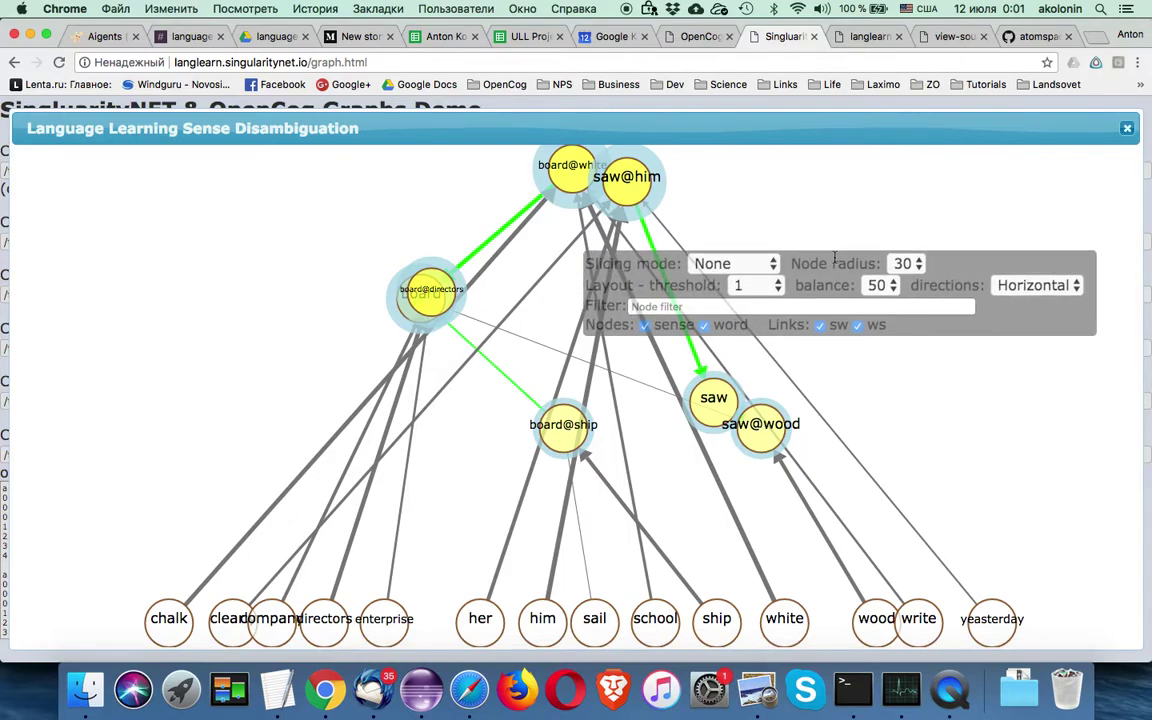
{"action": "left_click", "coordinate": [1126, 133]}
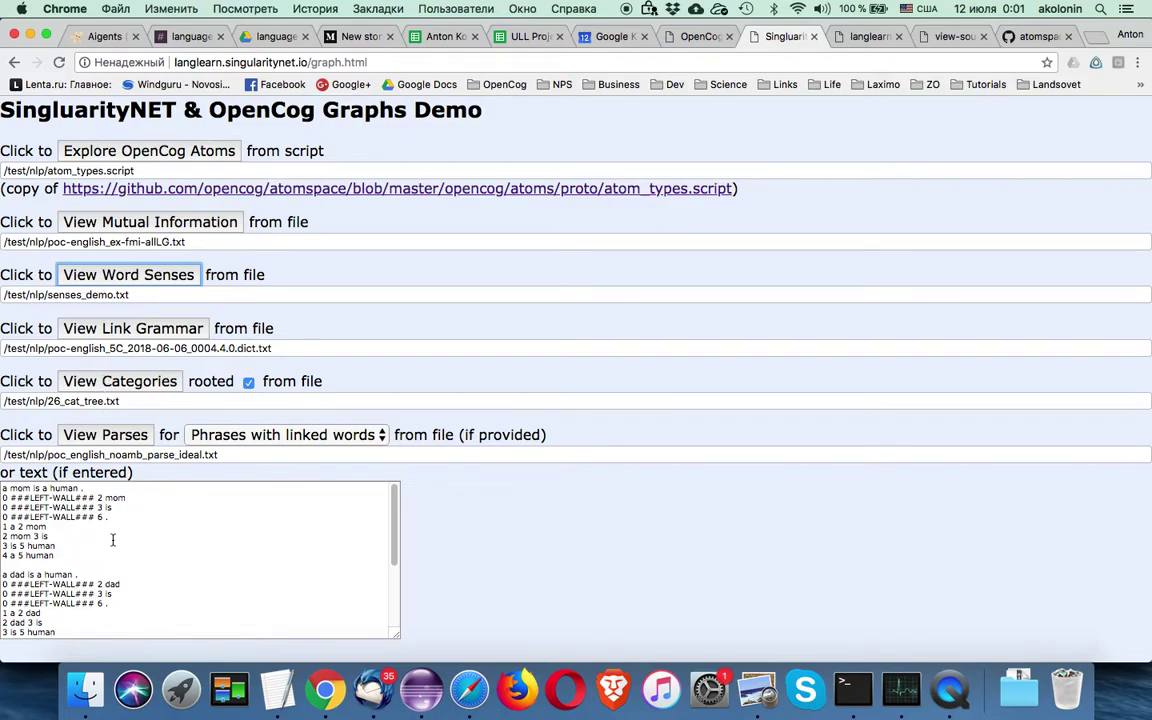
- Open the categories graph from /test/nlp/26_cat_tree.txt with the rooted option on
{"action": "left_click", "coordinate": [396, 511]}
{"action": "left_click_drag", "start_coordinate": [396, 511], "coordinate": [392, 480]}
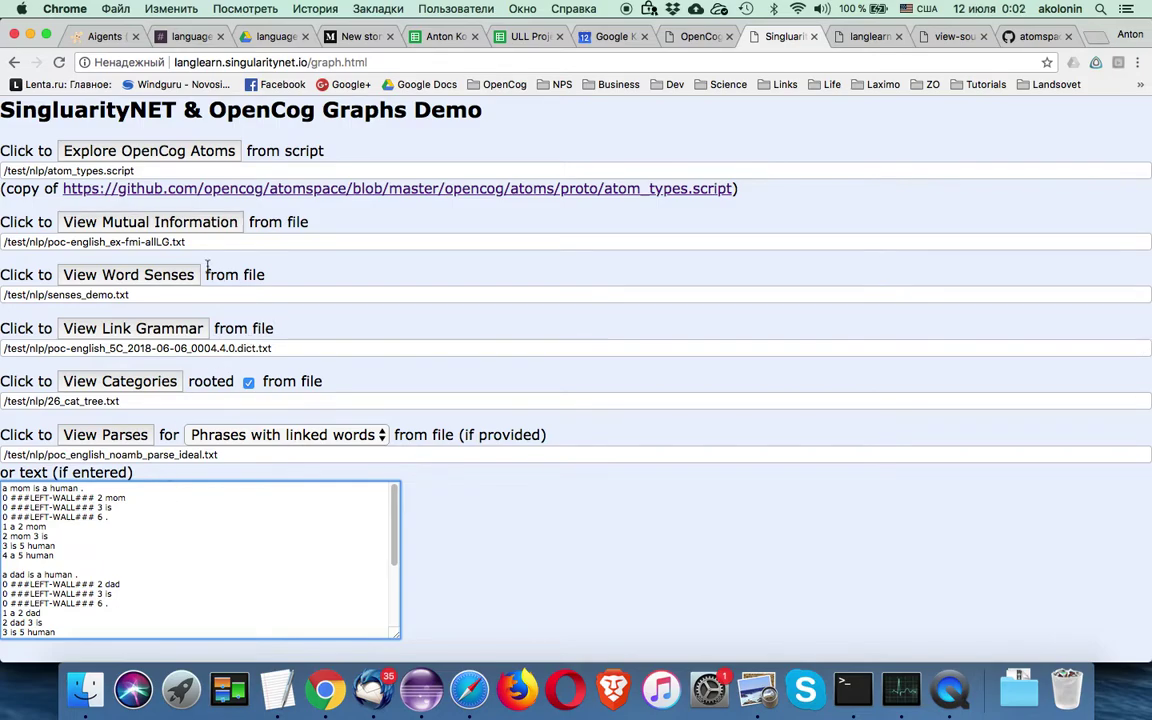
{"action": "left_click", "coordinate": [133, 382]}
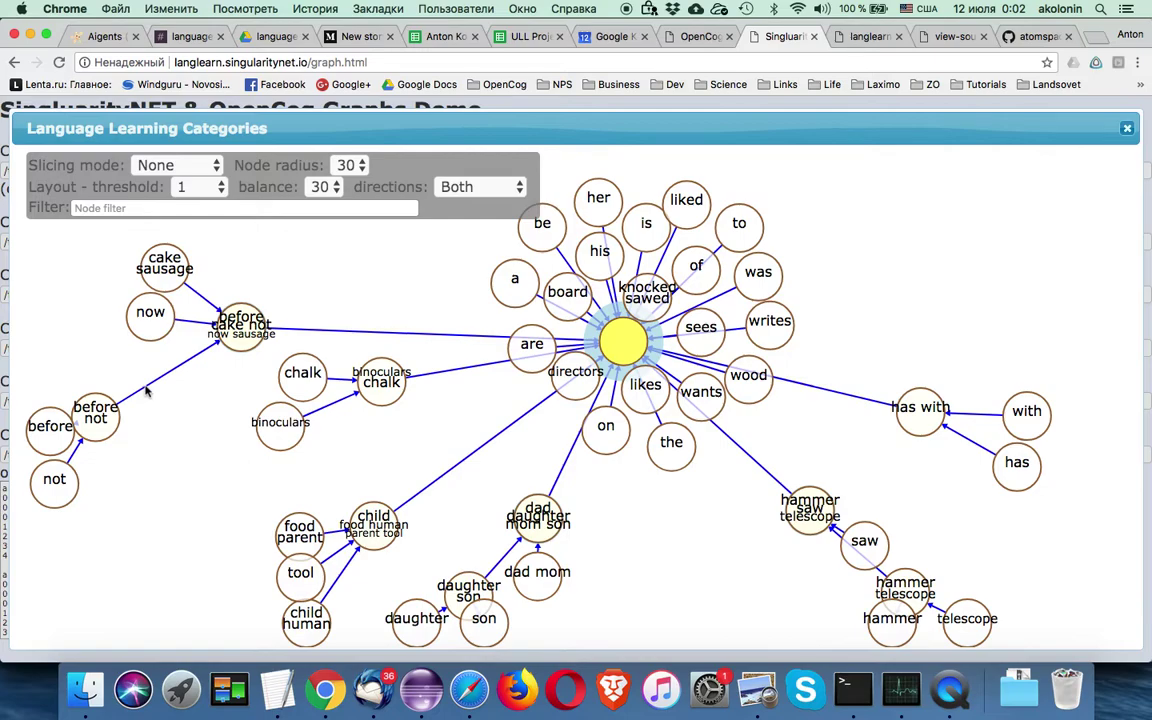
- Switch to poc_english_noamb_parse_ideal.txt and examine the word links under "mom liked cake before" and "dad liked sausage before", highlighting individual words
{"action": "left_click", "coordinate": [858, 34]}
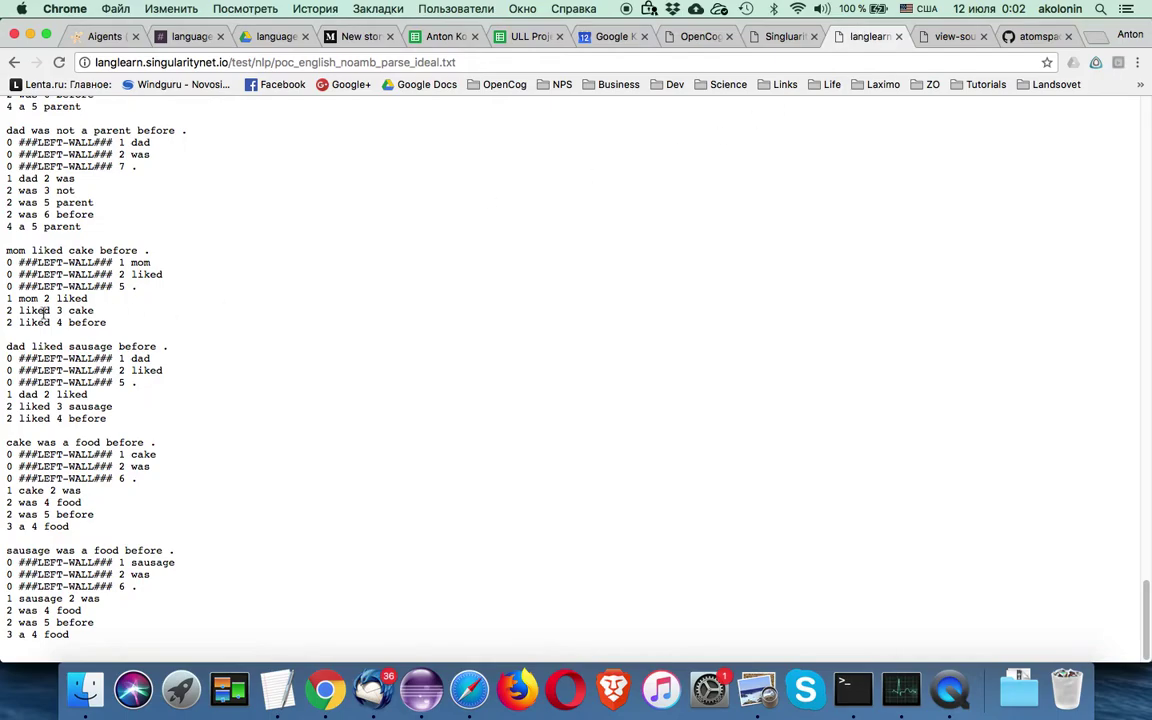
{"action": "double_click", "coordinate": [21, 311]}
{"action": "double_click", "coordinate": [66, 297]}
{"action": "double_click", "coordinate": [28, 298]}
{"action": "double_click", "coordinate": [34, 310]}
{"action": "double_click", "coordinate": [47, 322]}
{"action": "left_click", "coordinate": [45, 320]}
{"action": "double_click", "coordinate": [27, 298]}
{"action": "double_click", "coordinate": [80, 310]}
{"action": "left_click", "coordinate": [83, 325]}
{"action": "double_click", "coordinate": [83, 325]}
{"action": "double_click", "coordinate": [22, 310]}
{"action": "left_click", "coordinate": [48, 310]}
{"action": "double_click", "coordinate": [47, 310]}
{"action": "left_click", "coordinate": [28, 394]}
{"action": "double_click", "coordinate": [28, 394]}
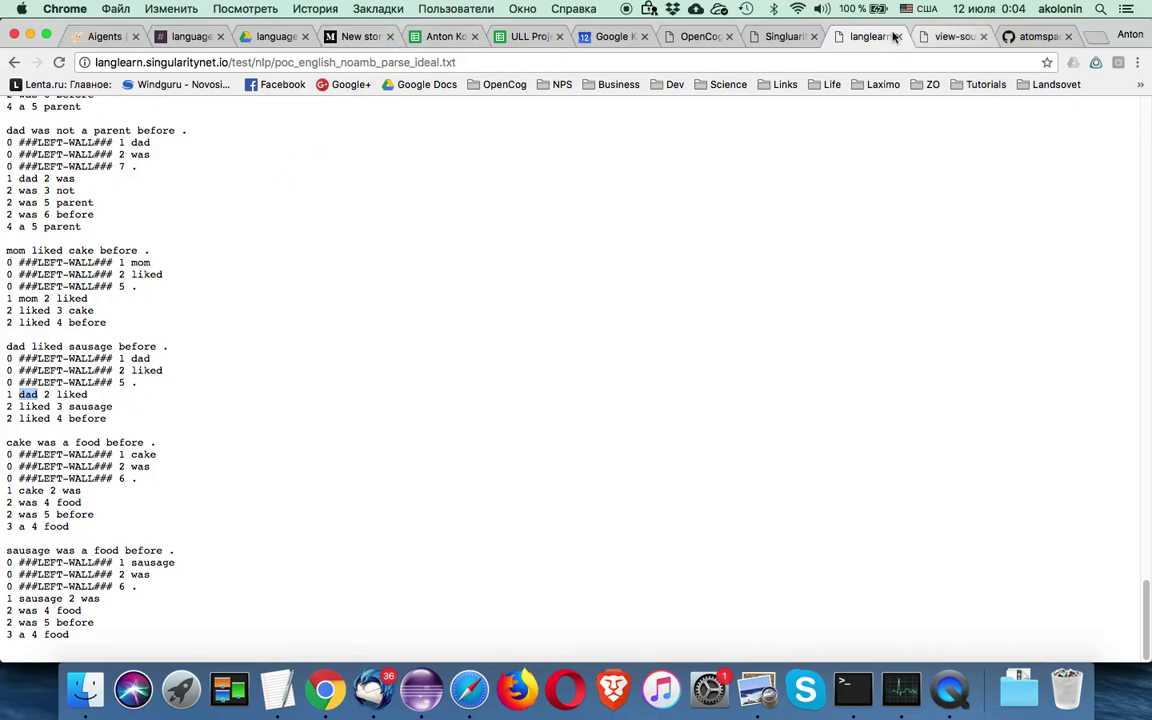
- Compare the categories graph with the ideal parses file, alternating between the two pages
{"action": "left_click", "coordinate": [785, 38]}
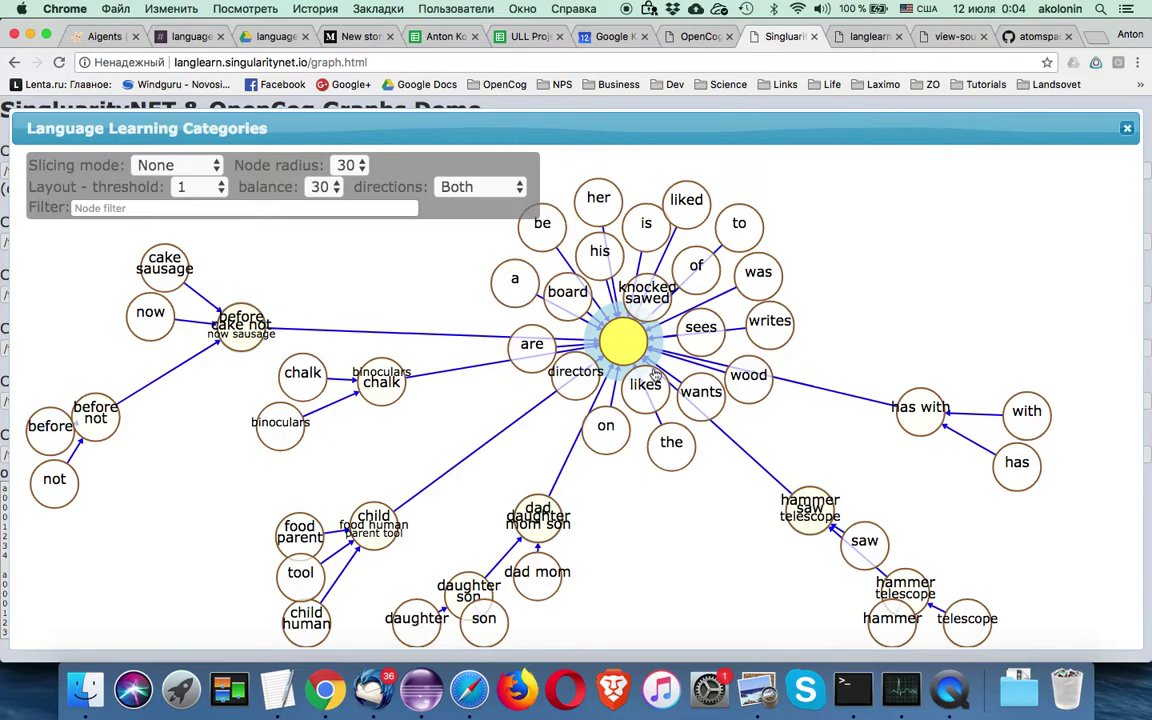
{"action": "left_click", "coordinate": [866, 38]}
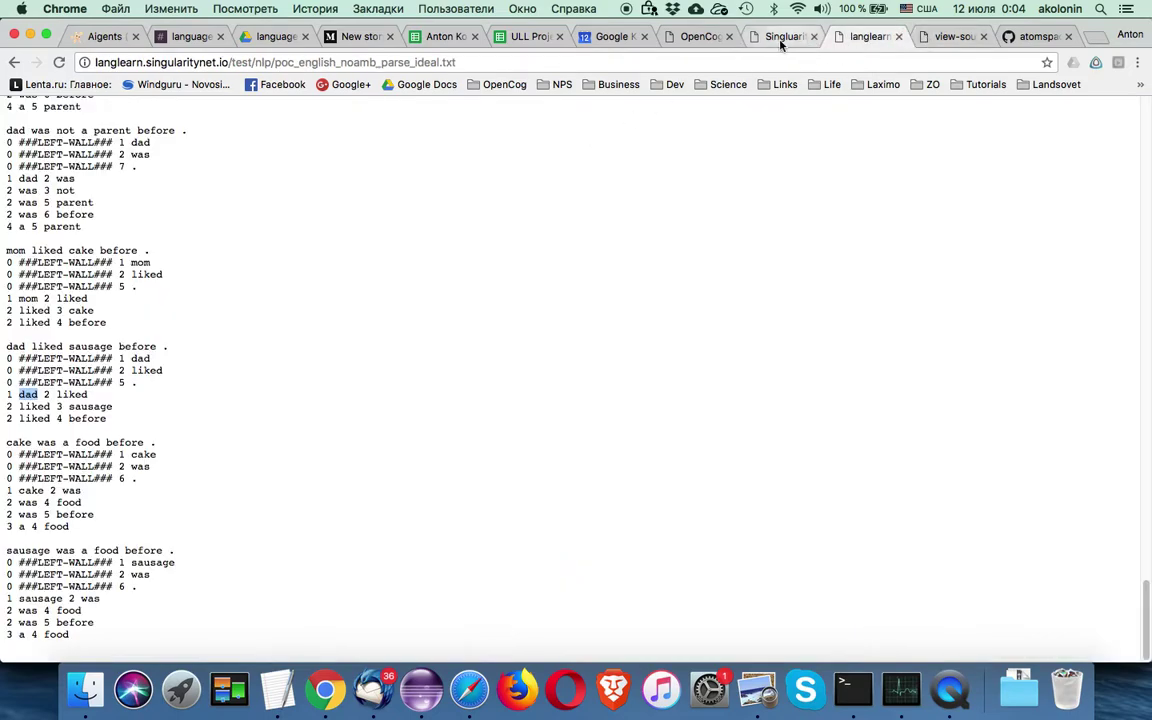
{"action": "left_click", "coordinate": [785, 37]}
{"action": "left_click", "coordinate": [870, 37]}
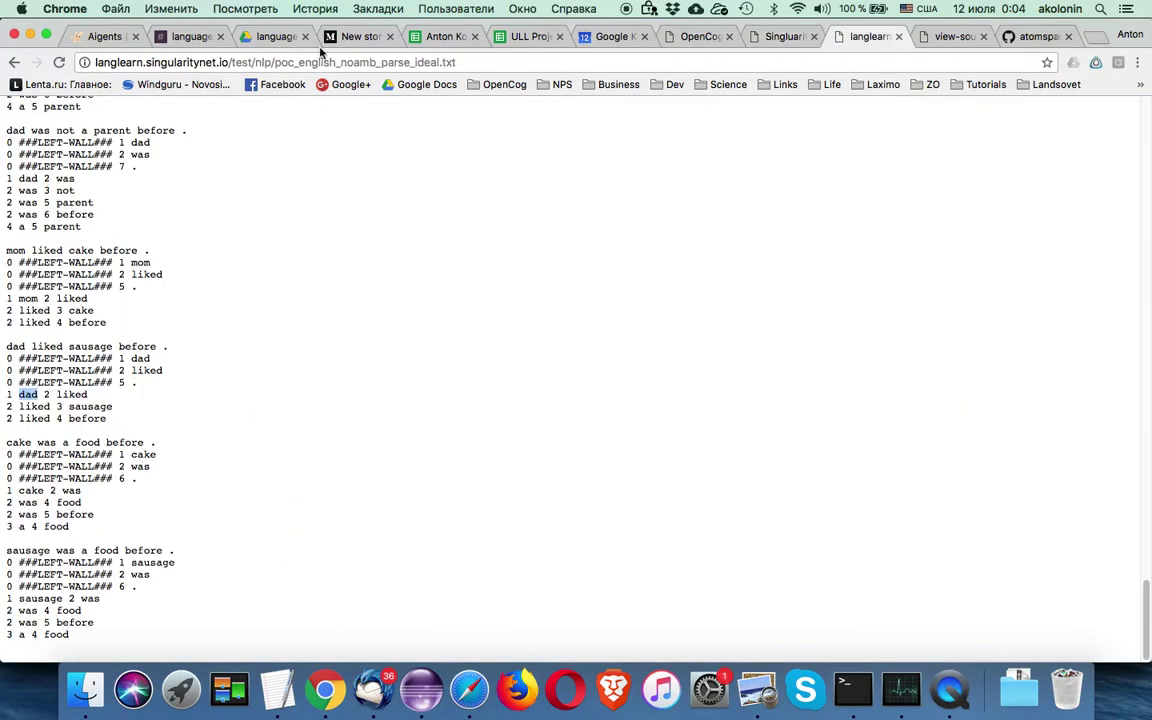
- Go back to the poc_english.txt corpus to read its sentences, and return to the categories graph by way of the demo site's home page
{"action": "left_click", "coordinate": [15, 63]}
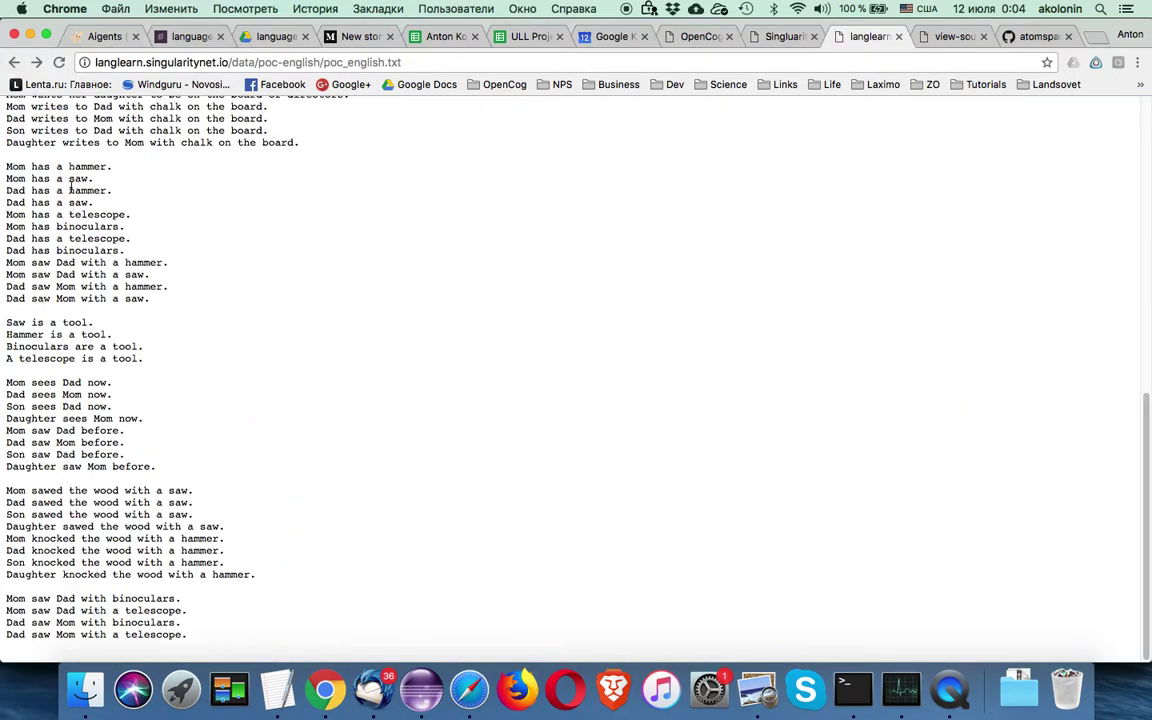
{"action": "scroll", "coordinate": [70, 190], "scroll_direction": "up", "scroll_amount": 10}
{"action": "scroll", "coordinate": [70, 190], "scroll_direction": "down", "scroll_amount": 3}
{"action": "scroll", "coordinate": [70, 190], "scroll_direction": "down", "scroll_amount": 1}
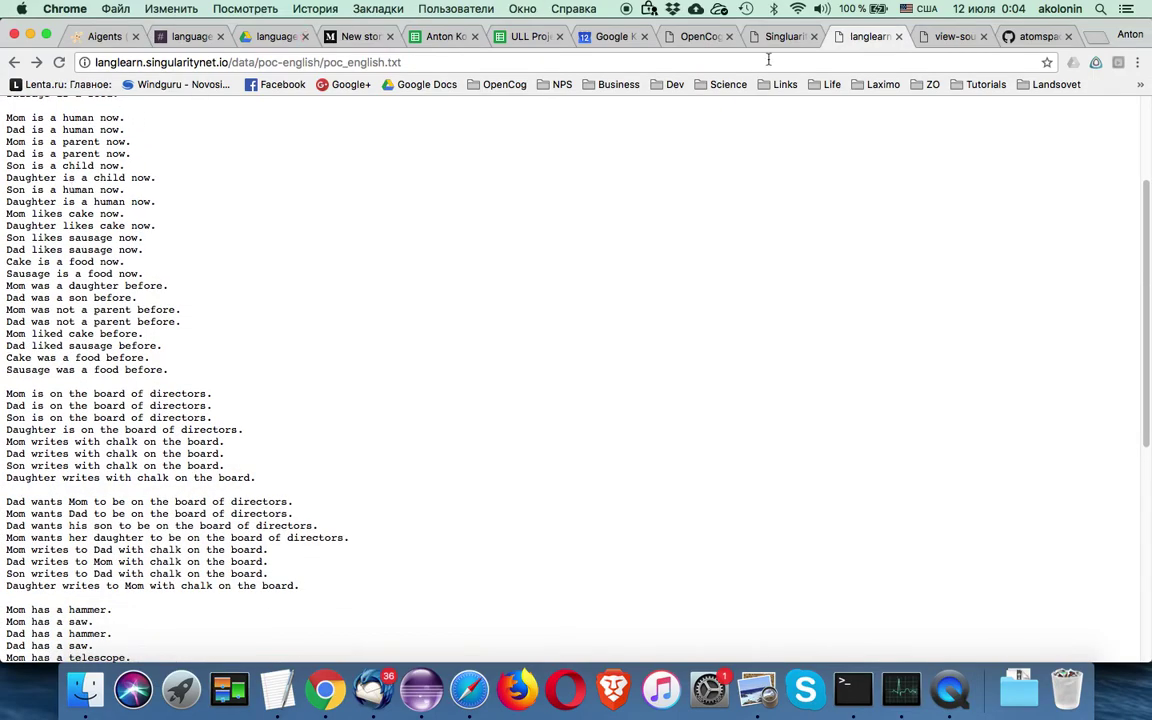
{"action": "left_click", "coordinate": [702, 38]}
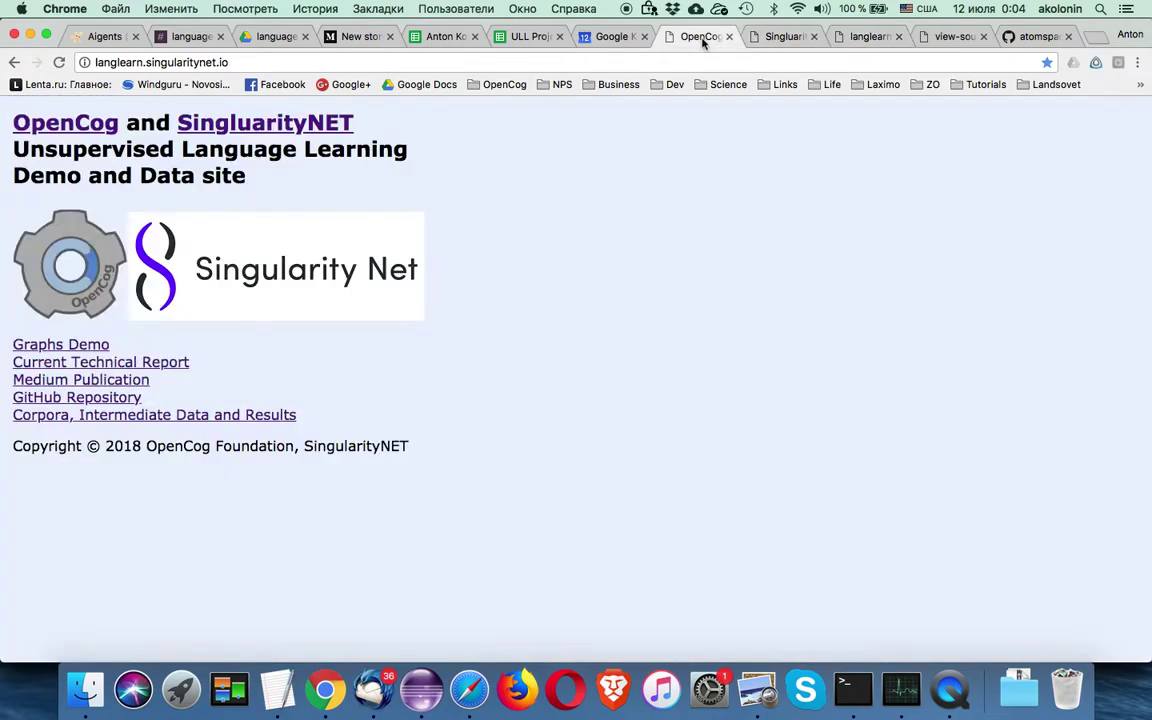
{"action": "left_click", "coordinate": [768, 38]}
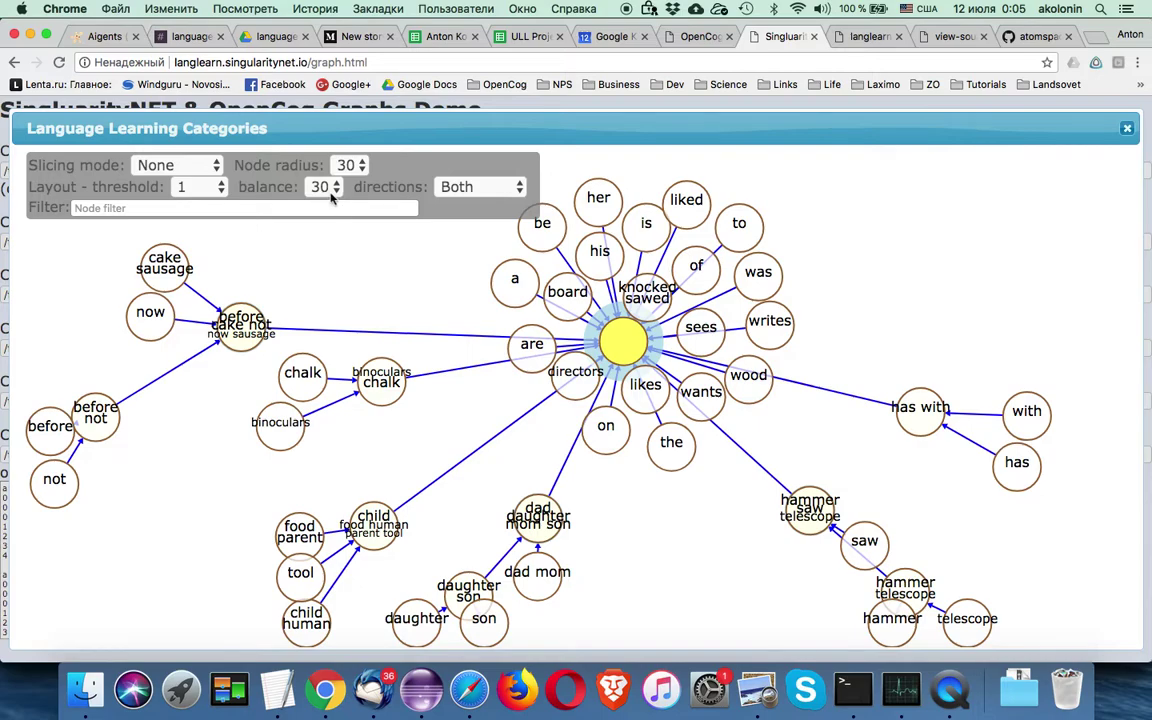
- Try a node radius of 40 in the categories graph, and set it to 20
{"action": "left_click", "coordinate": [342, 164]}
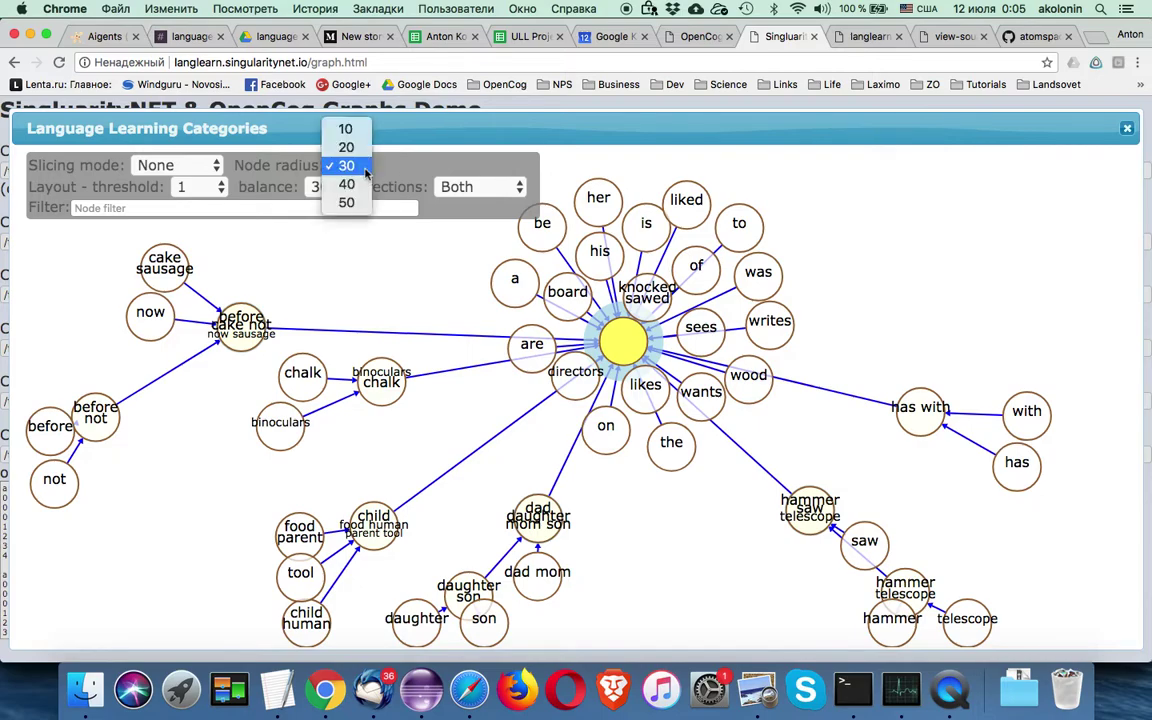
{"action": "left_click", "coordinate": [364, 182]}
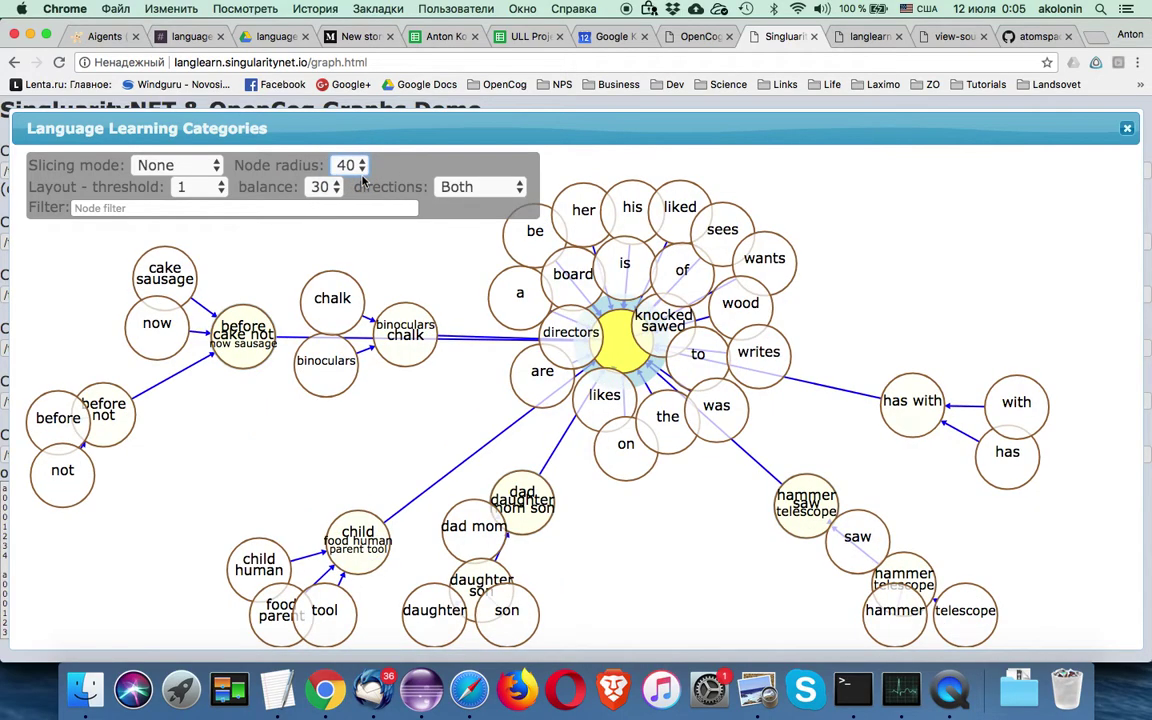
{"action": "left_click", "coordinate": [340, 164]}
{"action": "key", "text": "Escape"}
{"action": "key", "text": "2"}
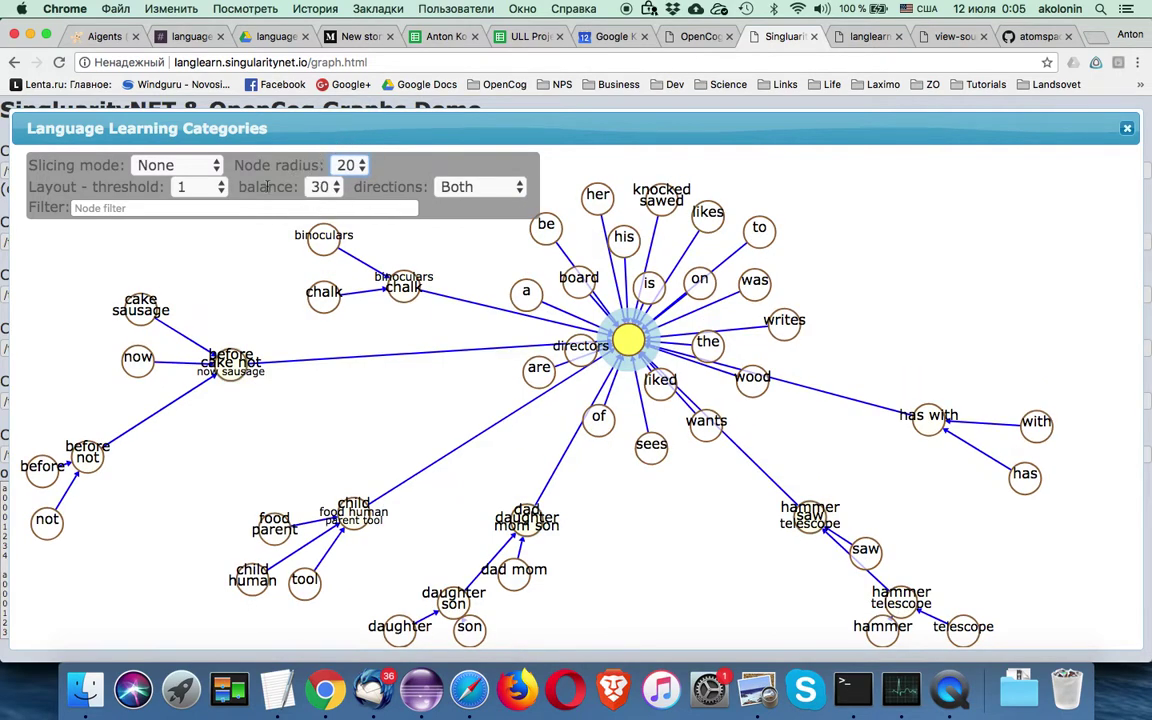
- Try the Horizontal and Vertical layout directions of the categories graph, and set the directions back to Both
{"action": "left_click", "coordinate": [200, 166]}
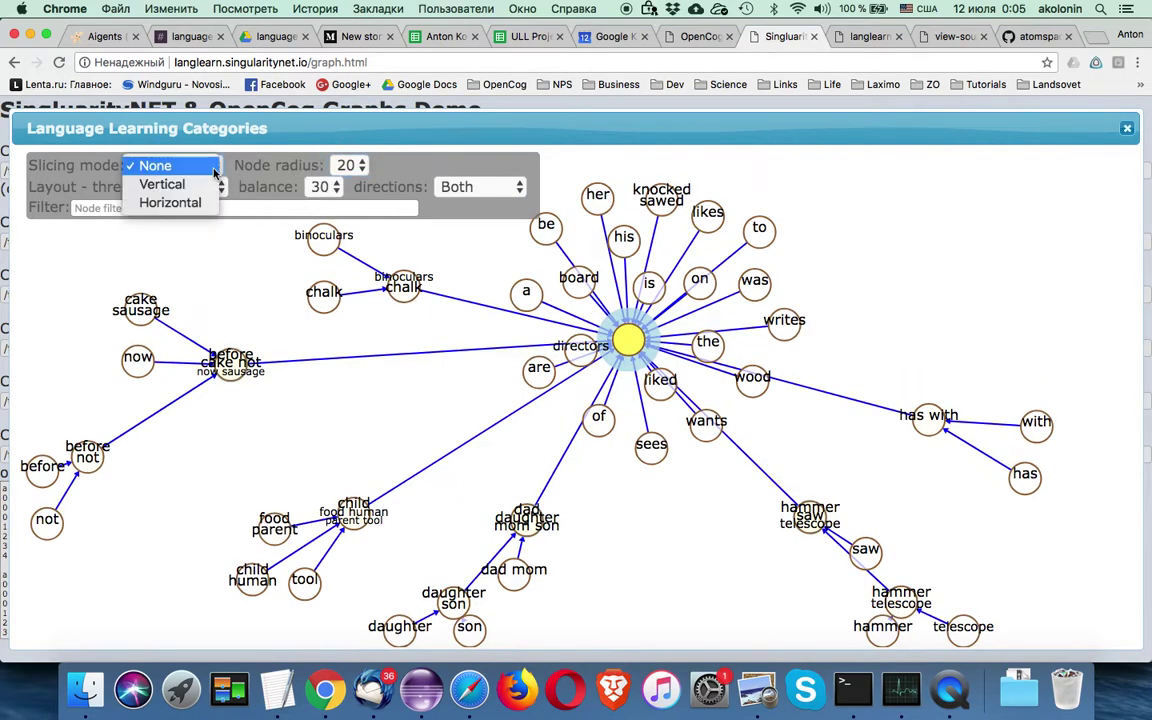
{"action": "left_click", "coordinate": [433, 168]}
{"action": "left_click", "coordinate": [435, 185]}
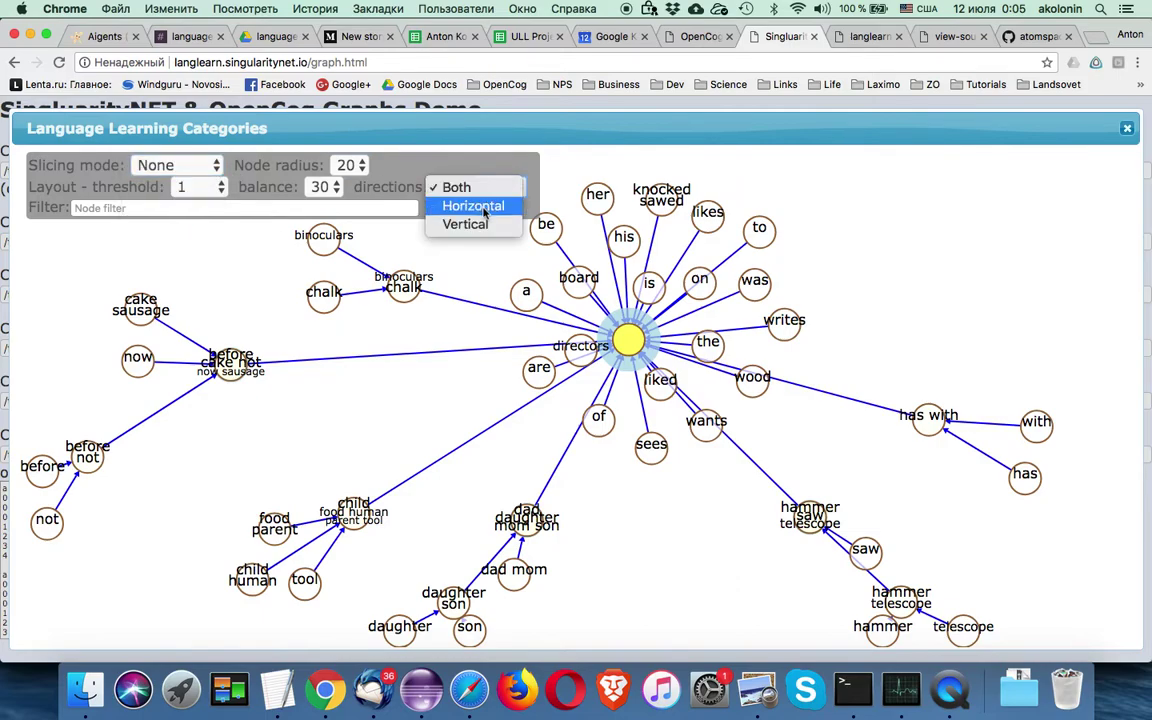
{"action": "left_click", "coordinate": [484, 208]}
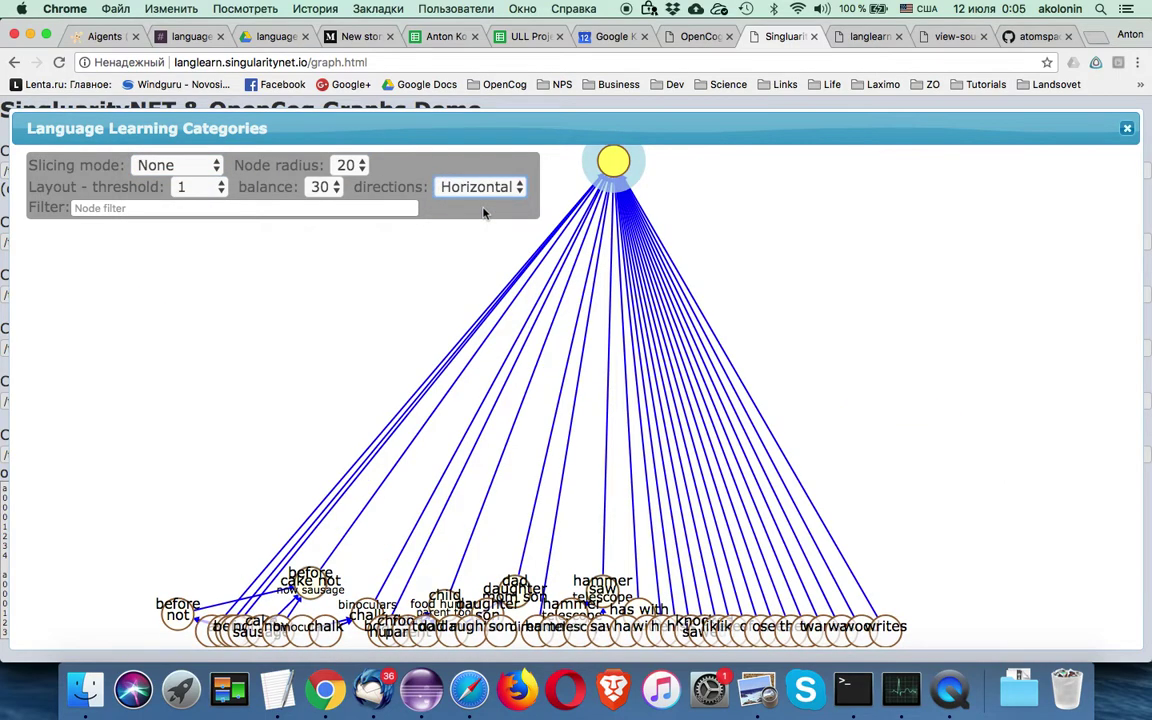
{"action": "left_click", "coordinate": [485, 200]}
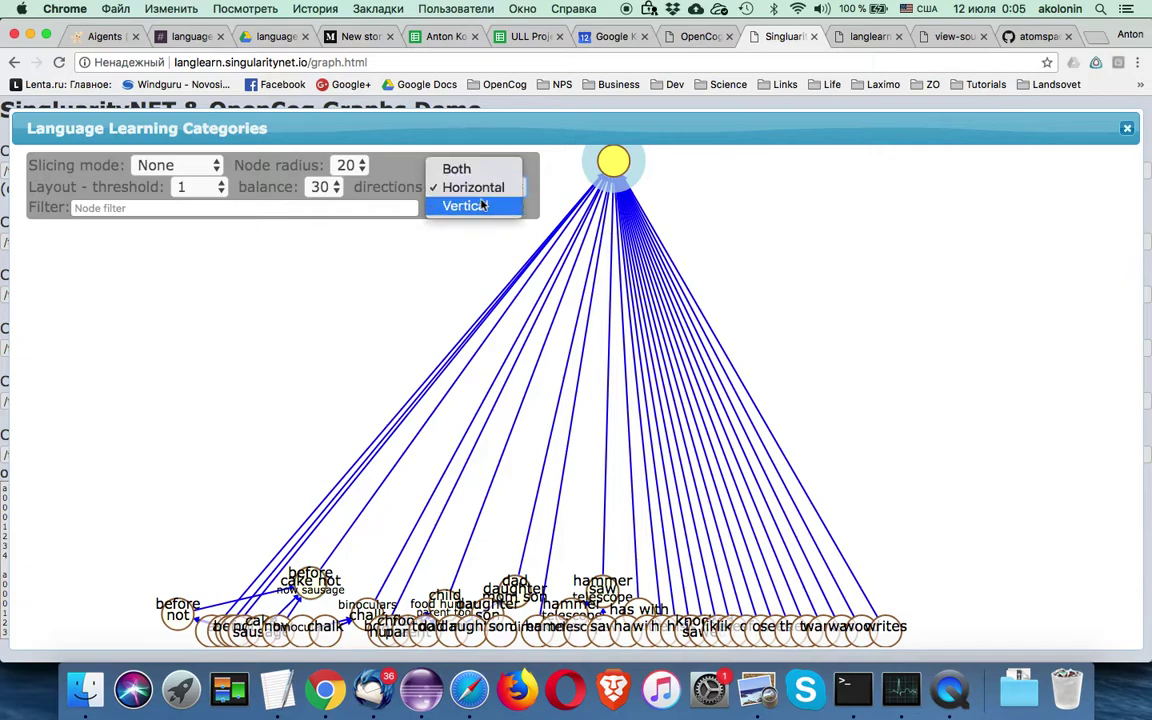
{"action": "key", "text": "Escape"}
{"action": "key", "text": "Down"}
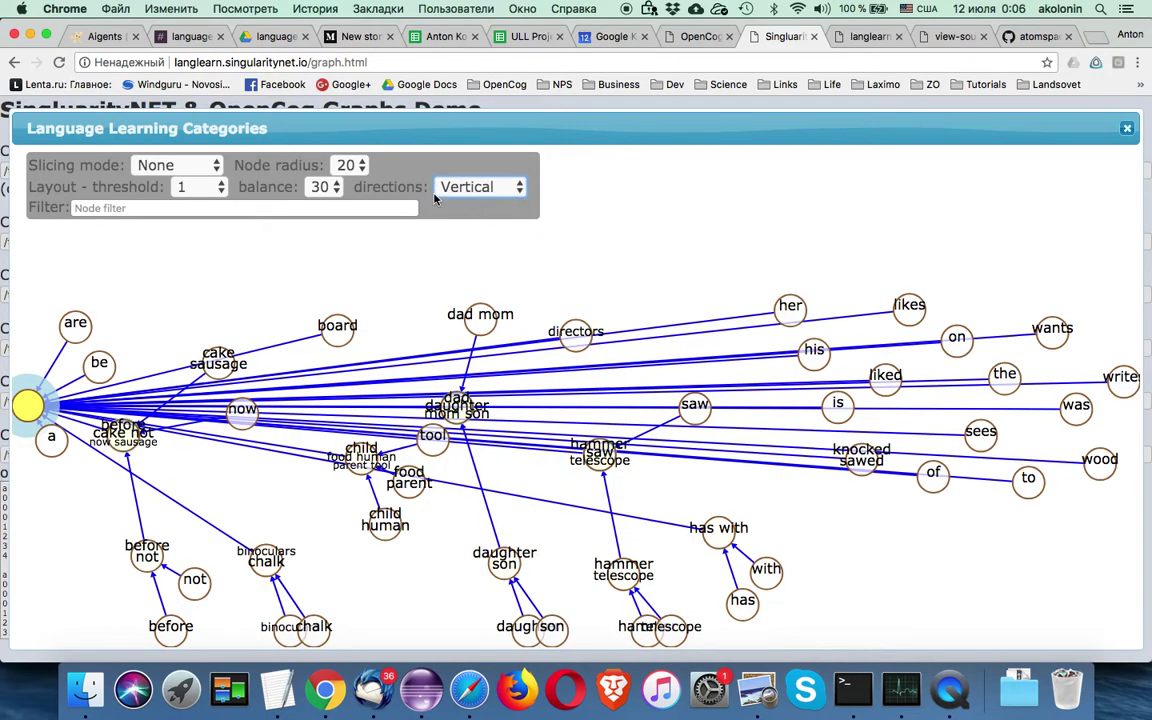
{"action": "left_click", "coordinate": [481, 202]}
{"action": "key", "text": "Escape"}
{"action": "key", "text": "Up"}
{"action": "key", "text": "Up"}
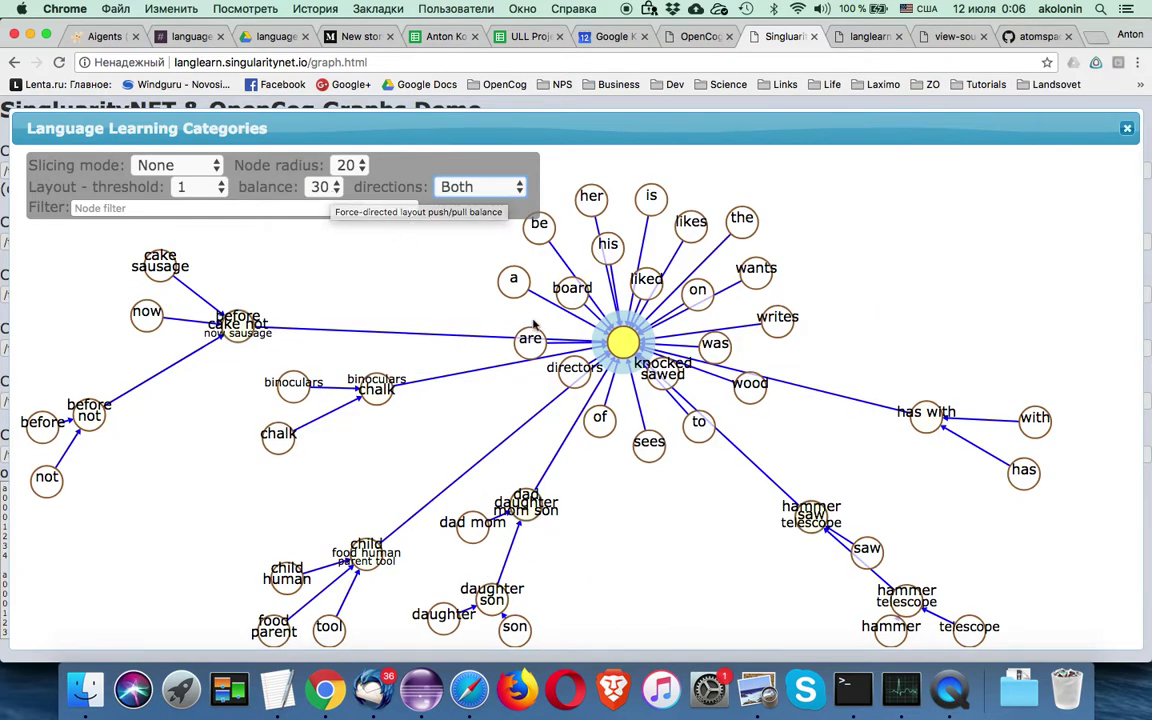
- Filter the categories graph to the "dad daughter mom son" node, and set the node radius to 30
{"action": "left_click", "coordinate": [528, 503]}
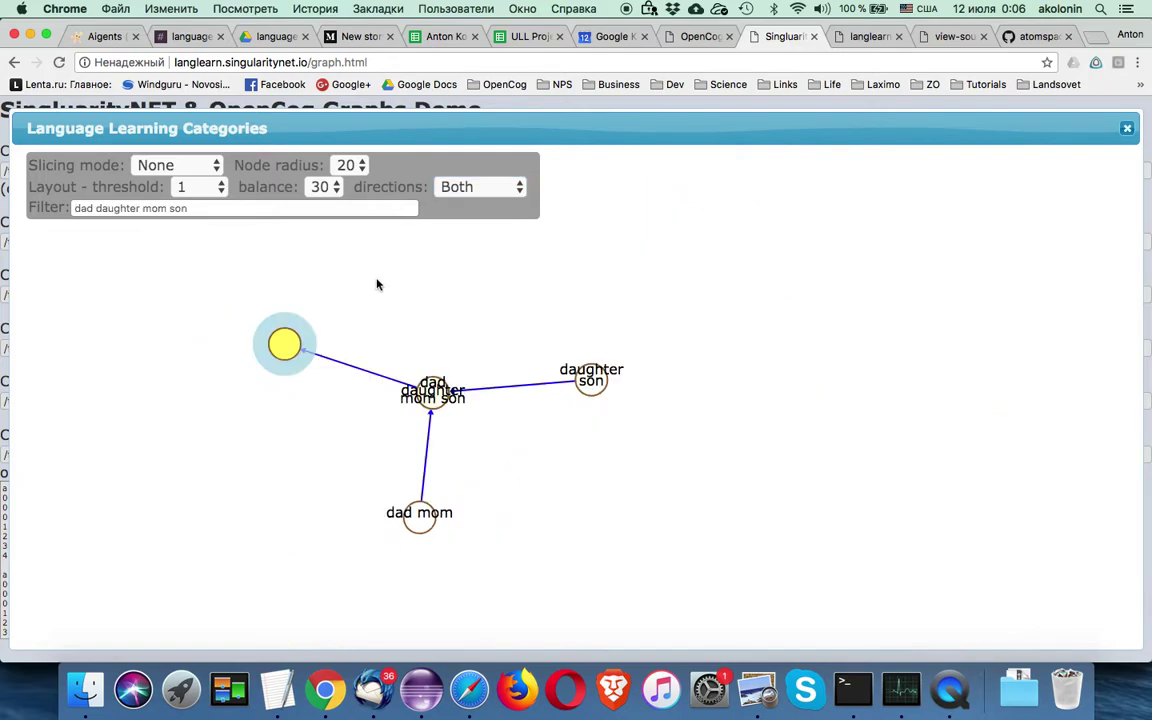
{"action": "left_click", "coordinate": [358, 165]}
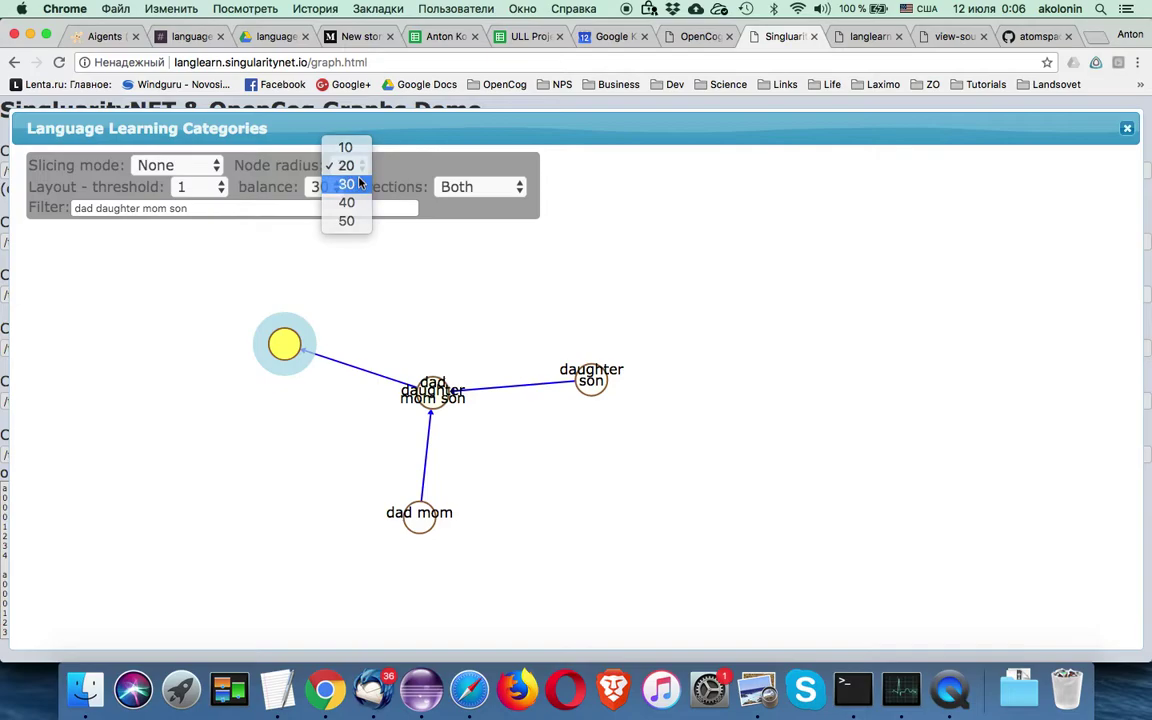
{"action": "left_click", "coordinate": [348, 184]}
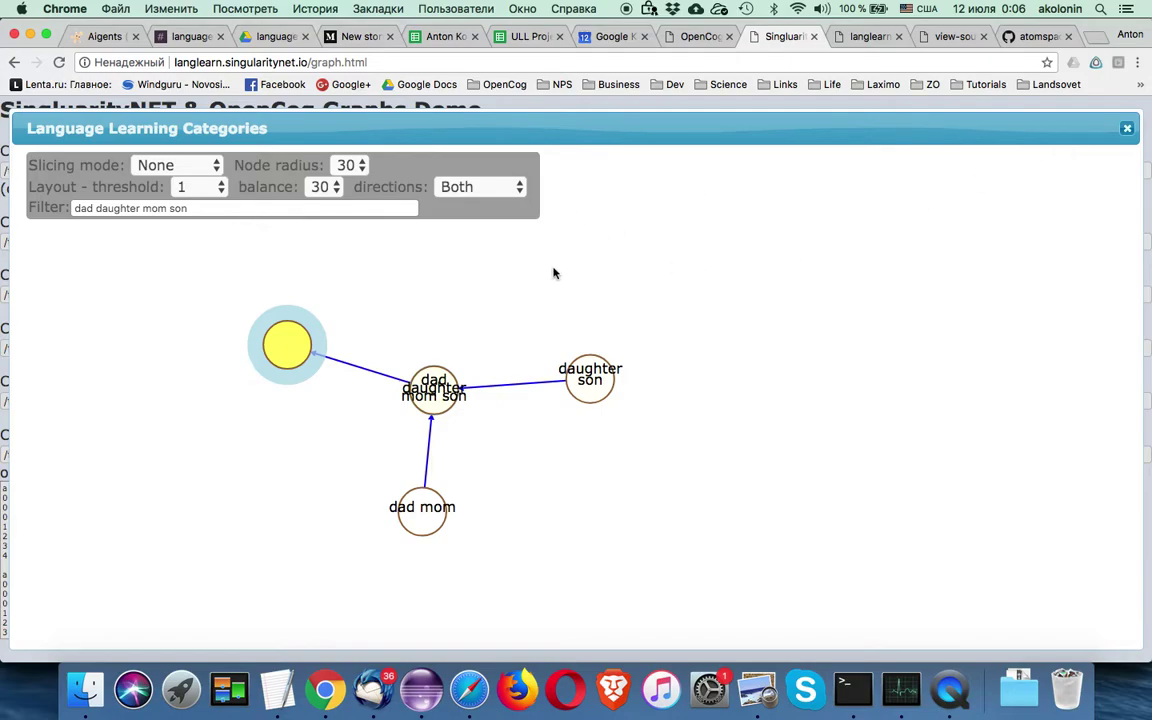
- Close the filtered graph, and reopen the categories graph with the rooted option off
{"action": "left_click", "coordinate": [1127, 131]}
{"action": "left_click", "coordinate": [248, 386]}
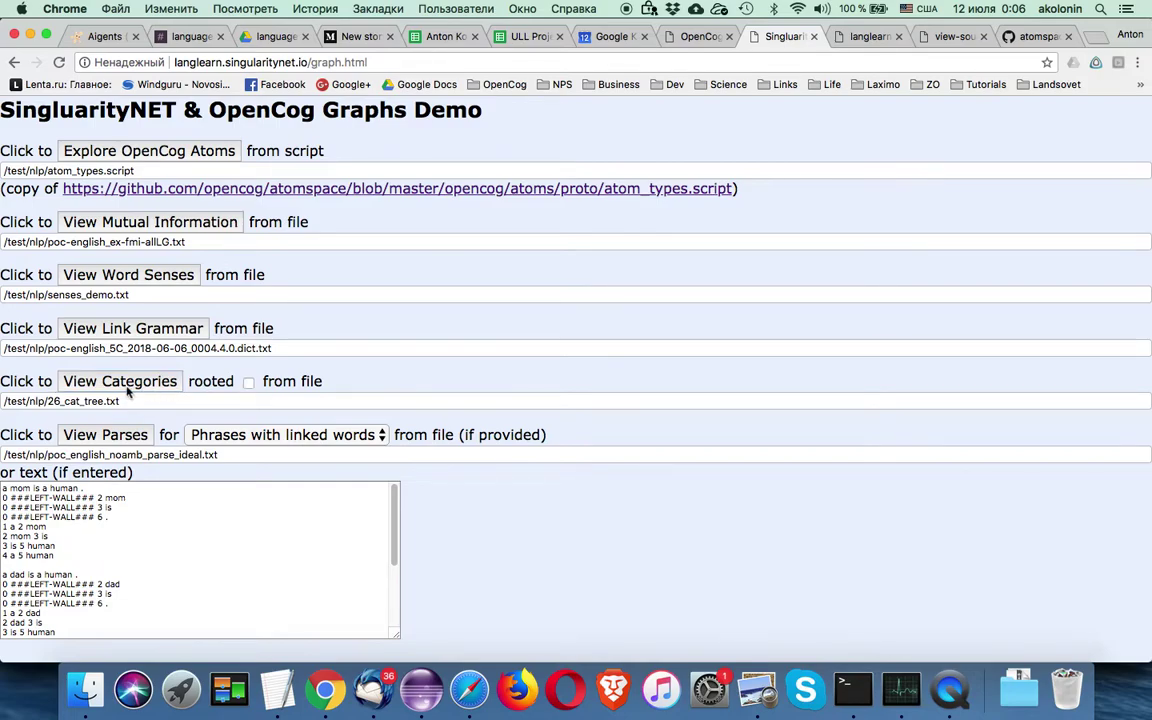
{"action": "left_click", "coordinate": [128, 390]}
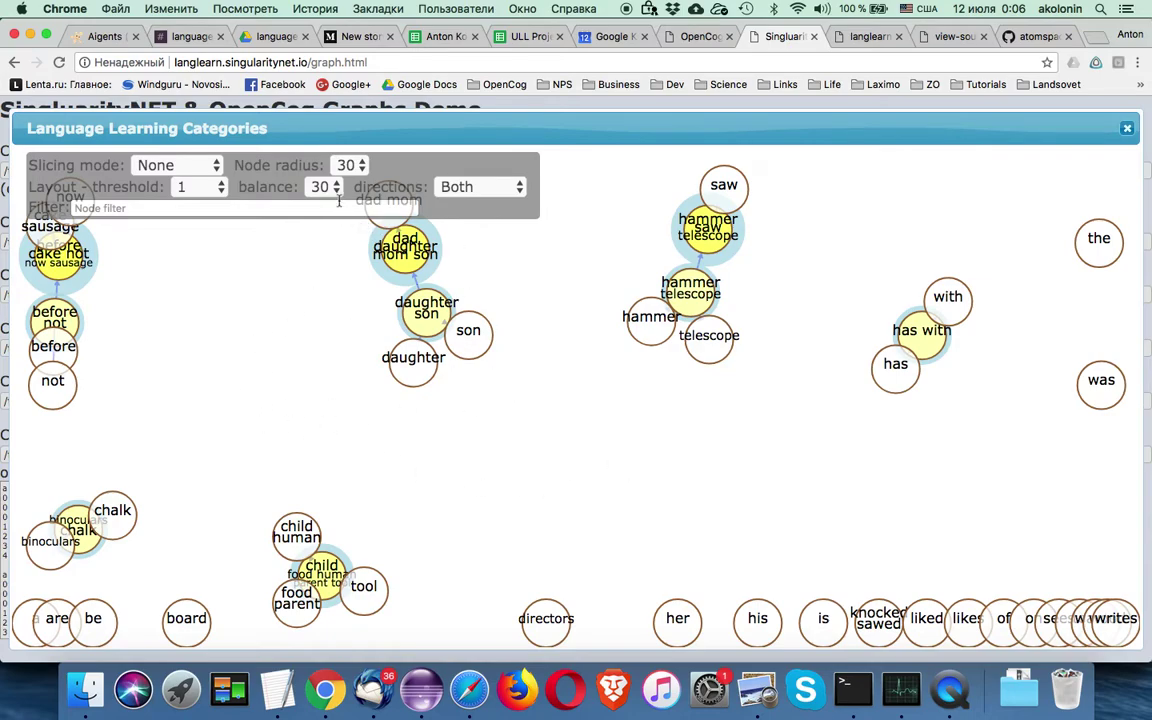
- Try layout balances of 90 and 70 in the unrooted categories graph, set the balance to 50, and close the graph
{"action": "left_click", "coordinate": [310, 186]}
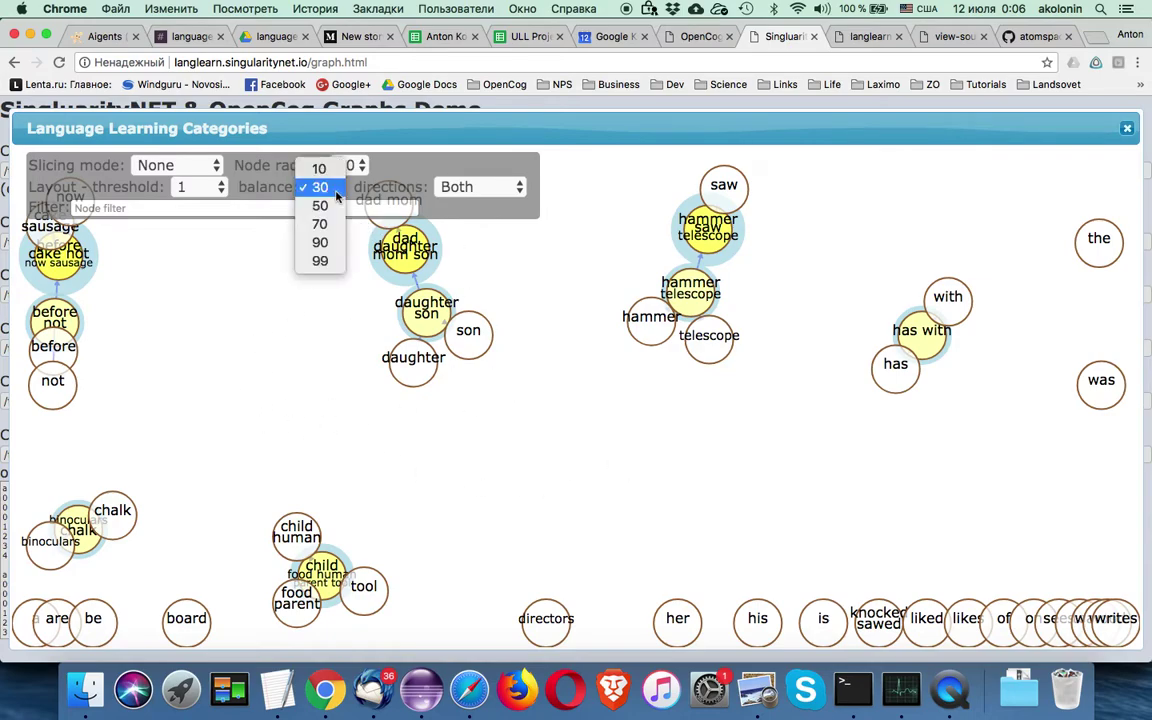
{"action": "left_click", "coordinate": [320, 242]}
{"action": "left_click", "coordinate": [312, 186]}
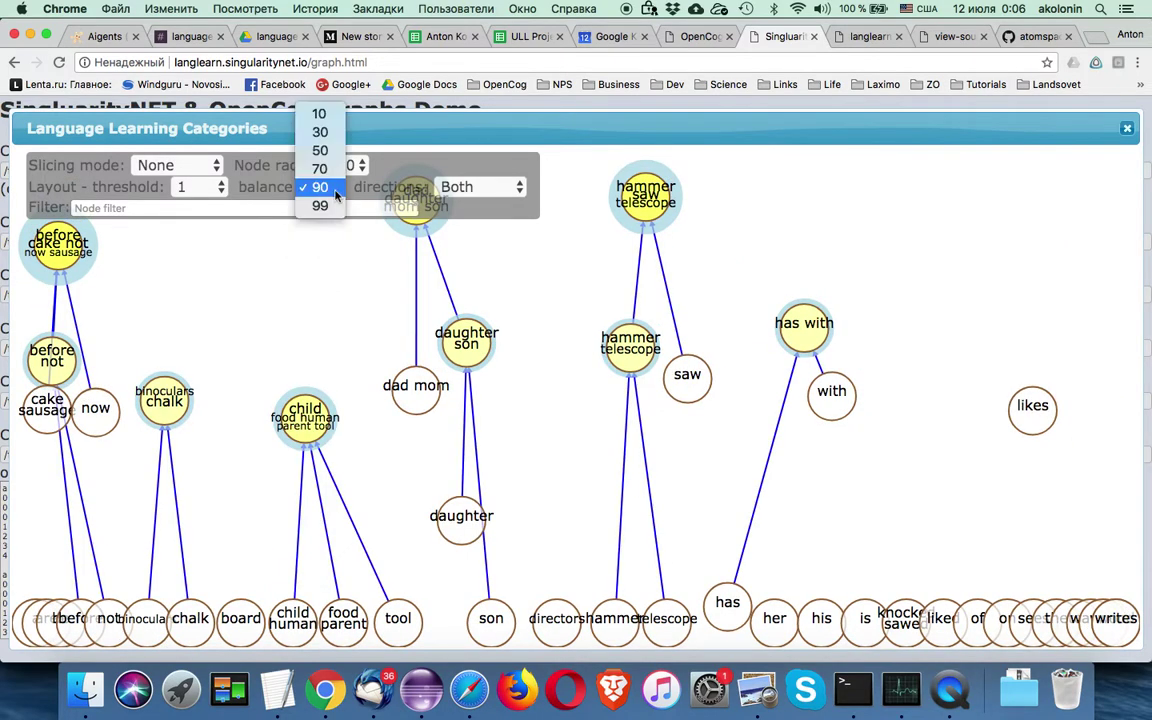
{"action": "left_click", "coordinate": [312, 168]}
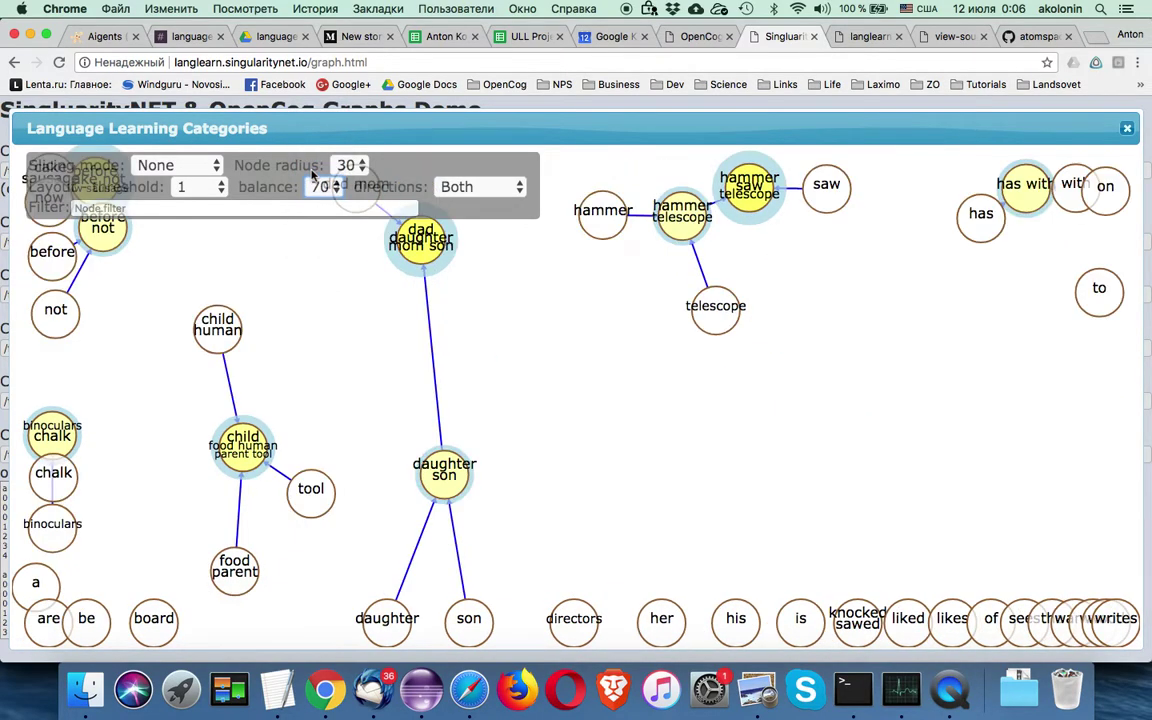
{"action": "left_click", "coordinate": [318, 184]}
{"action": "left_click", "coordinate": [326, 181]}
{"action": "key", "text": "Up"}
{"action": "key", "text": "Up"}
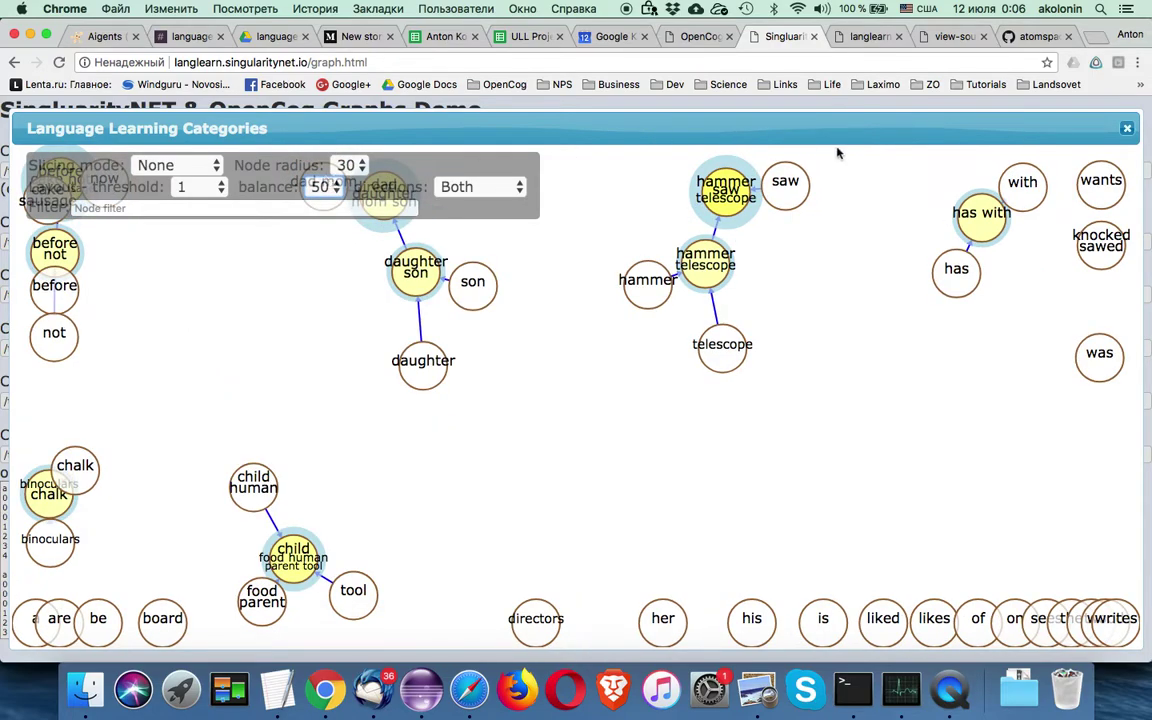
{"action": "left_click", "coordinate": [1126, 130]}
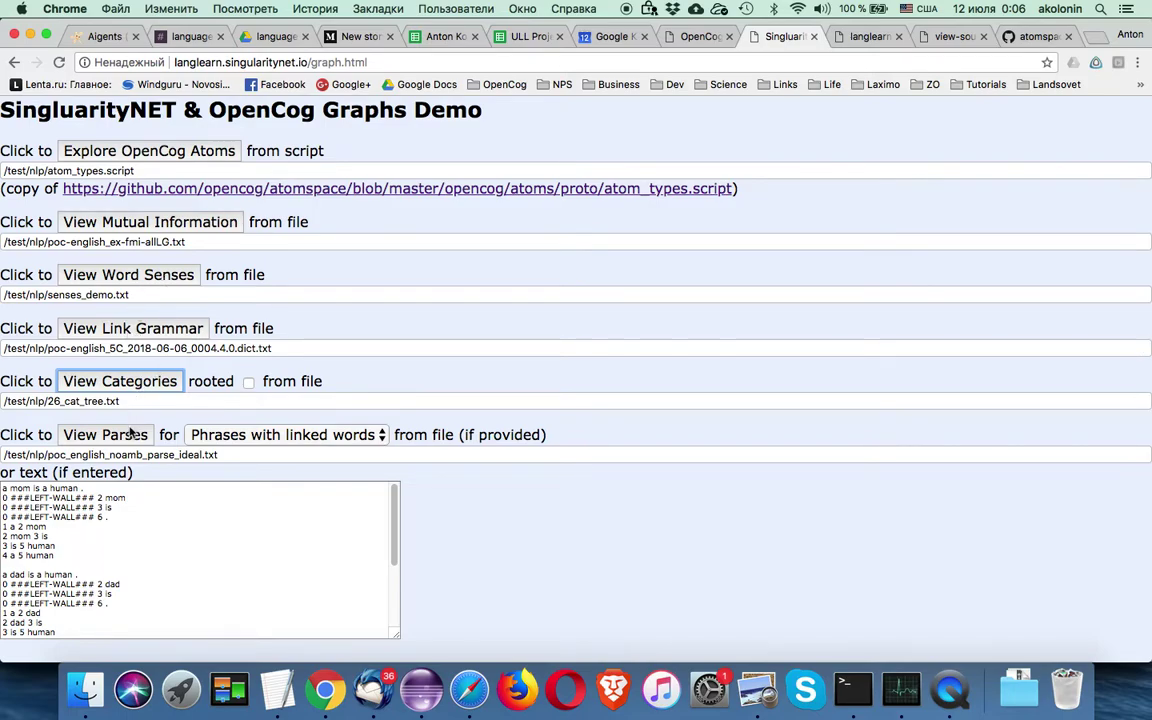
- View the parses graph for phrases with linked words and the unrooted categories graph, closing each one
{"action": "left_click", "coordinate": [127, 435]}
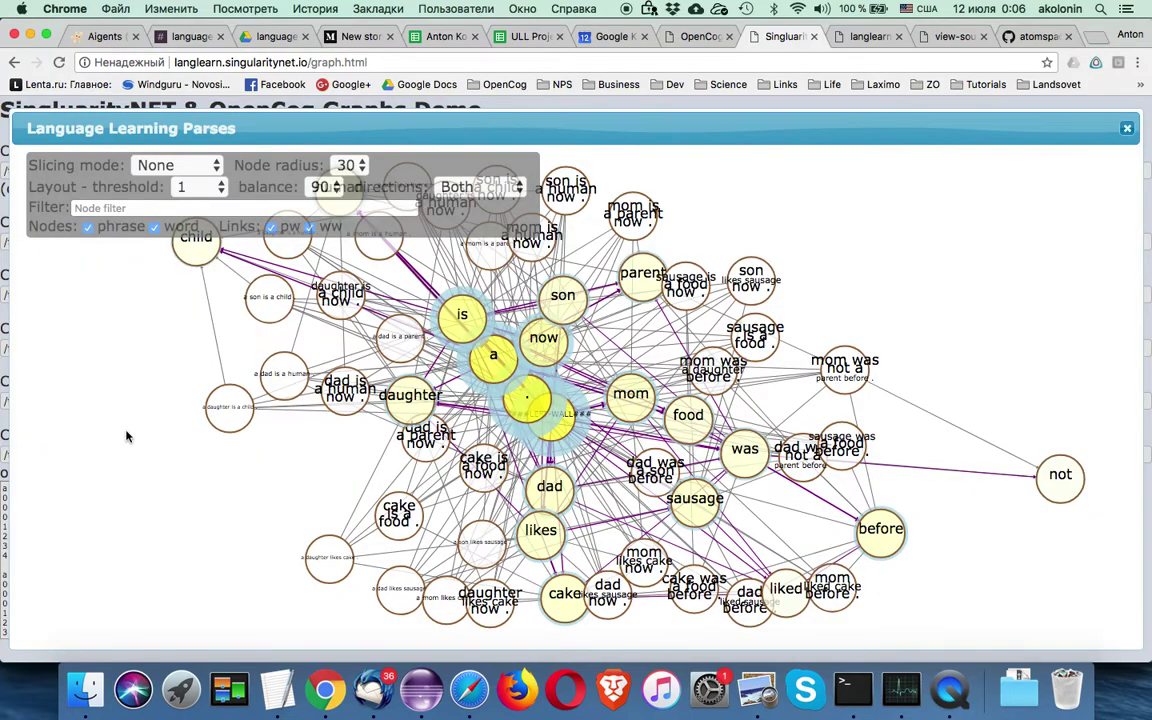
{"action": "left_click", "coordinate": [1127, 129]}
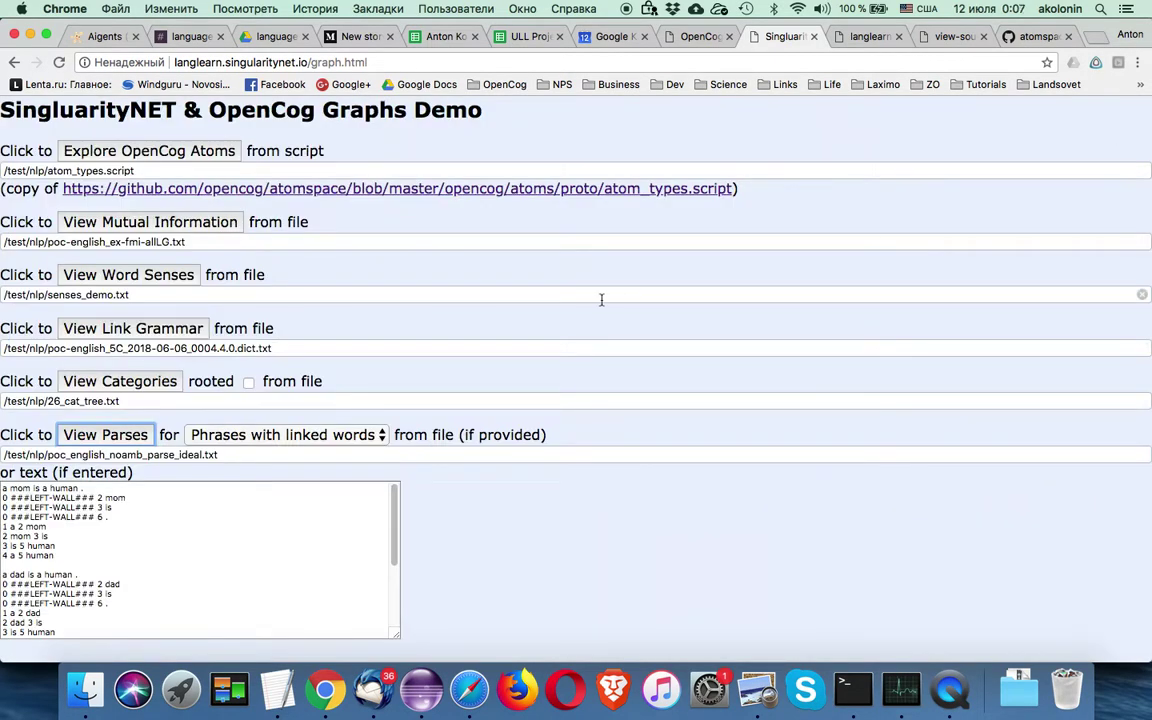
{"action": "left_click", "coordinate": [128, 386]}
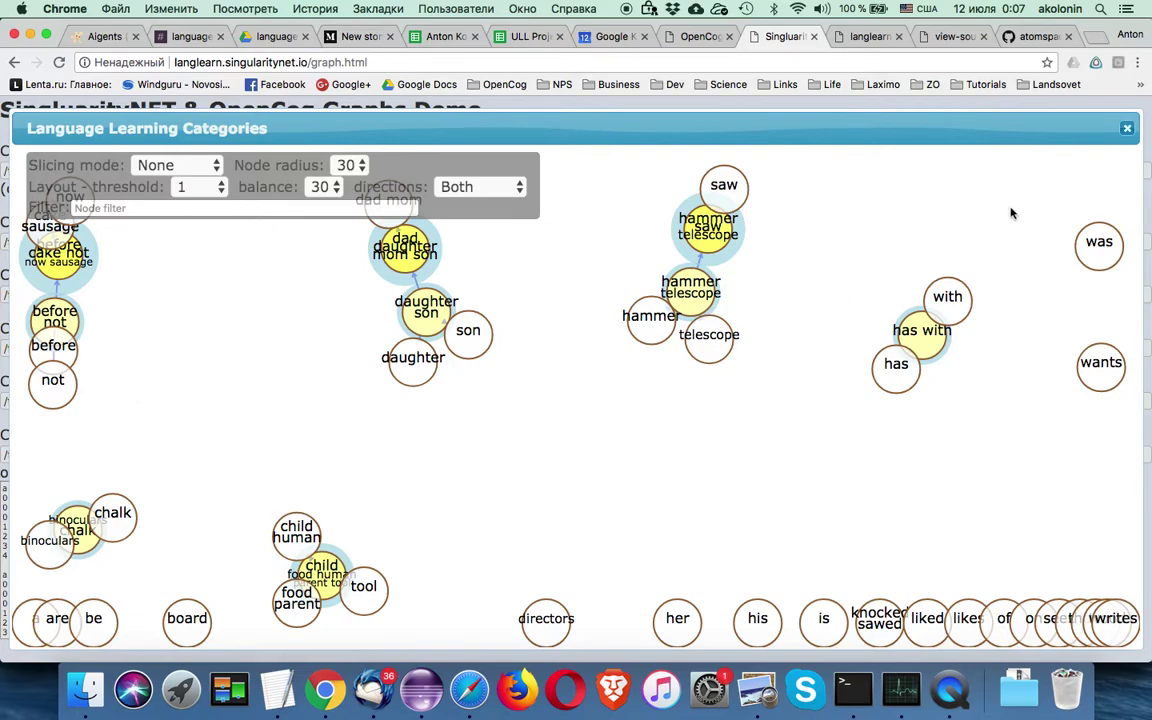
{"action": "left_click", "coordinate": [1127, 129]}
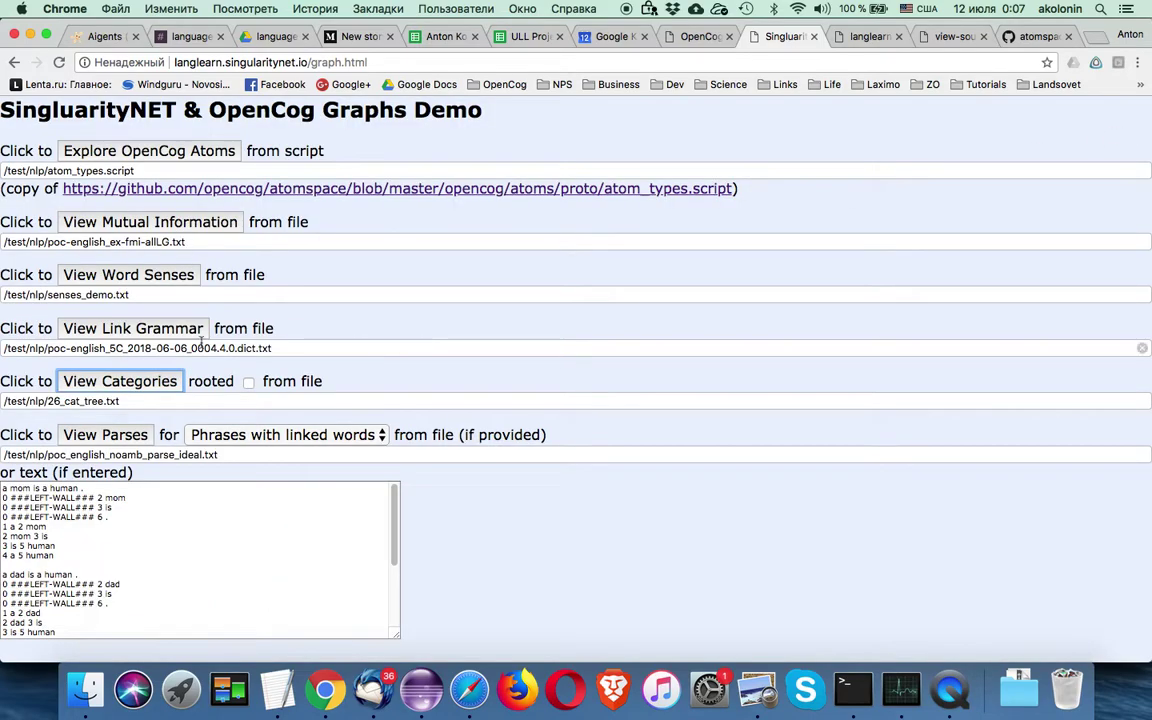
- Open the link grammar dictionary graph, filter it to the "wood" node, and clear the filter
{"action": "left_click", "coordinate": [135, 328]}
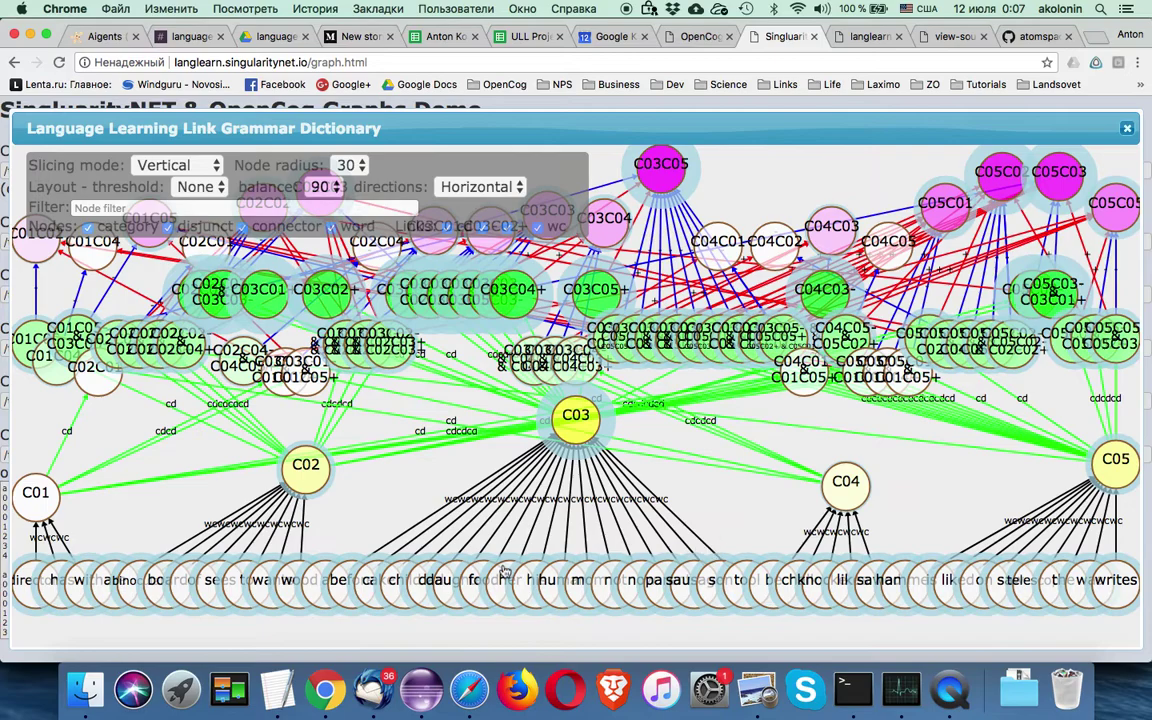
{"action": "left_click", "coordinate": [290, 589]}
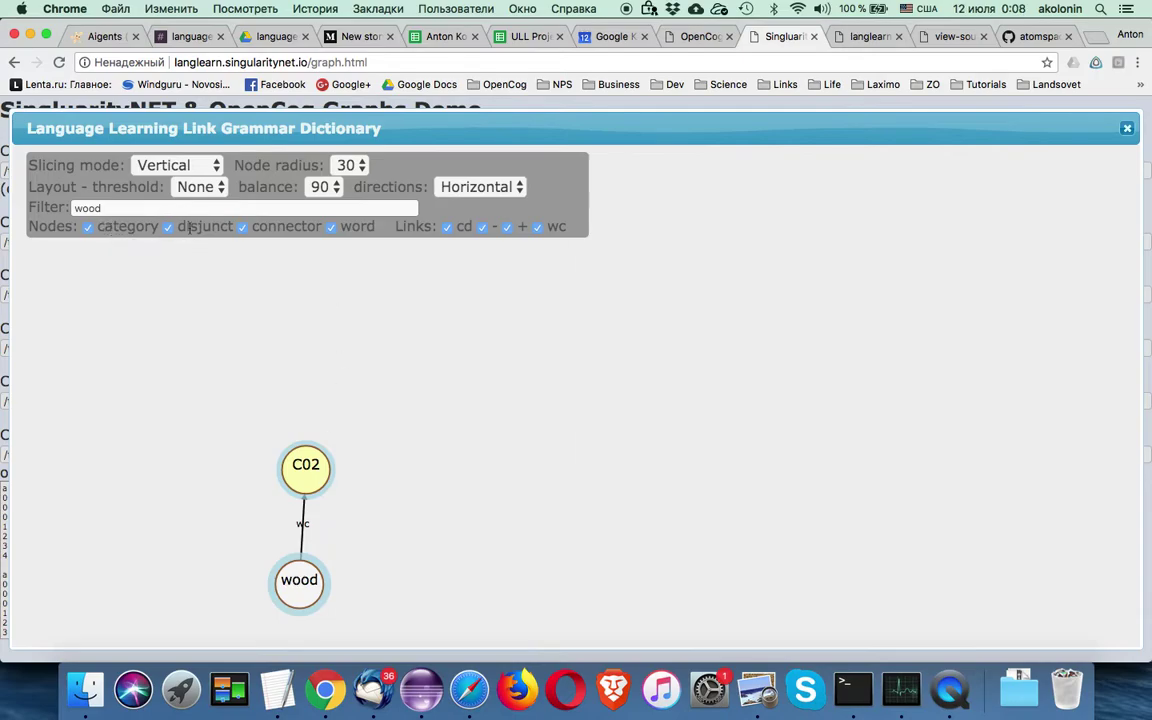
{"action": "left_click", "coordinate": [409, 210]}
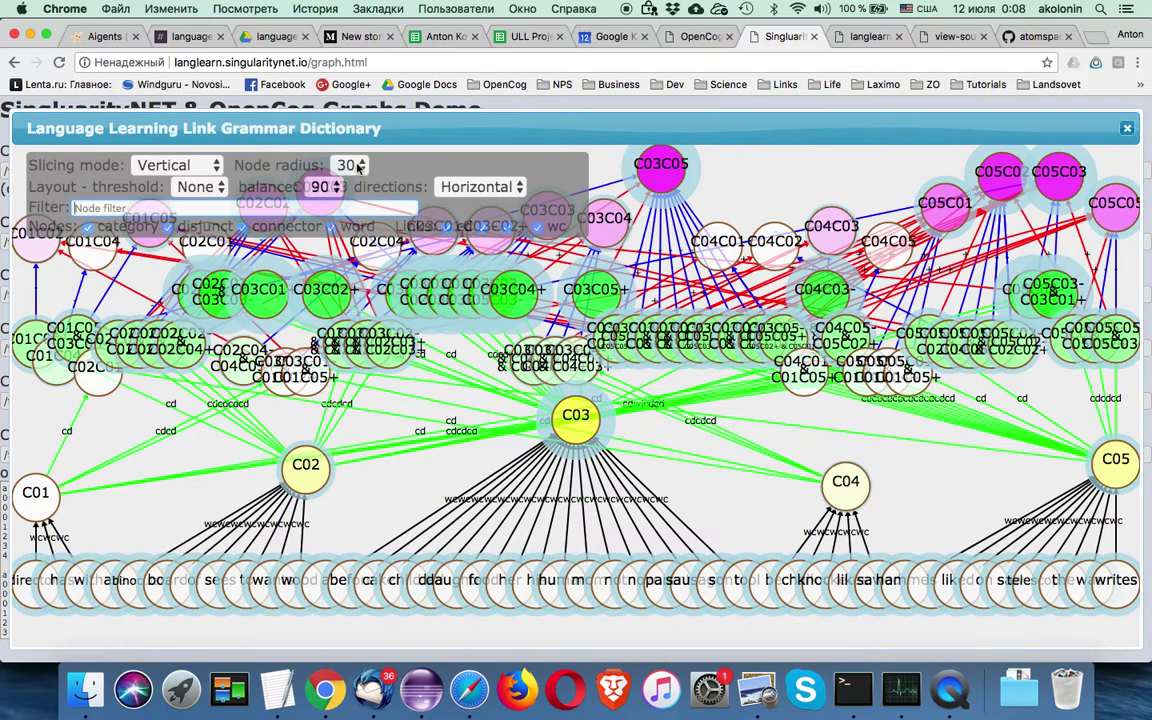
- Move the graph settings overlay down over the word nodes, and hide the connector, disjunct and category nodes
{"action": "left_click_drag", "start_coordinate": [357, 150], "coordinate": [921, 578]}
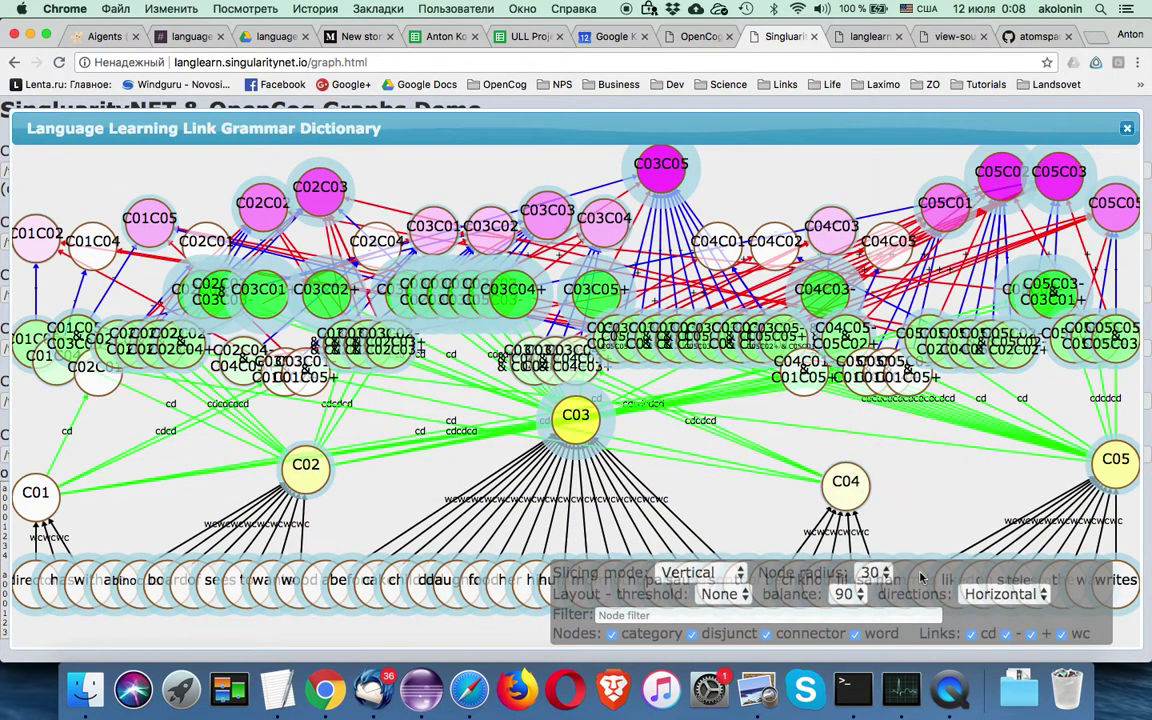
{"action": "left_click", "coordinate": [766, 634]}
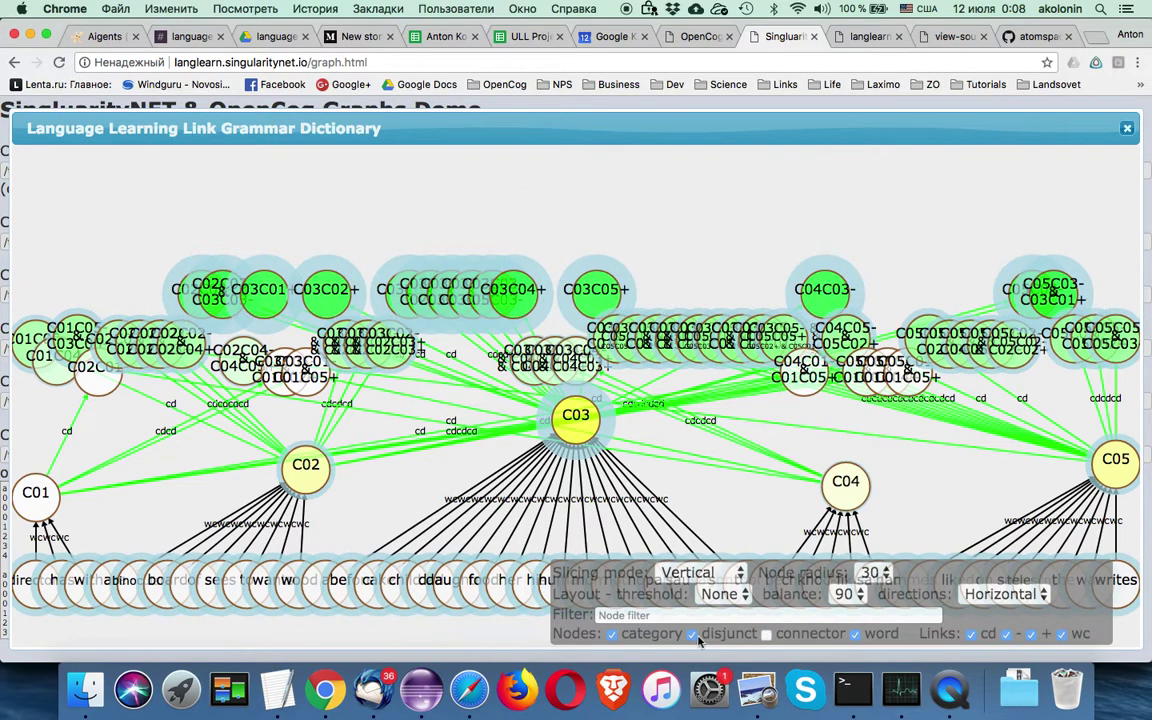
{"action": "left_click", "coordinate": [692, 634]}
{"action": "left_click", "coordinate": [612, 634]}
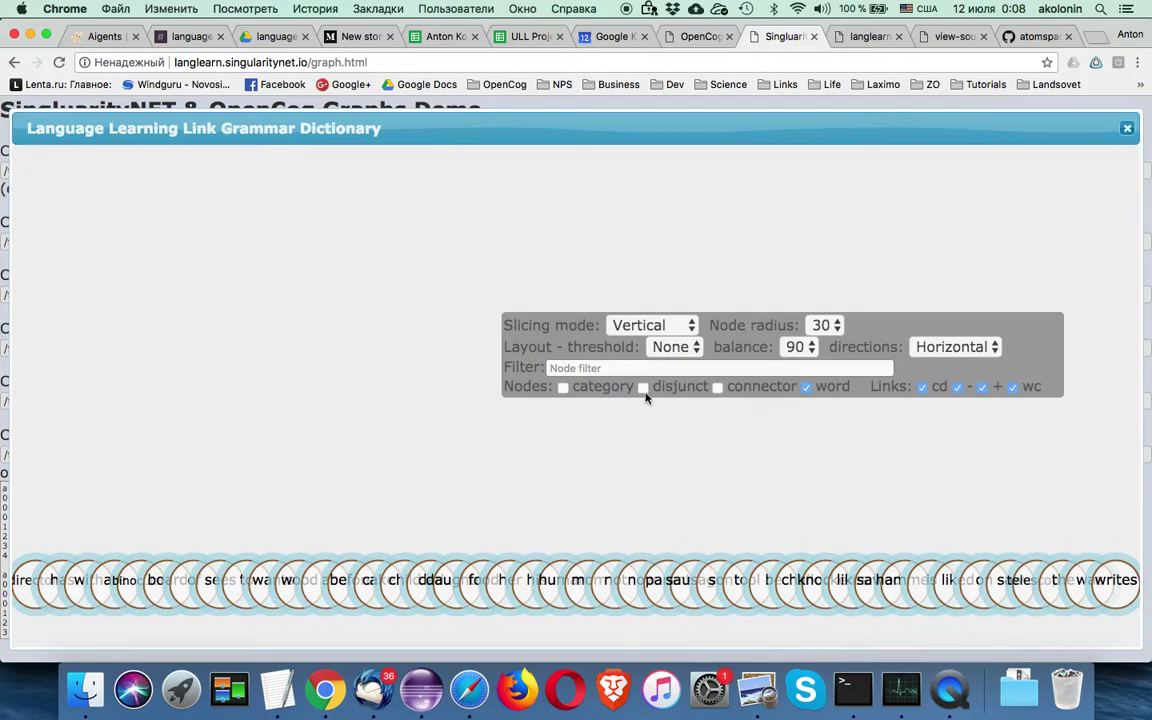
- Show the category and disjunct nodes again, filter the dictionary graph to C03, and move the settings overlay upward
{"action": "left_click", "coordinate": [562, 388]}
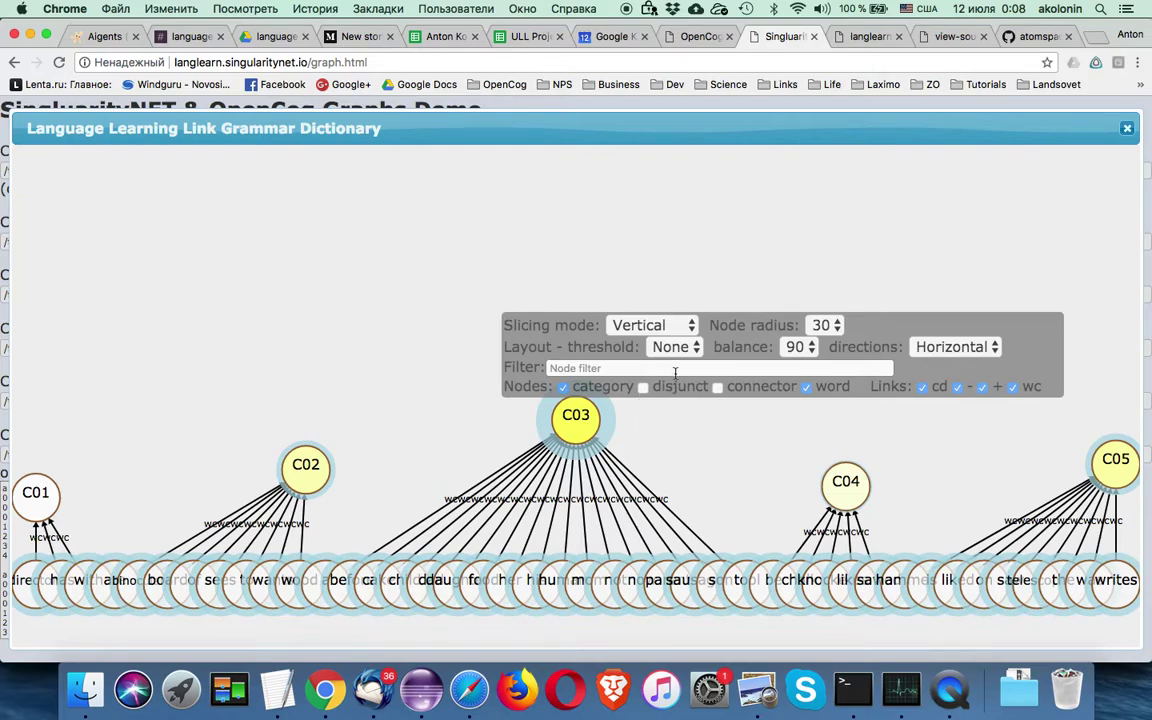
{"action": "left_click", "coordinate": [644, 388]}
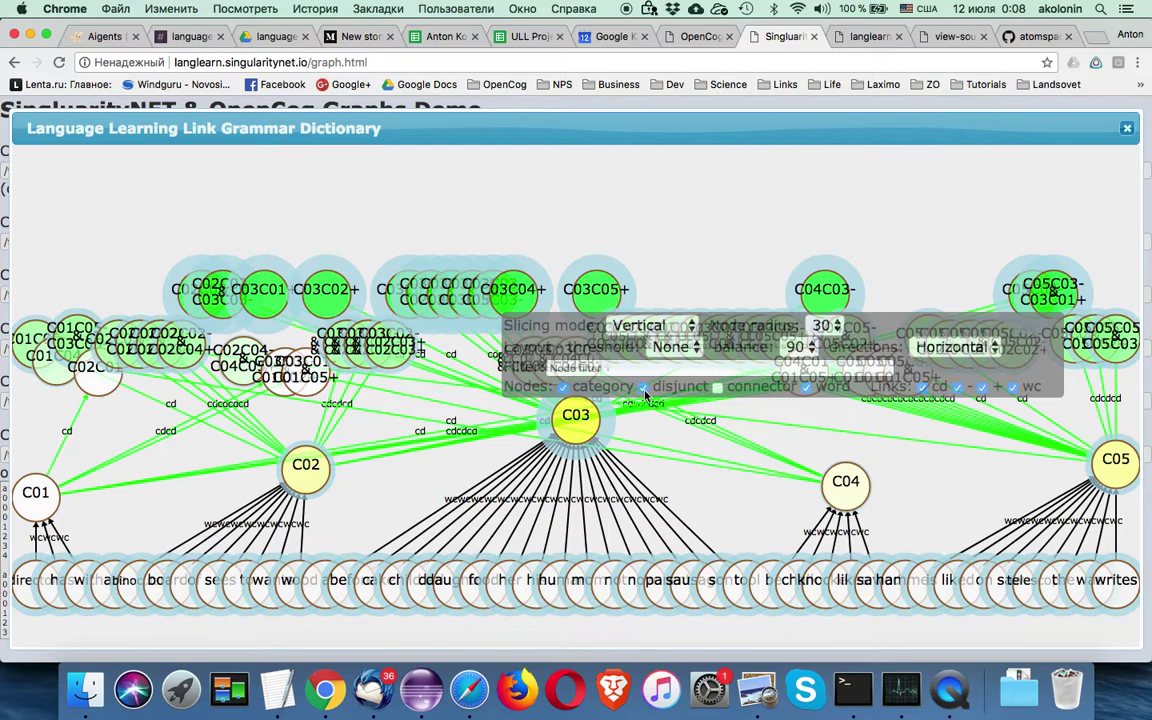
{"action": "left_click", "coordinate": [572, 416]}
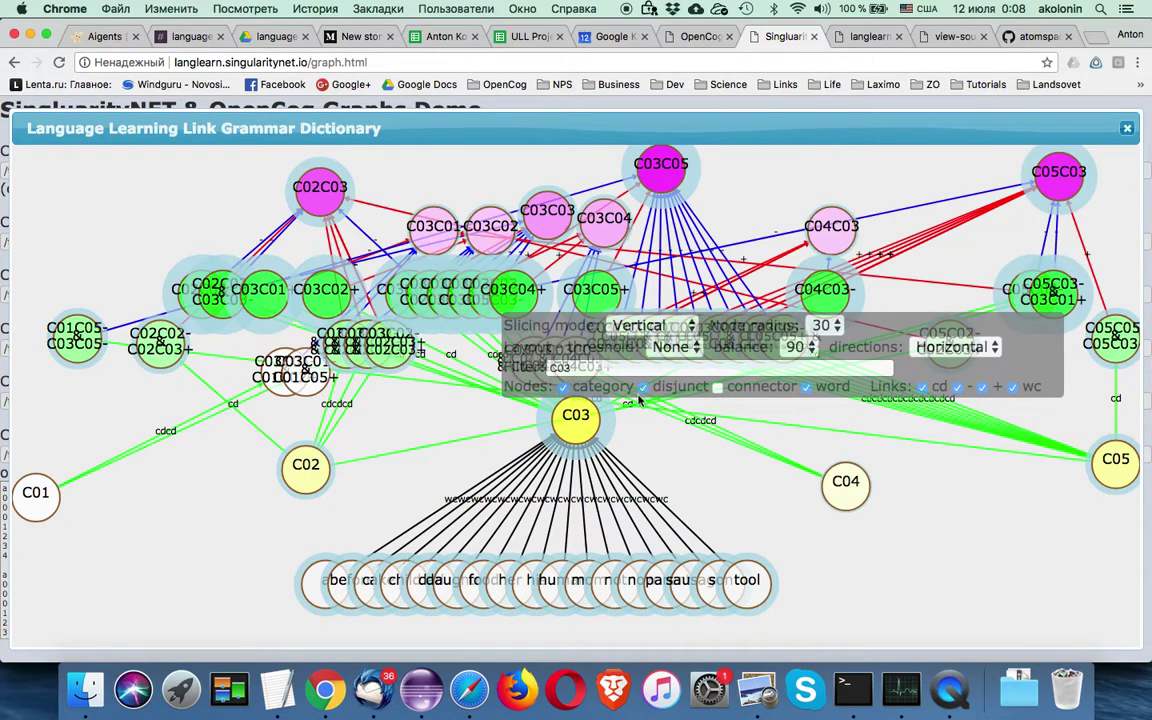
{"action": "left_click", "coordinate": [822, 327]}
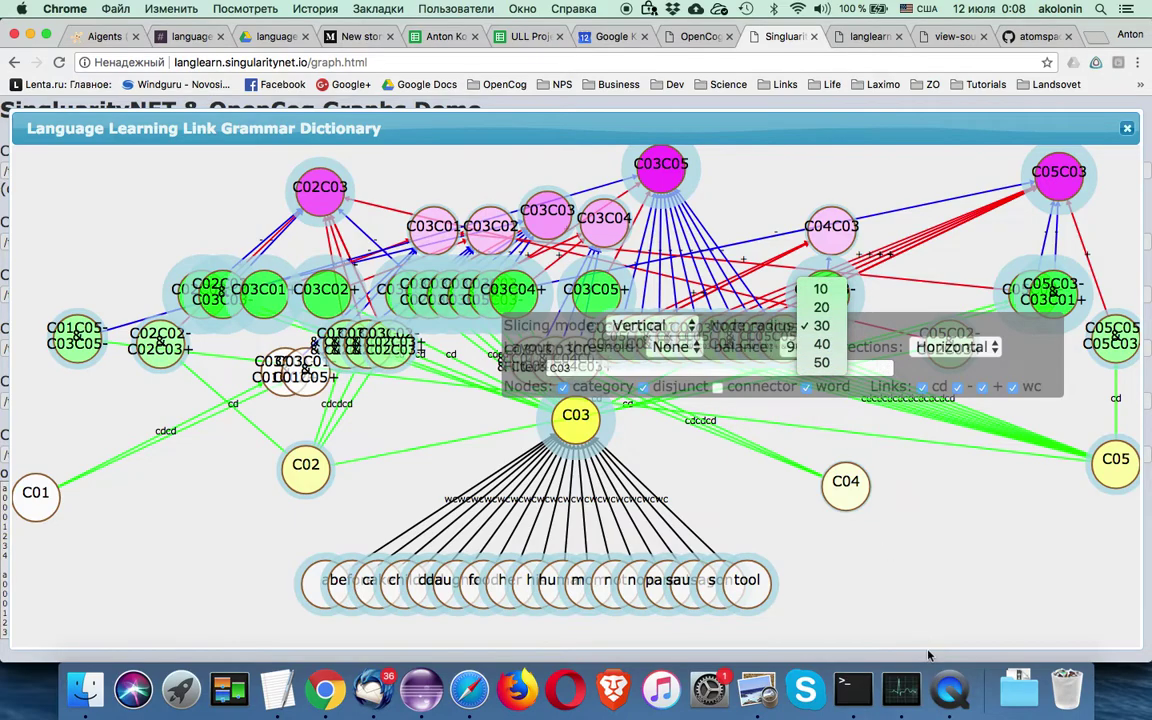
{"action": "left_click", "coordinate": [821, 327]}
{"action": "left_click_drag", "start_coordinate": [1003, 344], "coordinate": [686, 186]}
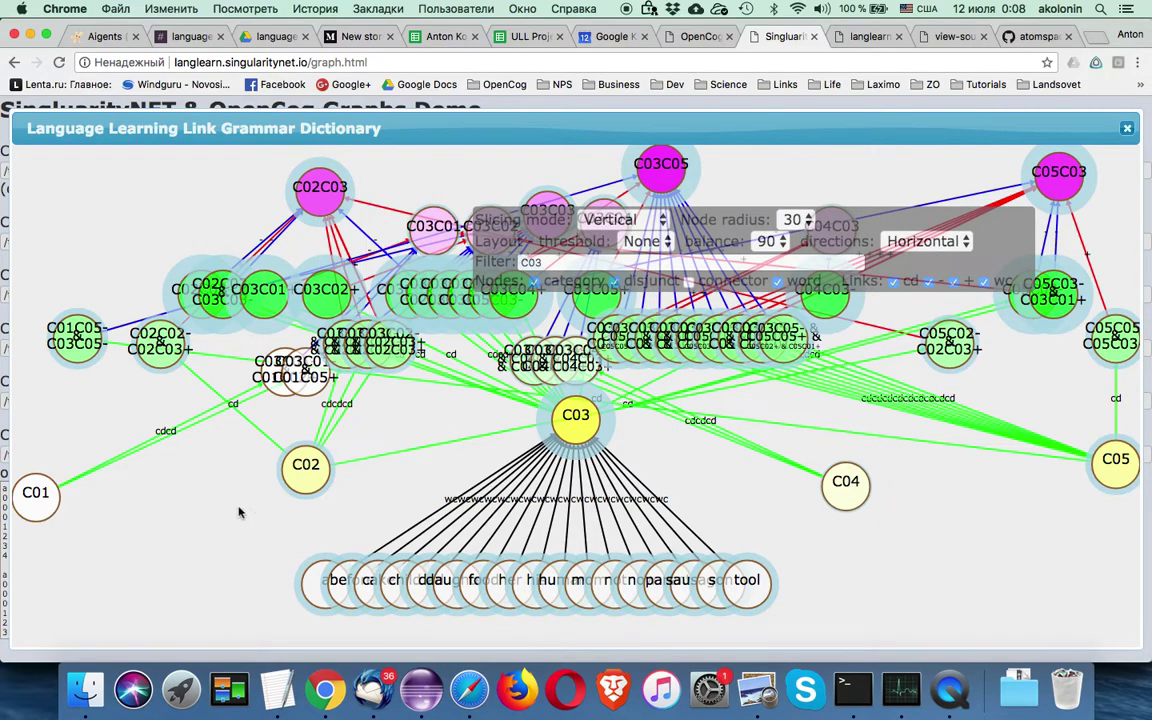
- Filter the dictionary graph to C01, C02C01- with connector nodes shown, C02C01, and C01 again
{"action": "left_click", "coordinate": [33, 494]}
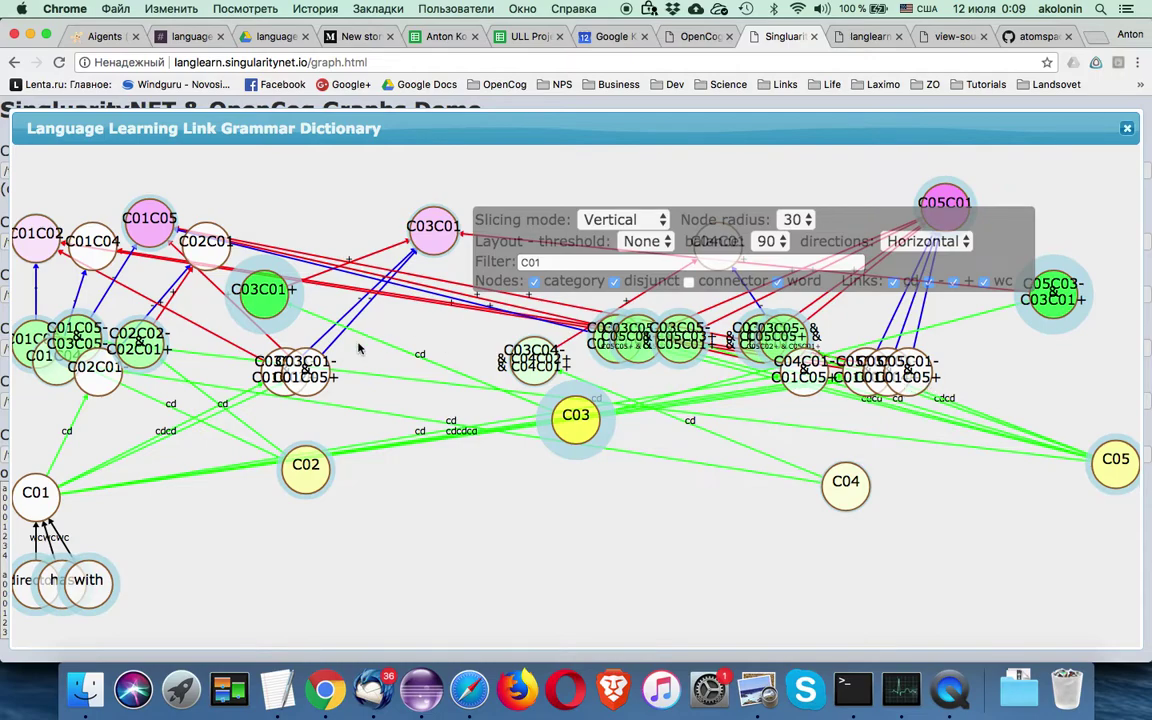
{"action": "left_click", "coordinate": [96, 385]}
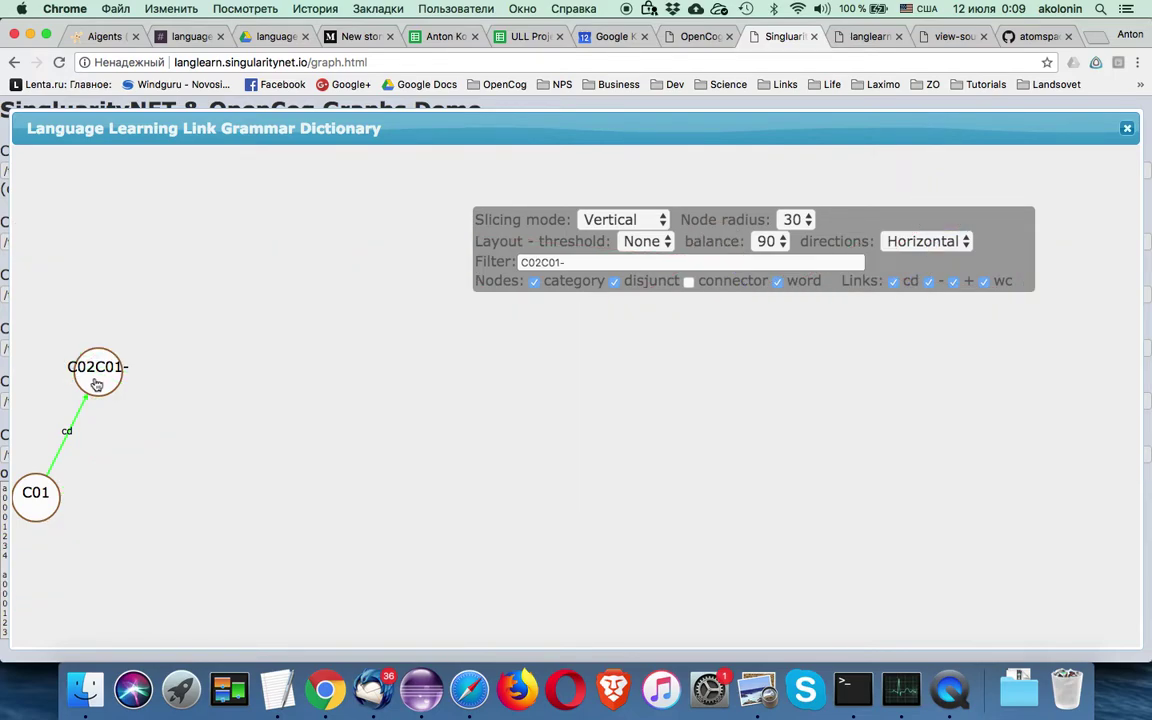
{"action": "left_click", "coordinate": [688, 281]}
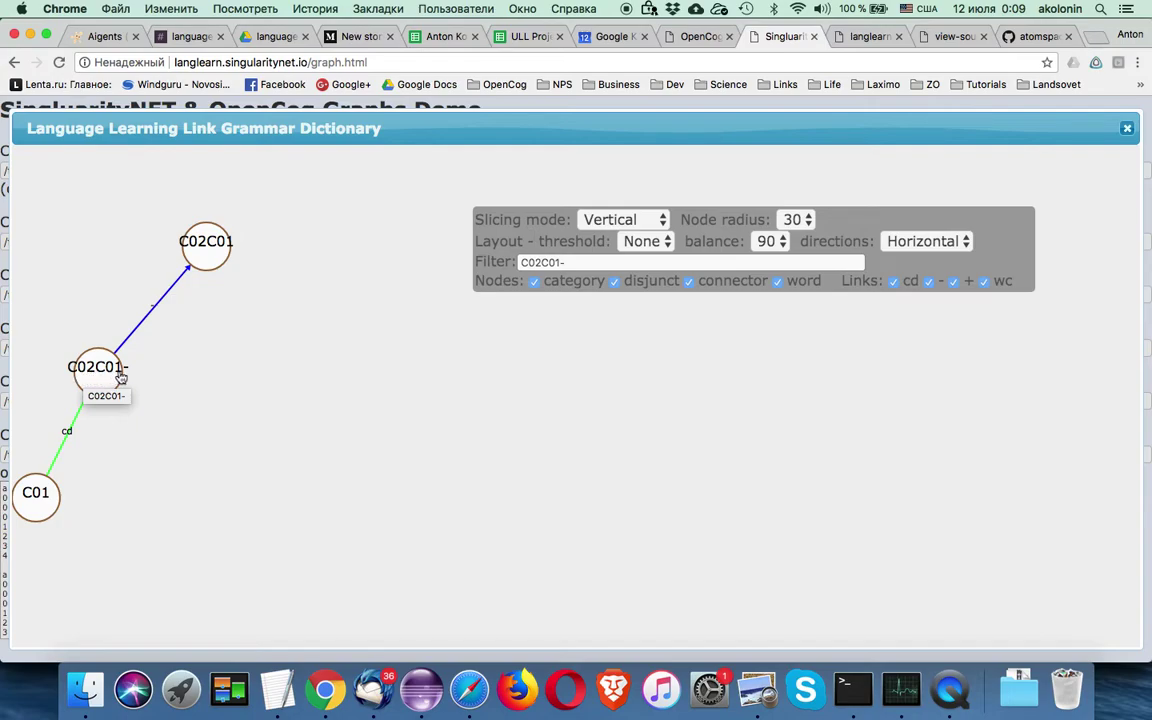
{"action": "left_click", "coordinate": [212, 254]}
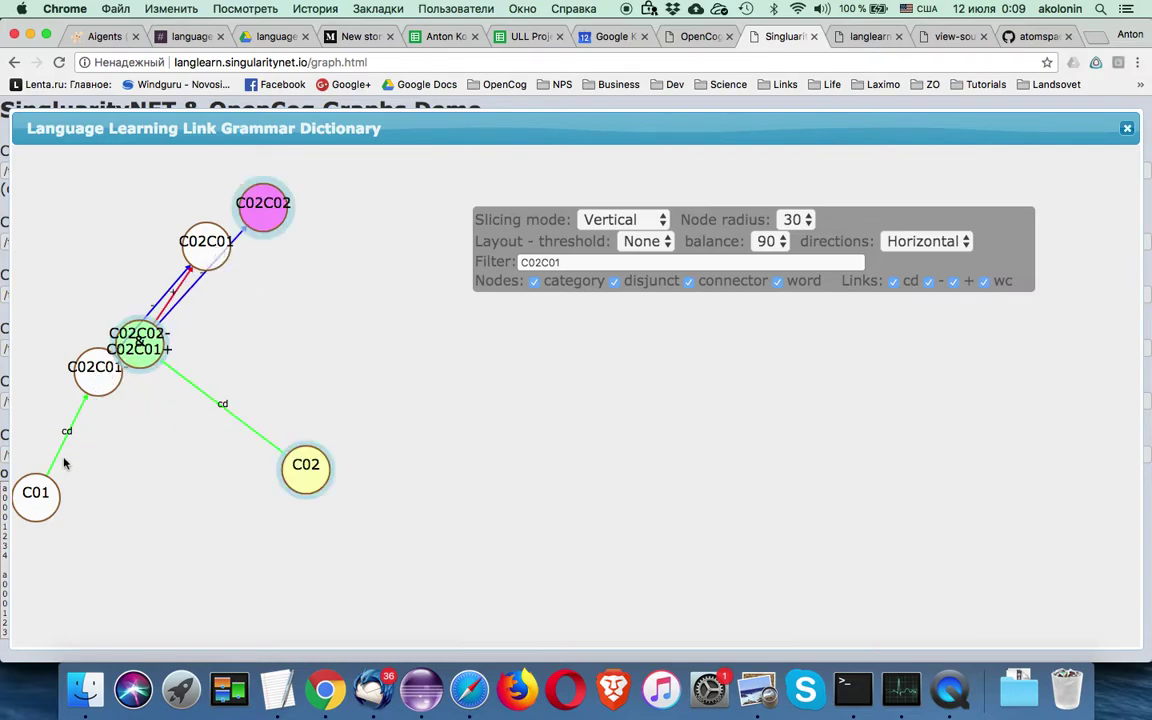
{"action": "left_click", "coordinate": [36, 507]}
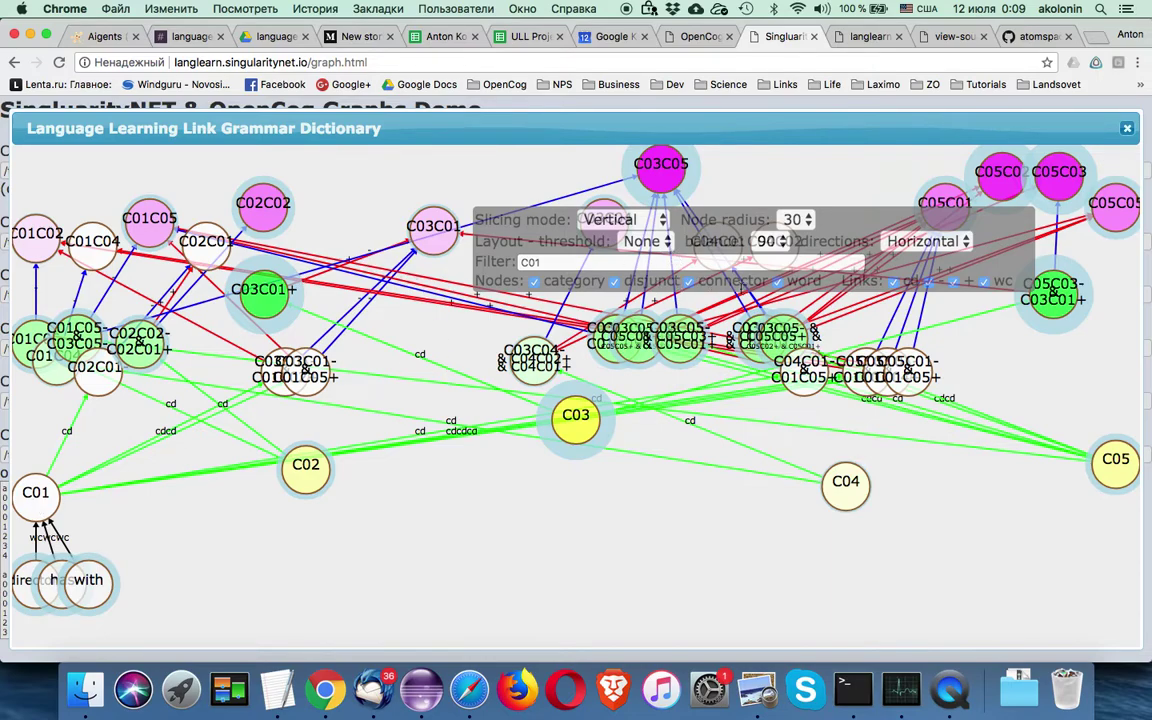
- Show only the connector nodes by hiding the category, word and disjunct nodes, and clear the C01 filter
{"action": "left_click", "coordinate": [534, 281]}
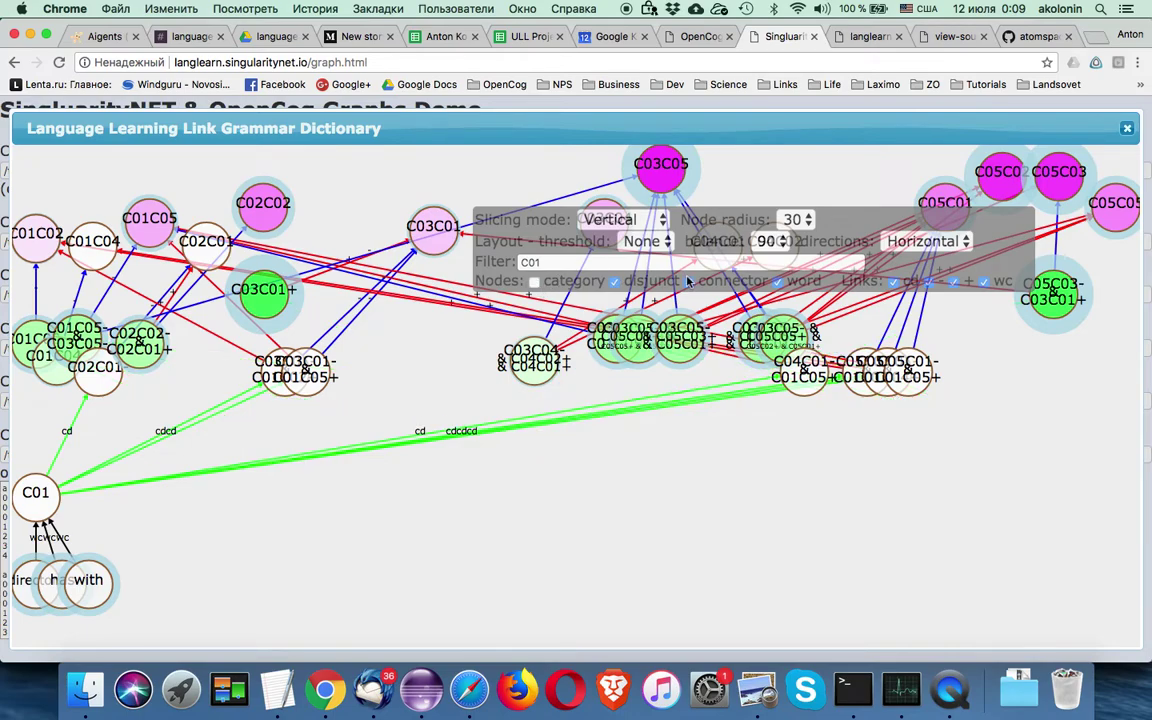
{"action": "left_click", "coordinate": [777, 282]}
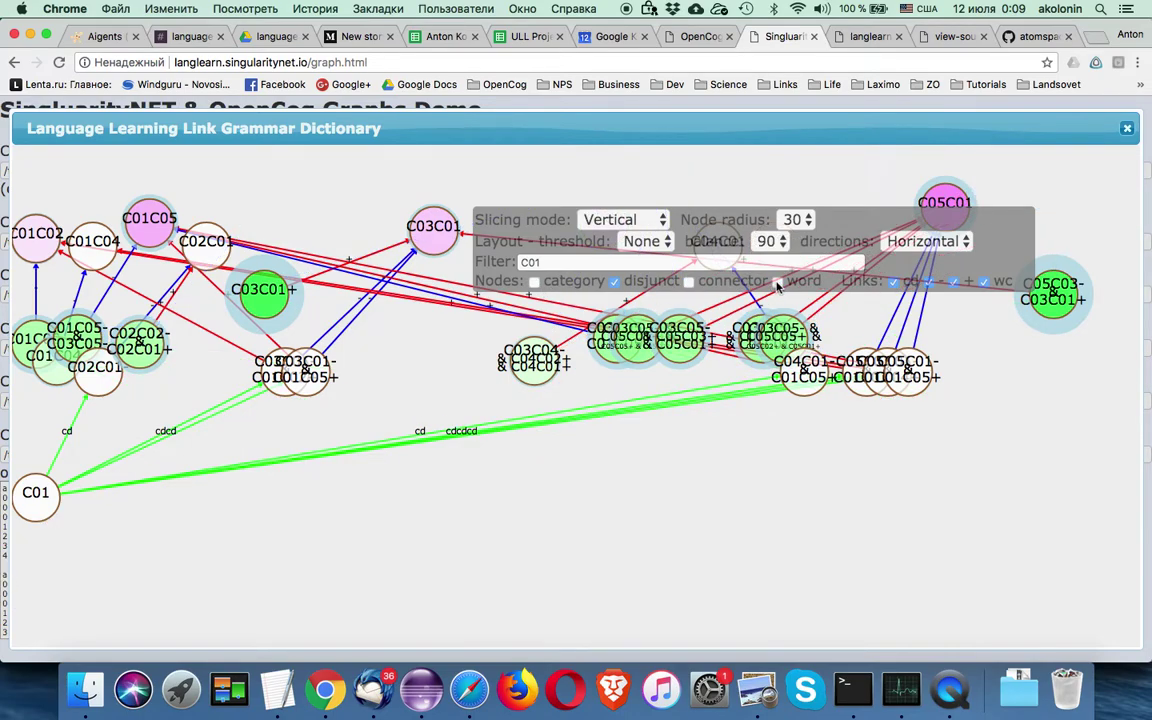
{"action": "left_click", "coordinate": [688, 282]}
{"action": "left_click", "coordinate": [615, 284]}
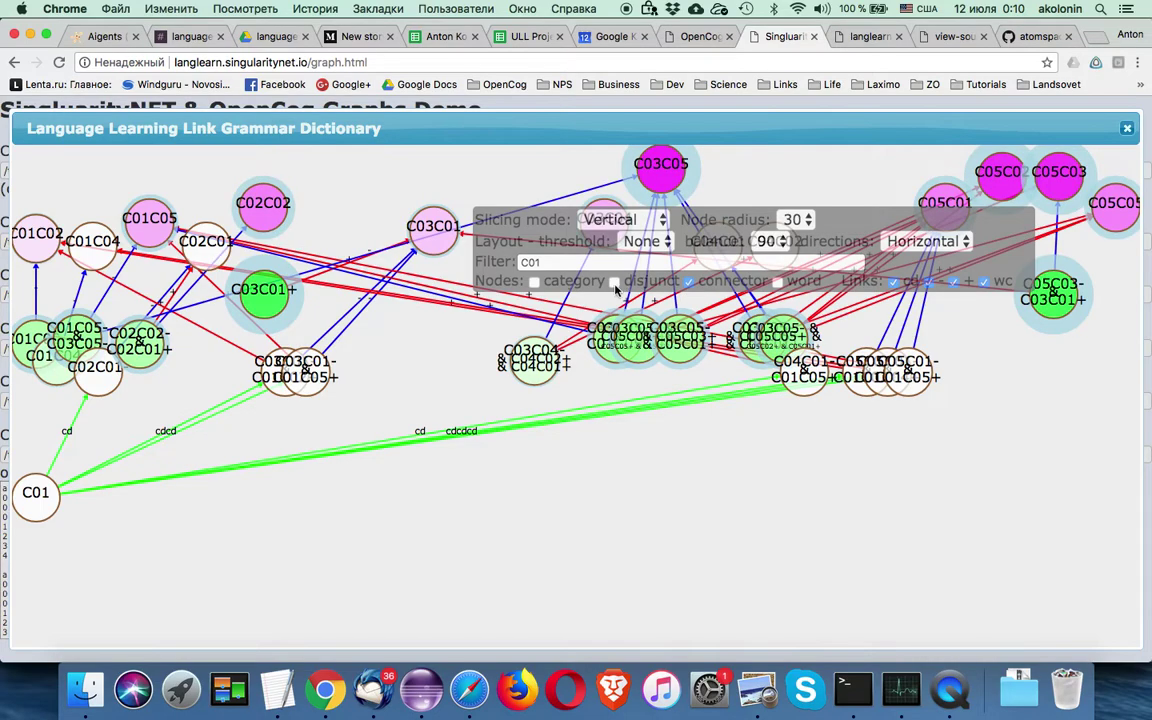
{"action": "left_click", "coordinate": [853, 262]}
{"action": "key", "text": "BackSpace"}
{"action": "key", "text": "BackSpace"}
{"action": "key", "text": "BackSpace"}
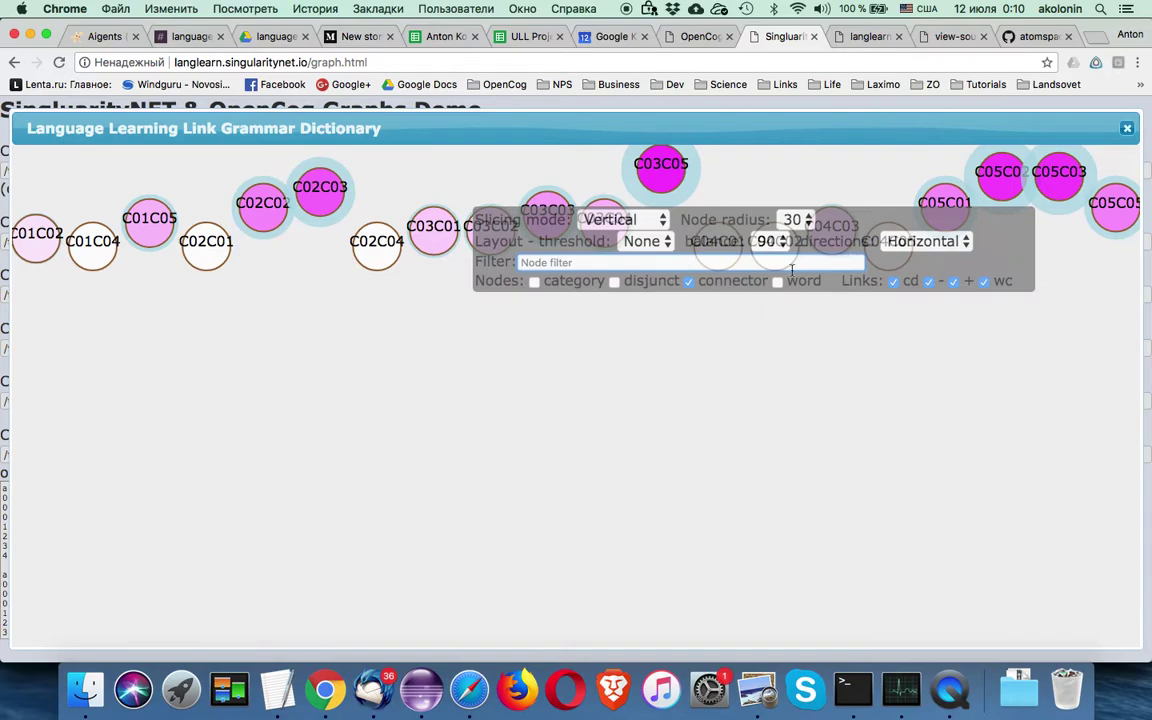
- Show the disjunct, category and word nodes again in the unfiltered dictionary graph
{"action": "left_click", "coordinate": [614, 282]}
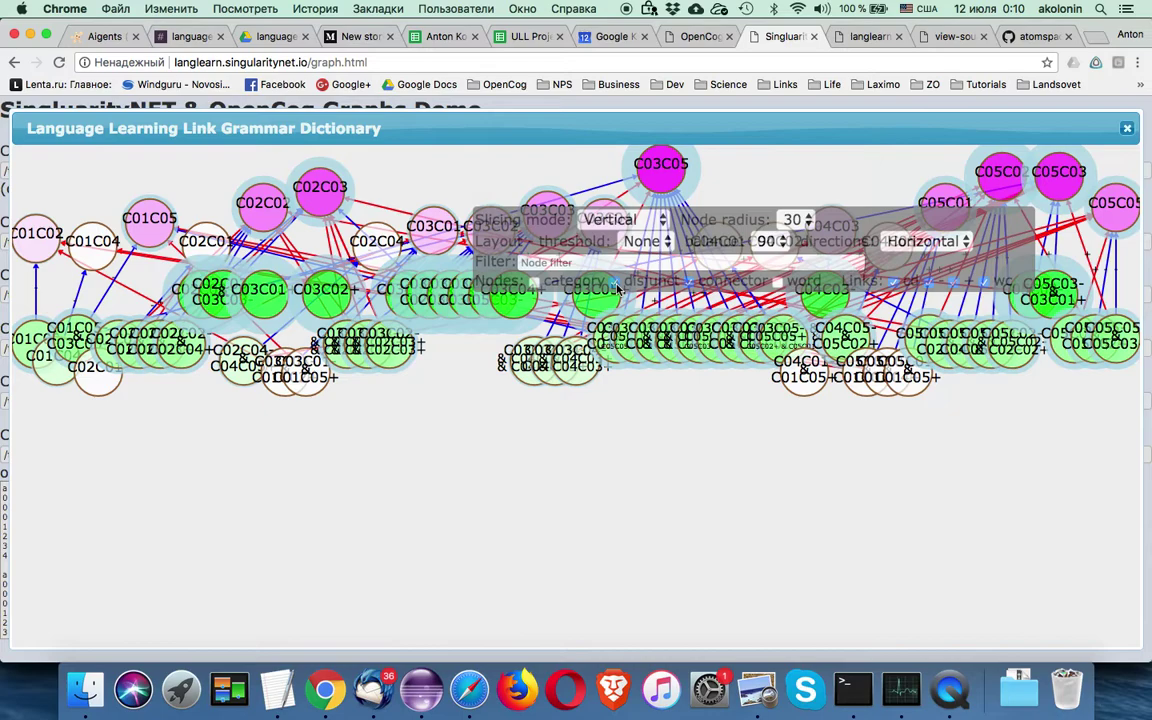
{"action": "left_click", "coordinate": [535, 285]}
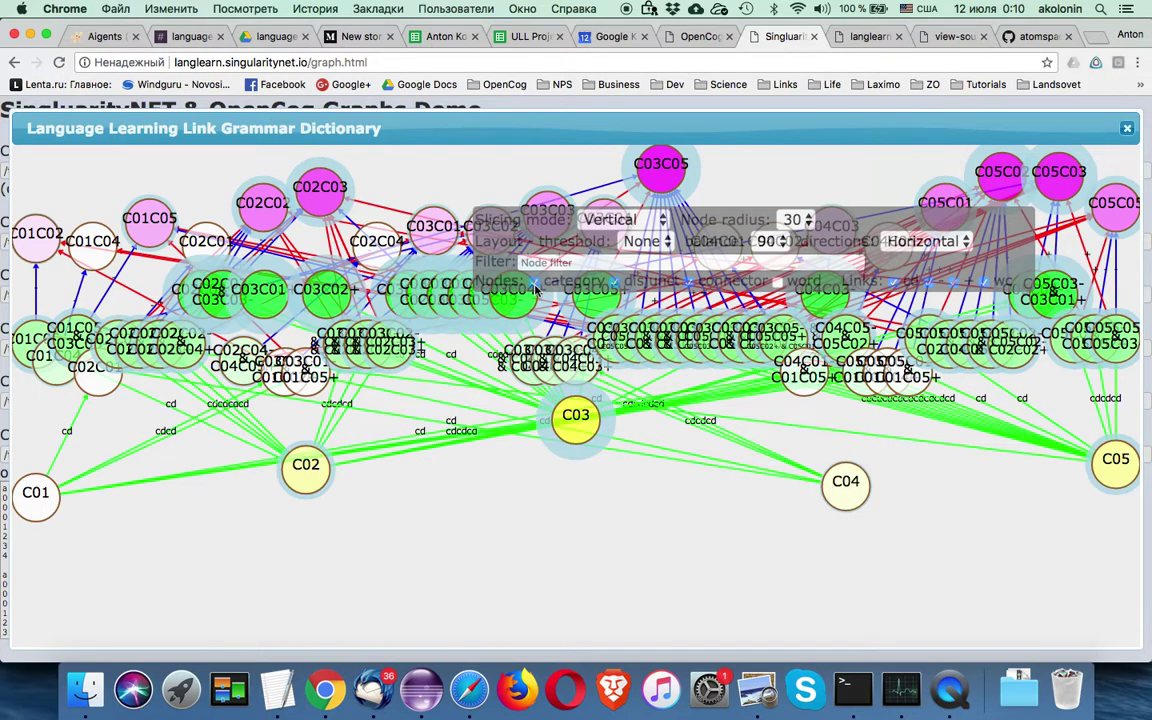
{"action": "left_click", "coordinate": [778, 284]}
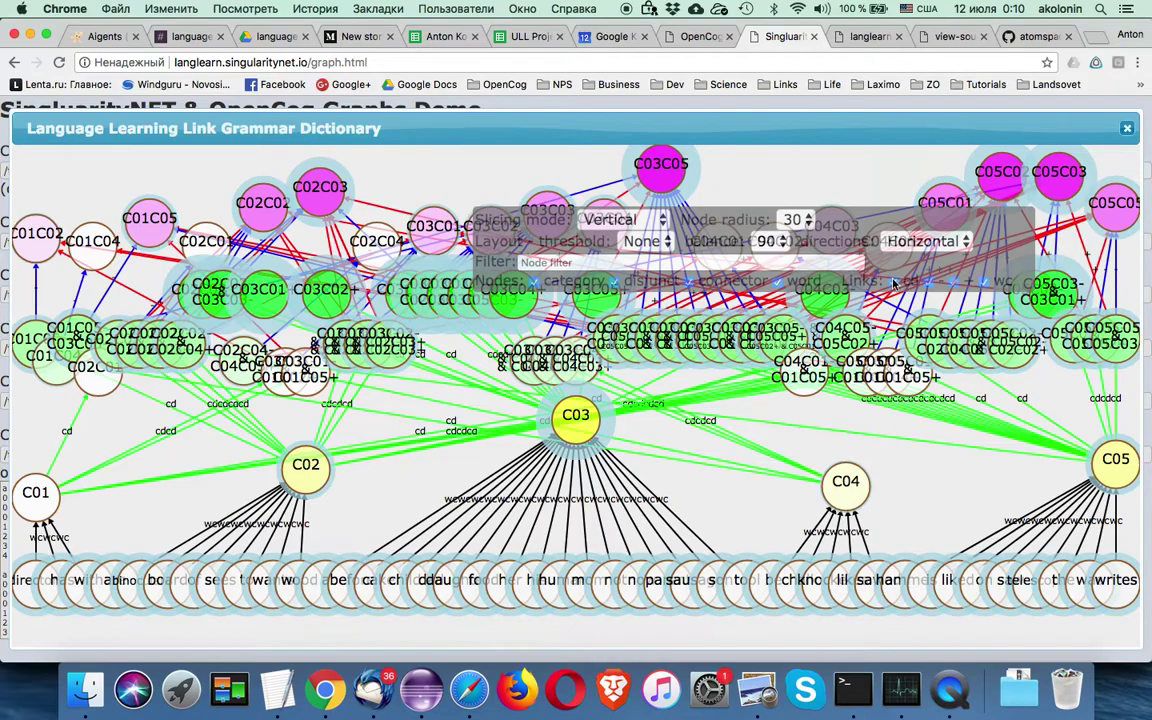
- Switch the cd and wc links of the dictionary graph off and on again, and close the graph
{"action": "left_click_drag", "start_coordinate": [858, 222], "coordinate": [675, 533]}
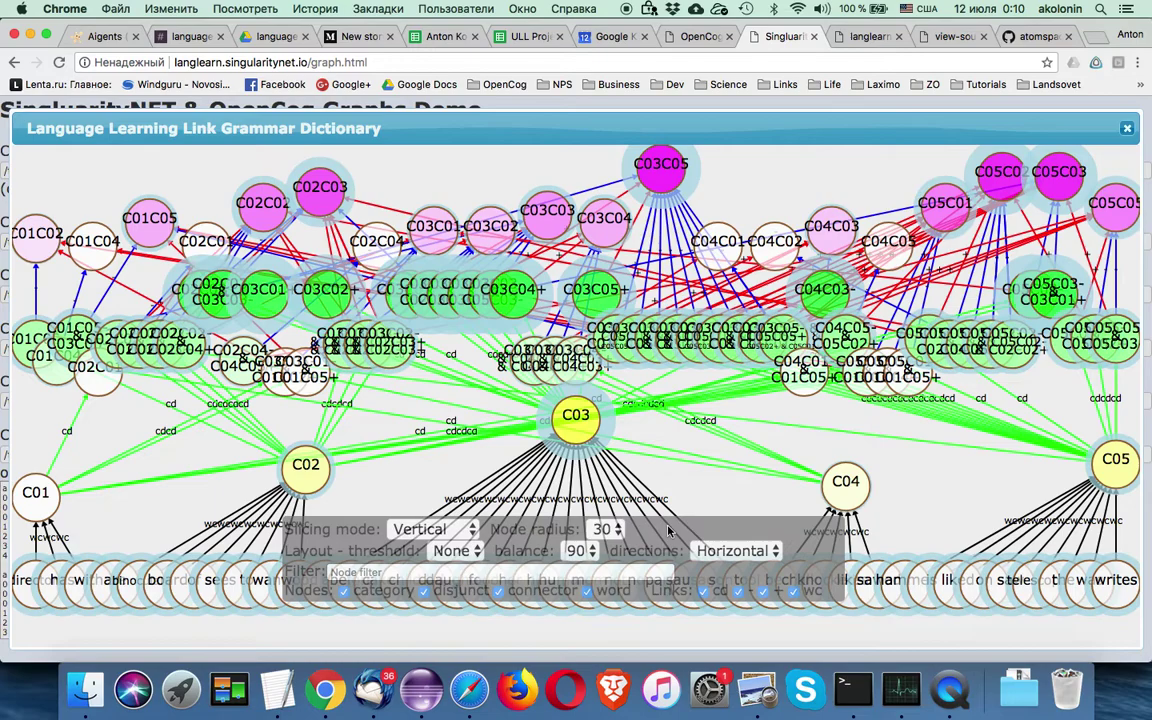
{"action": "left_click", "coordinate": [704, 591]}
{"action": "left_click", "coordinate": [704, 592]}
{"action": "left_click", "coordinate": [793, 591]}
{"action": "left_click", "coordinate": [793, 591]}
{"action": "left_click_drag", "start_coordinate": [775, 536], "coordinate": [765, 355]}
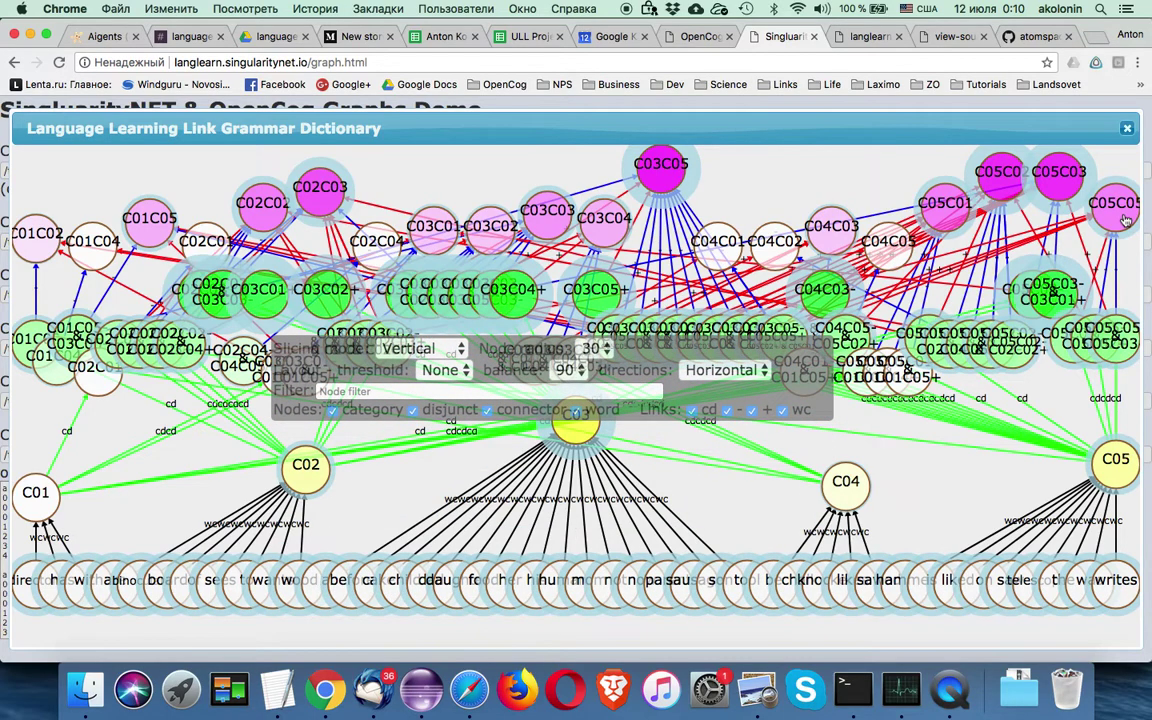
{"action": "left_click", "coordinate": [1127, 131]}
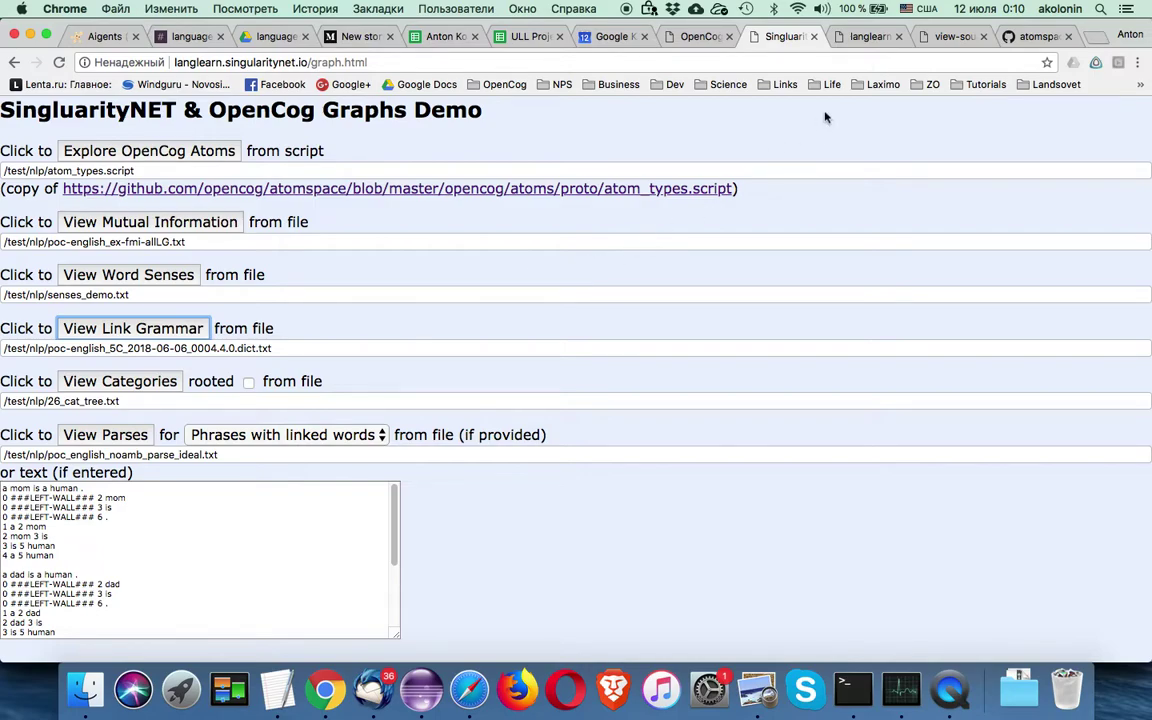
- View the poc_english.txt sentences and examine the script references at the start of the graph.html source
{"action": "left_click", "coordinate": [872, 40]}
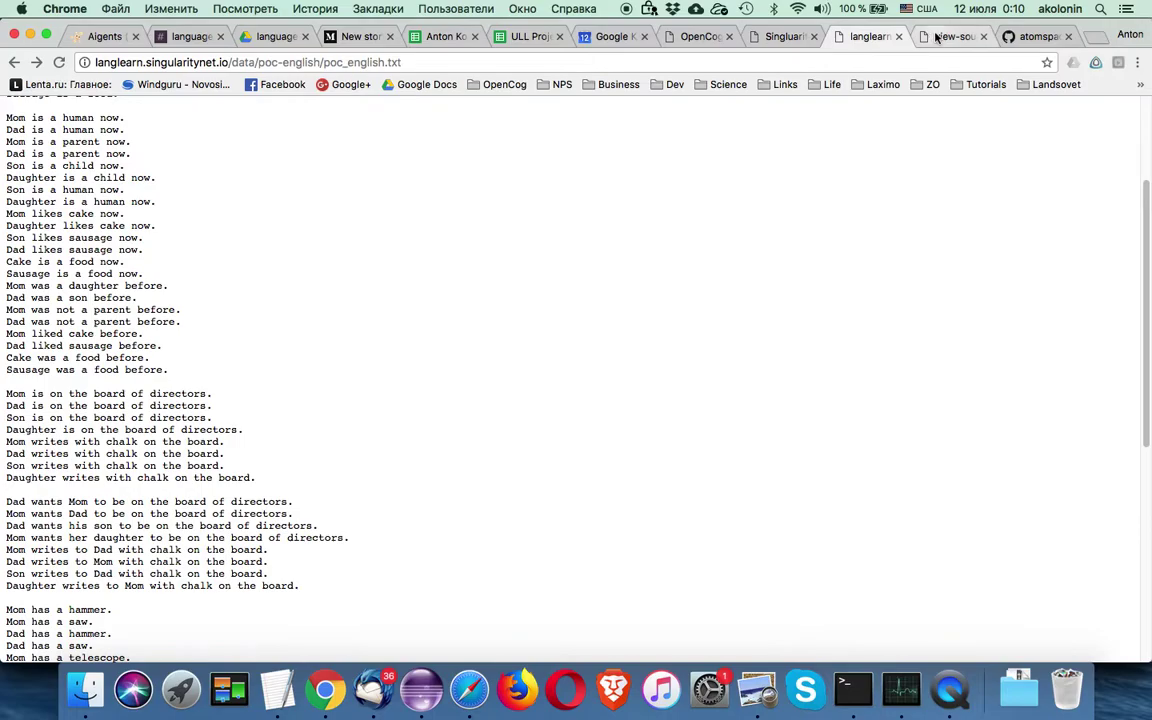
{"action": "left_click", "coordinate": [952, 36]}
{"action": "scroll", "coordinate": [614, 155], "scroll_direction": "down", "scroll_amount": 5}
{"action": "scroll", "coordinate": [614, 155], "scroll_direction": "up", "scroll_amount": 20}
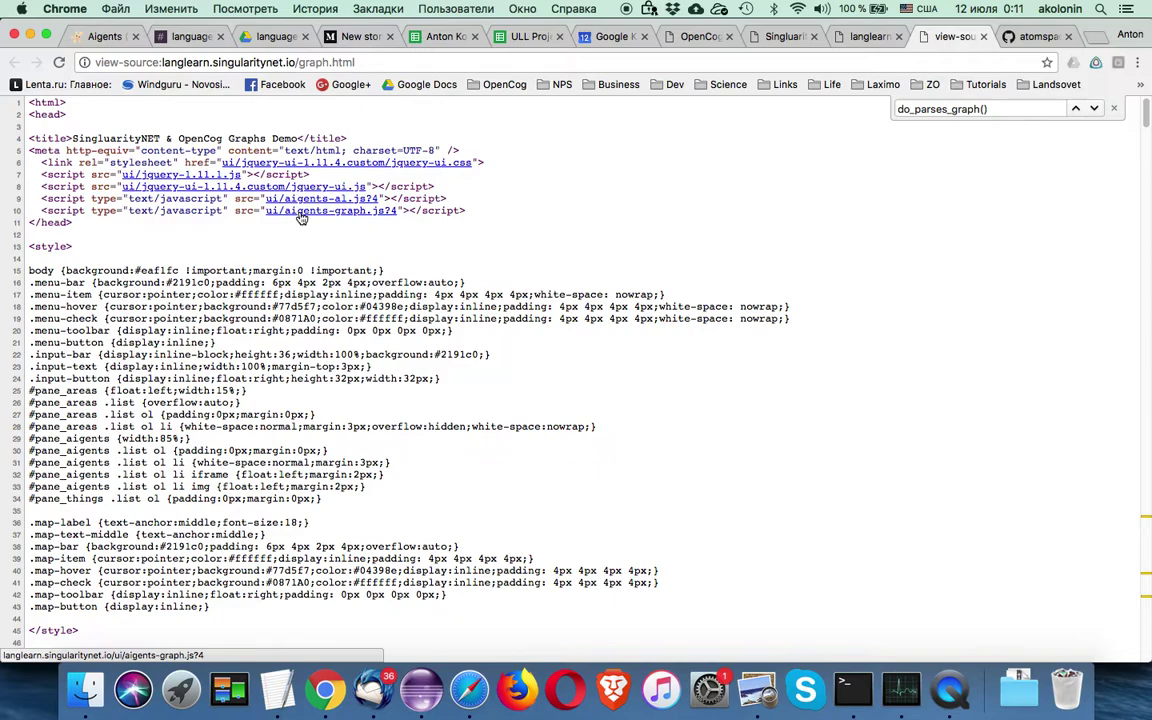
{"action": "scroll", "coordinate": [300, 218], "scroll_direction": "down", "scroll_amount": 3}
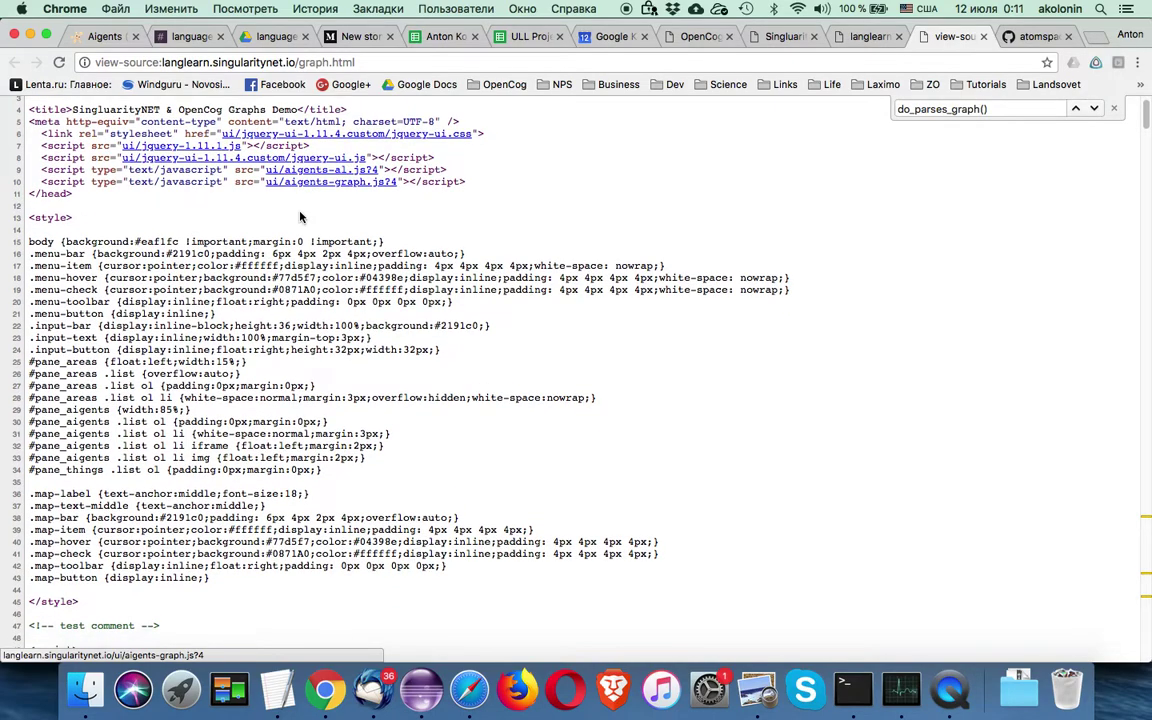
- Return to the graphs demo page and open the parses graph for phrases with linked words
{"action": "left_click", "coordinate": [781, 37]}
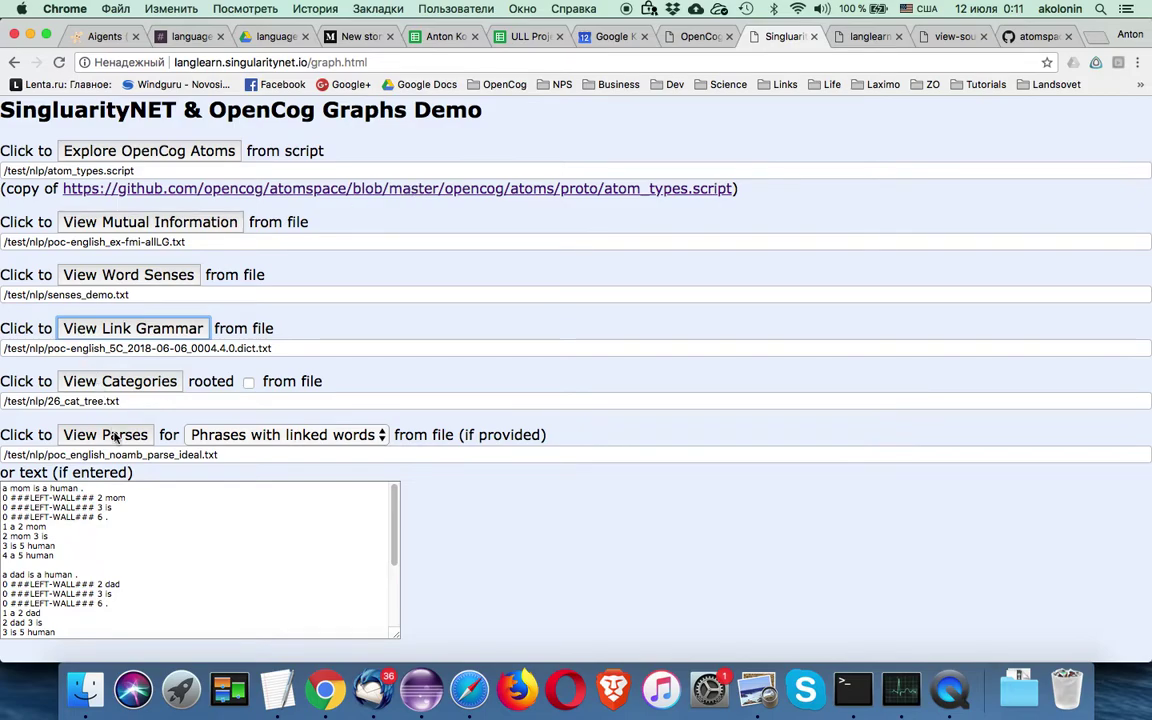
{"action": "left_click", "coordinate": [115, 437]}
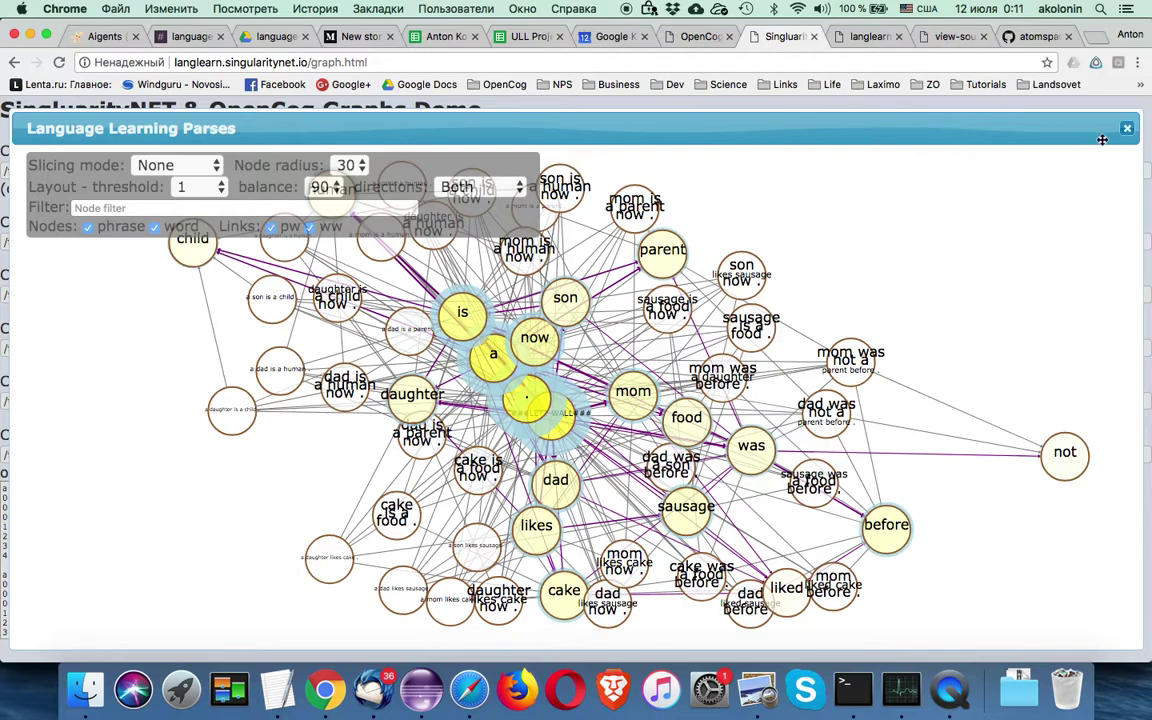
- Close the parses graph and open the link grammar graph for poc-english_5C_2018-06-06_0004.4.0.dict.txt
{"action": "key", "text": "Escape"}
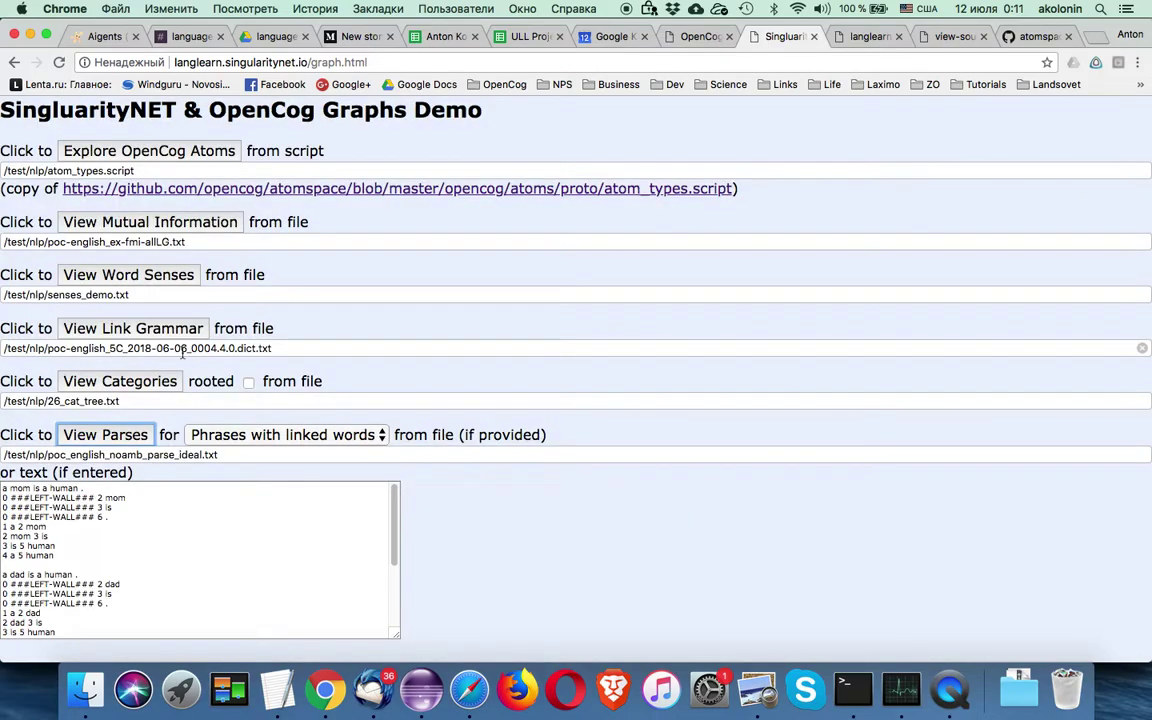
{"action": "left_click", "coordinate": [106, 330]}
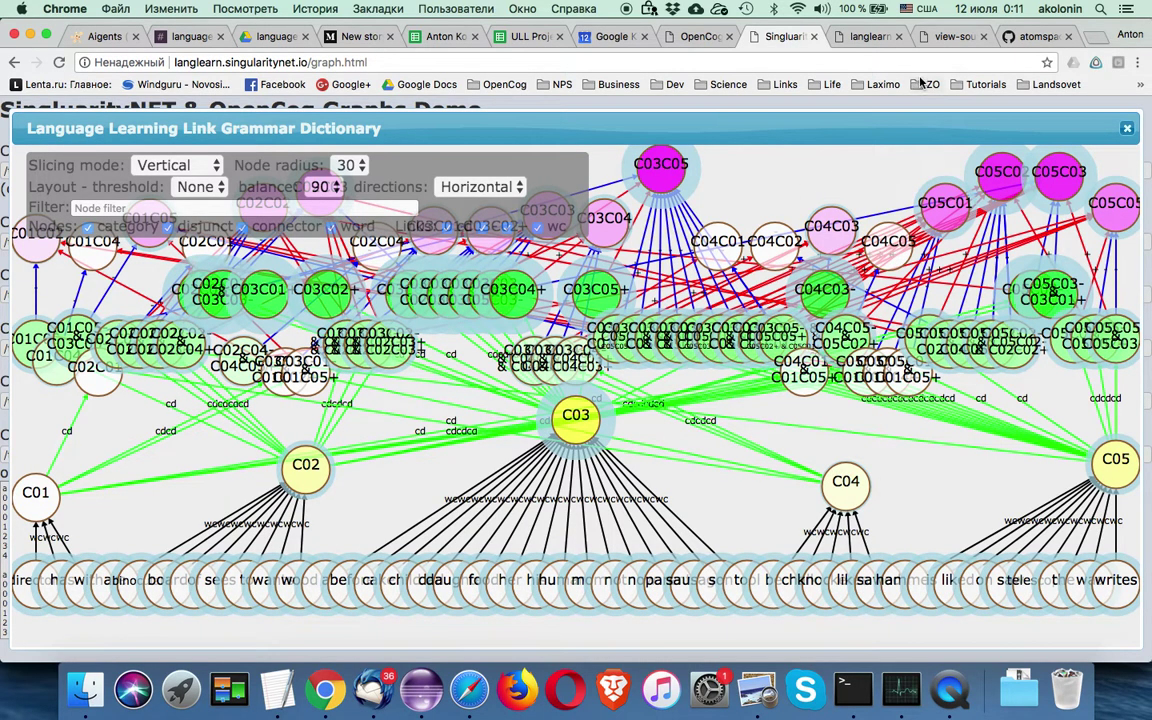
- Search the graph.html source for "grammar" and view the function that builds the link grammar graph
{"action": "left_click", "coordinate": [927, 40]}
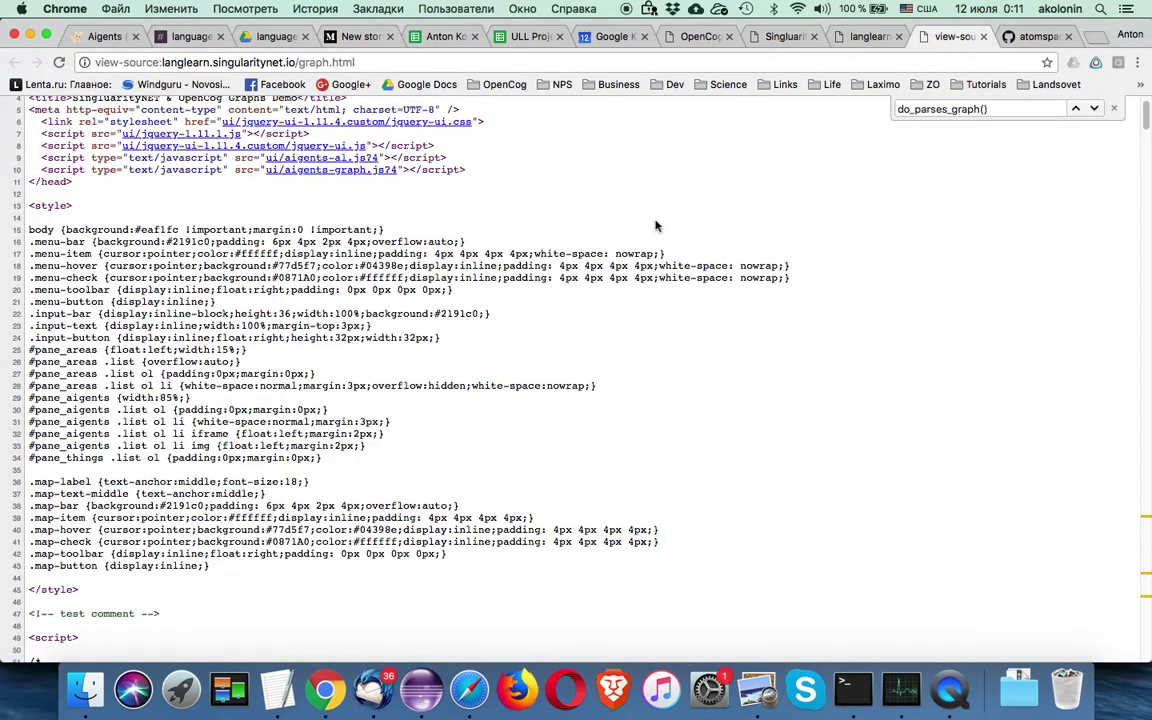
{"action": "key", "text": "super+f"}
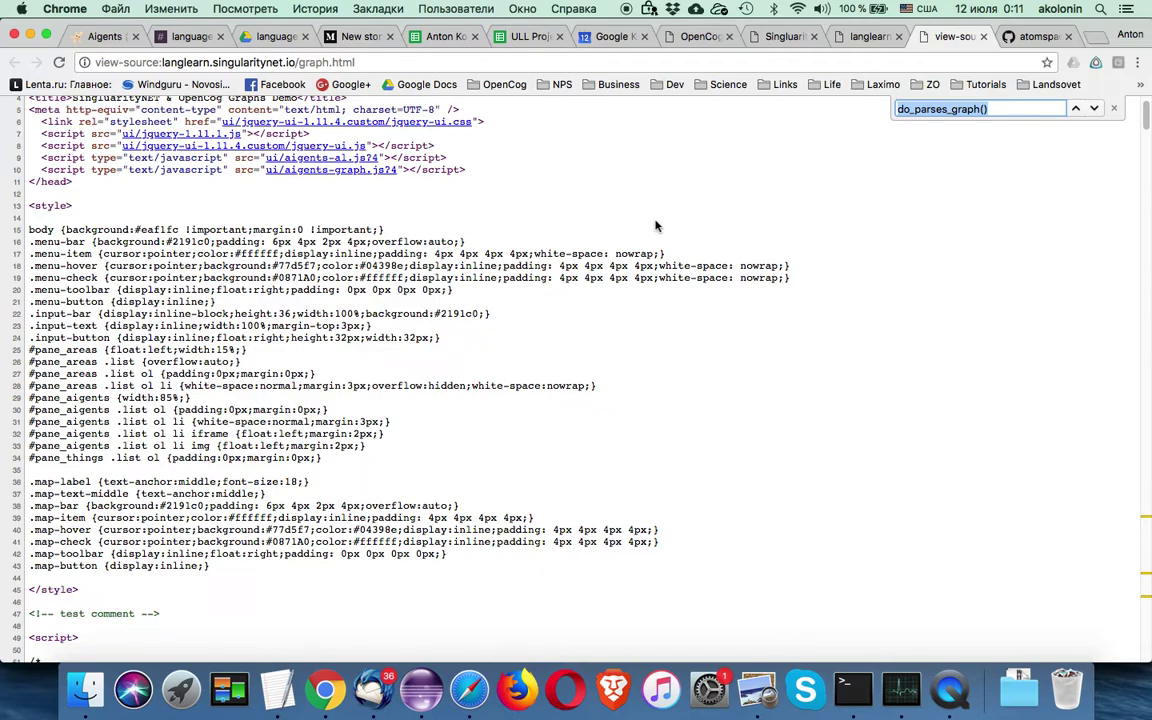
{"action": "type", "text": "grammar"}
{"action": "key", "text": "Return"}
{"action": "key", "text": "Return"}
{"action": "key", "text": "Return"}
{"action": "scroll", "coordinate": [476, 380], "scroll_direction": "down", "scroll_amount": 3}
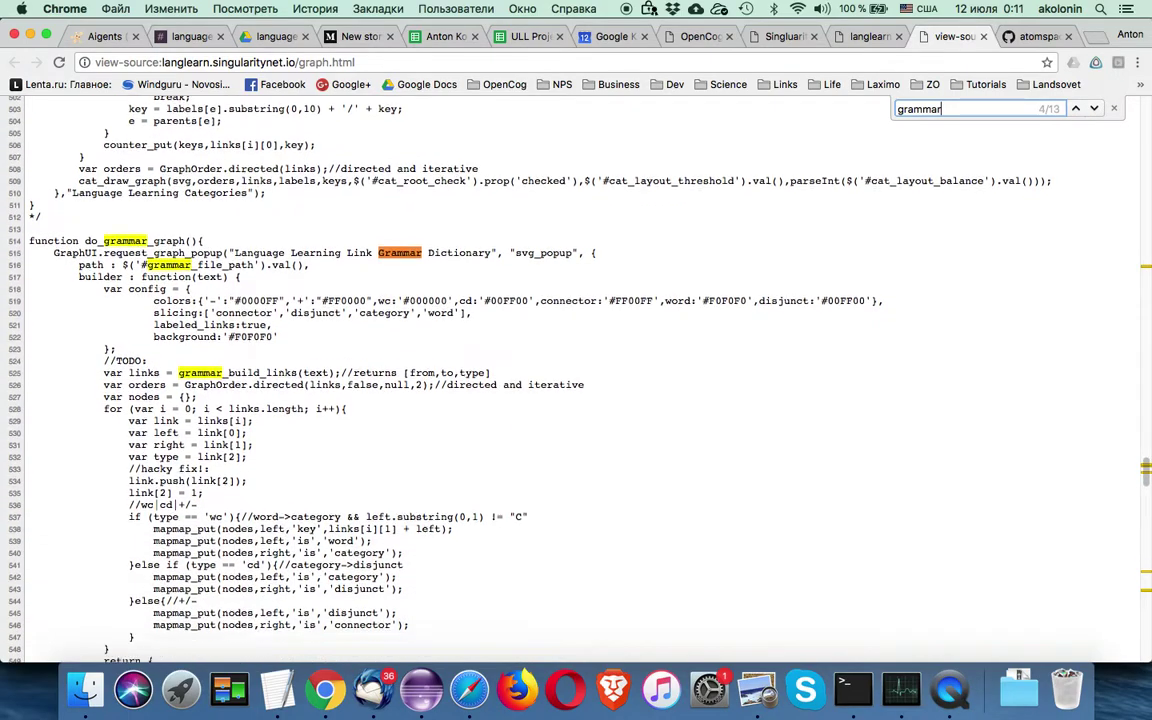
{"action": "scroll", "coordinate": [591, 205], "scroll_direction": "down", "scroll_amount": 2}
- Copy the function name do_grammar_graph and search the source for where it is called
{"action": "left_click", "coordinate": [125, 150]}
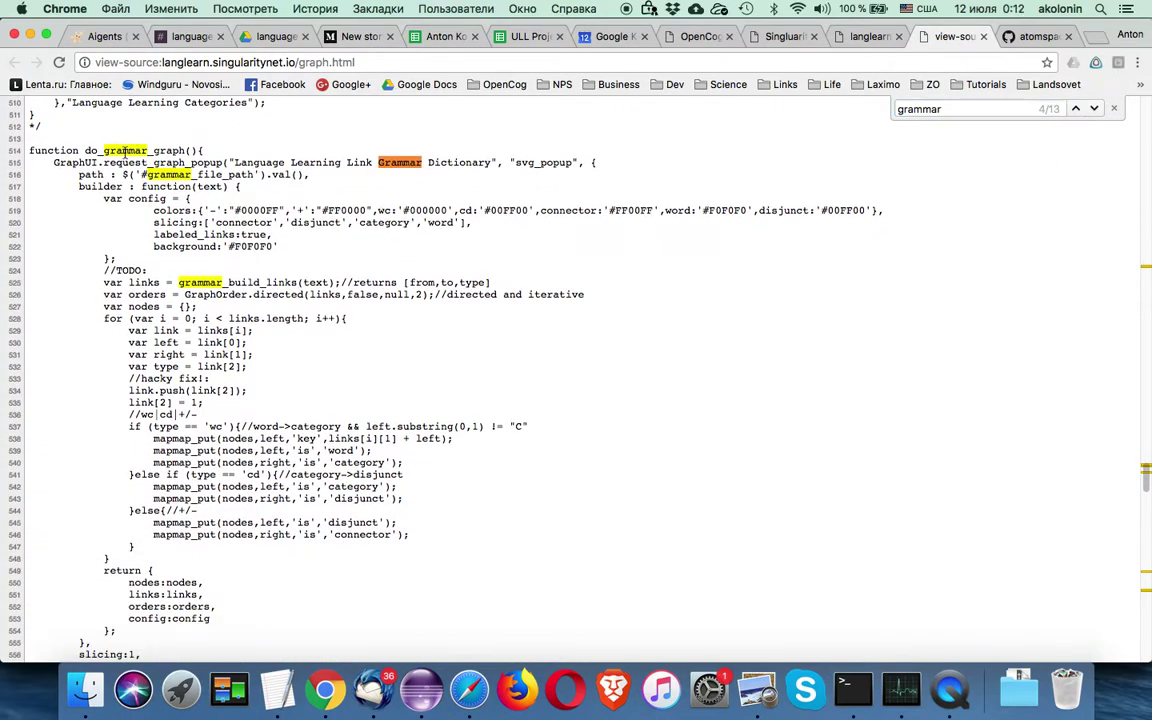
{"action": "left_click_drag", "start_coordinate": [86, 150], "coordinate": [186, 155]}
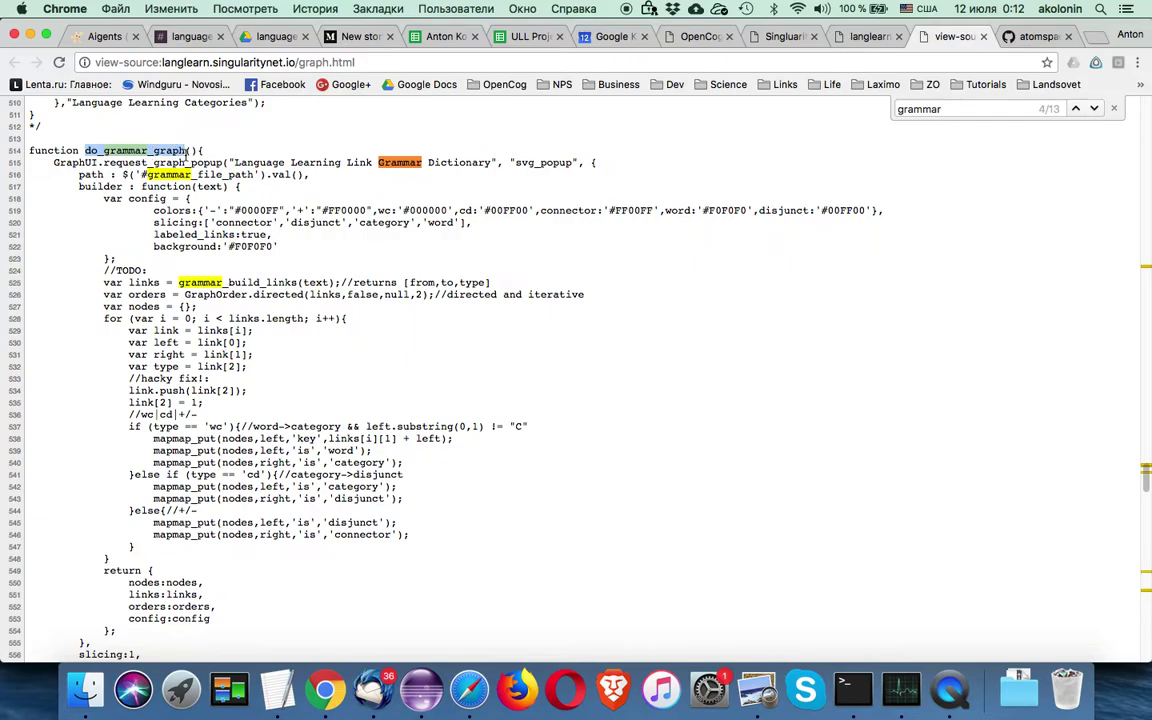
{"action": "key", "text": "super+c"}
{"action": "key", "text": "super+f"}
{"action": "key", "text": "super+v"}
{"action": "key", "text": "Return"}
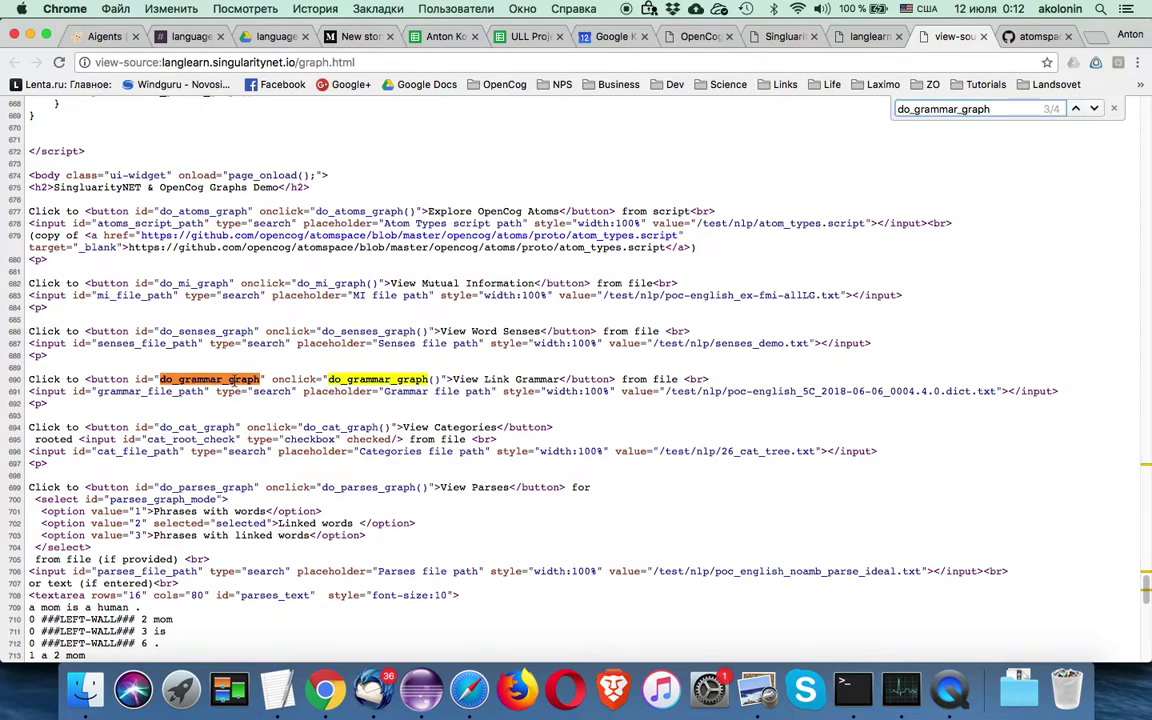
- Return to the graphs demo page, then close and reopen the link grammar graph
{"action": "left_click", "coordinate": [858, 38]}
{"action": "left_click", "coordinate": [762, 36]}
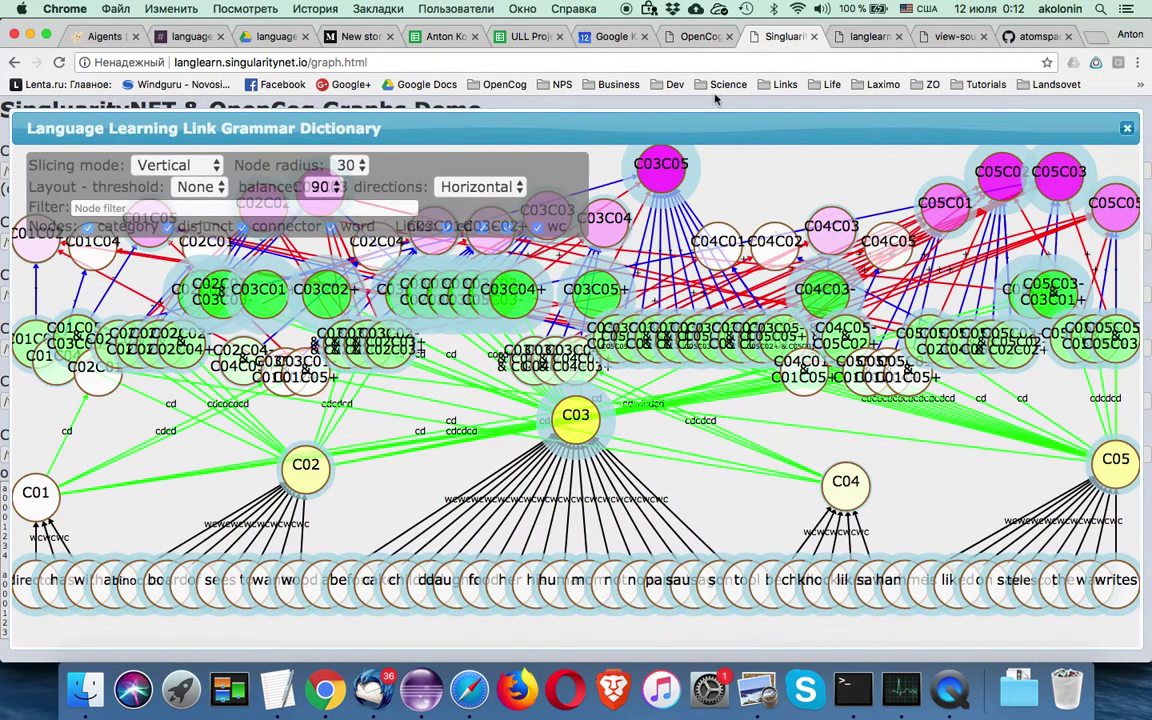
{"action": "left_click", "coordinate": [1128, 128]}
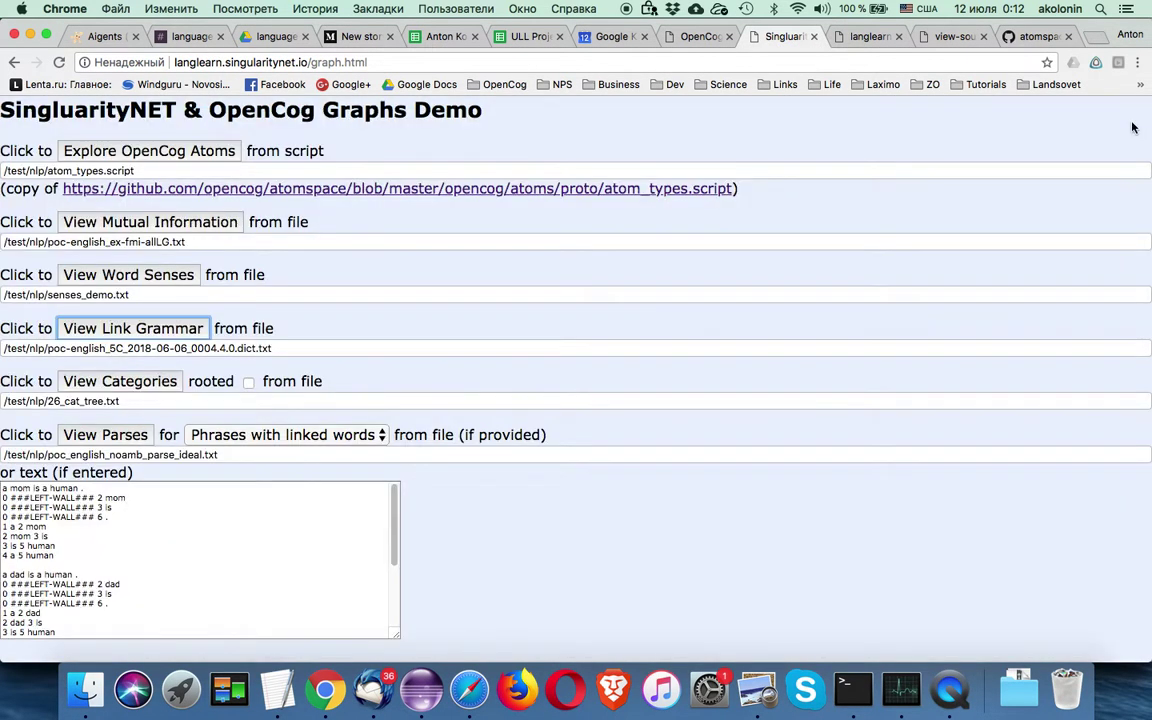
{"action": "left_click", "coordinate": [180, 333]}
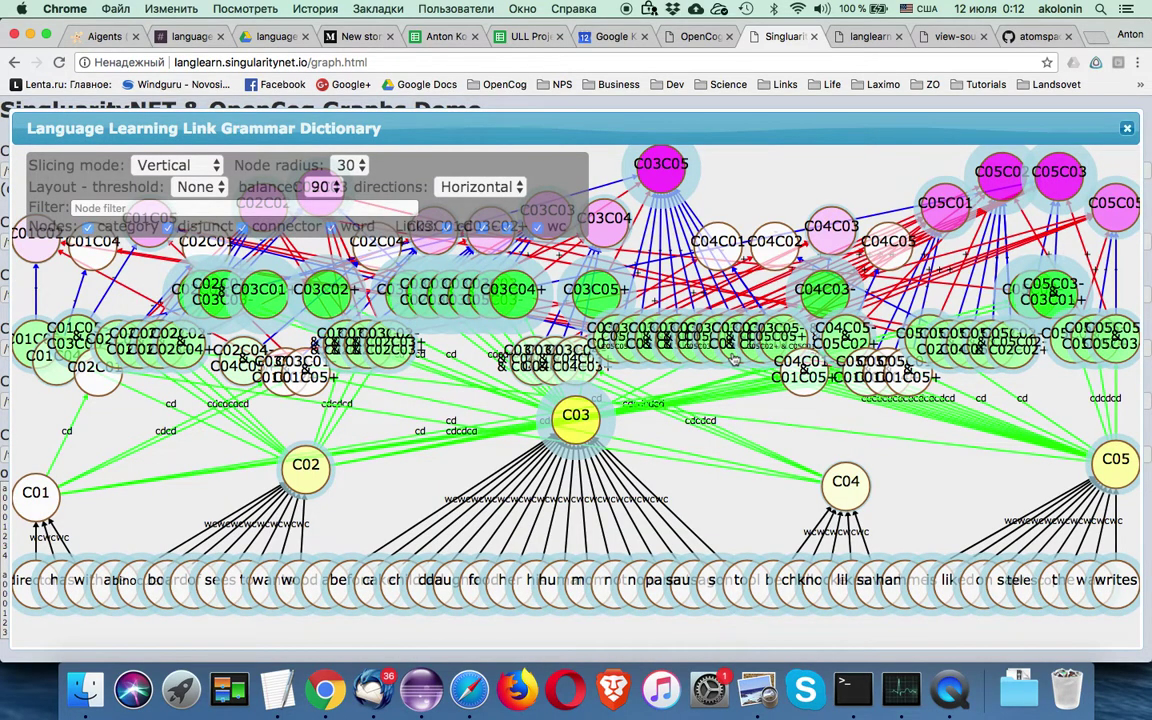
- Trace do_grammar_graph in the source from its button to its definition, and highlight the request_graph_popup call
{"action": "left_click", "coordinate": [945, 37]}
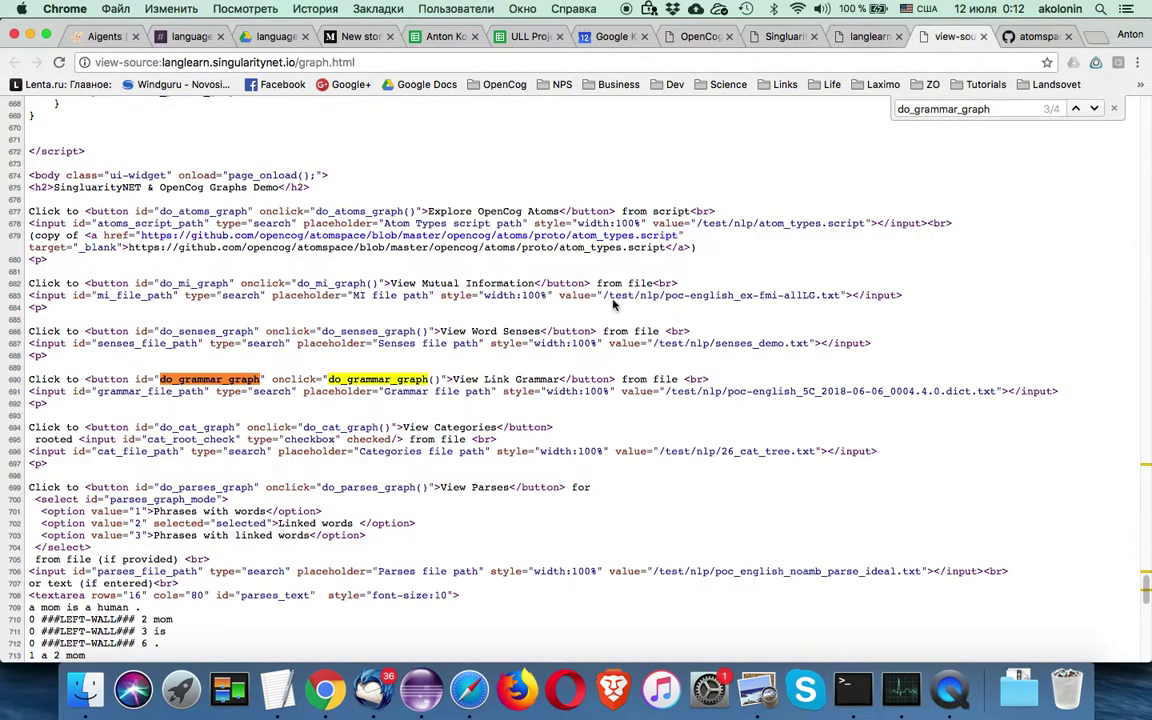
{"action": "double_click", "coordinate": [370, 381]}
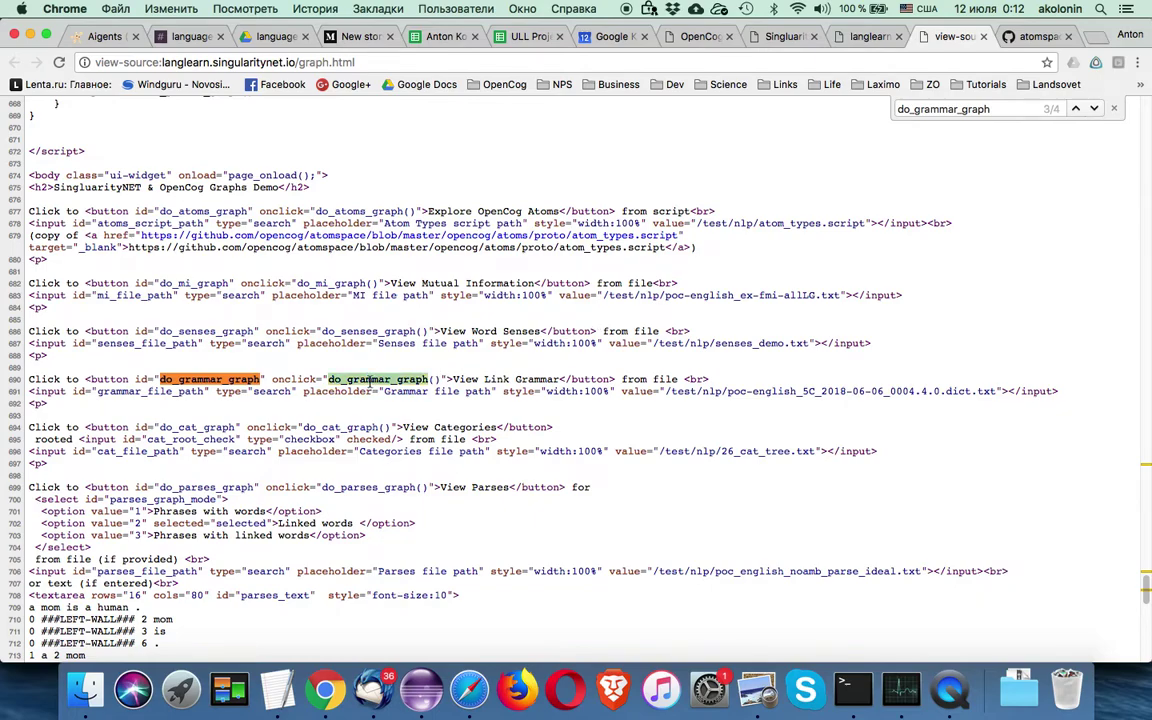
{"action": "key", "text": "super+Up"}
{"action": "key", "text": "super+f"}
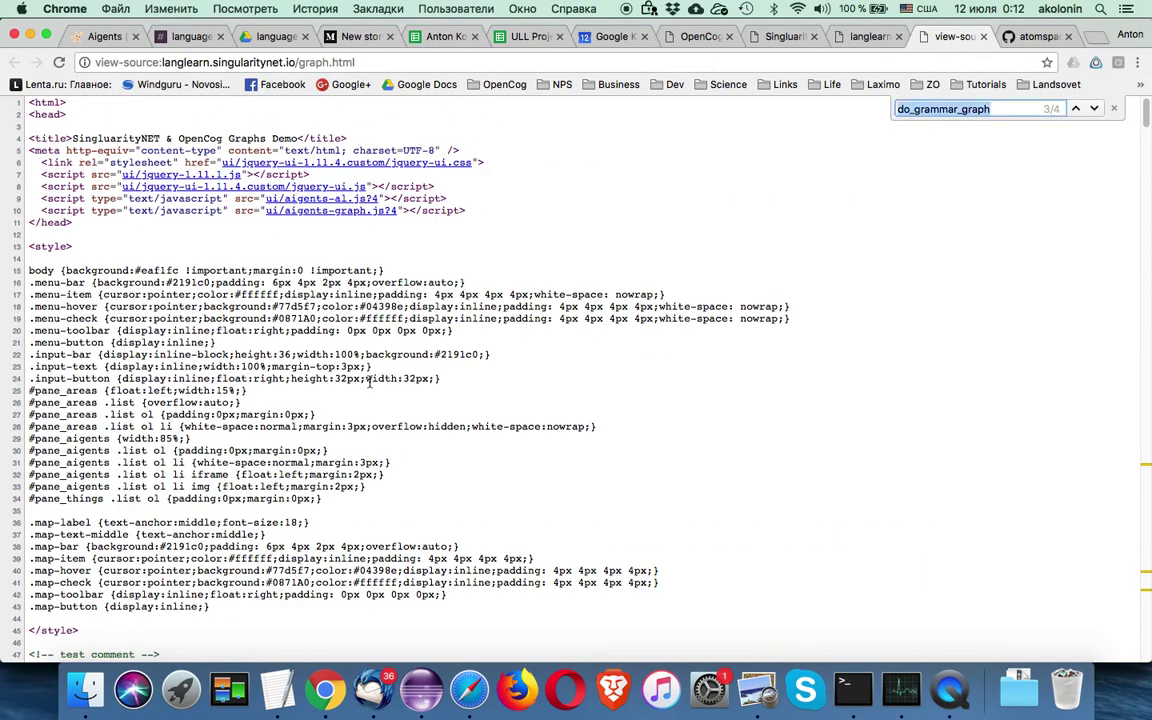
{"action": "key", "text": "Return"}
{"action": "scroll", "coordinate": [370, 385], "scroll_direction": "down", "scroll_amount": 5}
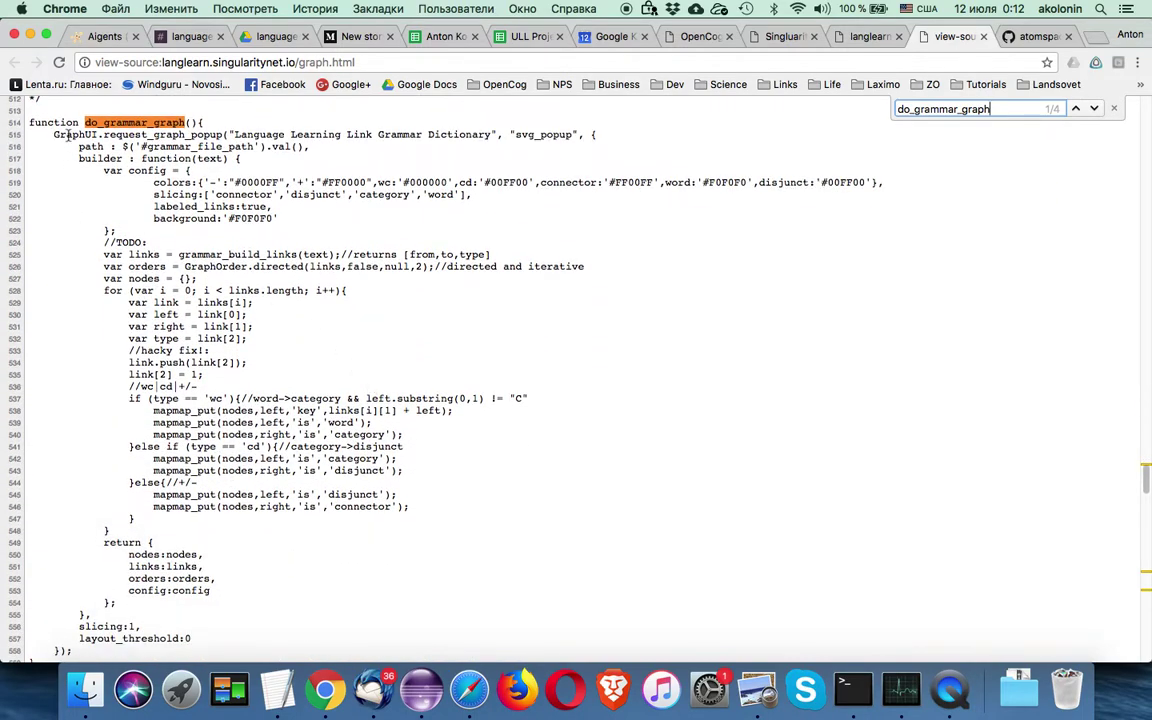
{"action": "double_click", "coordinate": [68, 135]}
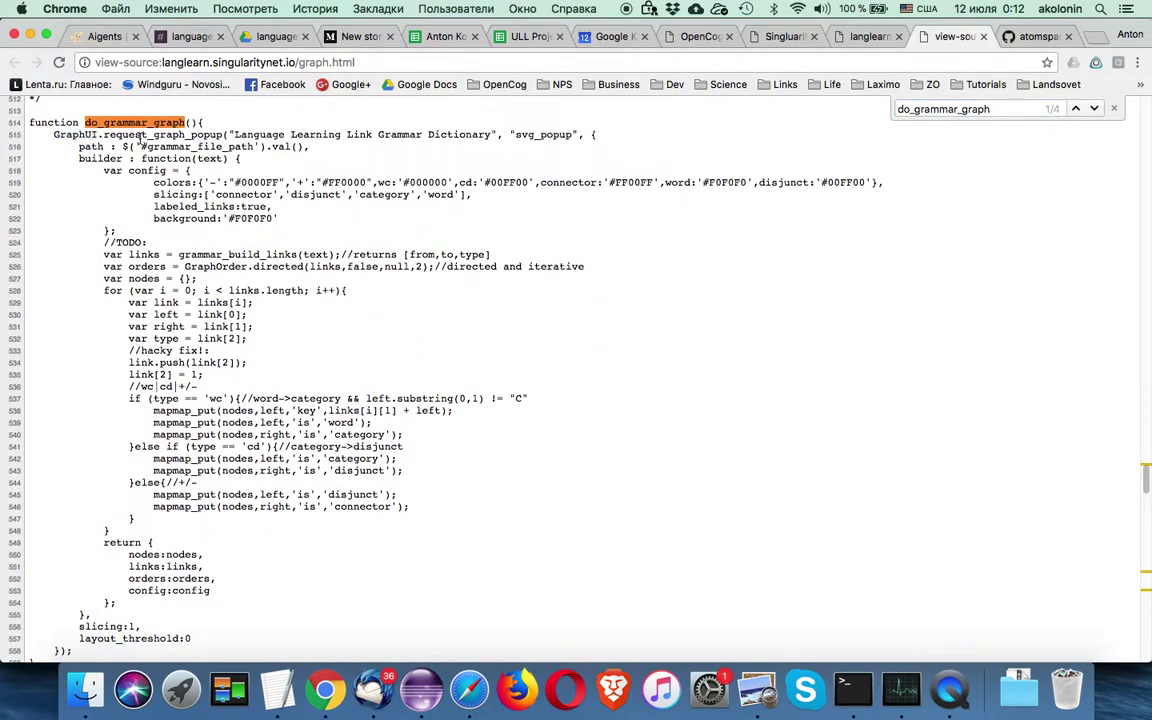
{"action": "double_click", "coordinate": [140, 137]}
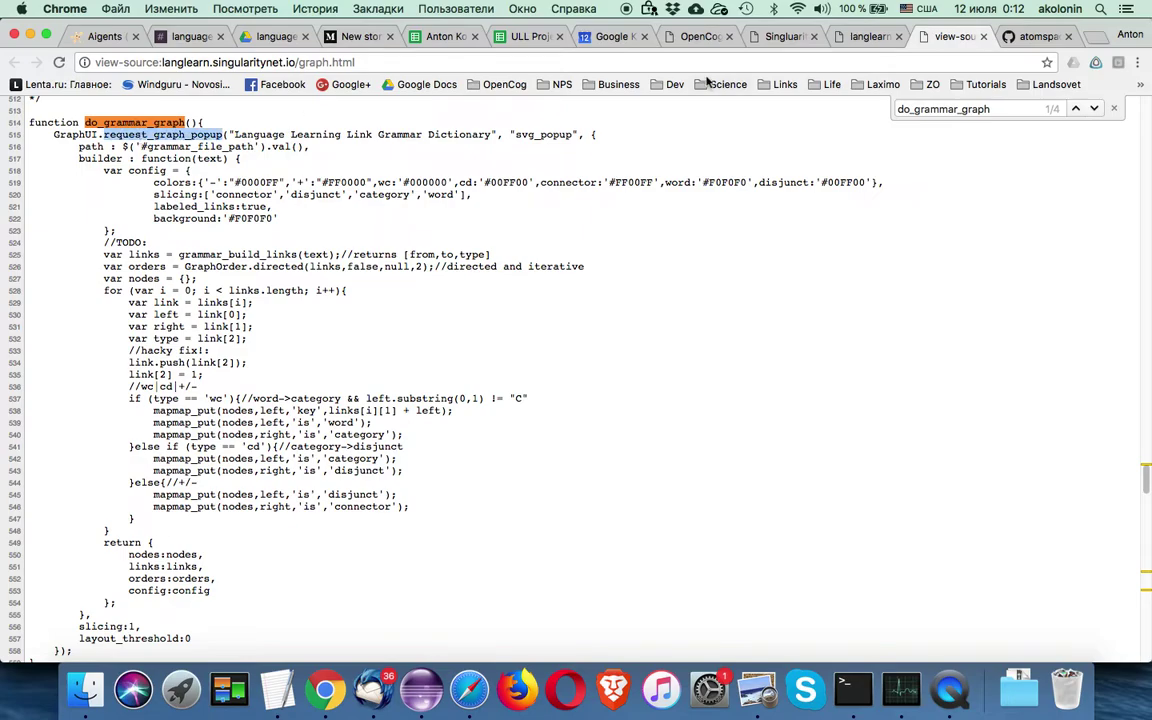
- Go back to the demo page and shift the link grammar graph window slightly
{"action": "left_click", "coordinate": [682, 37]}
{"action": "left_click", "coordinate": [770, 37]}
{"action": "mouse_move", "coordinate": [632, 108]}
{"action": "left_mouse_down"}
{"action": "mouse_move", "coordinate": [624, 96]}
{"action": "mouse_move", "coordinate": [652, 125]}
{"action": "mouse_move", "coordinate": [648, 113]}
{"action": "left_mouse_up"}
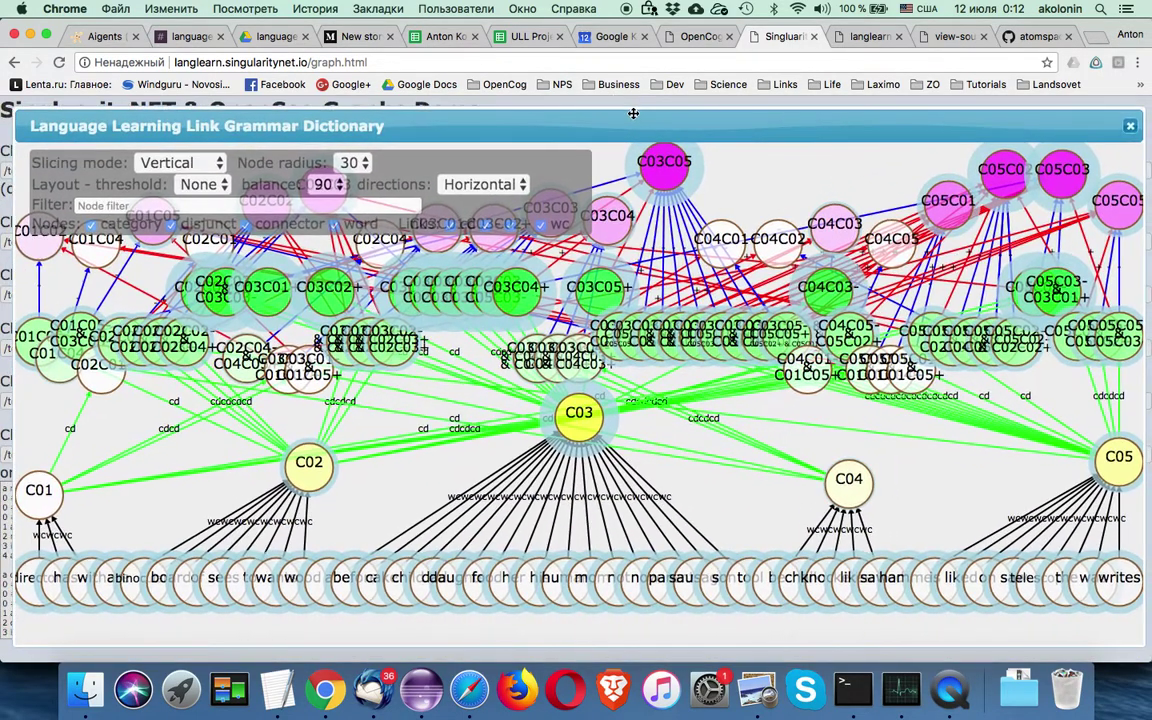
- Highlight the title and svg_popup arguments of the request_graph_popup call in the source
{"action": "left_click", "coordinate": [931, 37]}
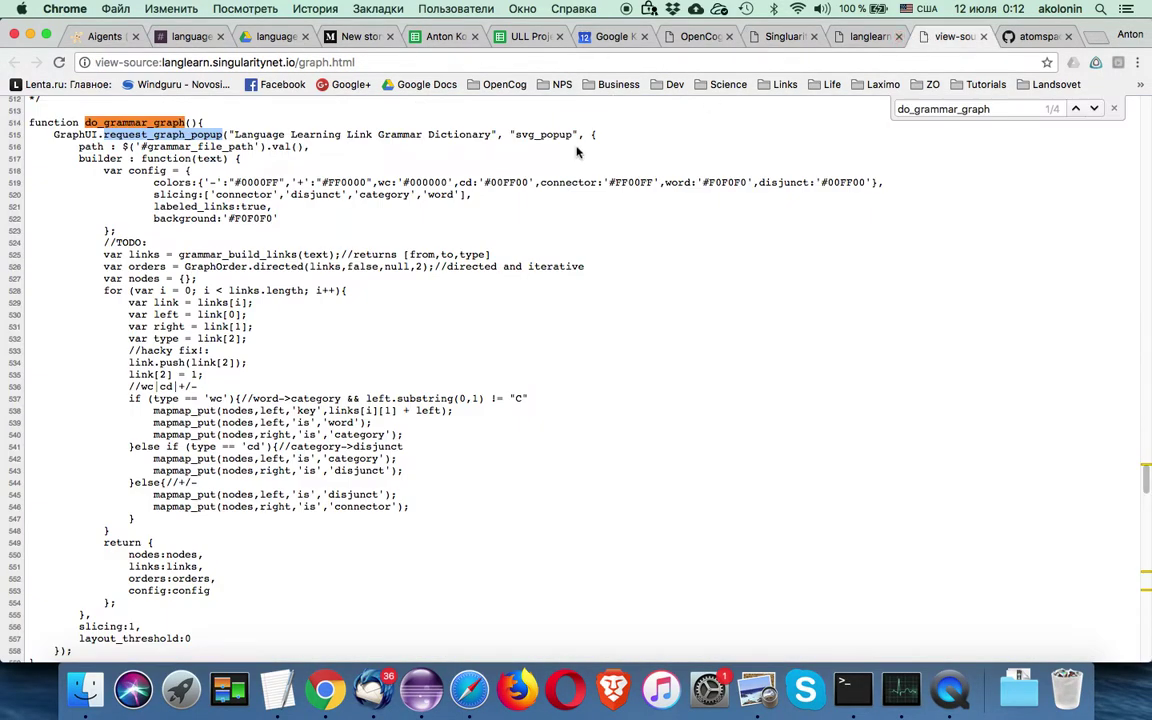
{"action": "left_click_drag", "start_coordinate": [234, 134], "coordinate": [576, 133]}
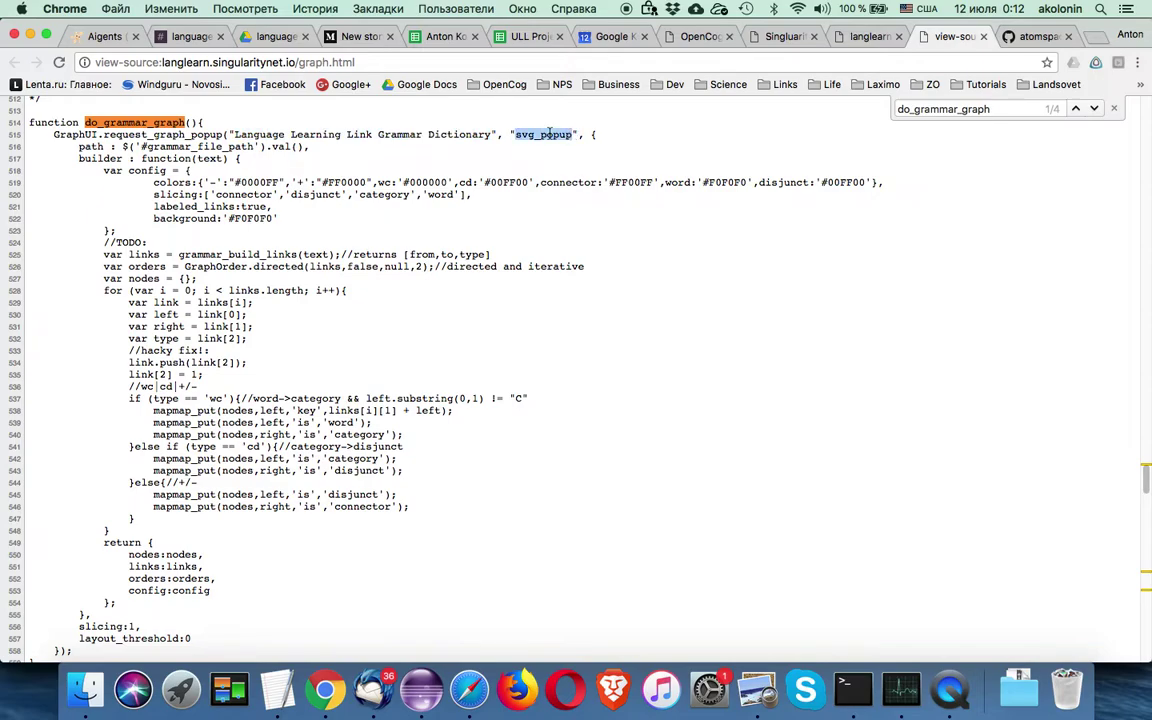
- Search the source for svg_popup and cycle through its matches, ending at the one in do_grammar_graph
{"action": "key", "text": "super+Down"}
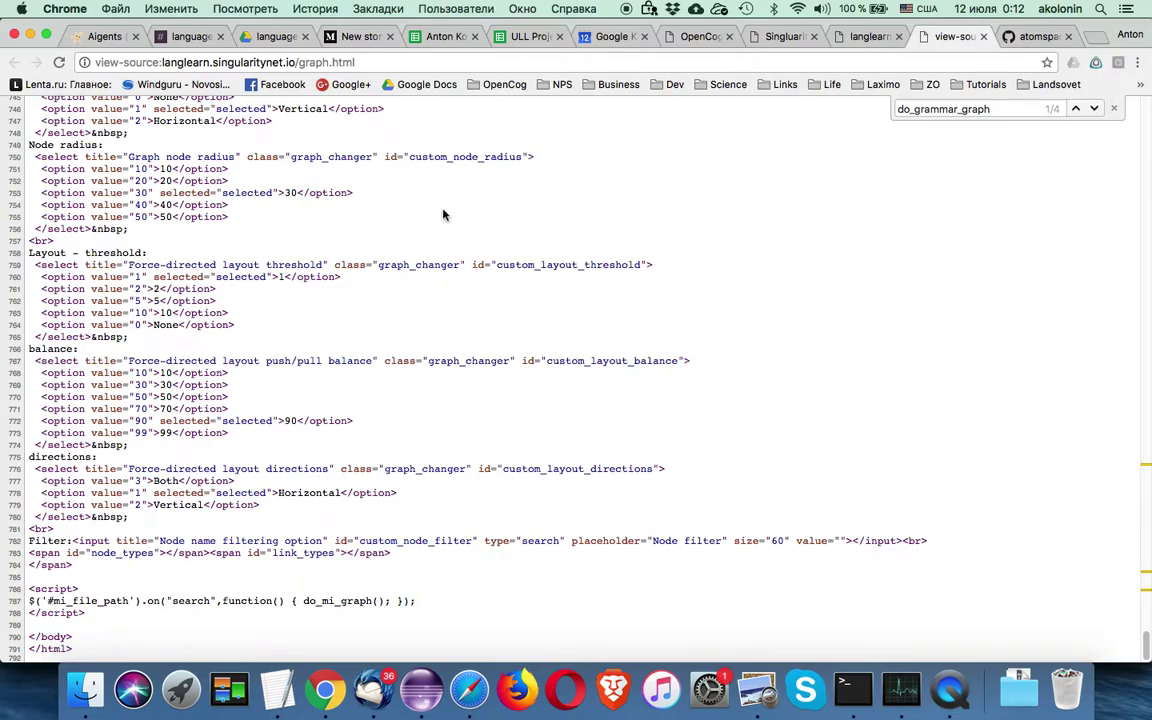
{"action": "key", "text": "super+Up"}
{"action": "key", "text": "super+f"}
{"action": "type", "text": "svg_popup"}
{"action": "key", "text": "Return"}
{"action": "key", "text": "Return"}
{"action": "key", "text": "Return"}
{"action": "key", "text": "Return"}
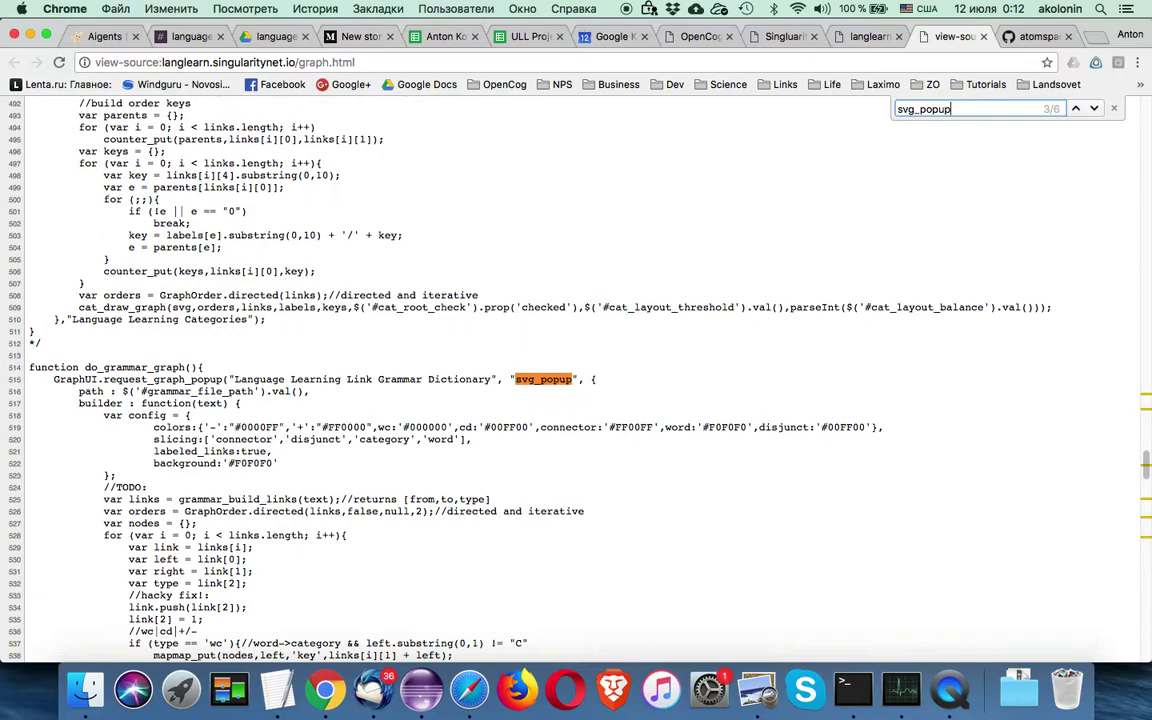
{"action": "key", "text": "Return"}
{"action": "key", "text": "Return"}
{"action": "key", "text": "Return"}
{"action": "key", "text": "Return"}
{"action": "key", "text": "Return"}
{"action": "key", "text": "Return"}
{"action": "key", "text": "Return"}
{"action": "key", "text": "Return"}
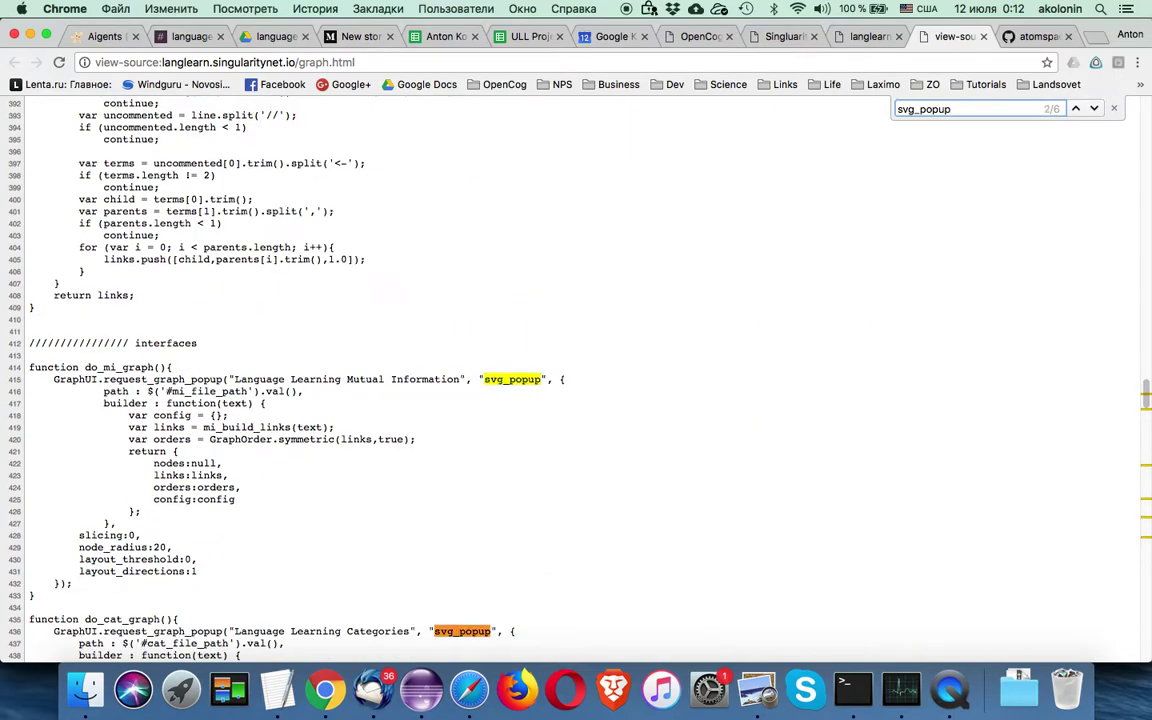
{"action": "key", "text": "Return"}
{"action": "key", "text": "Return"}
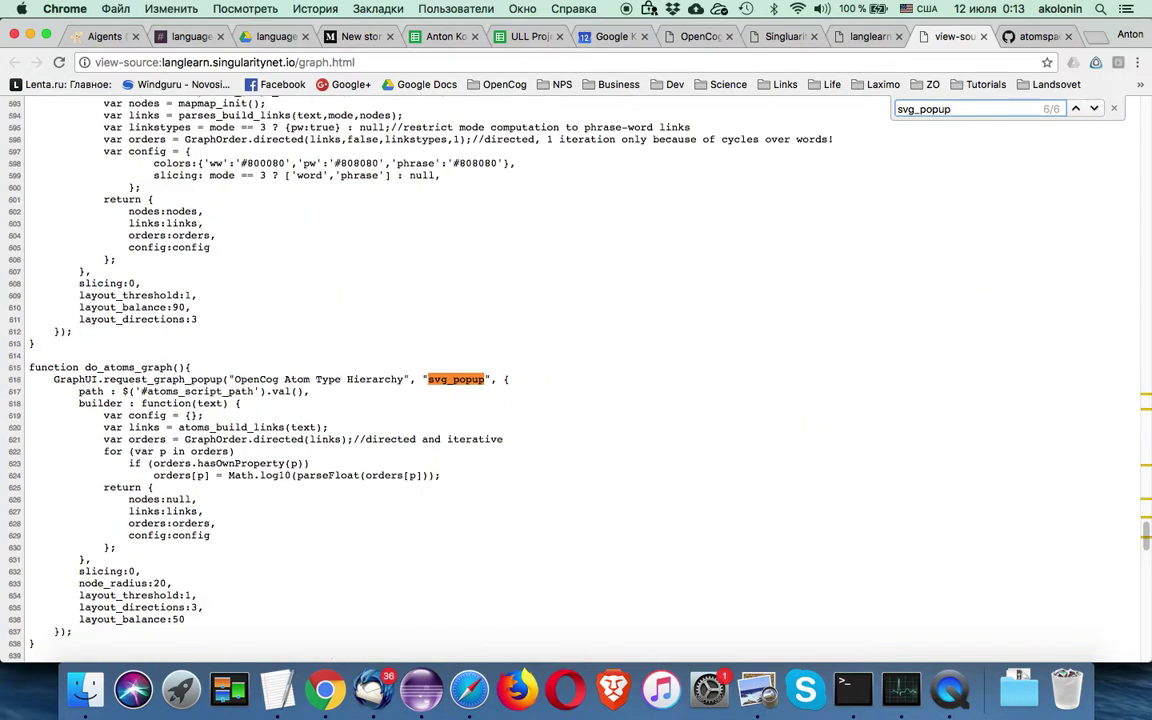
{"action": "key", "text": "Return"}
{"action": "key", "text": "Return"}
{"action": "key", "text": "Return"}
{"action": "key", "text": "Return"}
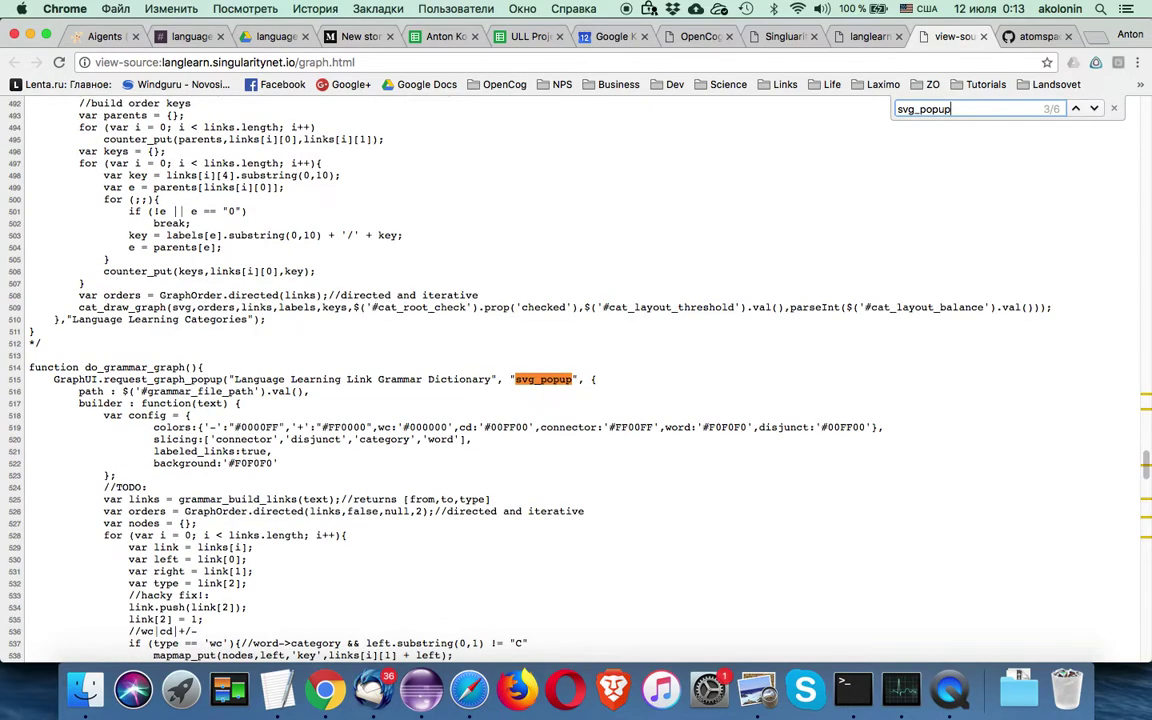
{"action": "key", "text": "Return"}
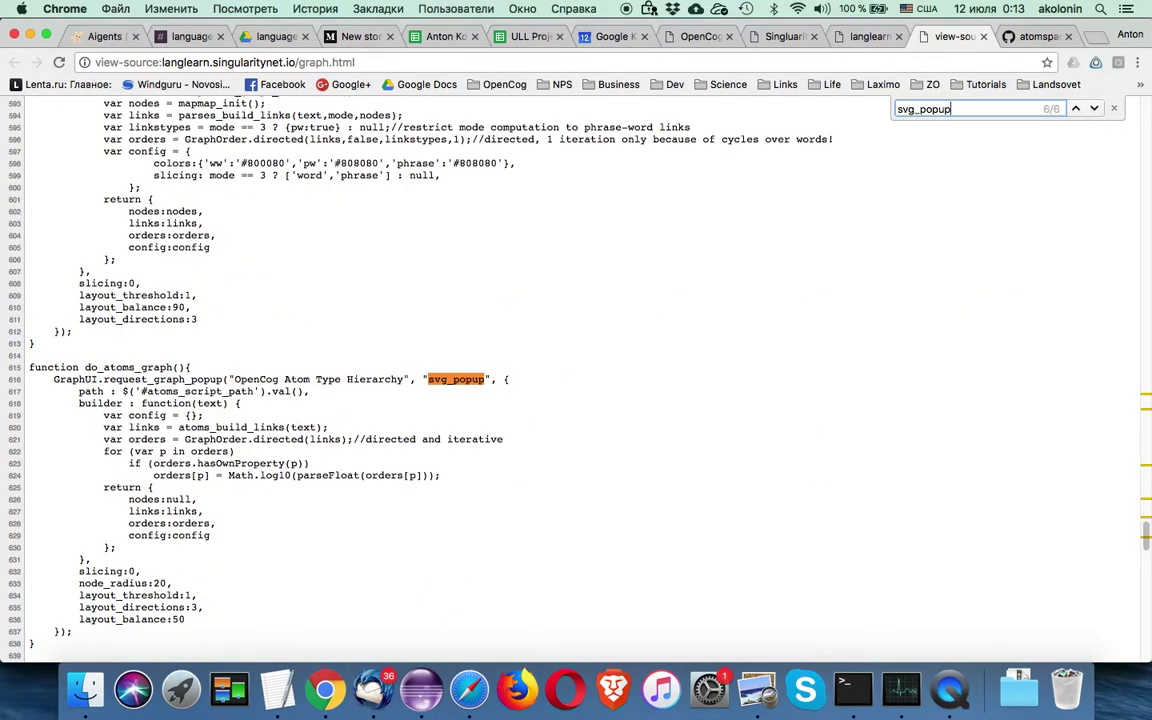
{"action": "key", "text": "Return"}
{"action": "key", "text": "Return"}
{"action": "key", "text": "Return"}
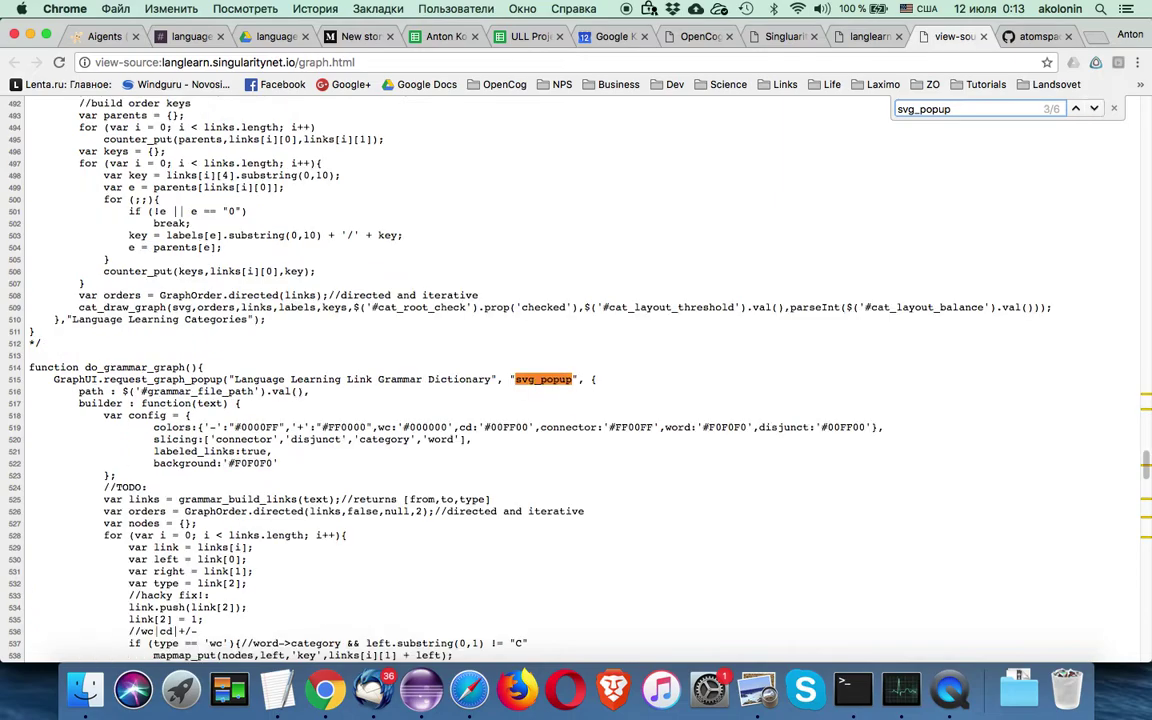
- Highlight #grammar_file_path, the builder parameter and the request_graph_popup call in do_grammar_graph
{"action": "scroll", "coordinate": [576, 380], "scroll_direction": "down", "scroll_amount": 5}
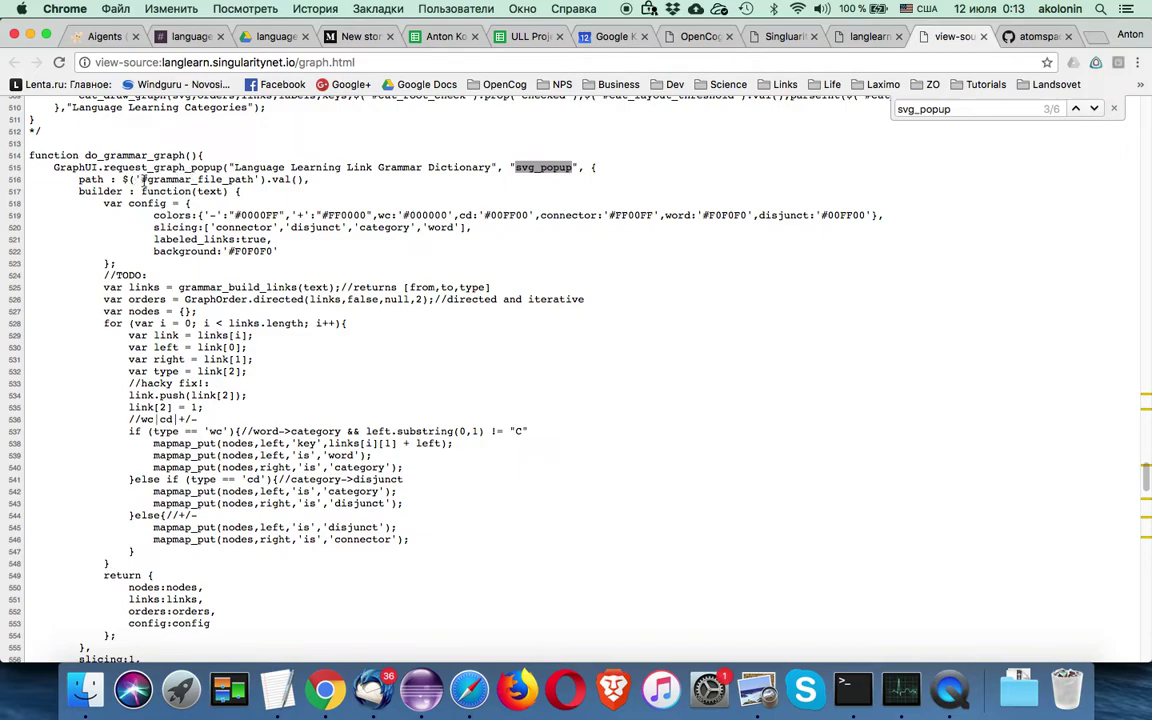
{"action": "left_click_drag", "start_coordinate": [142, 181], "coordinate": [259, 180]}
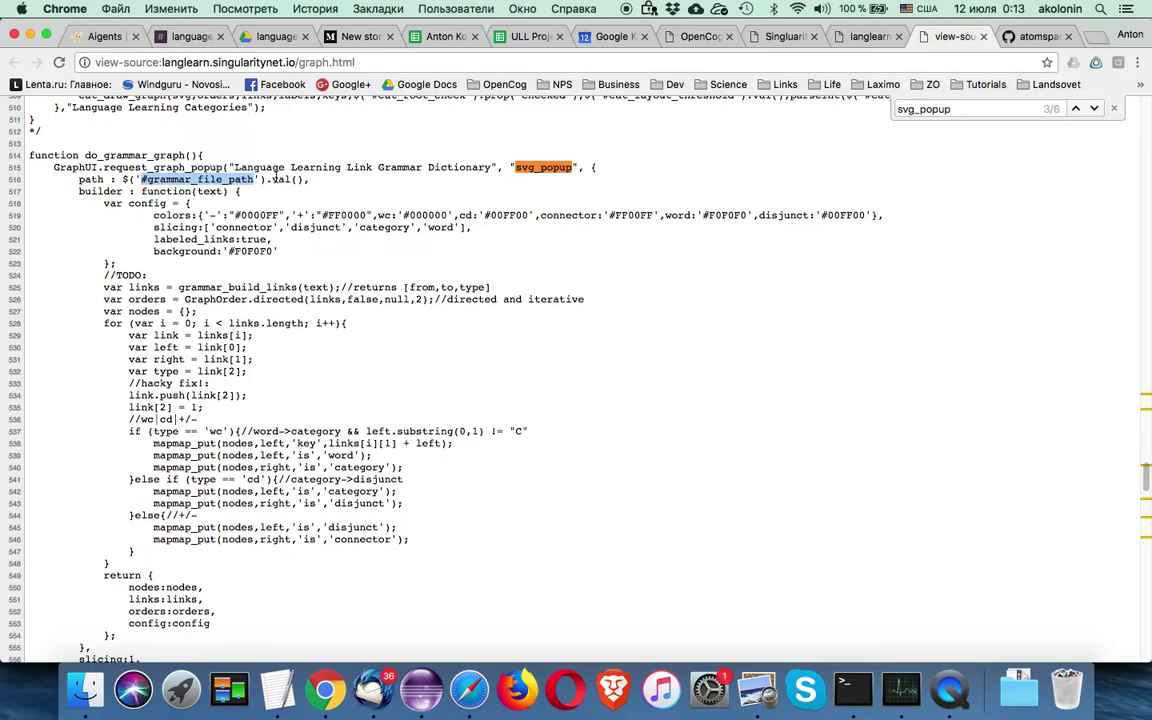
{"action": "double_click", "coordinate": [108, 191]}
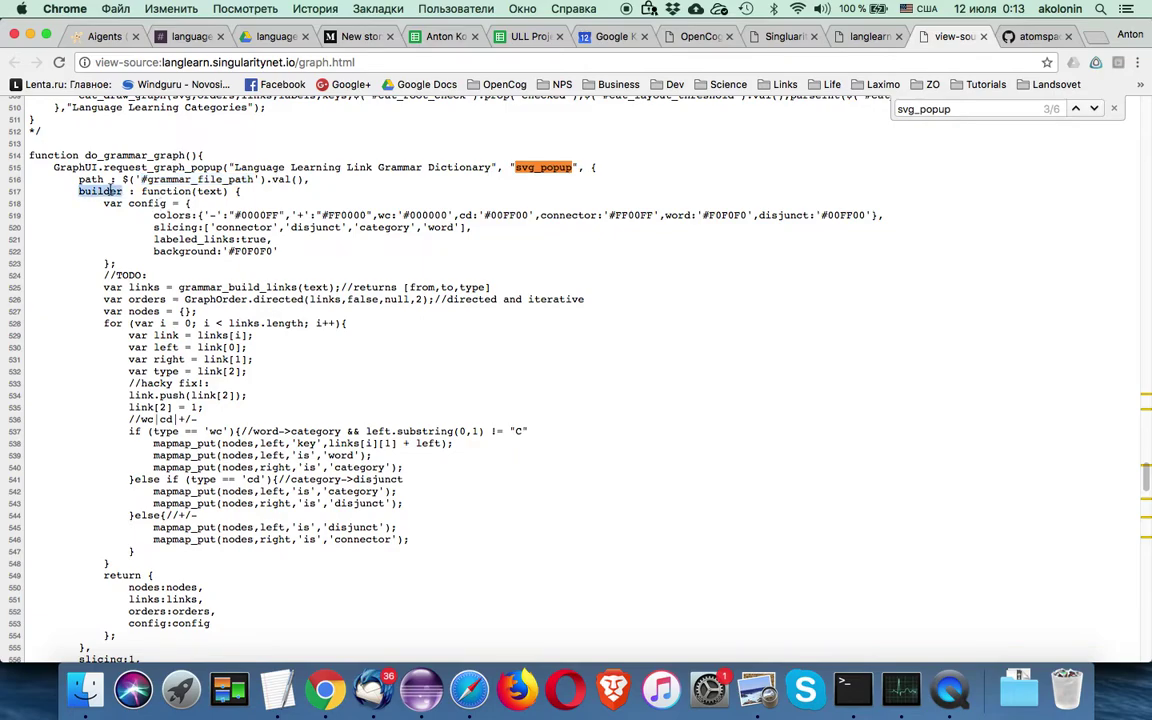
{"action": "double_click", "coordinate": [175, 167]}
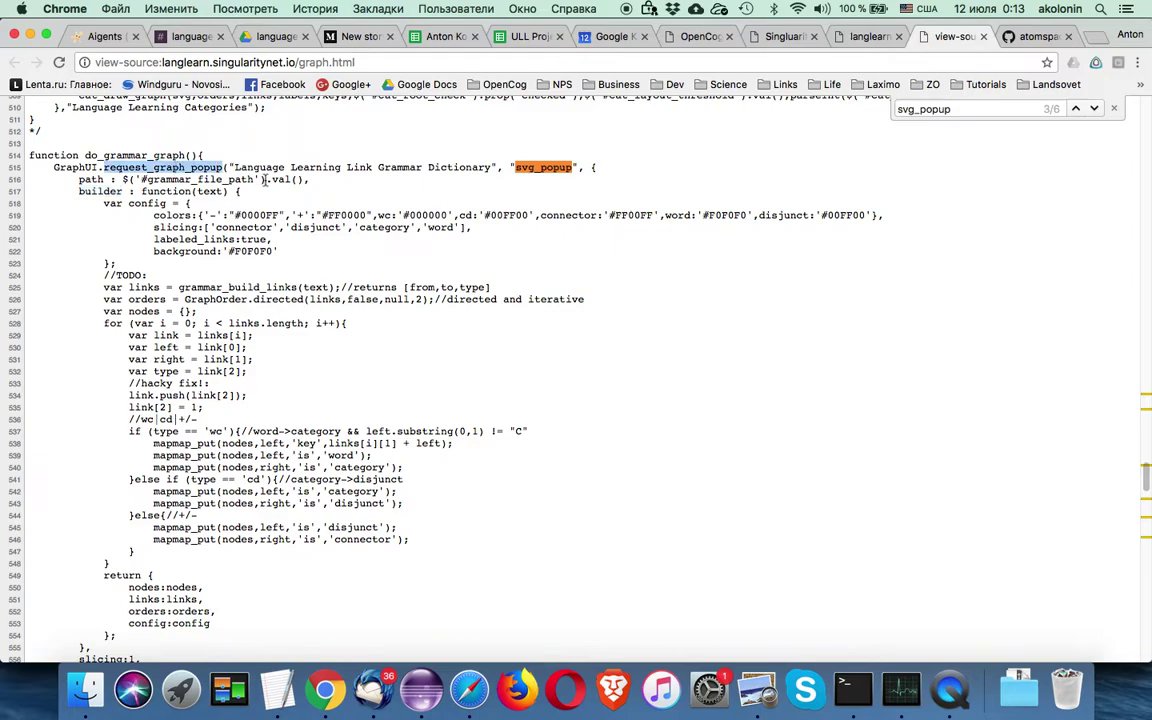
- Highlight the path parameter, the builder function with its text argument, and the config variable in do_grammar_graph
{"action": "left_click", "coordinate": [90, 180]}
{"action": "double_click", "coordinate": [90, 180]}
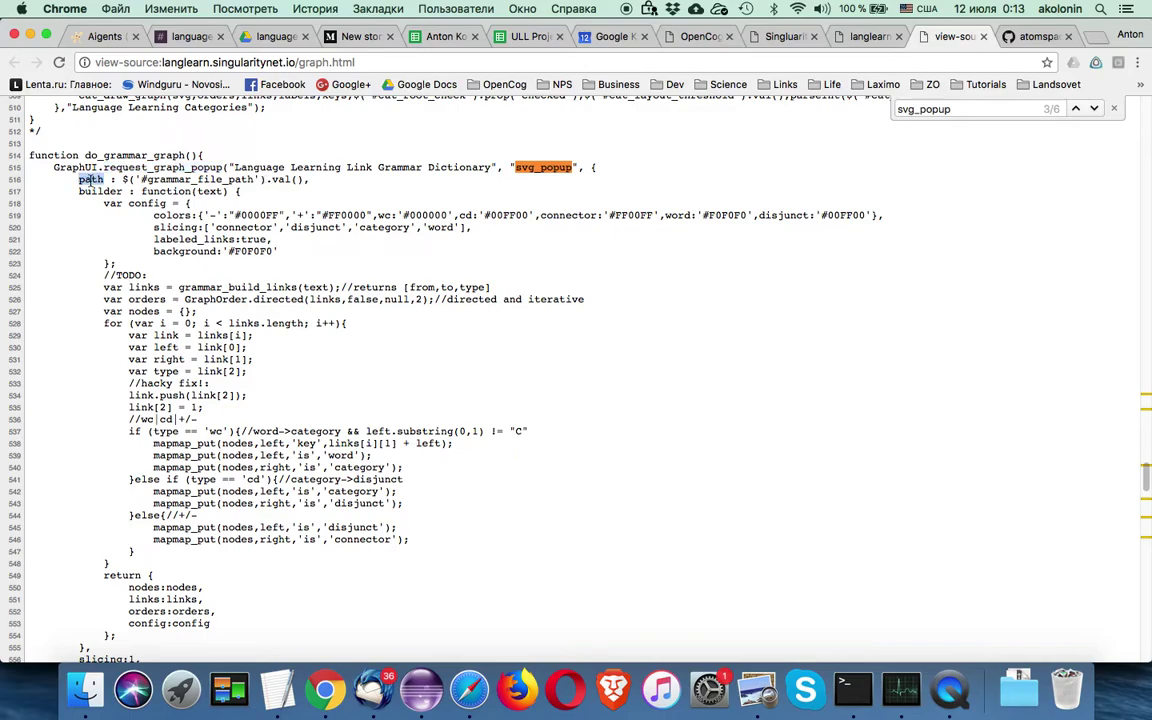
{"action": "double_click", "coordinate": [208, 191]}
{"action": "double_click", "coordinate": [101, 191]}
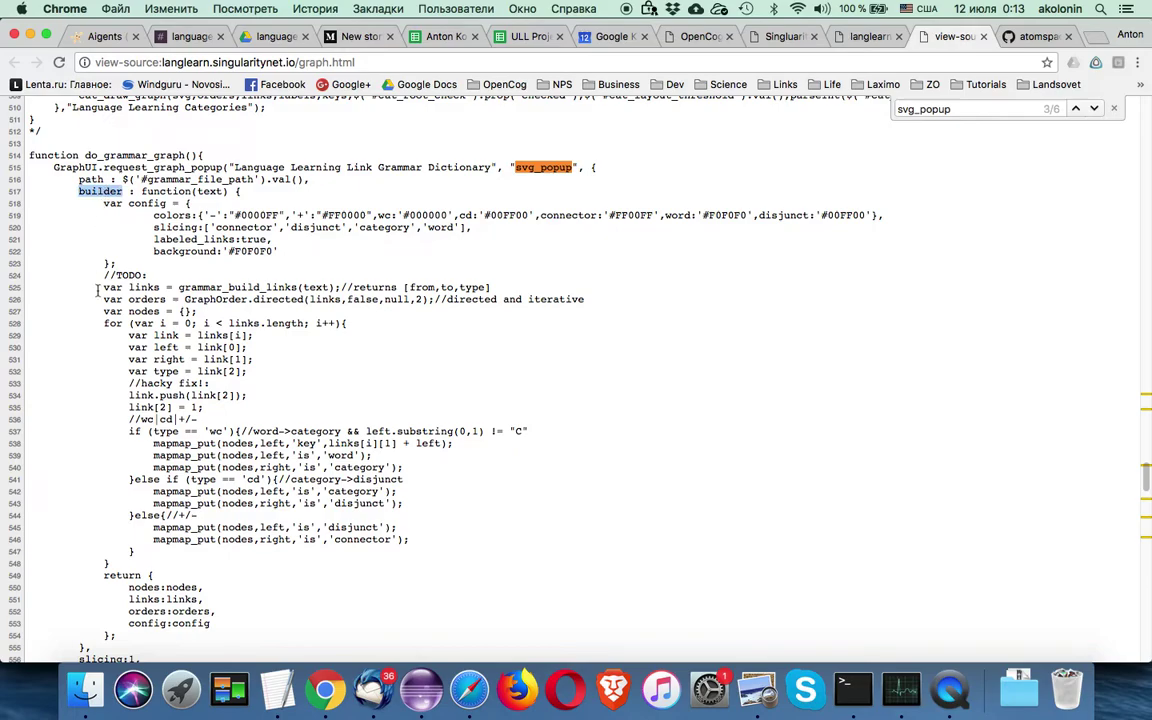
{"action": "scroll", "coordinate": [97, 280], "scroll_direction": "down", "scroll_amount": 2}
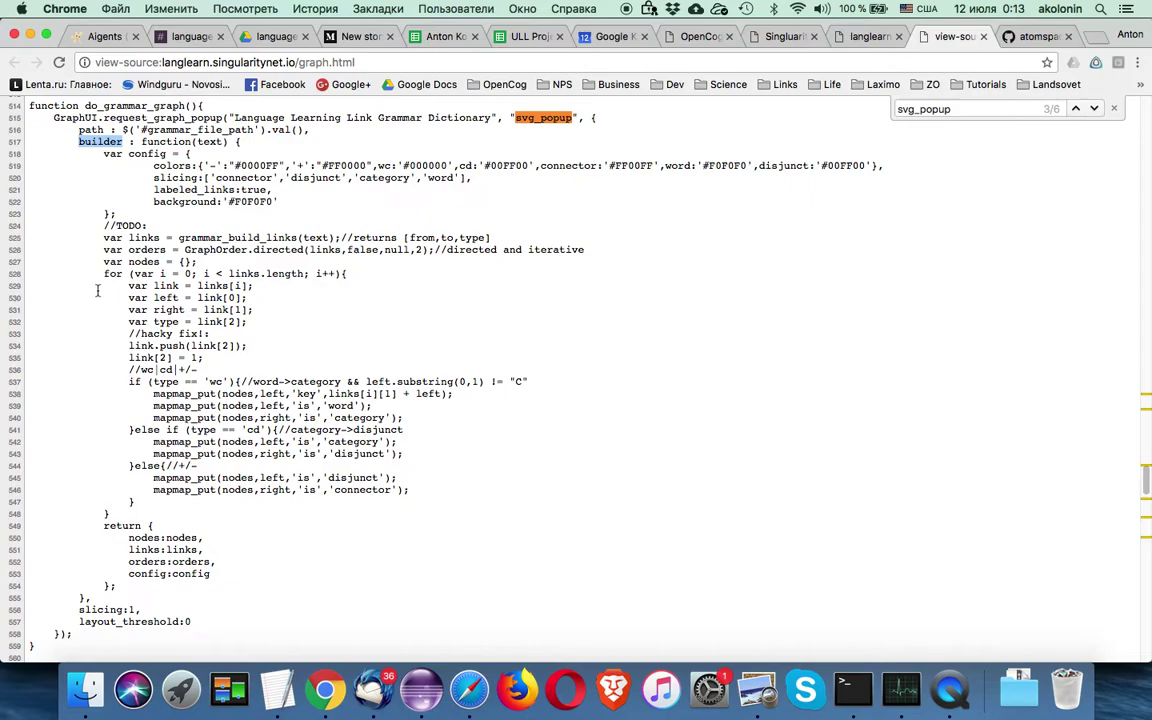
{"action": "double_click", "coordinate": [134, 155]}
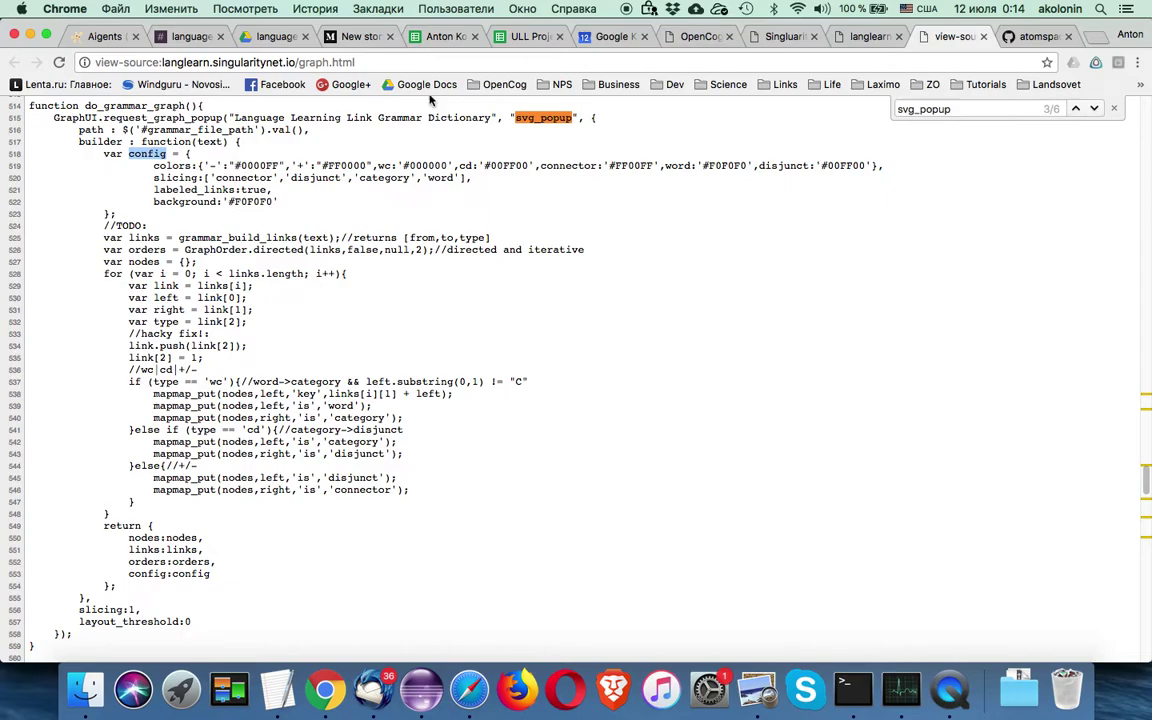
- View the grammar graph popup, close the poc_english.txt and OpenCog tabs, and return to the graph.html source
{"action": "left_click", "coordinate": [791, 38]}
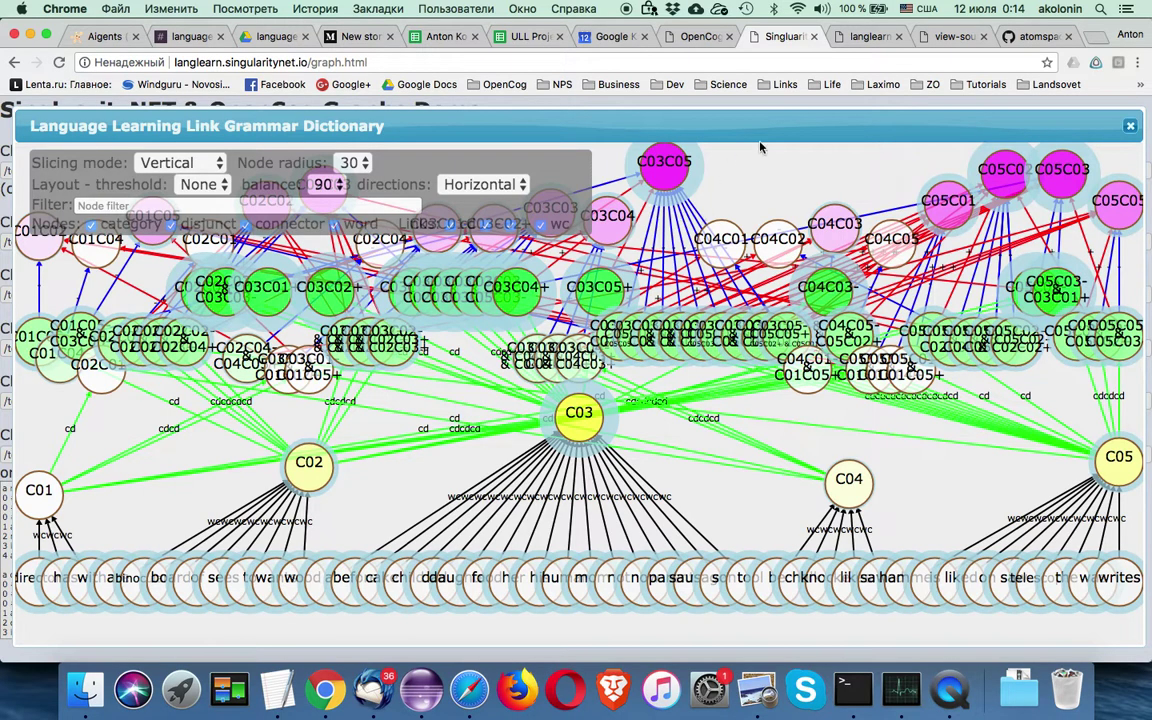
{"action": "left_click", "coordinate": [700, 36]}
{"action": "left_click", "coordinate": [846, 38]}
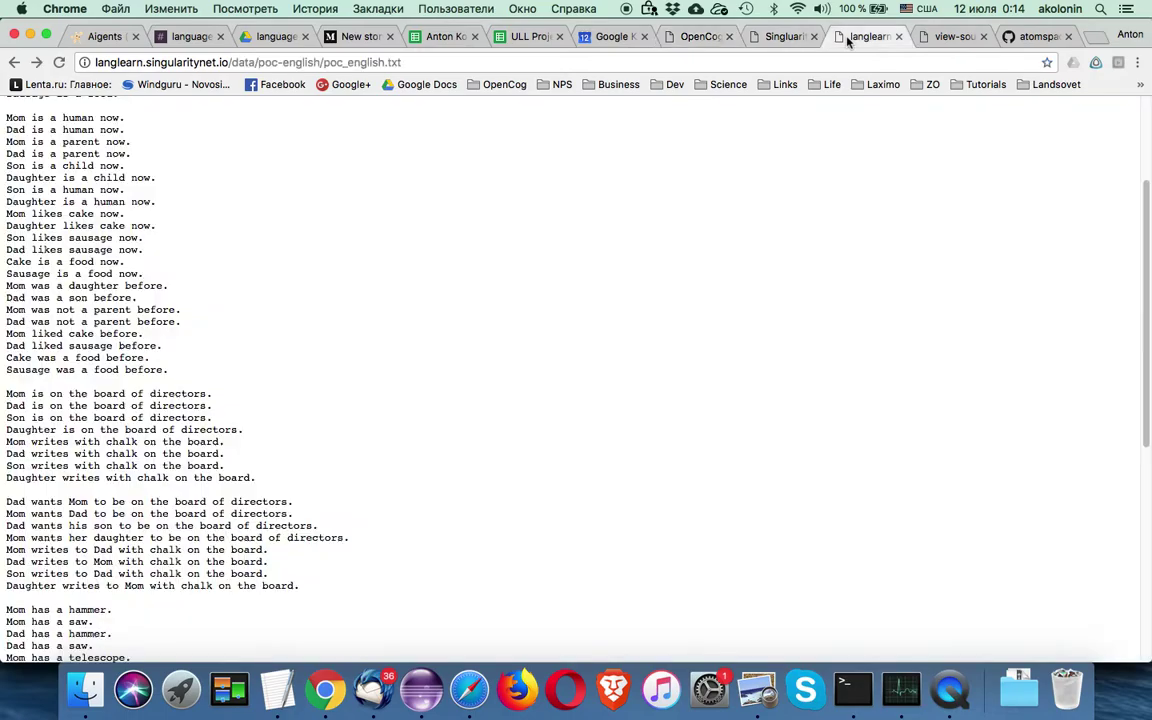
{"action": "left_click", "coordinate": [898, 36]}
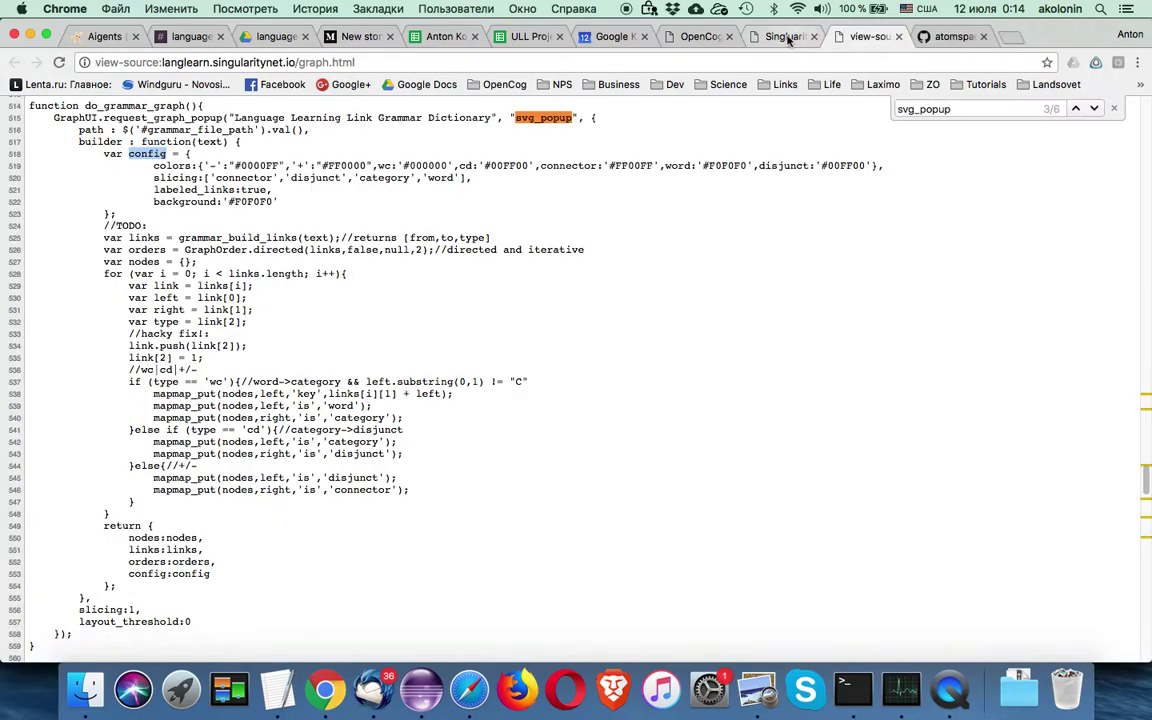
{"action": "left_click", "coordinate": [730, 37]}
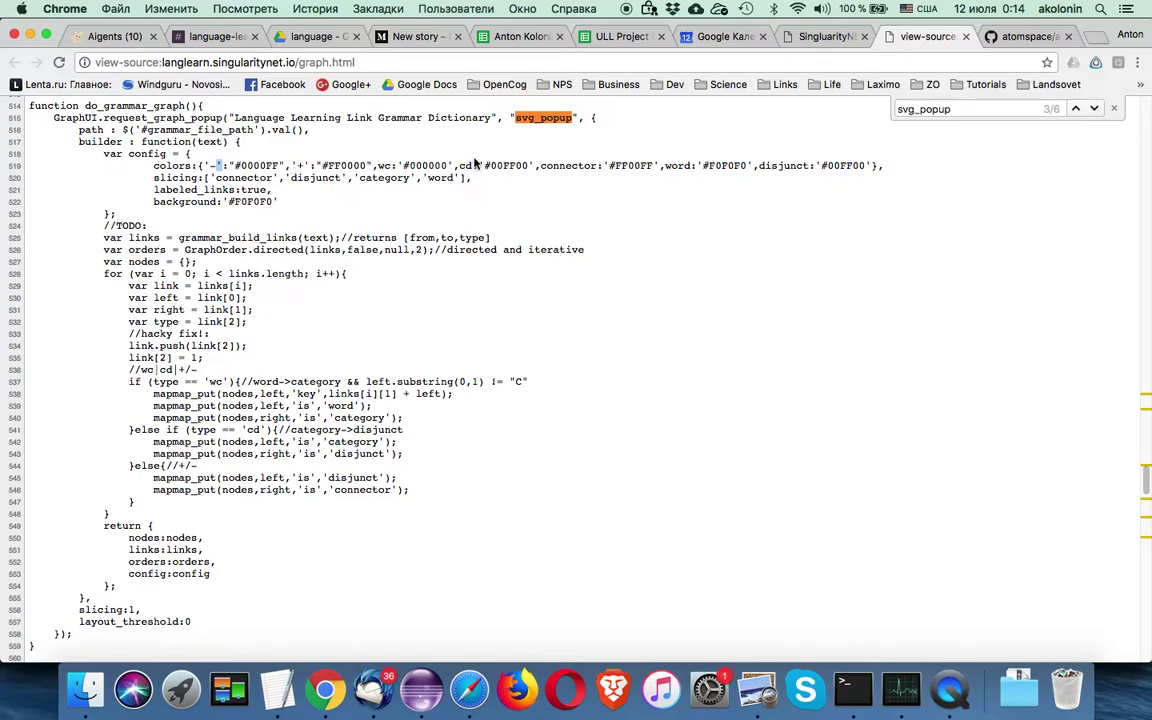
- Highlight the connector and disjunct keys in the config colors of do_grammar_graph, then all the color entries
{"action": "double_click", "coordinate": [566, 166]}
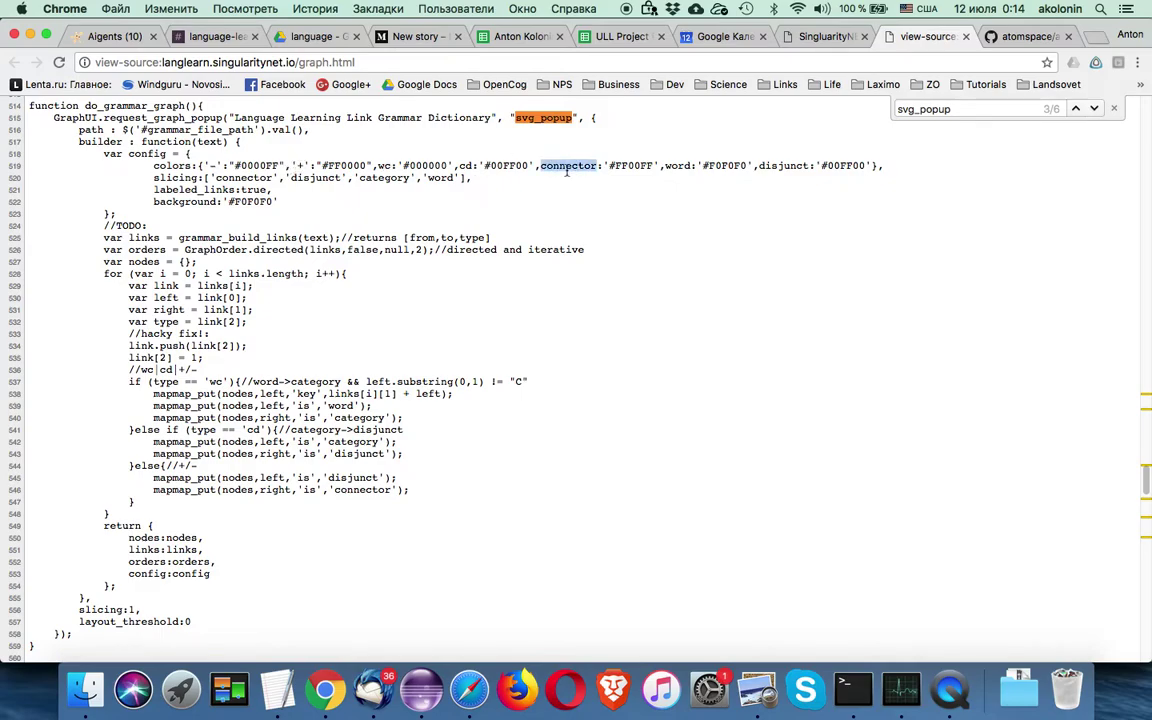
{"action": "double_click", "coordinate": [781, 166]}
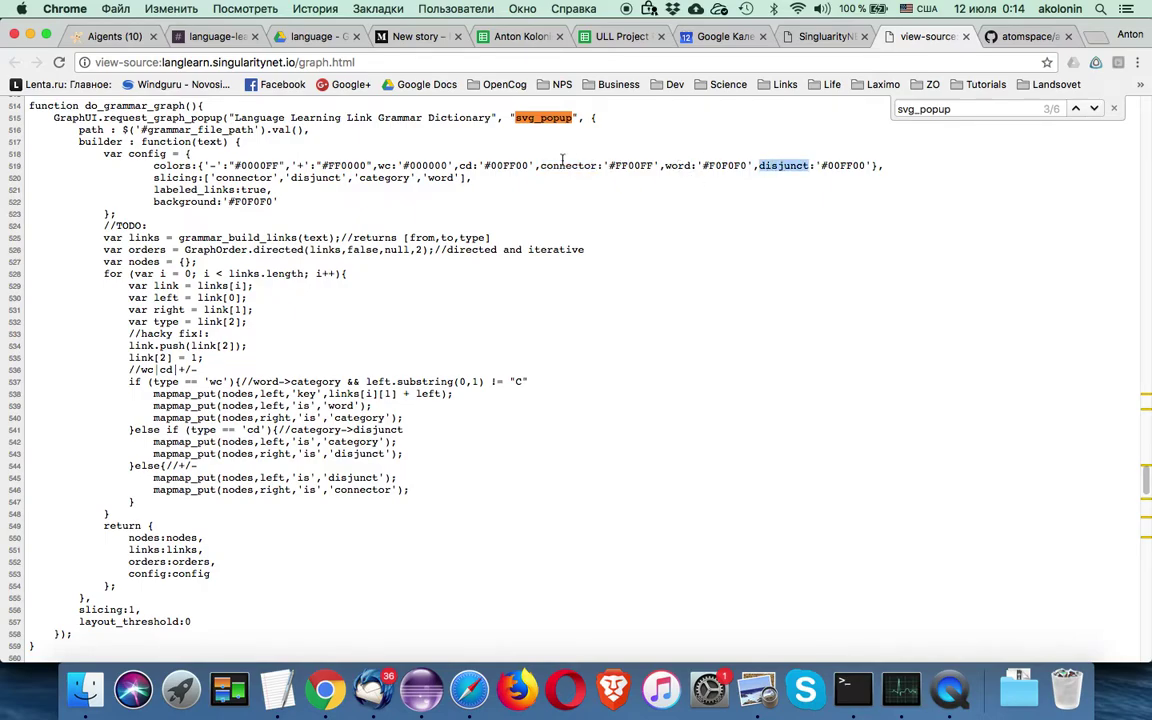
{"action": "double_click", "coordinate": [218, 178]}
{"action": "left_click", "coordinate": [220, 166]}
{"action": "left_click_drag", "start_coordinate": [204, 166], "coordinate": [874, 166]}
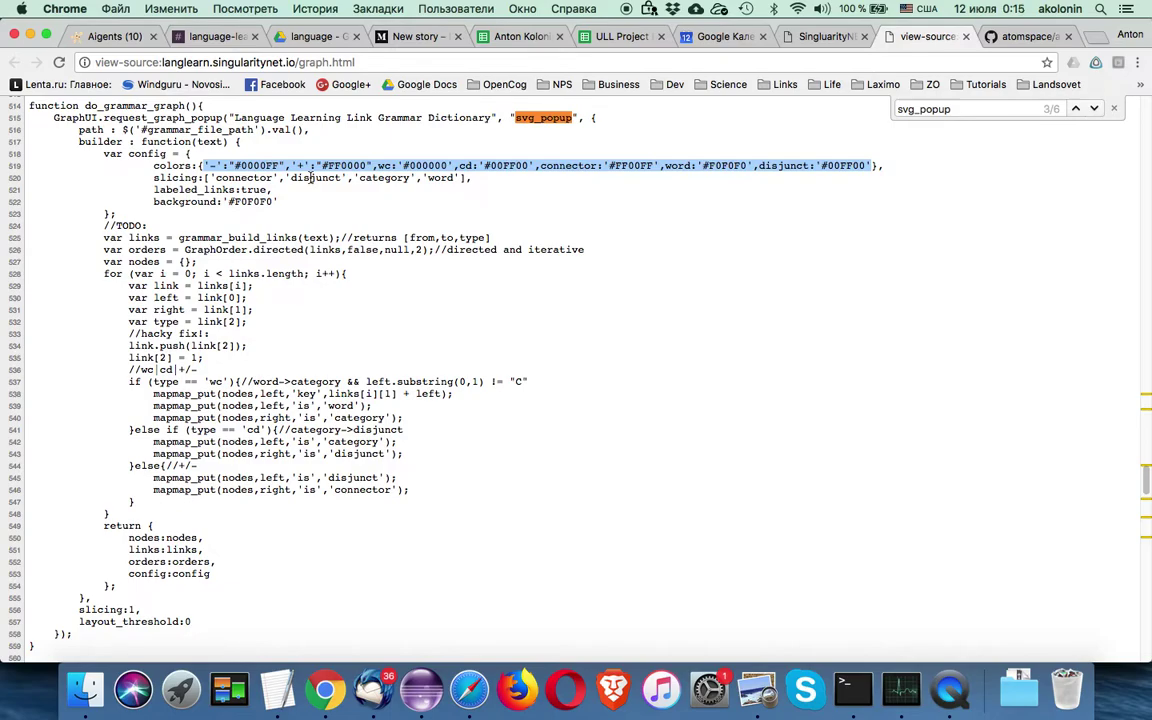
- Highlight the slicing values 'connector','disjunct','category','word' in the config and compare them with the layers of the grammar graph
{"action": "left_click", "coordinate": [249, 177]}
{"action": "left_click_drag", "start_coordinate": [211, 177], "coordinate": [457, 177]}
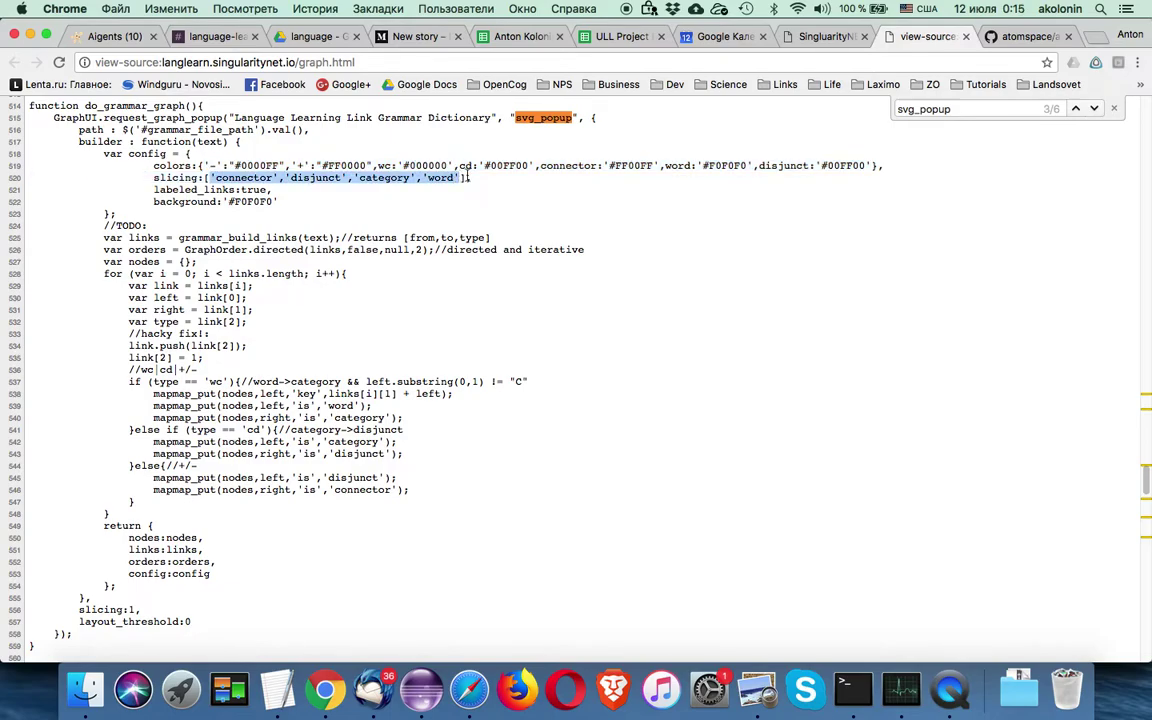
{"action": "left_click", "coordinate": [805, 38]}
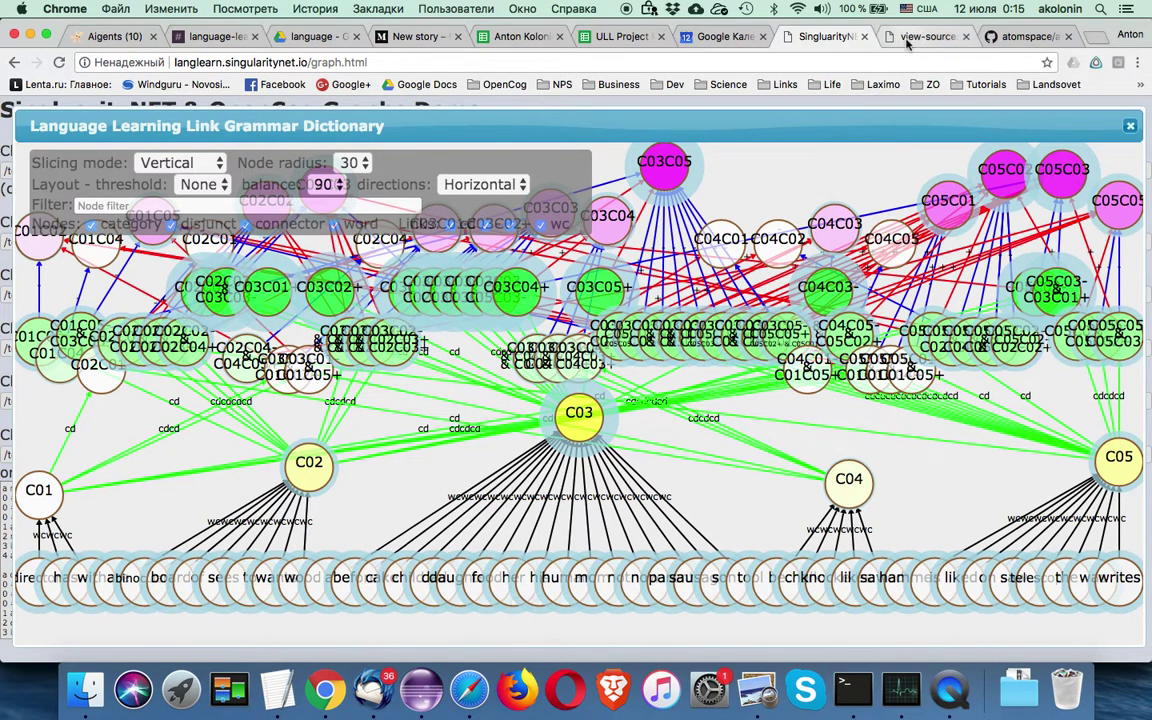
{"action": "key", "text": "ctrl+Tab"}
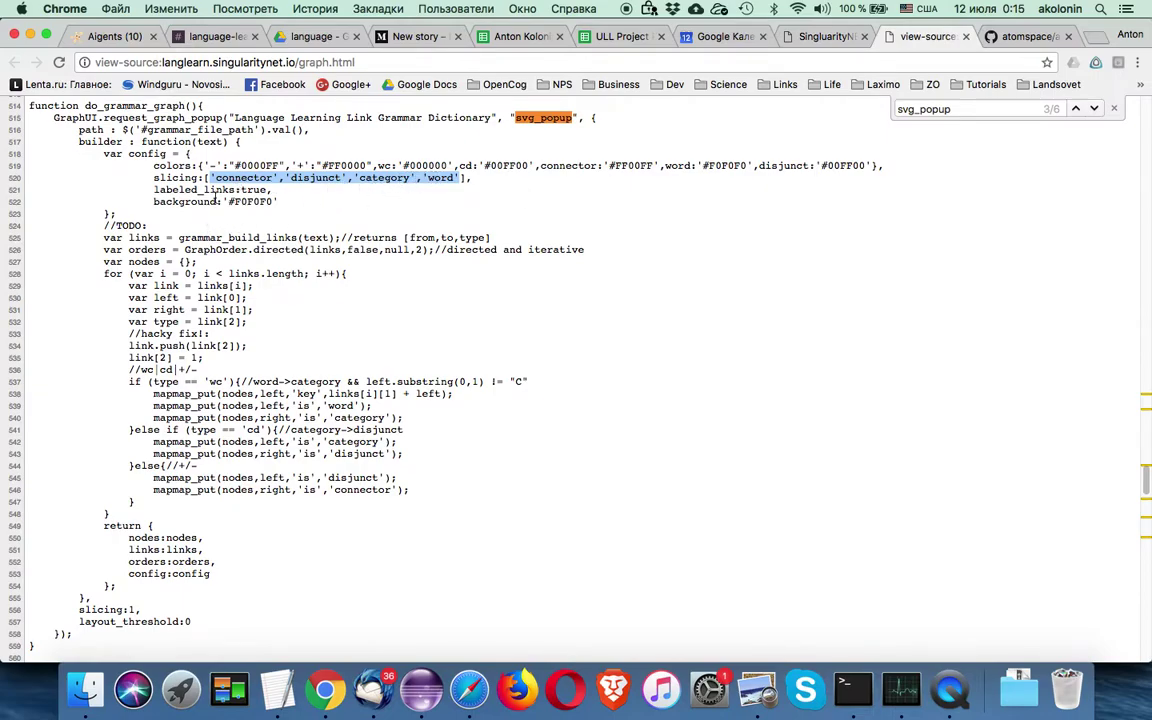
- Highlight the labeled_links:true and background settings in the config, comparing each with the displayed grammar graph
{"action": "double_click", "coordinate": [219, 190]}
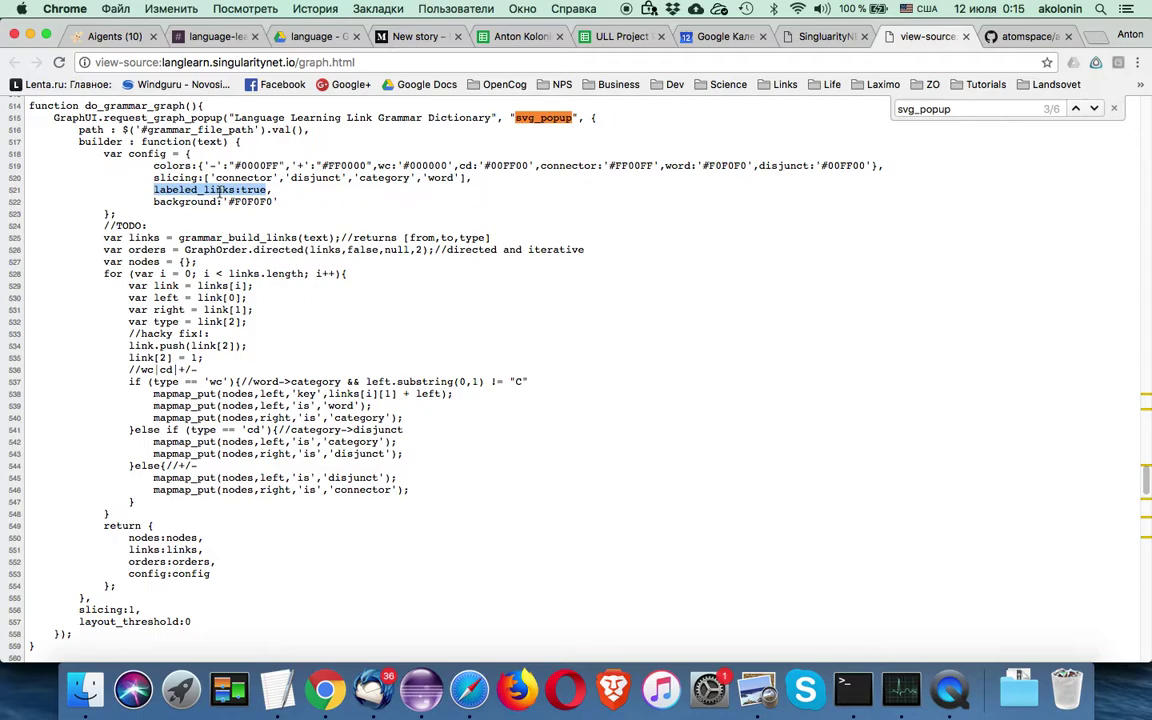
{"action": "left_click", "coordinate": [806, 37]}
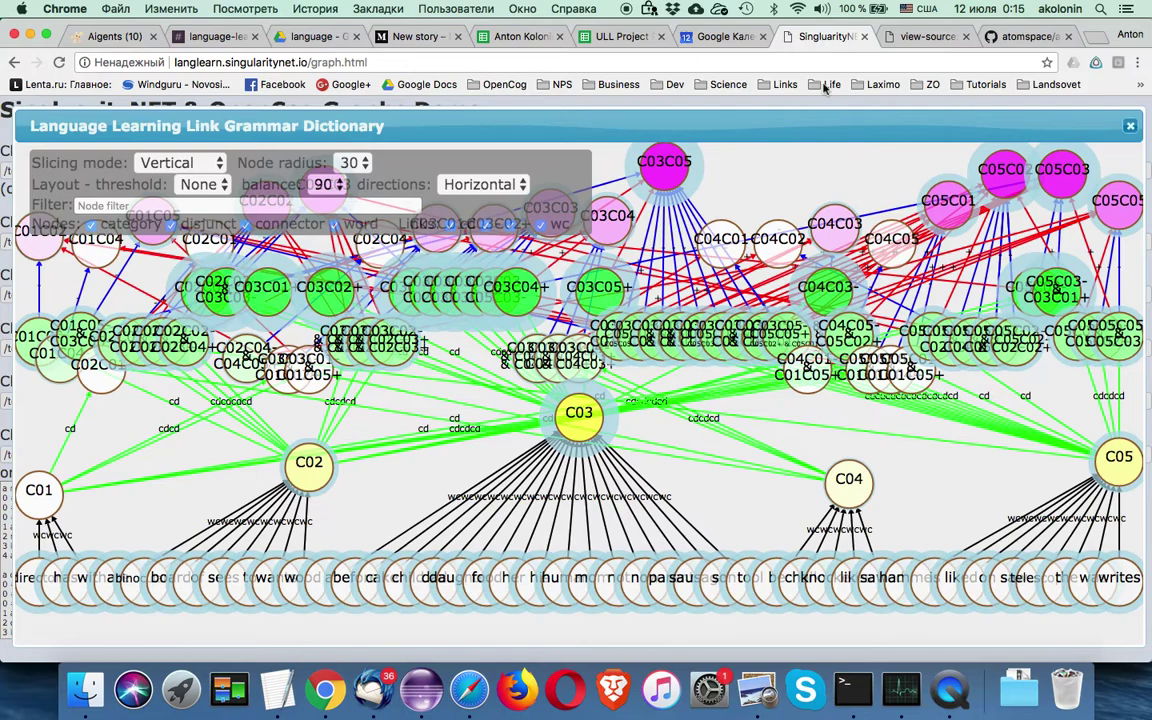
{"action": "left_click", "coordinate": [912, 37]}
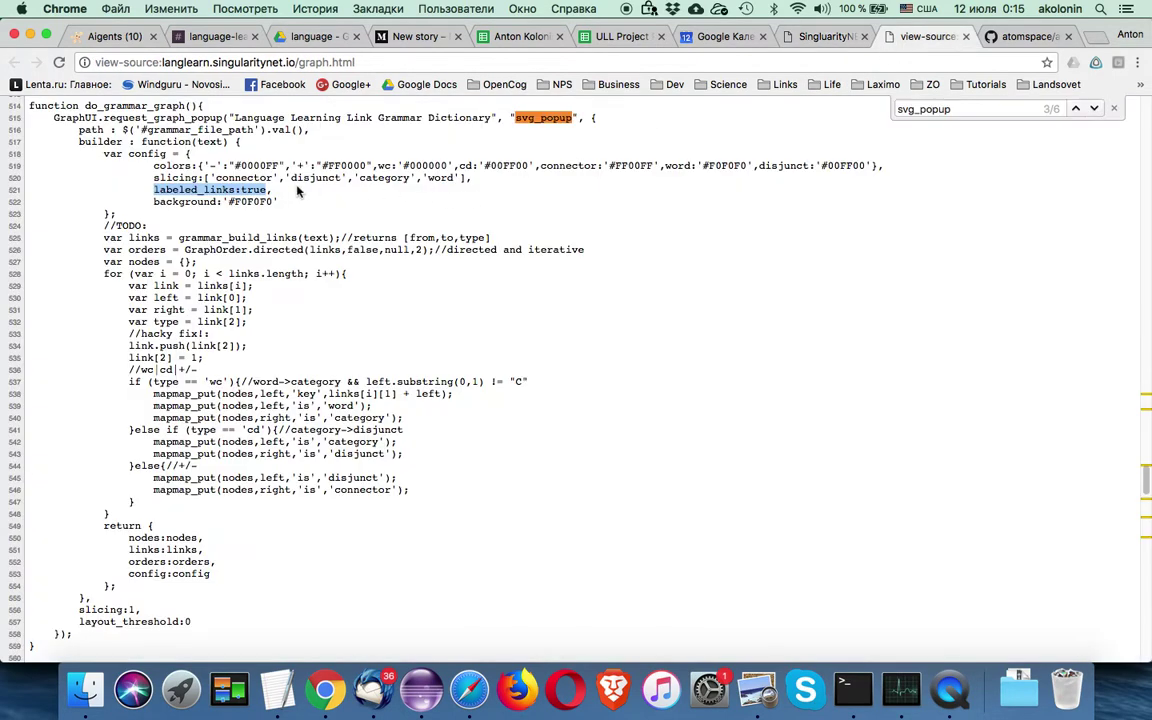
{"action": "double_click", "coordinate": [201, 202]}
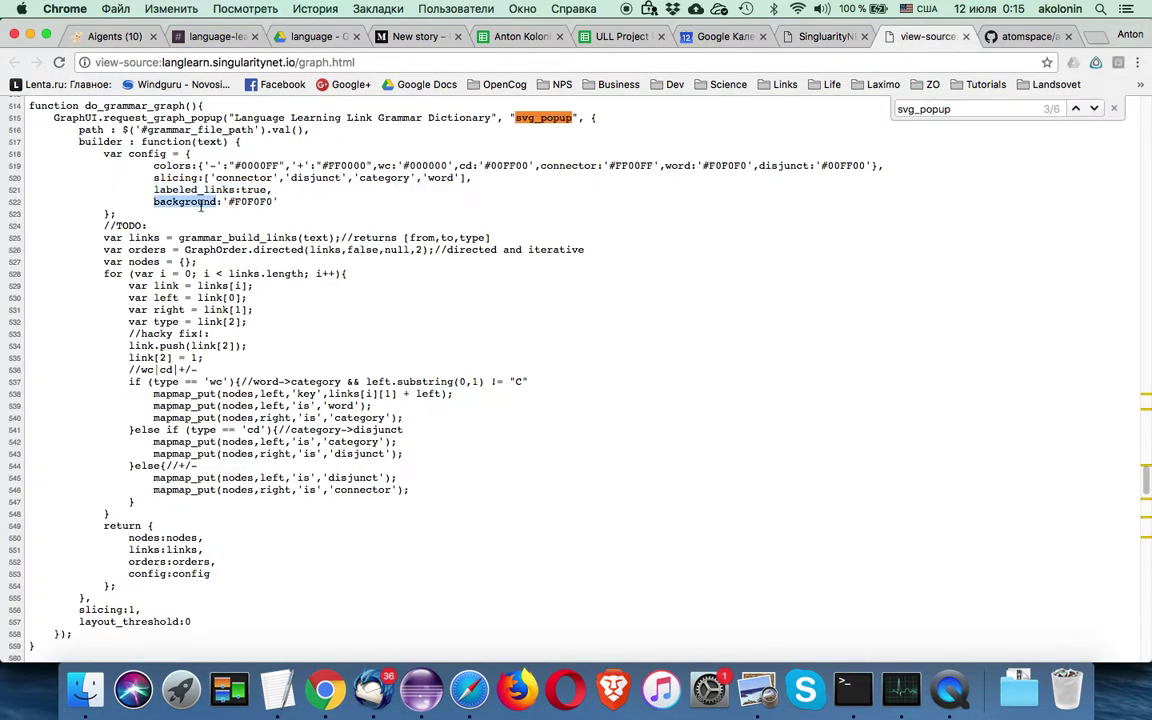
{"action": "left_click", "coordinate": [806, 38]}
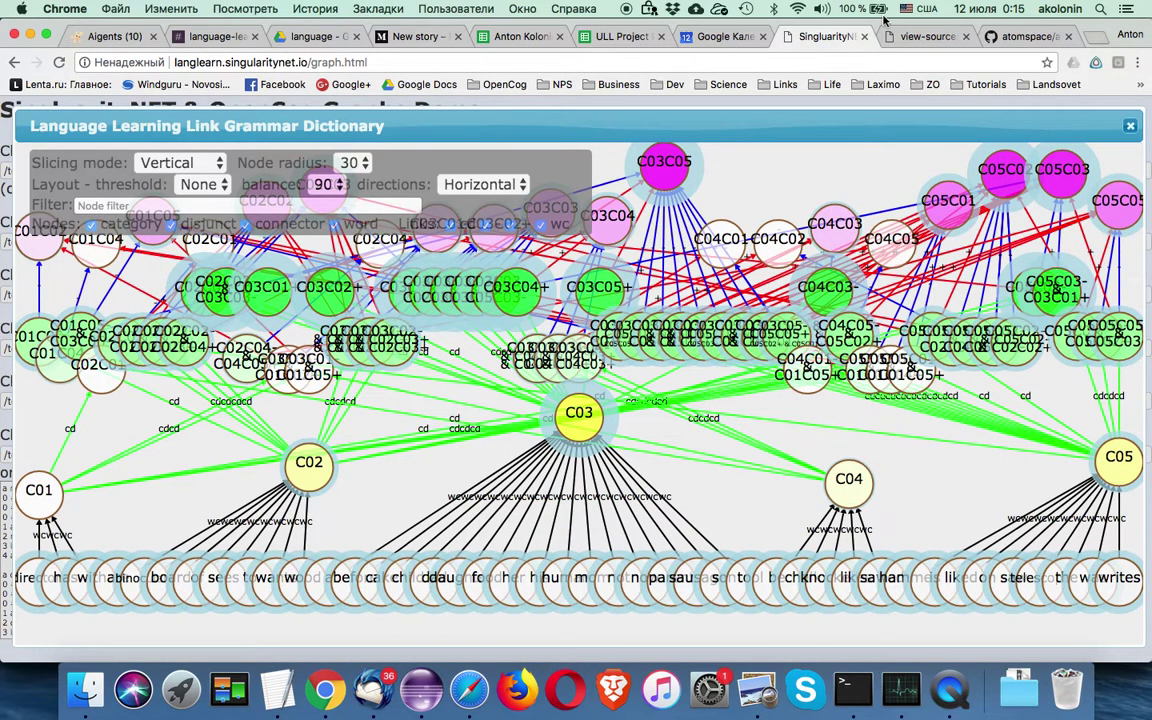
{"action": "left_click", "coordinate": [912, 37]}
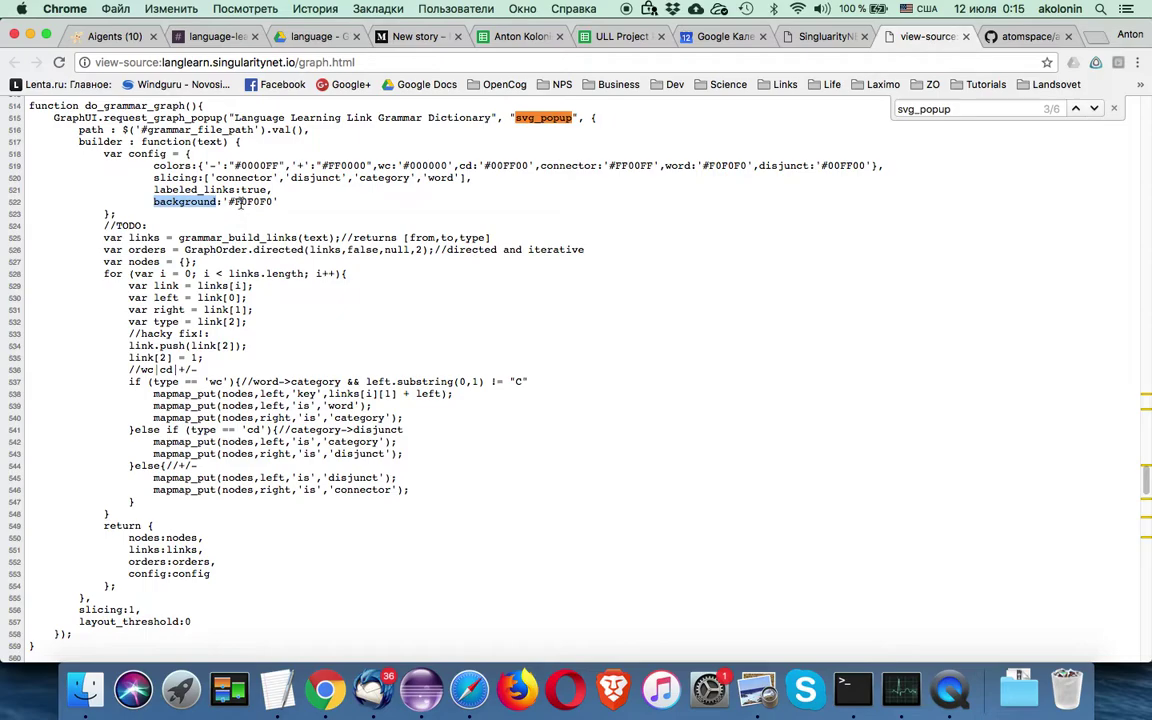
- Highlight the grammar_build_links call, its text argument and the links variable in do_grammar_graph
{"action": "double_click", "coordinate": [230, 237]}
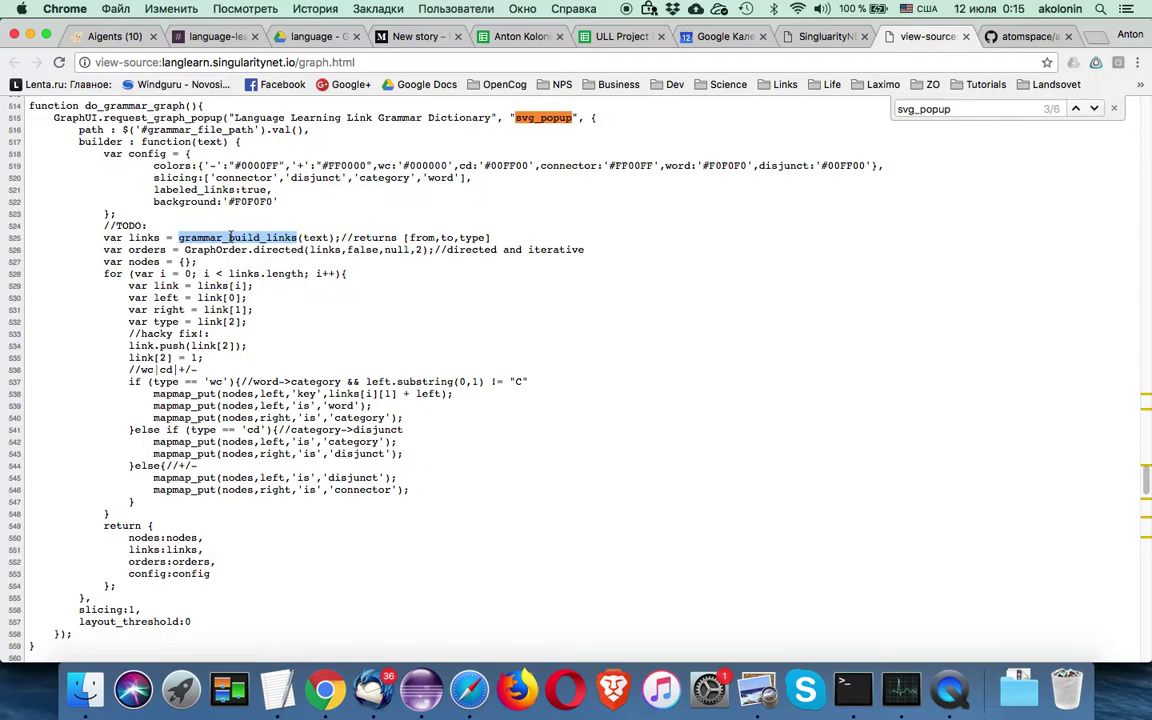
{"action": "double_click", "coordinate": [313, 237]}
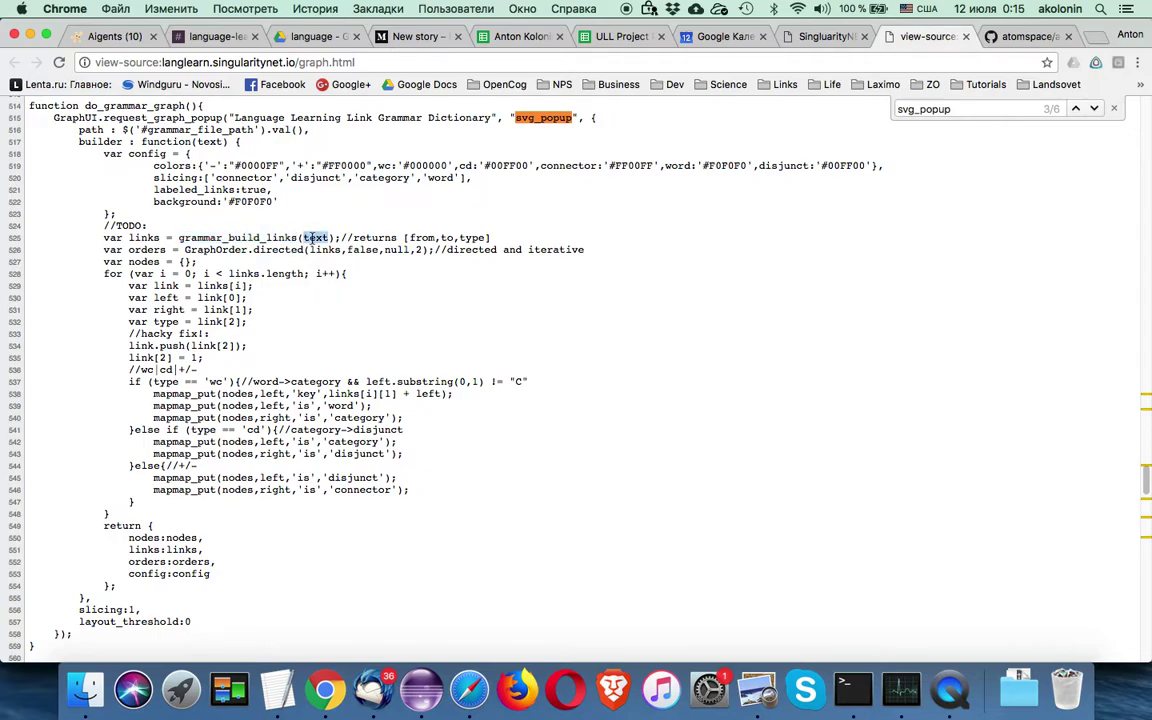
{"action": "double_click", "coordinate": [268, 237]}
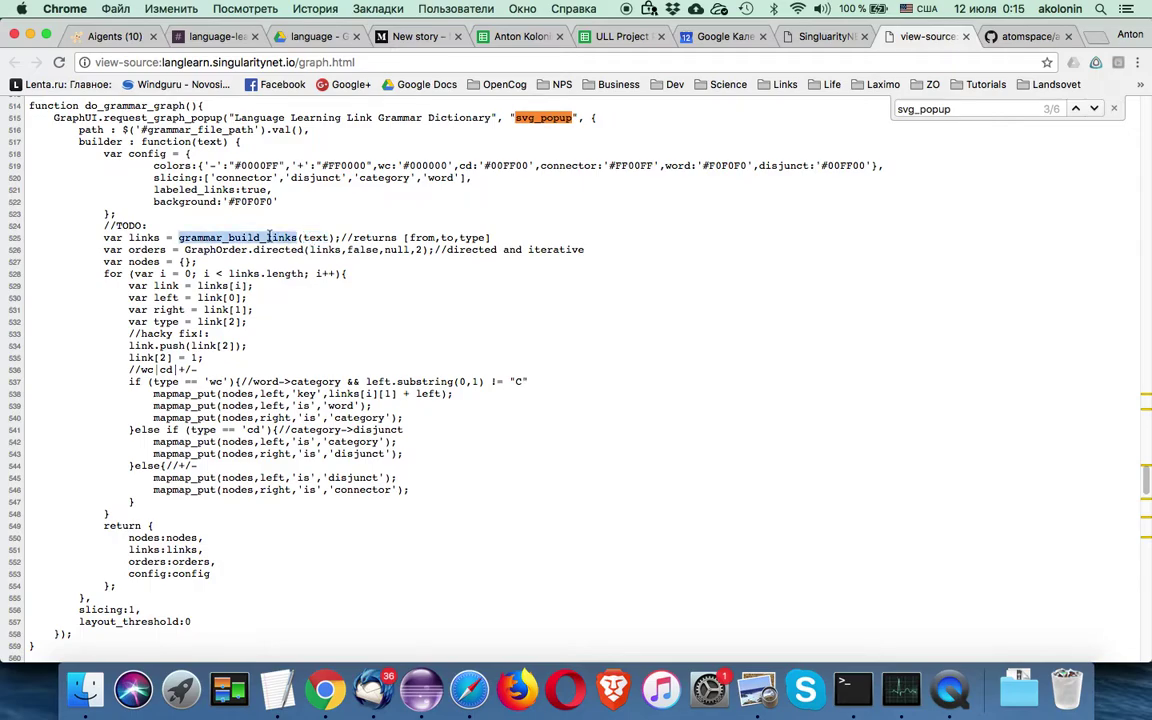
{"action": "double_click", "coordinate": [143, 238]}
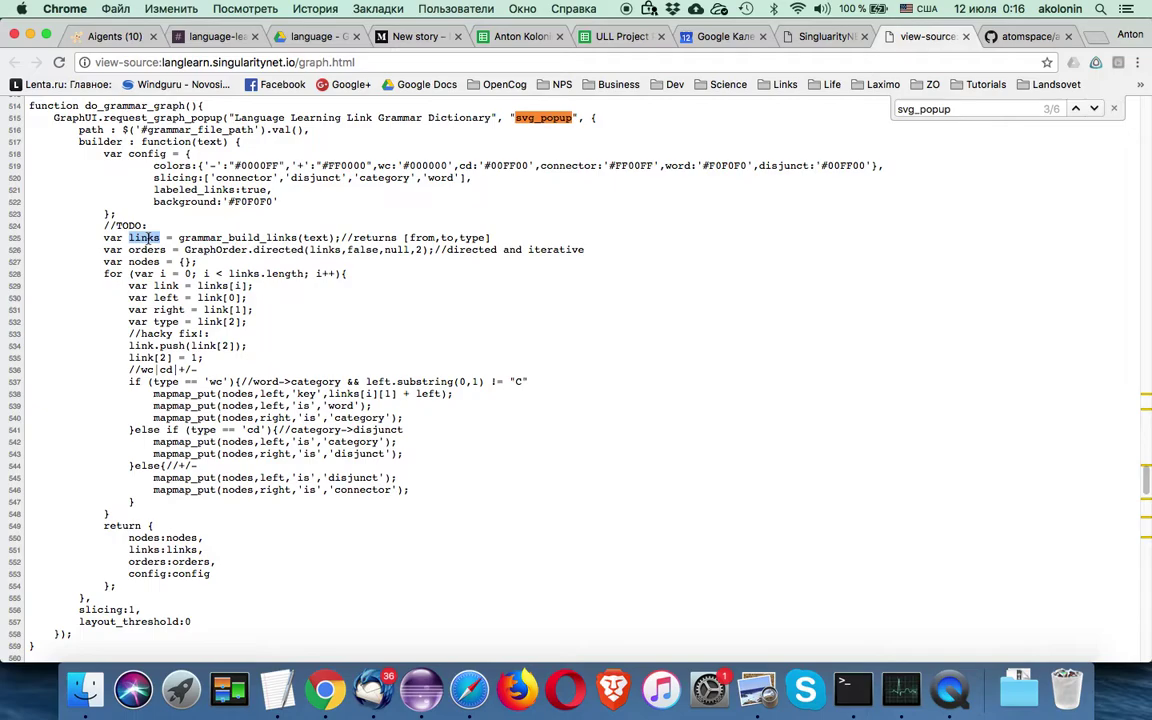
- Search the source for grammar_build_links and read through its function definition
{"action": "double_click", "coordinate": [212, 238]}
{"action": "key", "text": "super+c"}
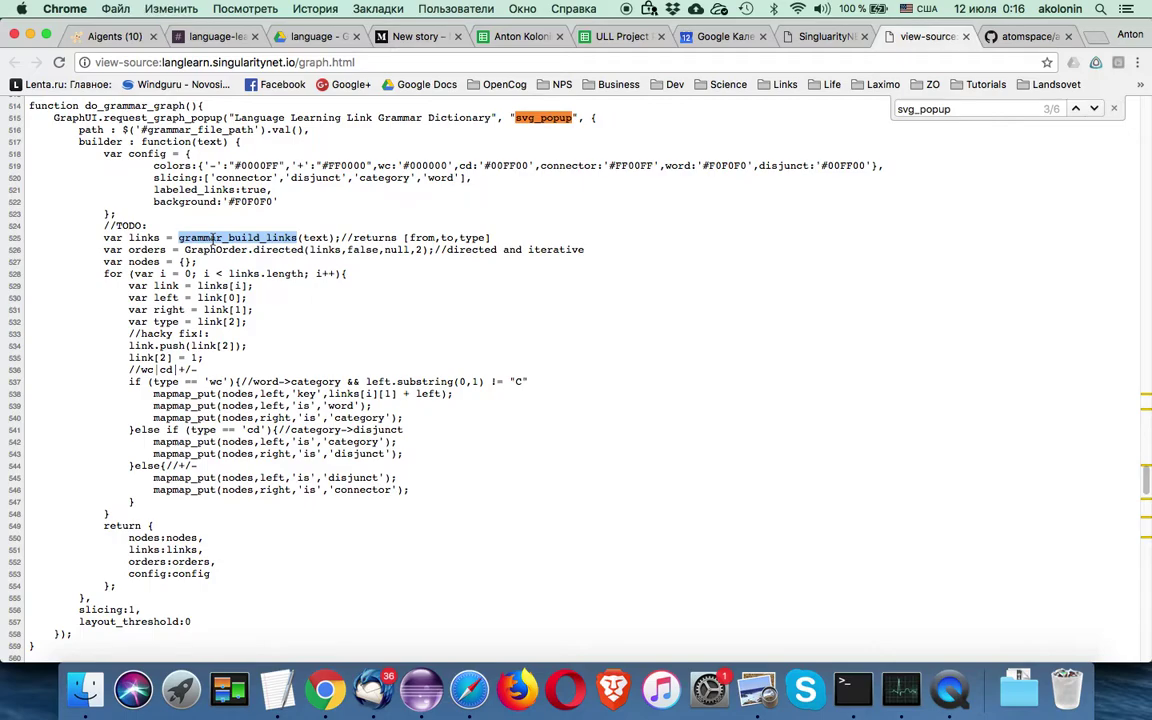
{"action": "key", "text": "super+Up"}
{"action": "key", "text": "super+f"}
{"action": "key", "text": "super+v"}
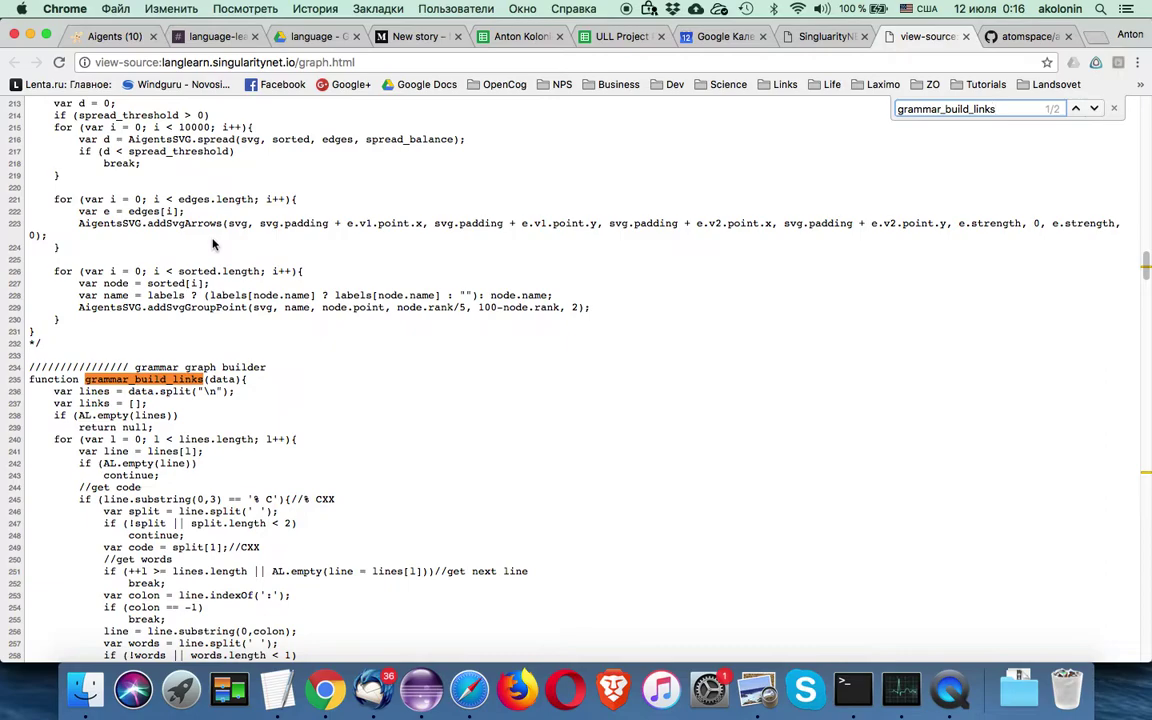
{"action": "scroll", "coordinate": [212, 244], "scroll_direction": "down", "scroll_amount": 3}
{"action": "scroll", "coordinate": [212, 244], "scroll_direction": "down", "scroll_amount": 4}
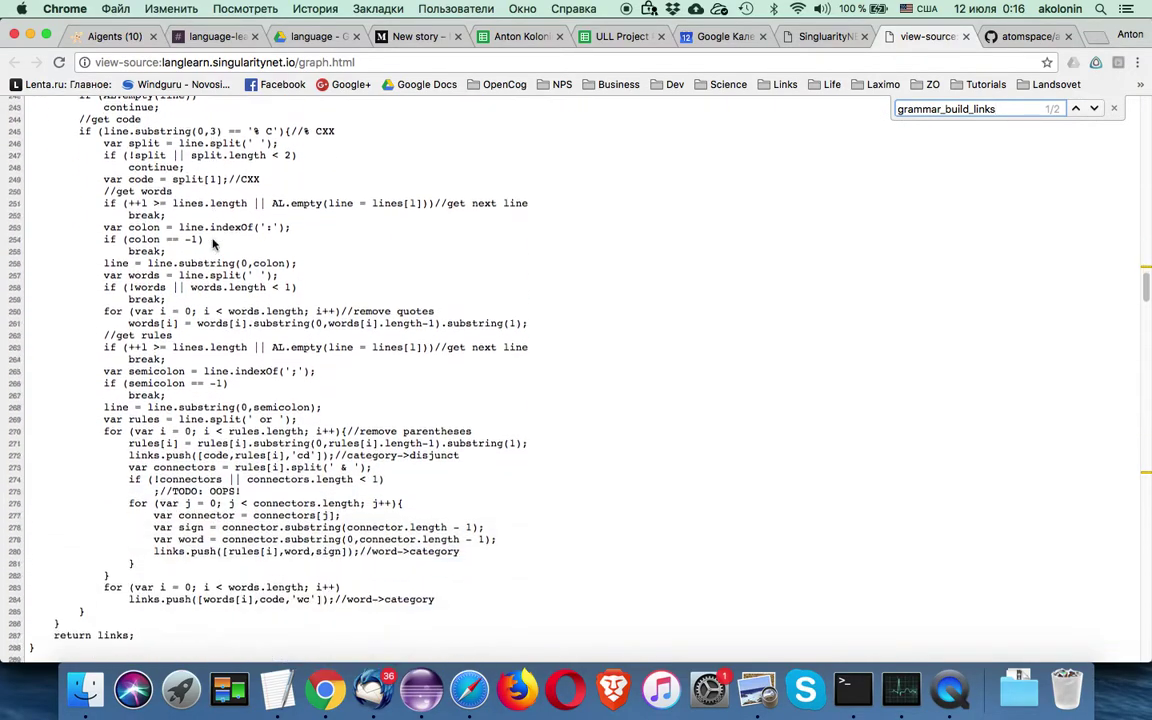
{"action": "scroll", "coordinate": [212, 244], "scroll_direction": "up", "scroll_amount": 4}
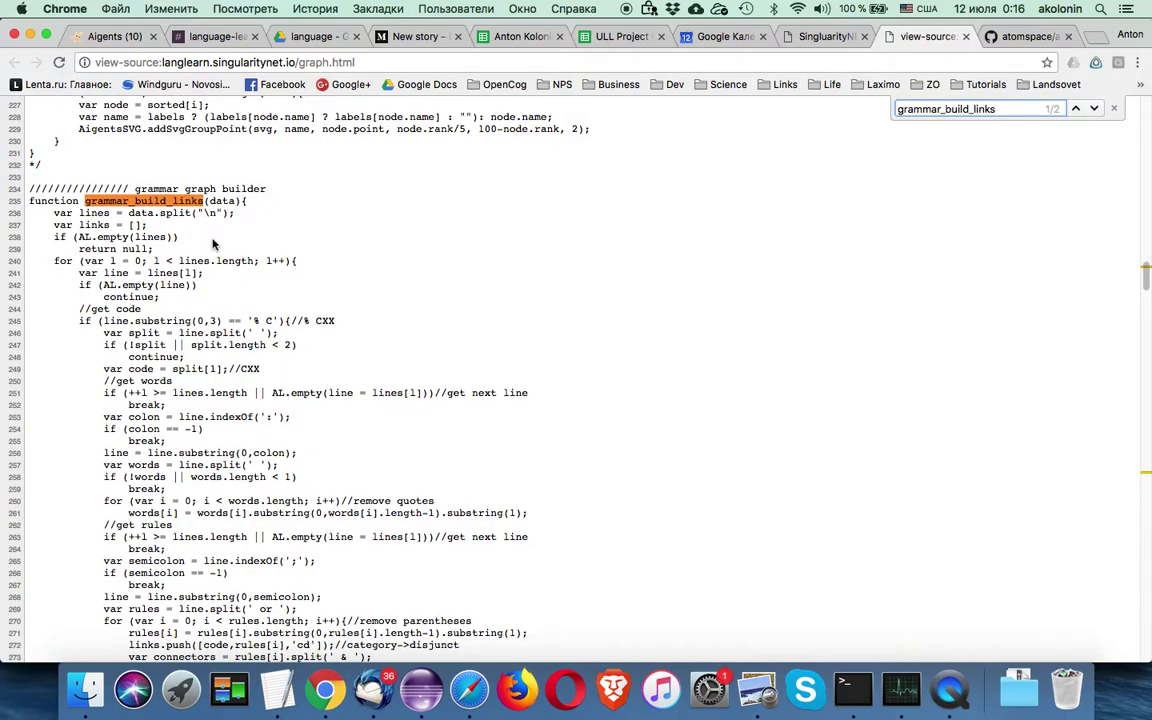
{"action": "scroll", "coordinate": [212, 244], "scroll_direction": "down", "scroll_amount": 2}
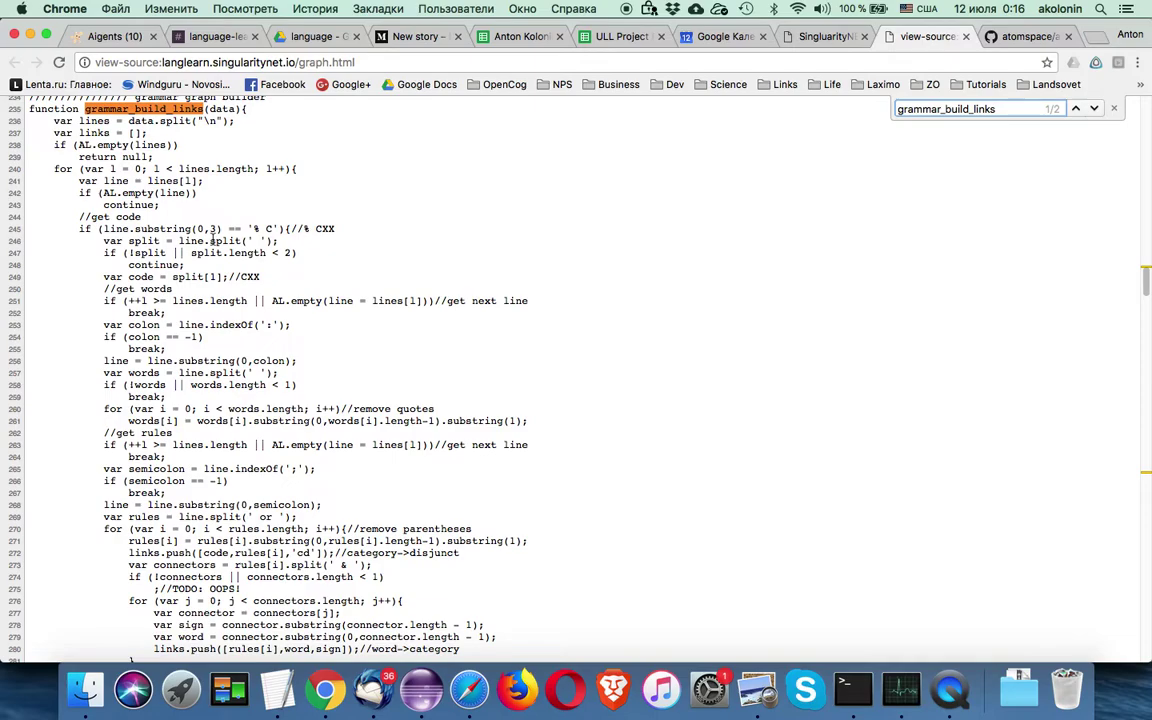
{"action": "scroll", "coordinate": [160, 150], "scroll_direction": "down", "scroll_amount": 2}
{"action": "scroll", "coordinate": [167, 157], "scroll_direction": "down", "scroll_amount": 2}
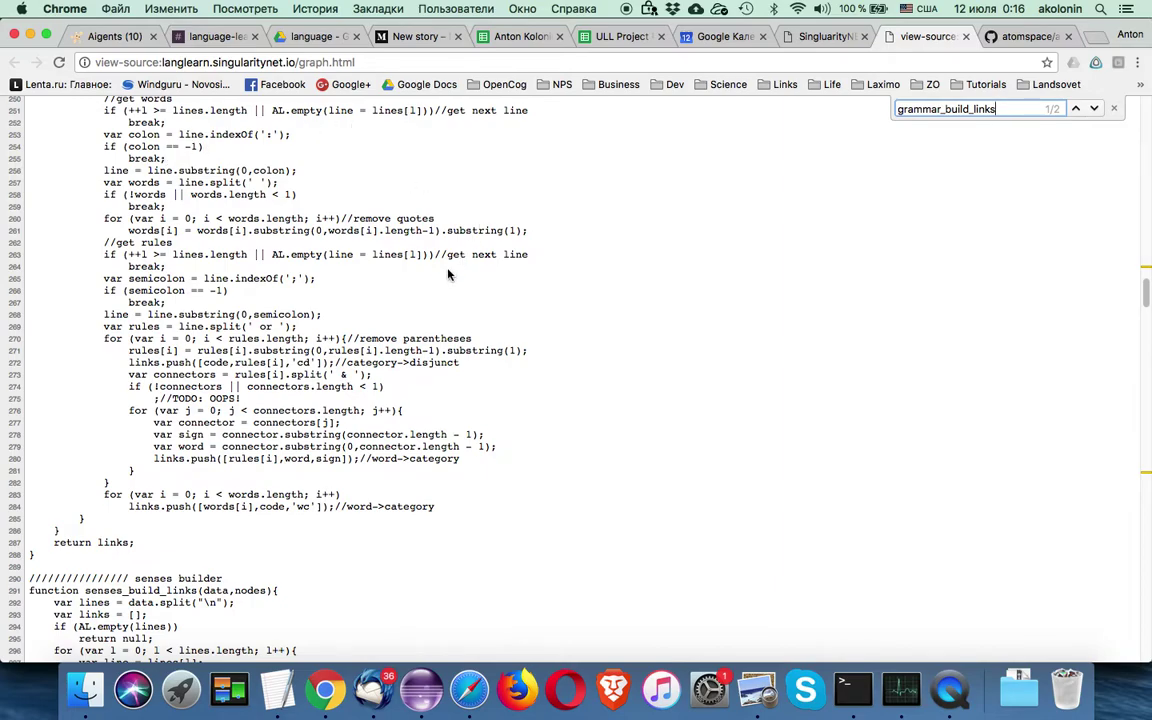
- Go to the grammar_build_links match in do_grammar_graph and highlight the links and orders variables
{"action": "key", "text": "super+f"}
{"action": "key", "text": "Return"}
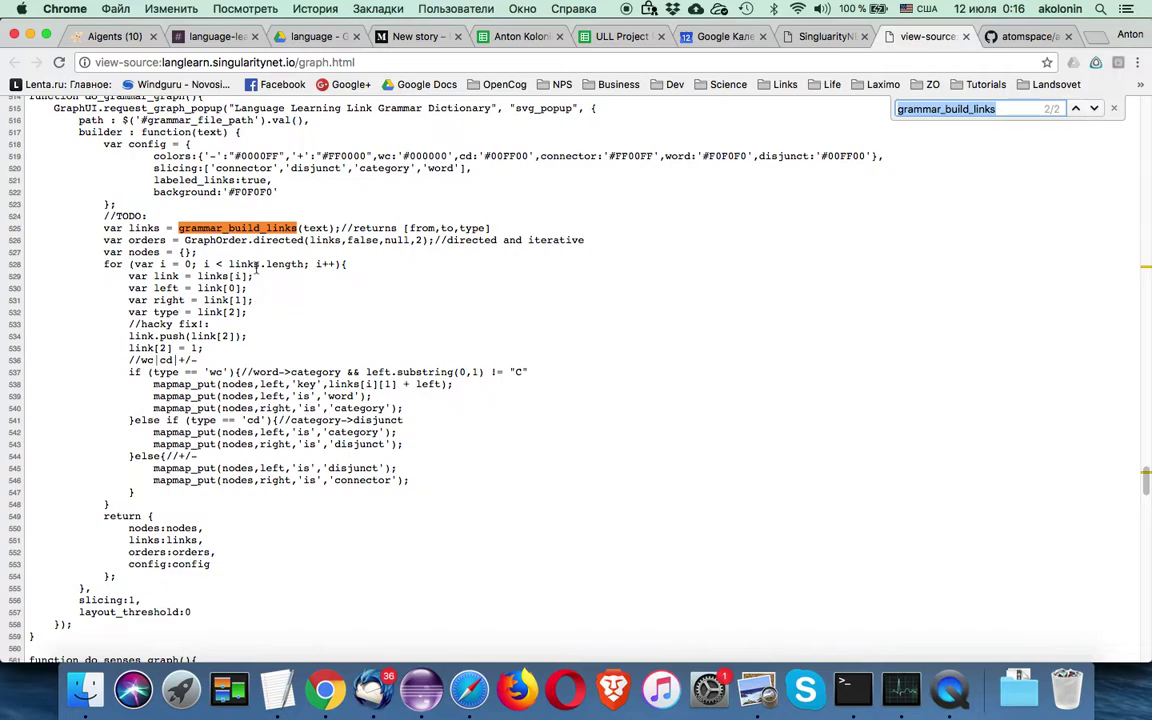
{"action": "double_click", "coordinate": [212, 240]}
{"action": "double_click", "coordinate": [143, 228]}
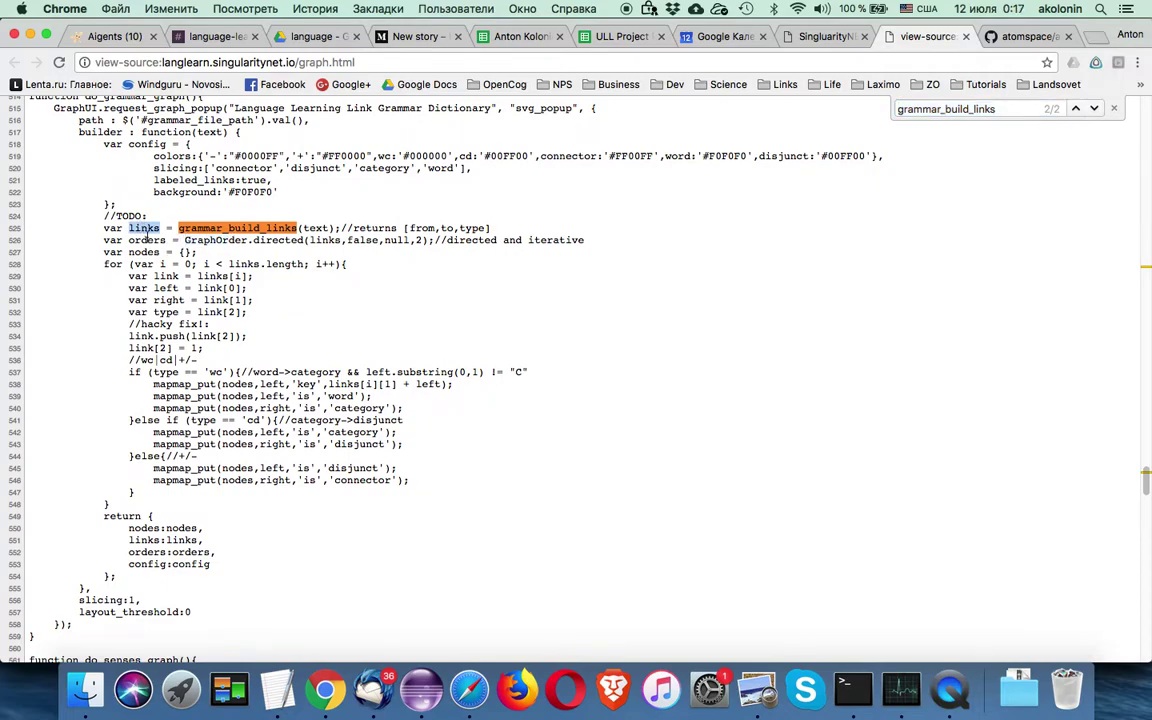
{"action": "double_click", "coordinate": [150, 240]}
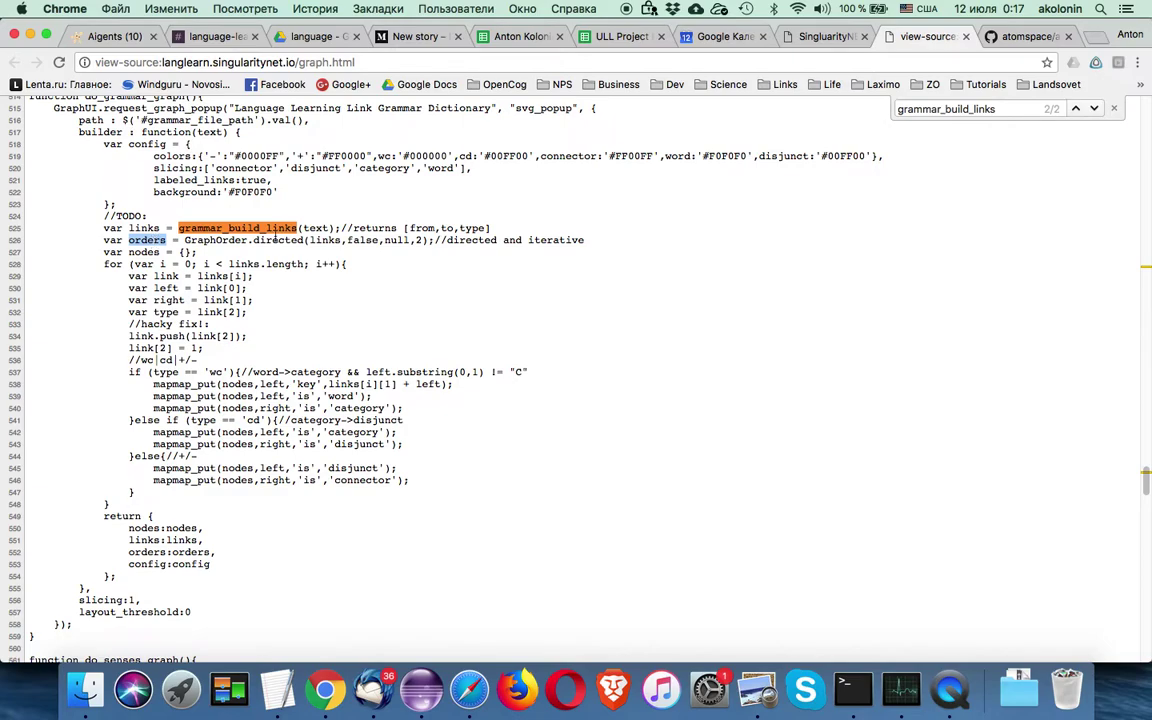
{"action": "left_click", "coordinate": [251, 242]}
- Filter the grammar graph by the mom word node, then by the C03 category node
{"action": "left_click", "coordinate": [815, 36]}
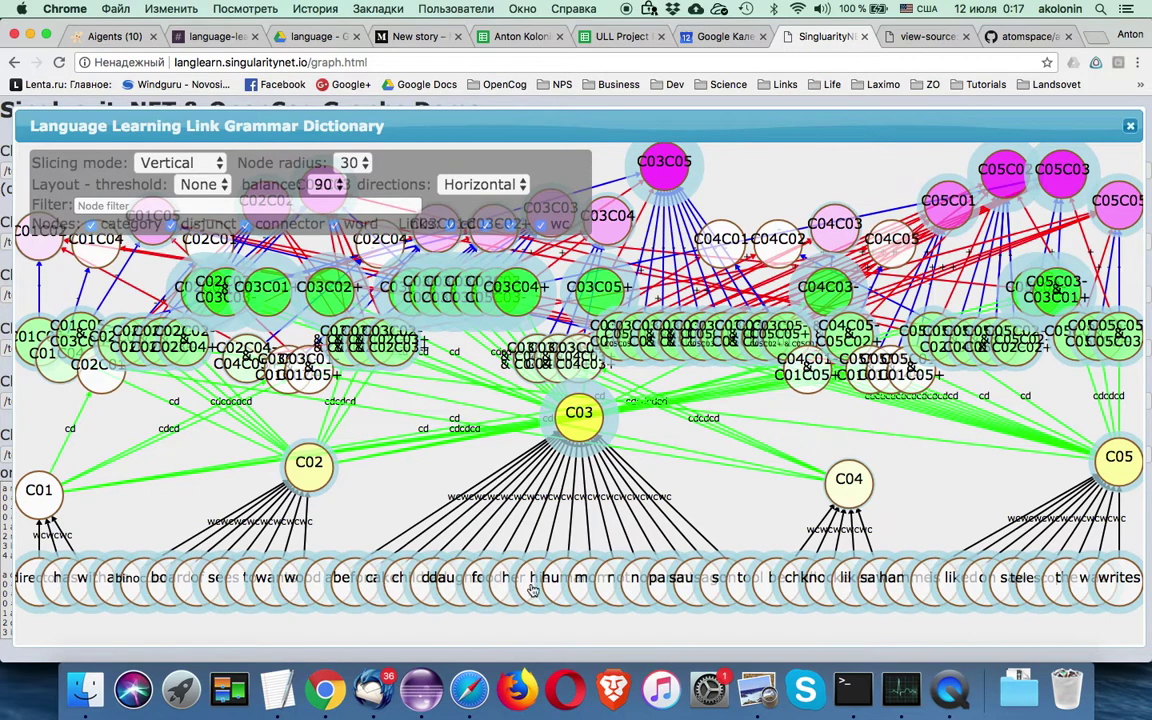
{"action": "left_click", "coordinate": [577, 588]}
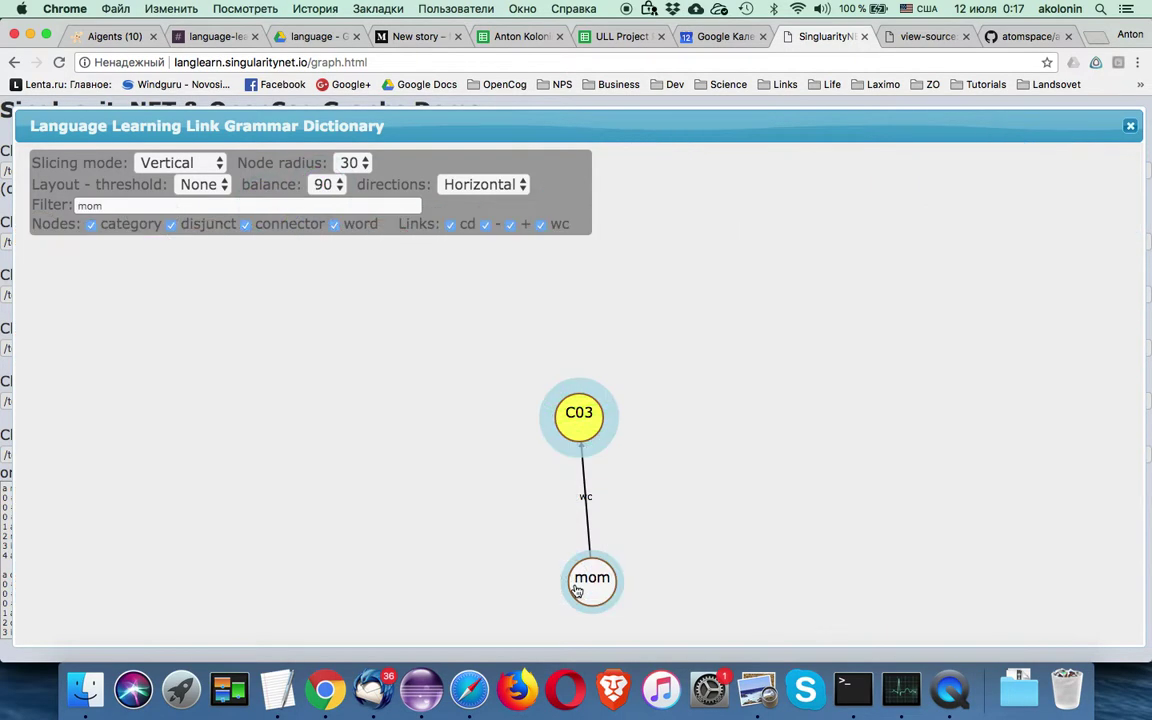
{"action": "left_click", "coordinate": [587, 432]}
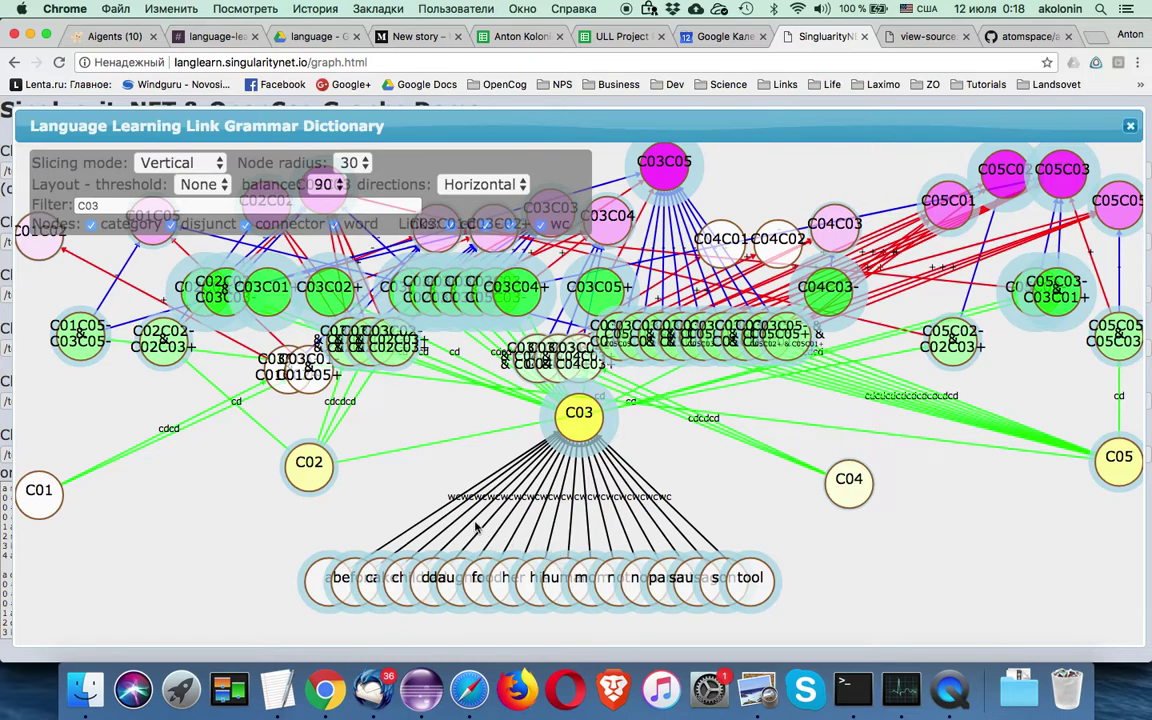
- Return to the source and highlight directed and GraphOrder in the orders assignment of do_grammar_graph
{"action": "left_click", "coordinate": [909, 40]}
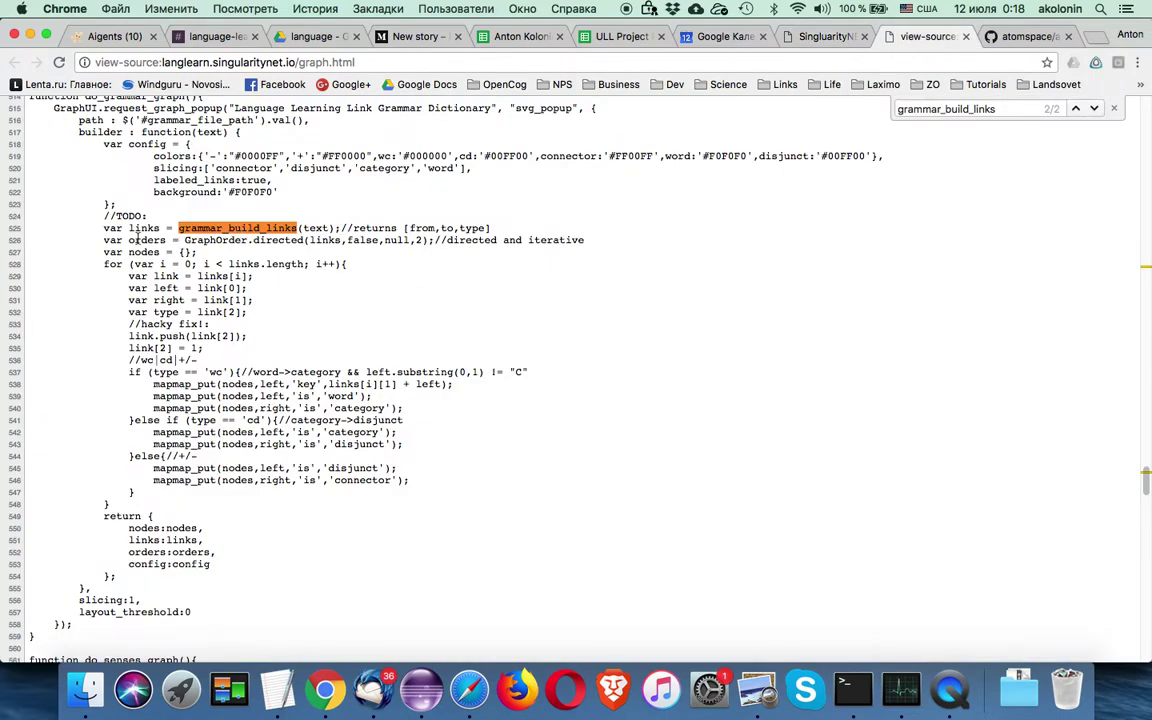
{"action": "double_click", "coordinate": [268, 241]}
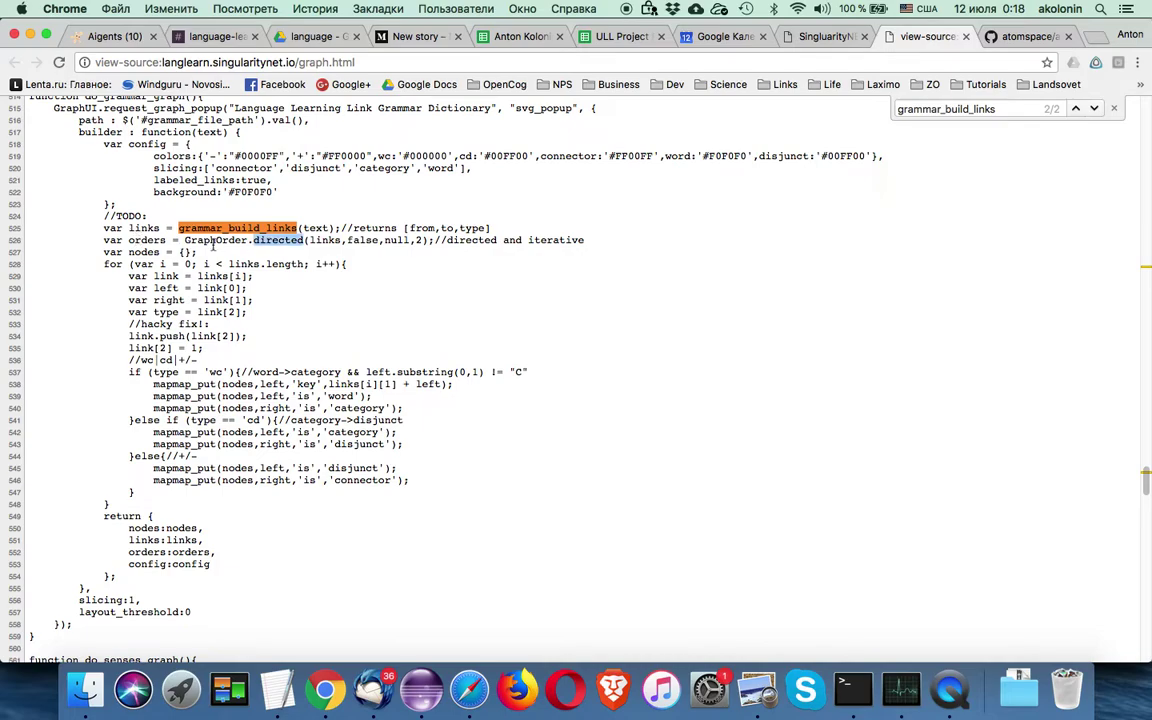
{"action": "double_click", "coordinate": [211, 241]}
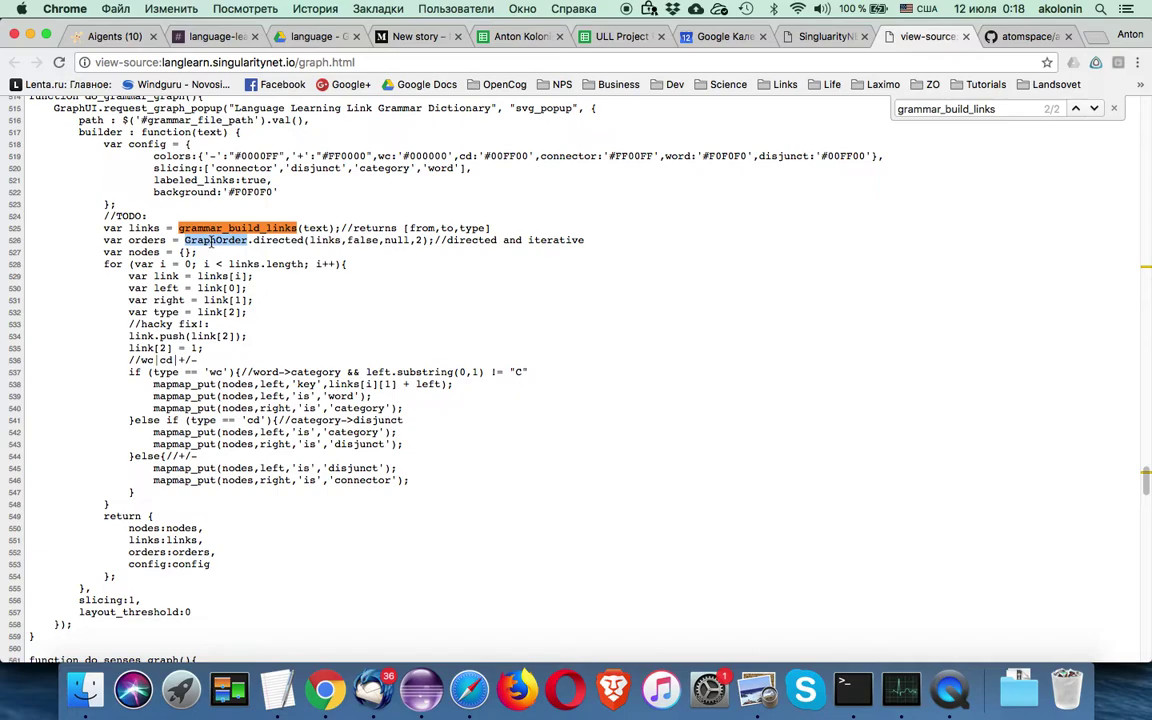
- Highlight directed in the orders assignment, then the nodes variable declared on the following line
{"action": "left_click", "coordinate": [211, 242]}
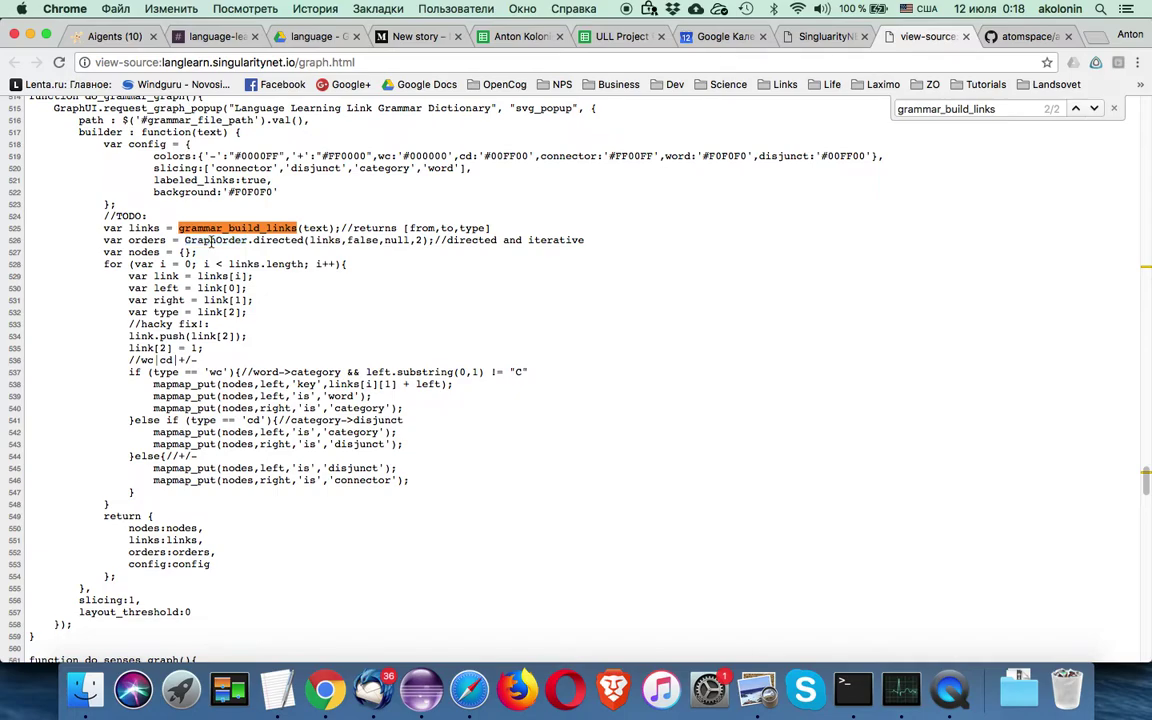
{"action": "double_click", "coordinate": [282, 241]}
{"action": "scroll", "coordinate": [181, 251], "scroll_direction": "down", "scroll_amount": 1}
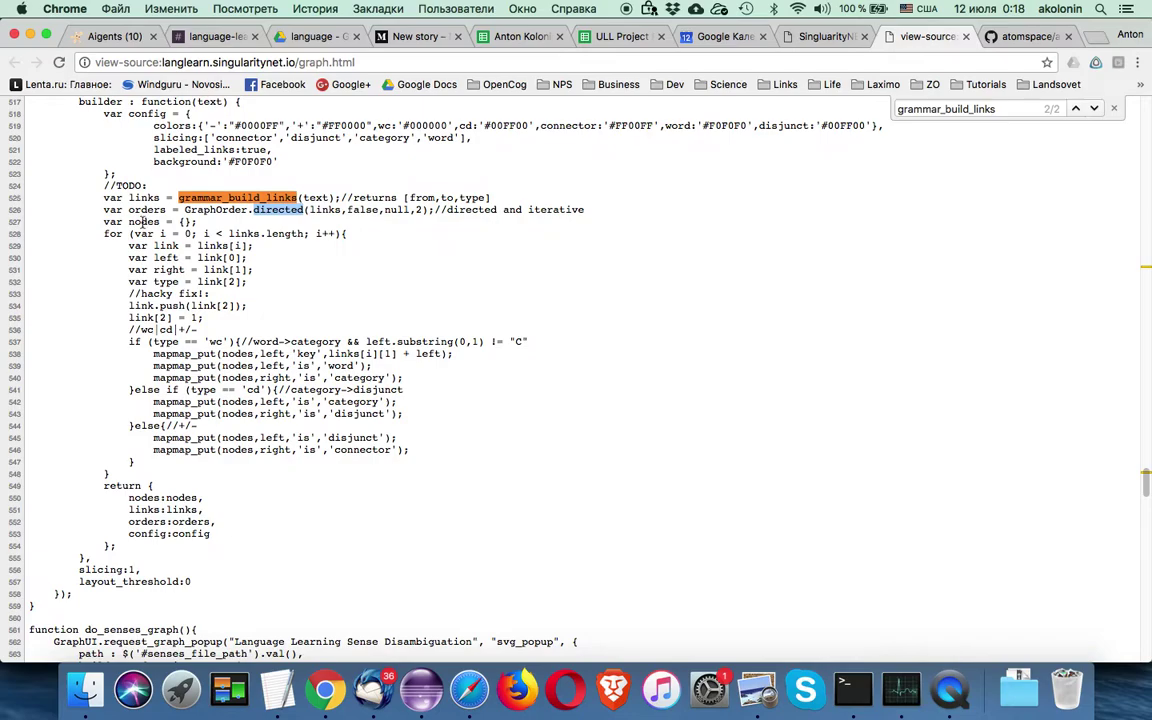
{"action": "double_click", "coordinate": [143, 221]}
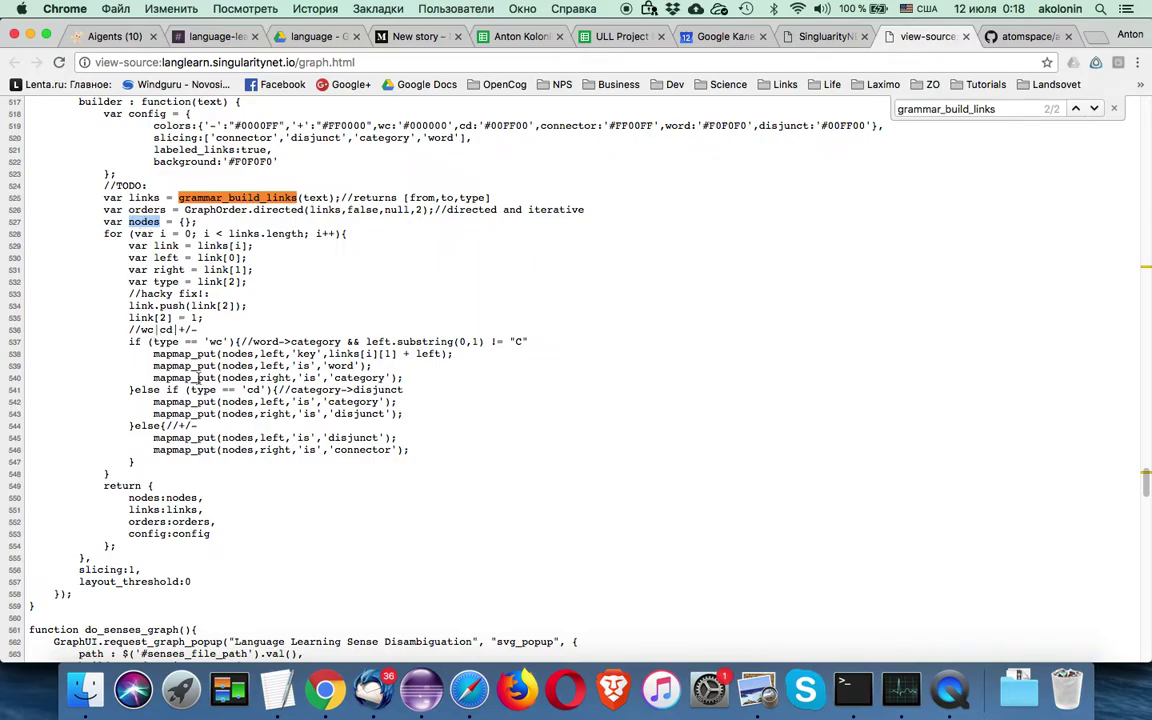
- Highlight the nodes, 'is' and 'key' arguments in the mapmap_put calls of the wc branch
{"action": "double_click", "coordinate": [241, 355]}
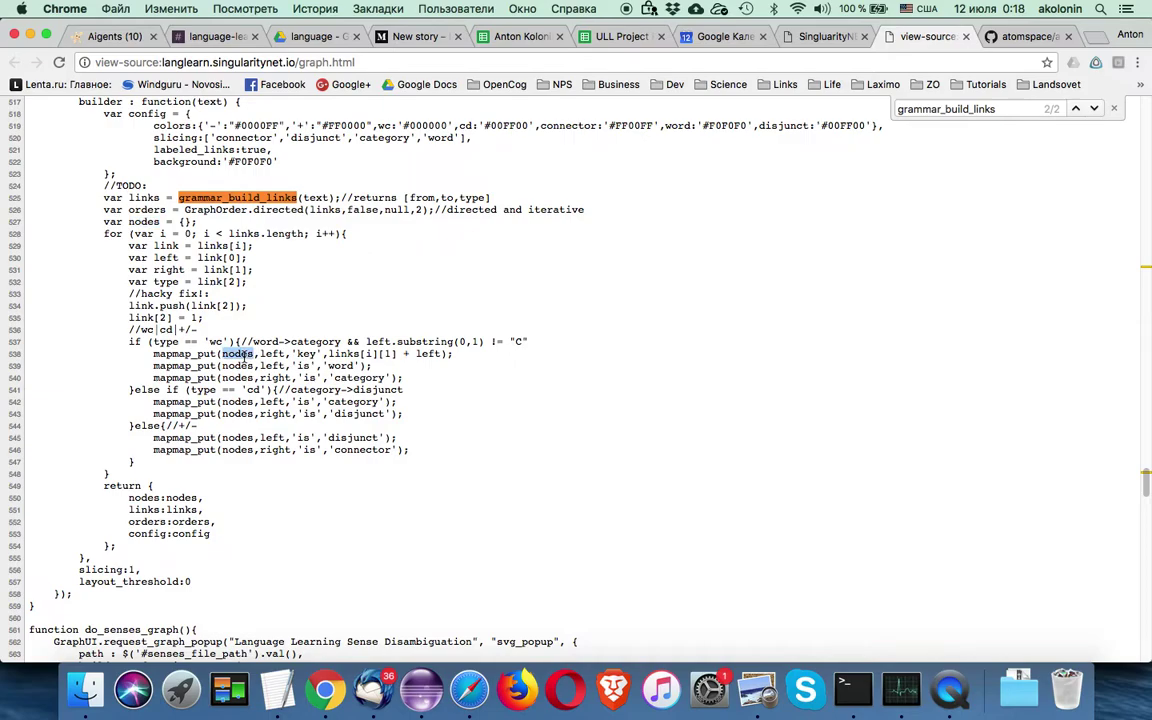
{"action": "double_click", "coordinate": [303, 366]}
{"action": "double_click", "coordinate": [310, 378]}
{"action": "double_click", "coordinate": [306, 354]}
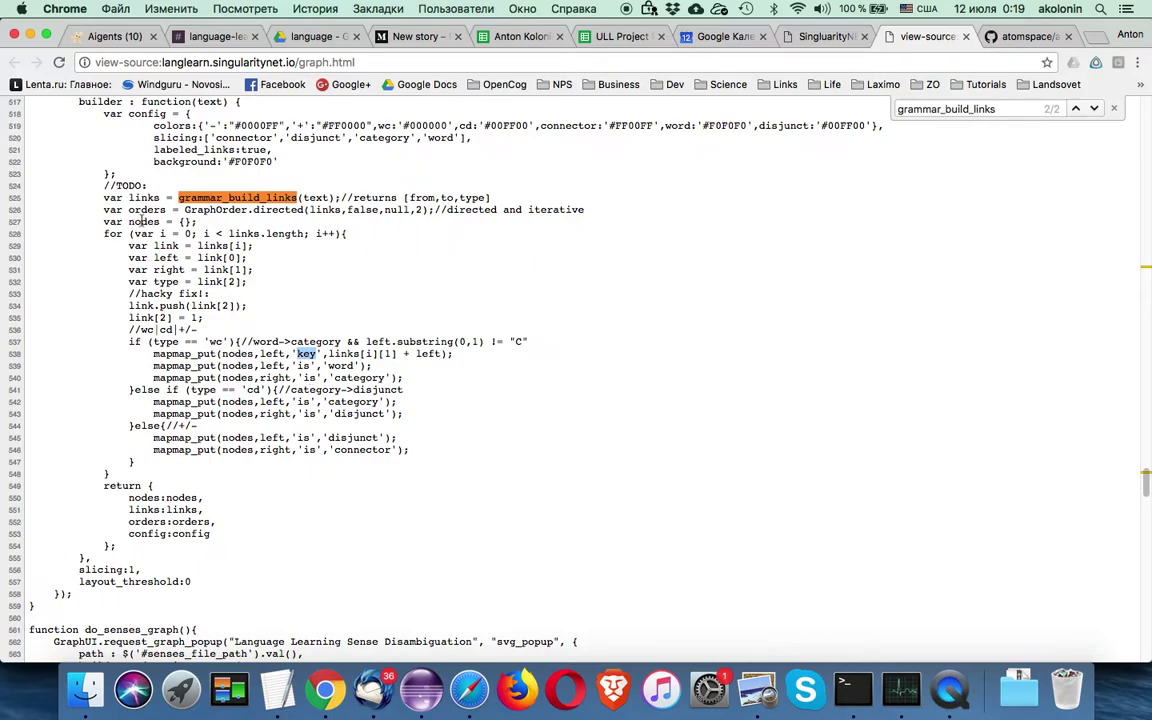
- Highlight the config variable and builder name in do_grammar_graph, then select the builder's whole return block
{"action": "left_click", "coordinate": [140, 198]}
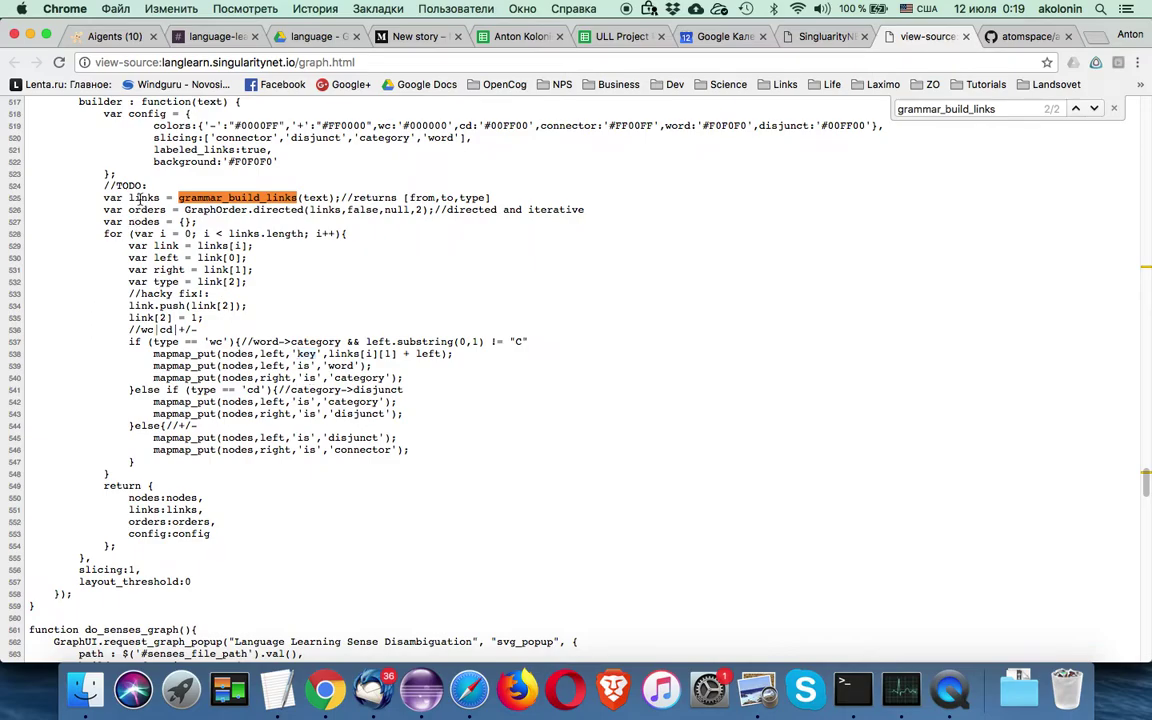
{"action": "double_click", "coordinate": [147, 113]}
{"action": "double_click", "coordinate": [103, 102]}
{"action": "left_click_drag", "start_coordinate": [102, 486], "coordinate": [117, 549]}
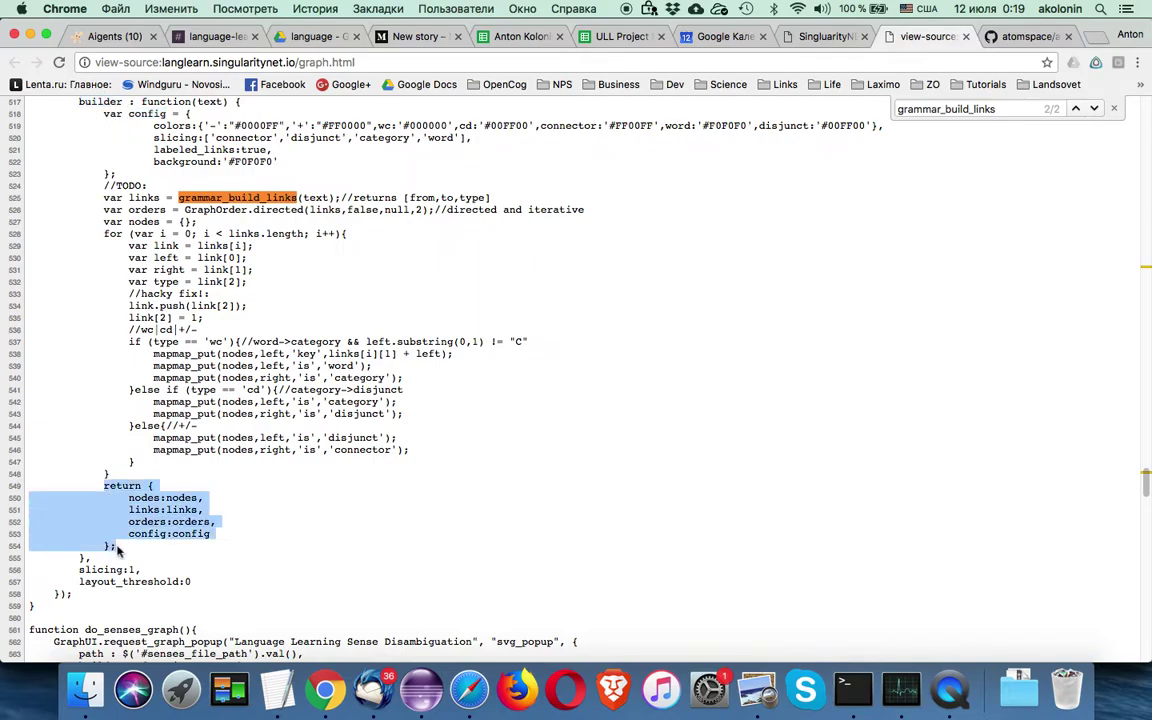
- Highlight the nodes, links, config and orders entries of the returned object one at a time
{"action": "double_click", "coordinate": [175, 498]}
{"action": "double_click", "coordinate": [172, 510]}
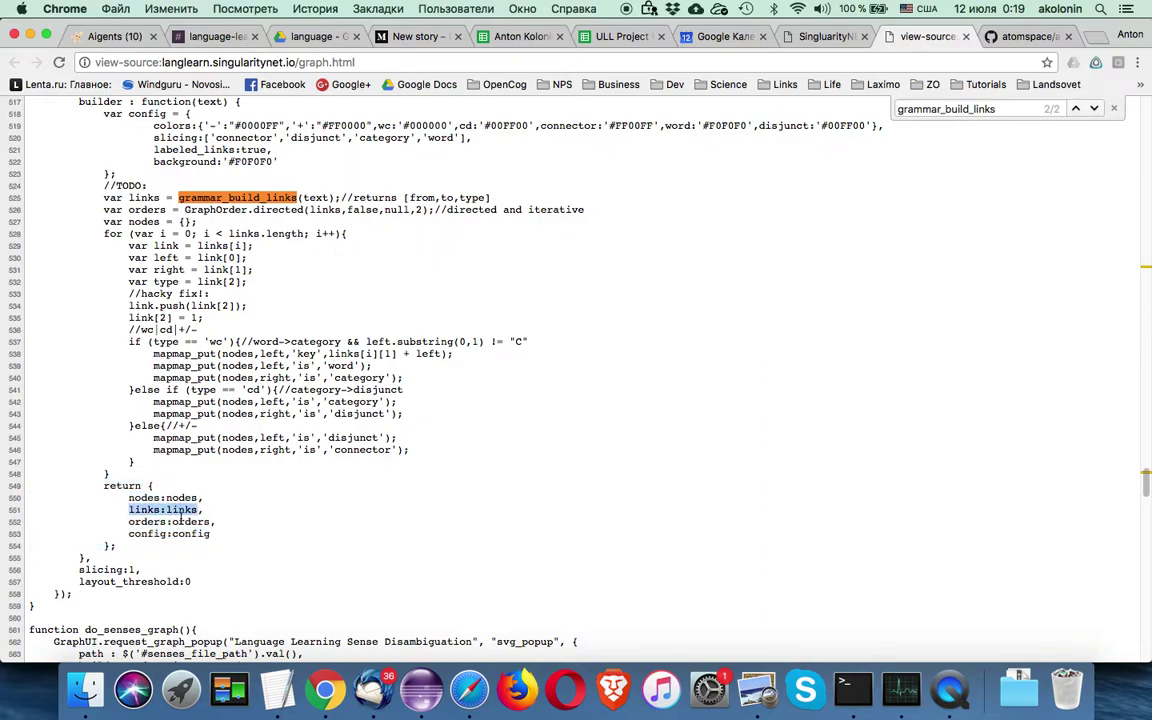
{"action": "left_click", "coordinate": [184, 537]}
{"action": "double_click", "coordinate": [184, 537]}
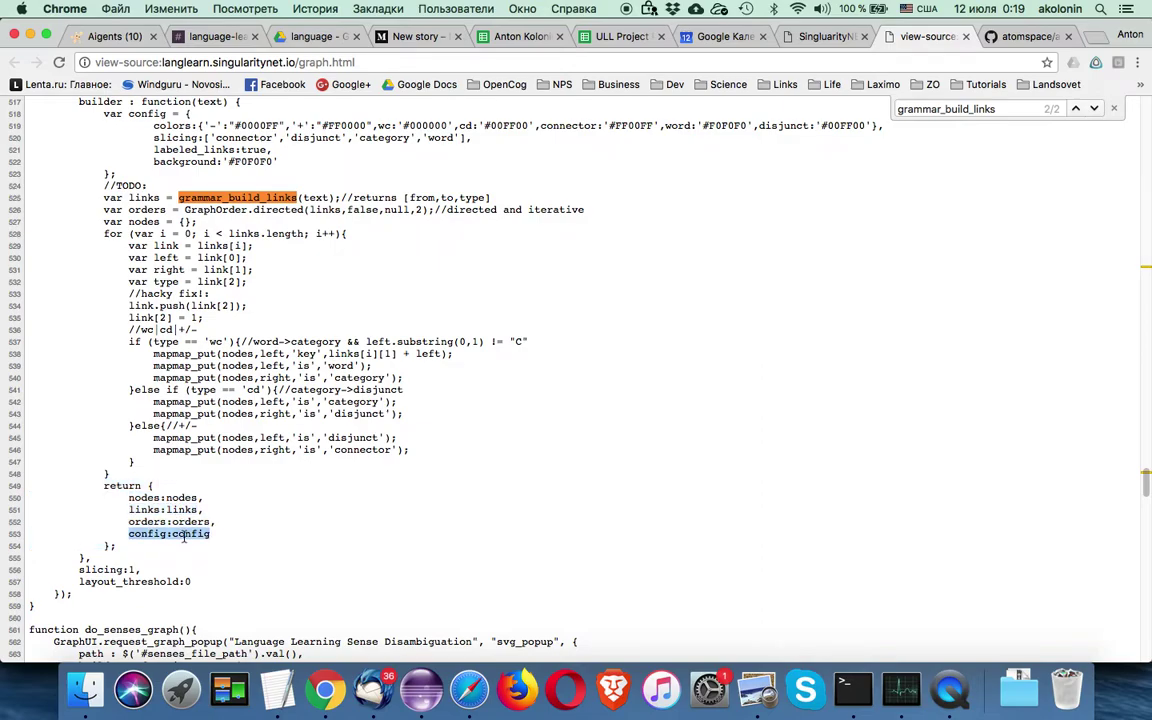
{"action": "double_click", "coordinate": [184, 521]}
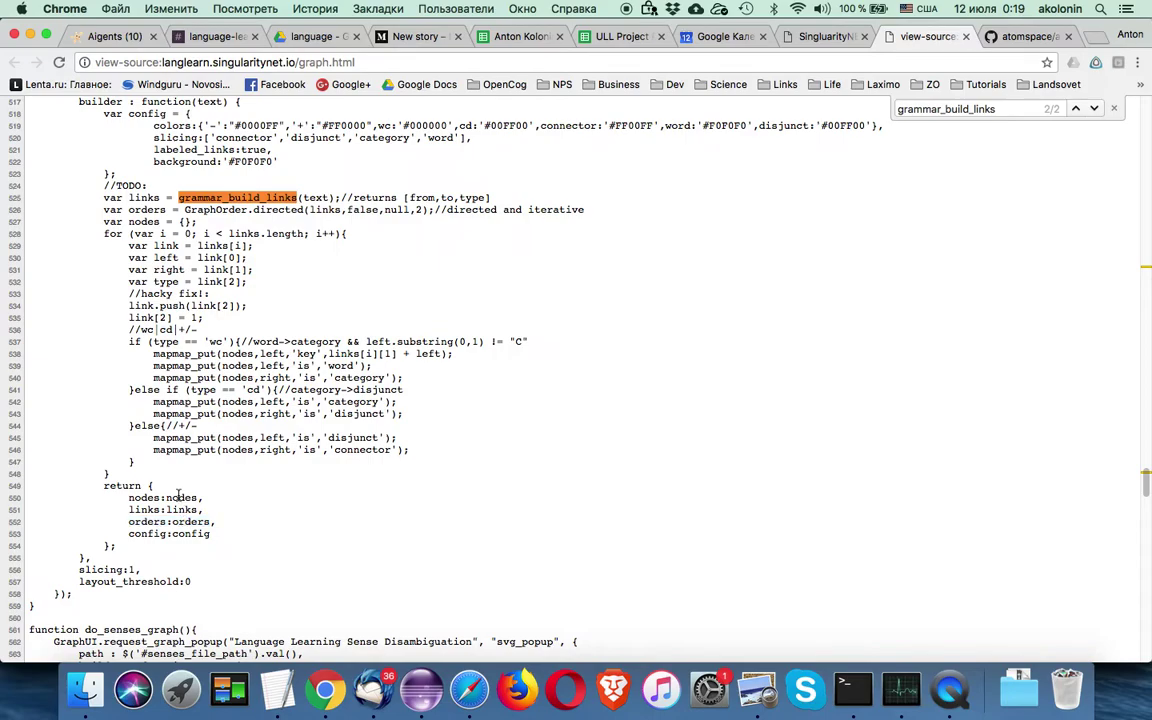
{"action": "double_click", "coordinate": [178, 495]}
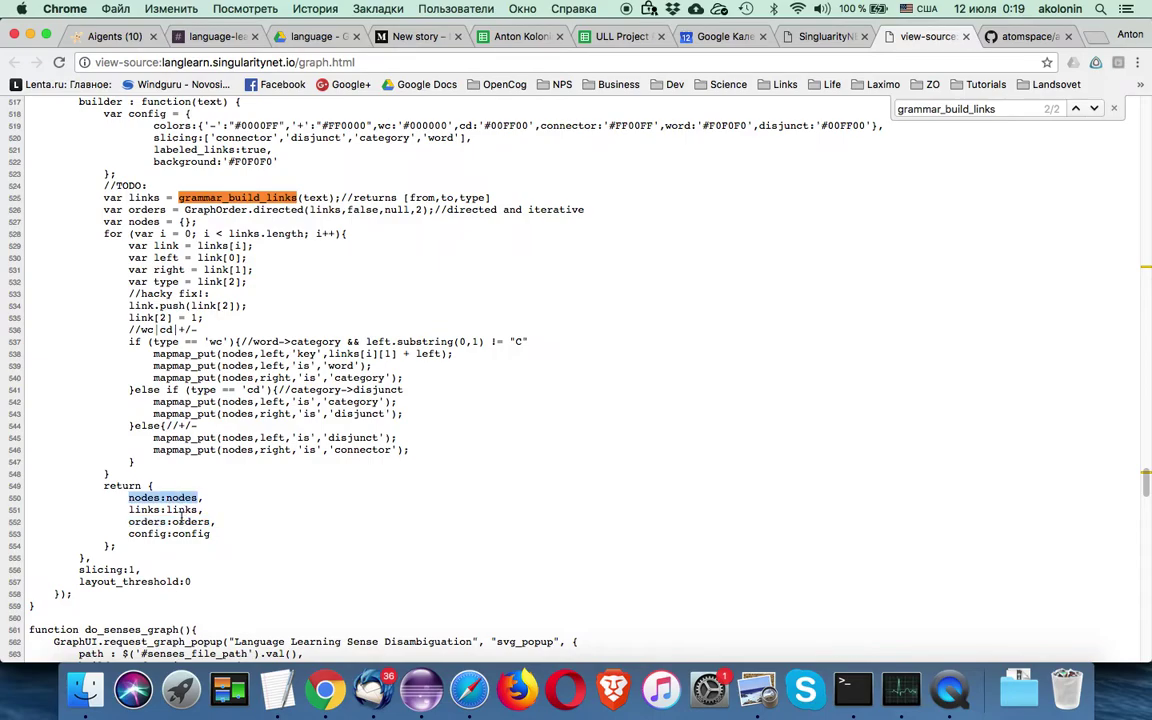
{"action": "double_click", "coordinate": [179, 510]}
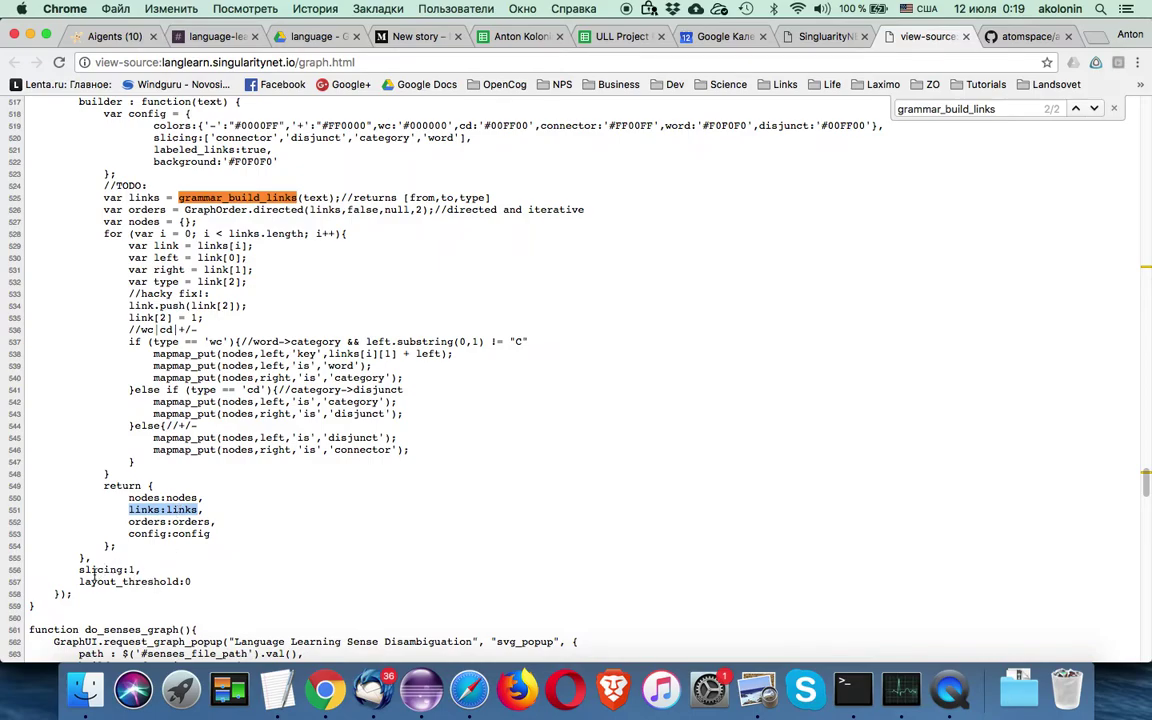
- Highlight the slicing option in the source, then set the grammar graph's slicing mode to Horizontal and move its controls off the nodes
{"action": "left_click_drag", "start_coordinate": [80, 569], "coordinate": [124, 572]}
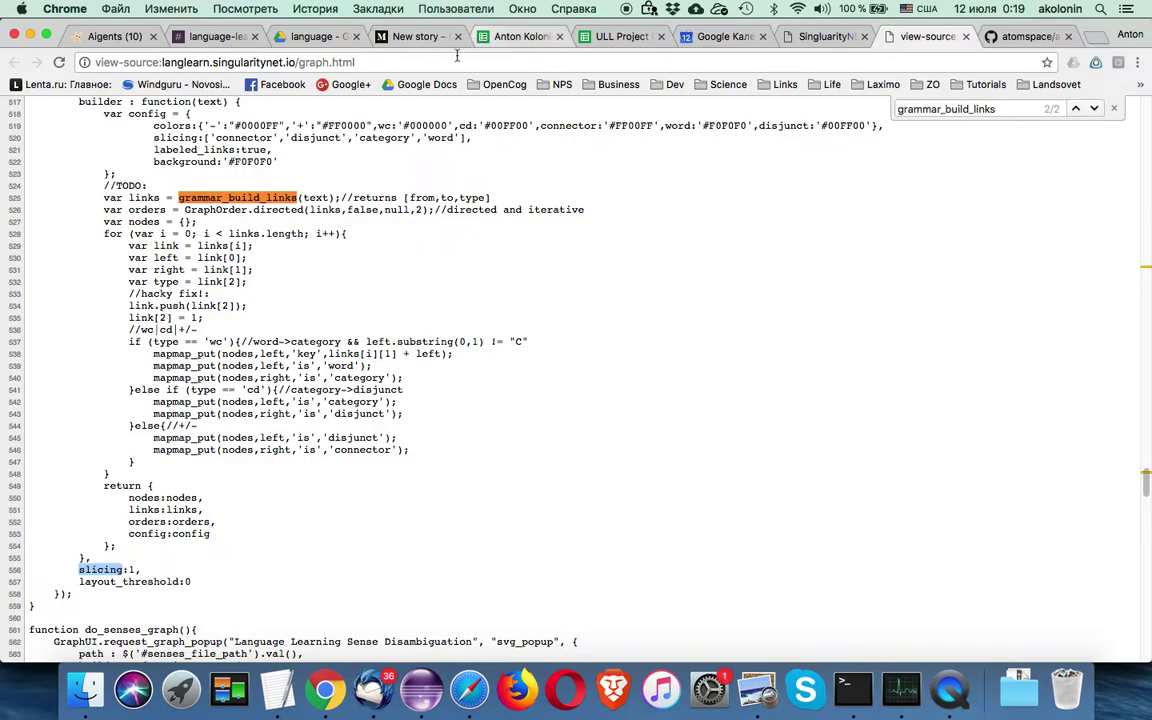
{"action": "left_click", "coordinate": [800, 36]}
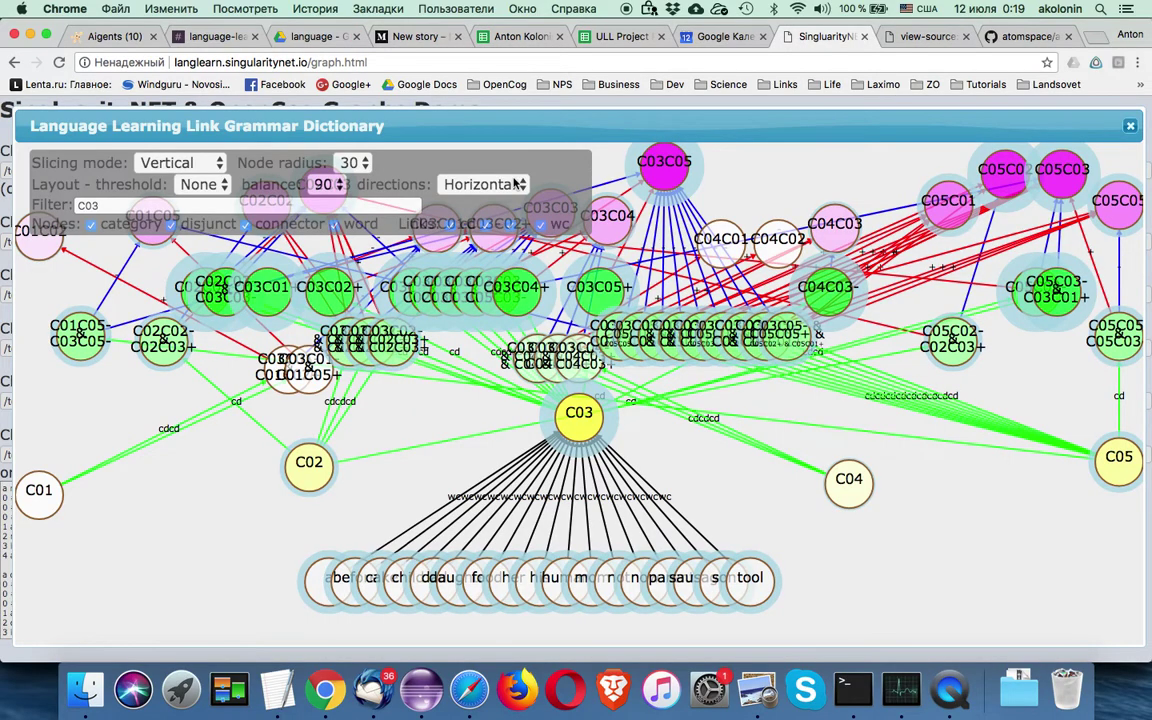
{"action": "left_click", "coordinate": [196, 162]}
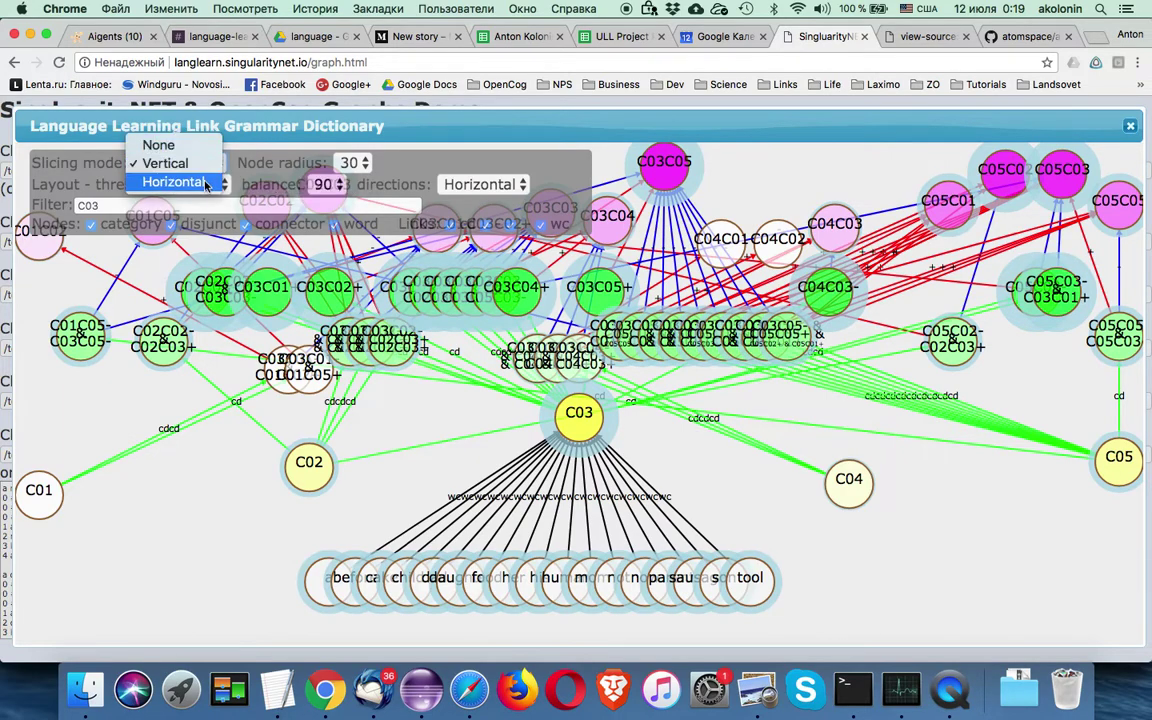
{"action": "left_click", "coordinate": [207, 185]}
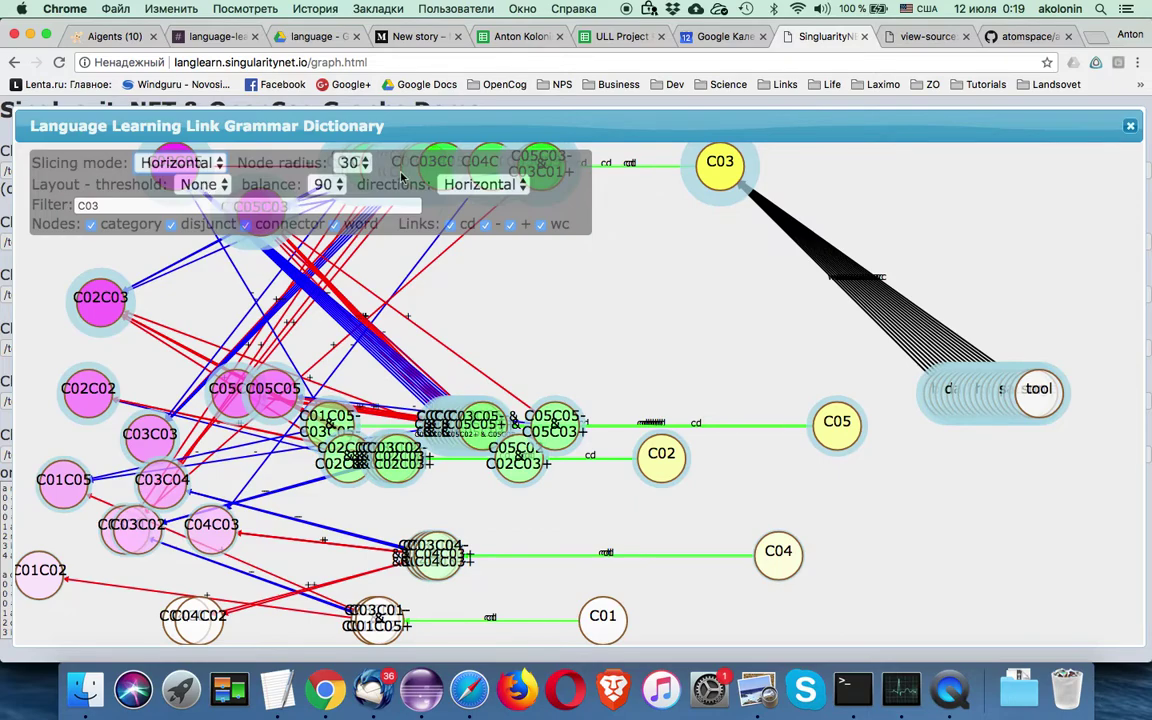
{"action": "left_click_drag", "start_coordinate": [392, 170], "coordinate": [963, 561]}
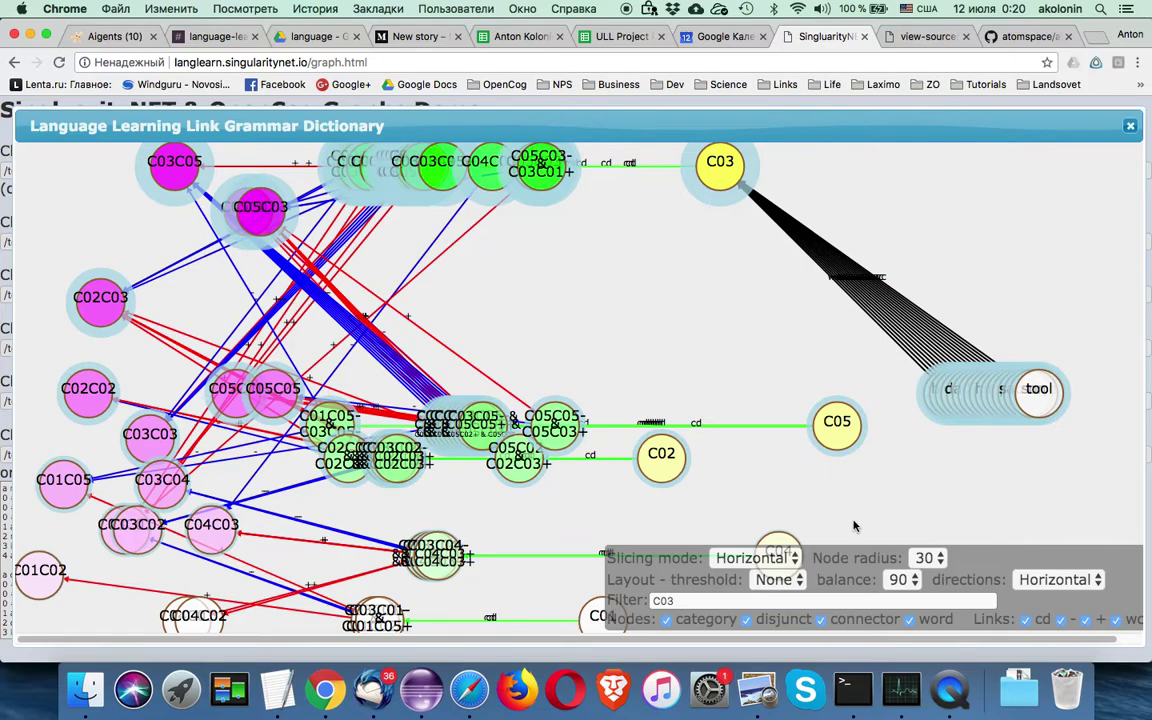
- Clear the C03 node filter and set the grammar graph's slicing mode to Vertical
{"action": "left_click", "coordinate": [988, 602]}
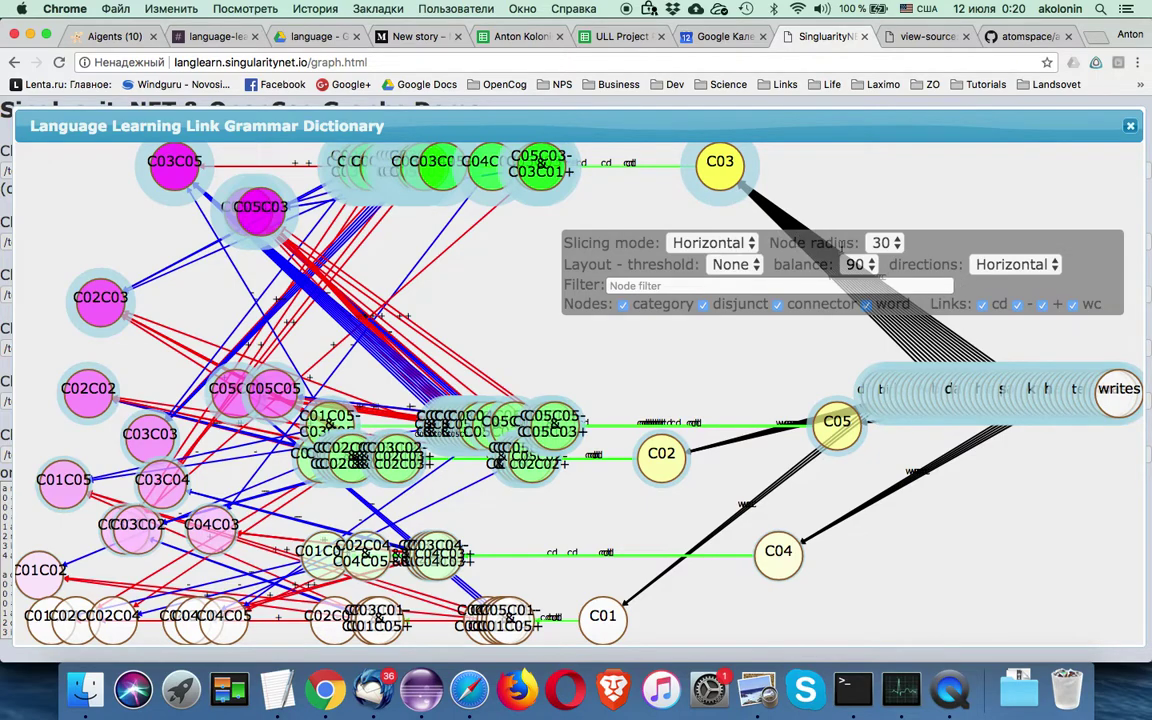
{"action": "left_click", "coordinate": [712, 243]}
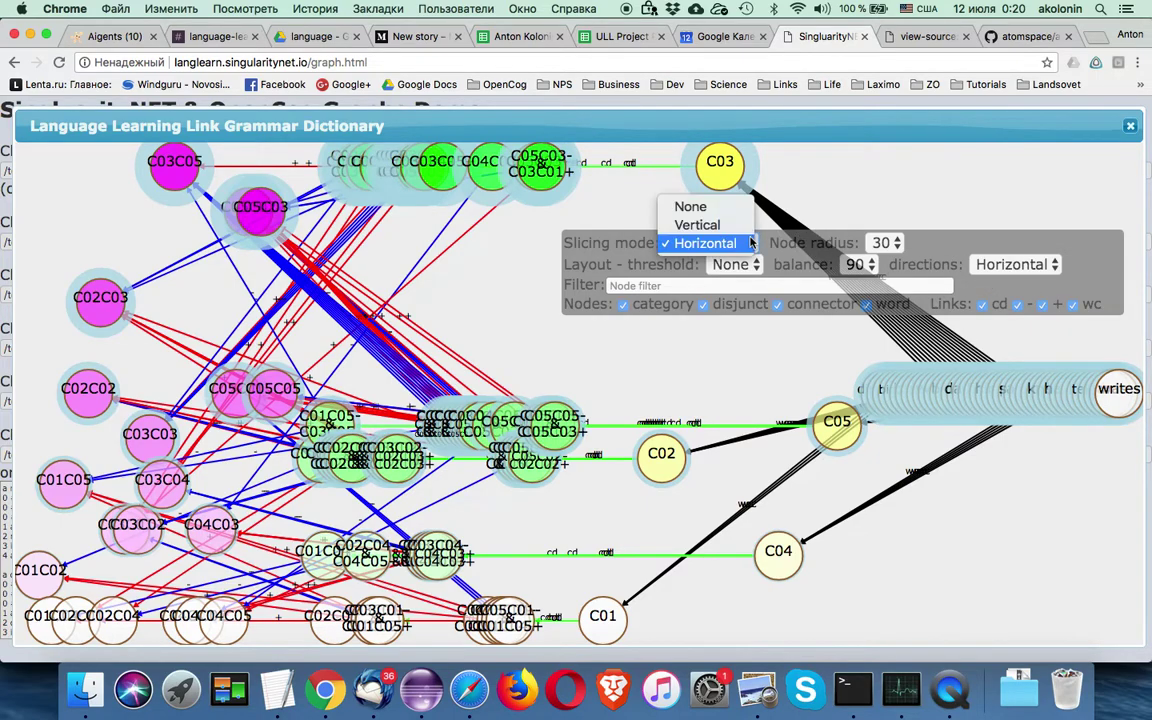
{"action": "left_click", "coordinate": [718, 226]}
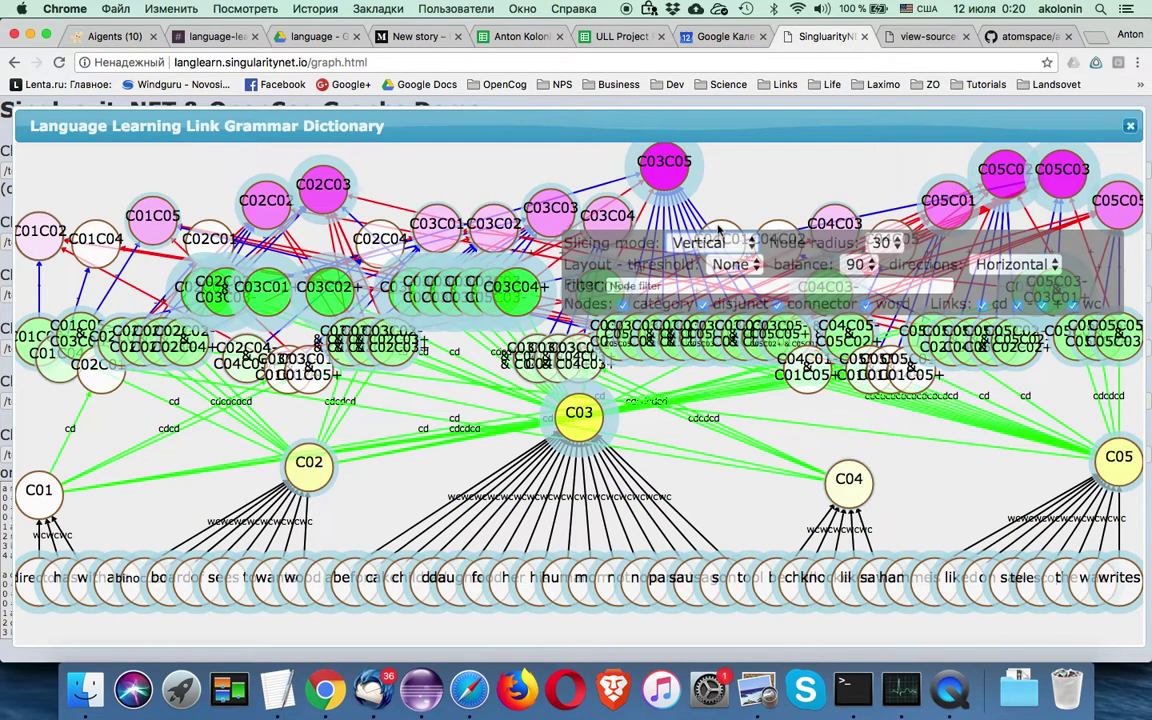
- Highlight layout_threshold in the source, then reopen the Link Grammar graph from the demo page and close it
{"action": "left_click", "coordinate": [922, 36]}
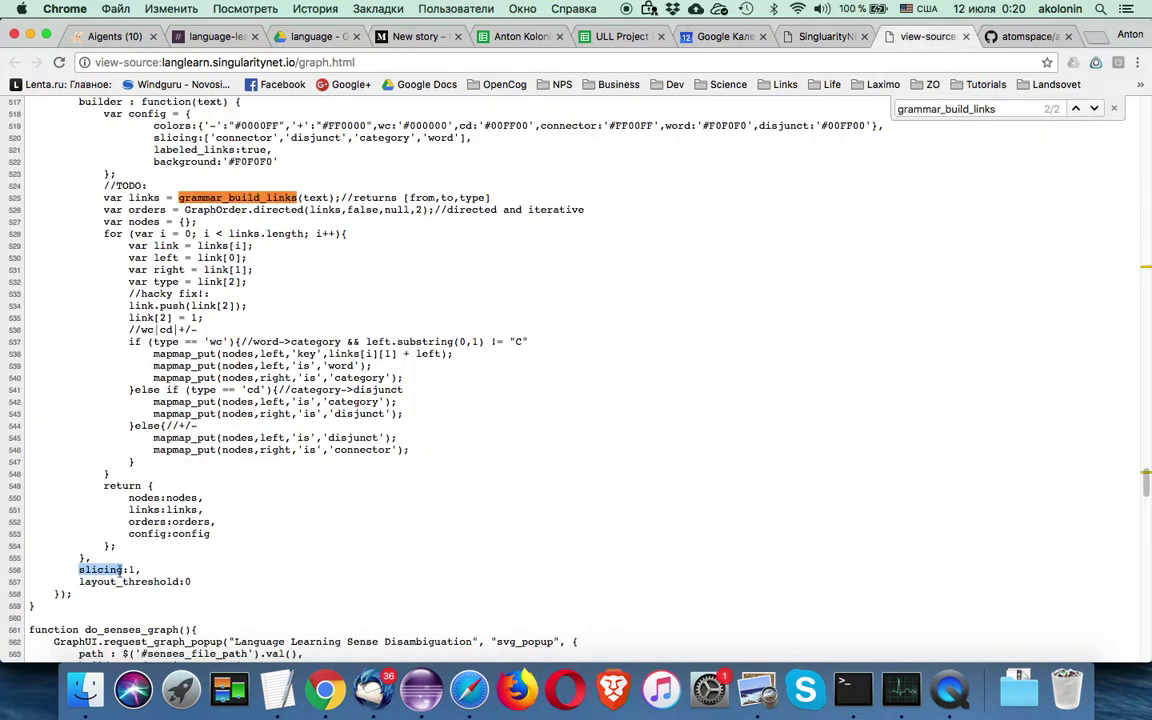
{"action": "double_click", "coordinate": [109, 581]}
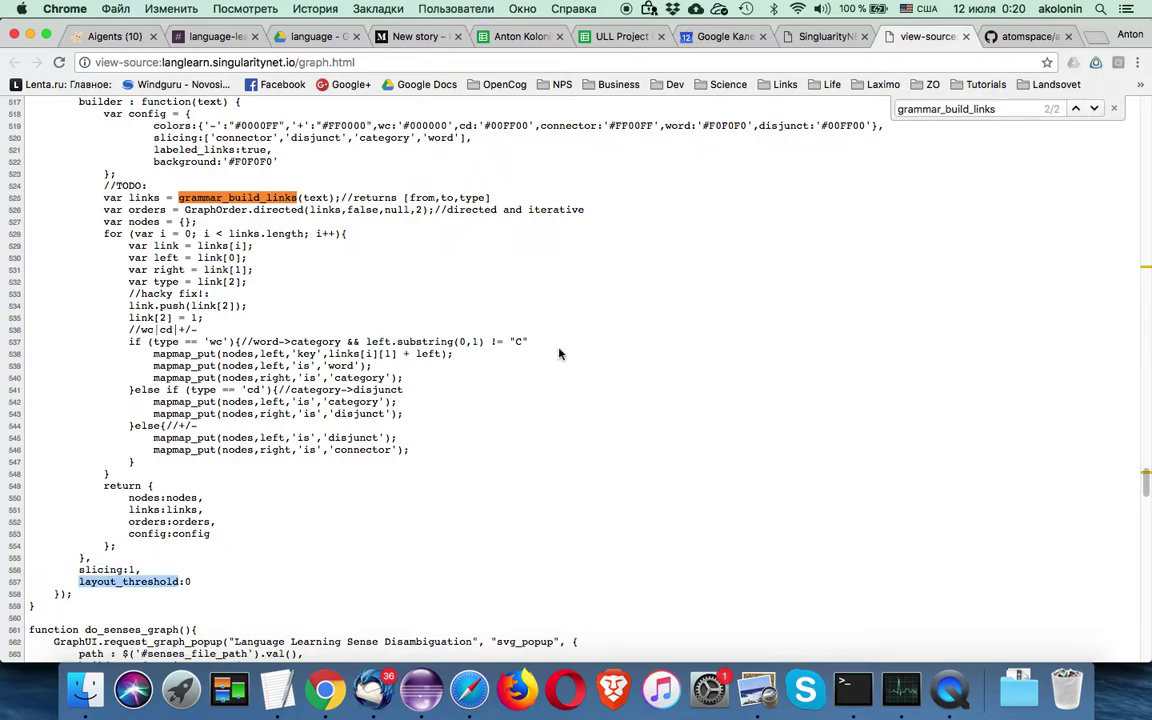
{"action": "left_click", "coordinate": [815, 36]}
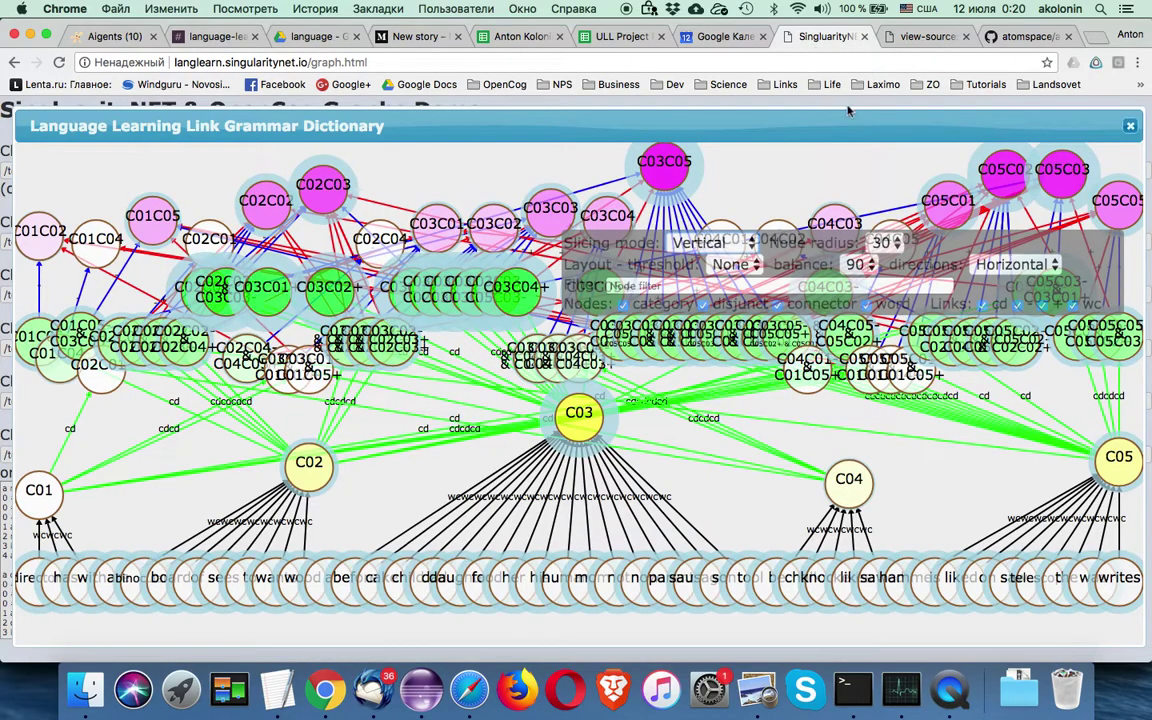
{"action": "left_click", "coordinate": [1130, 125]}
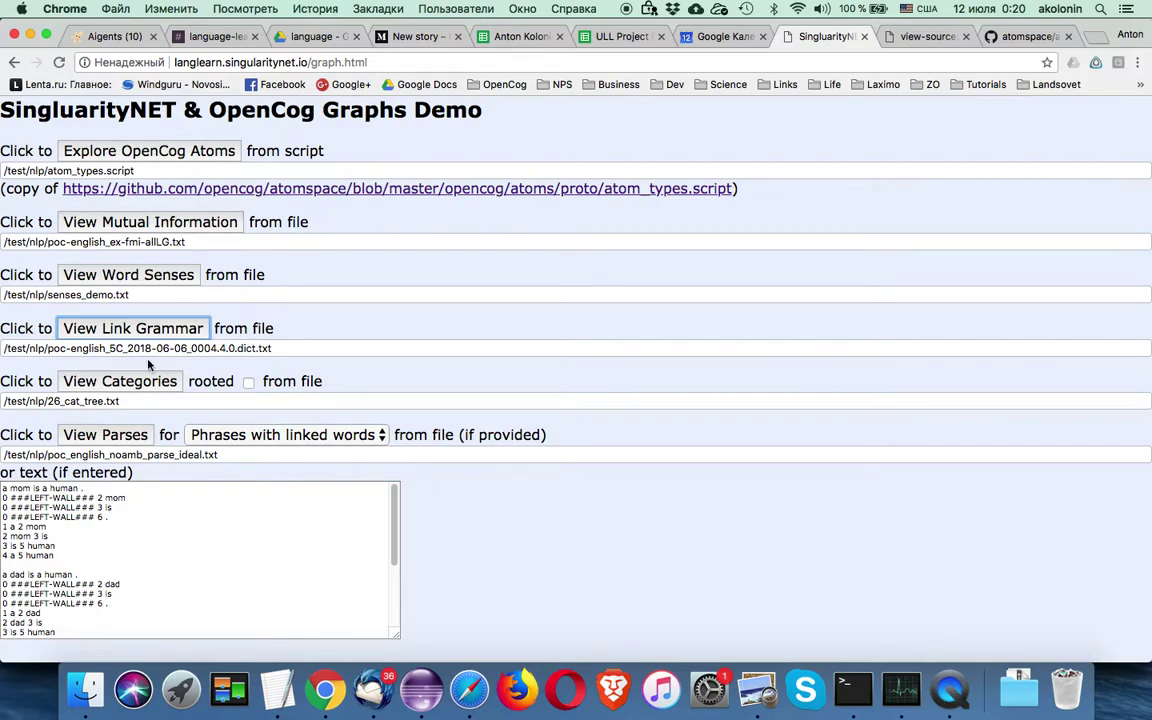
{"action": "left_click", "coordinate": [118, 328]}
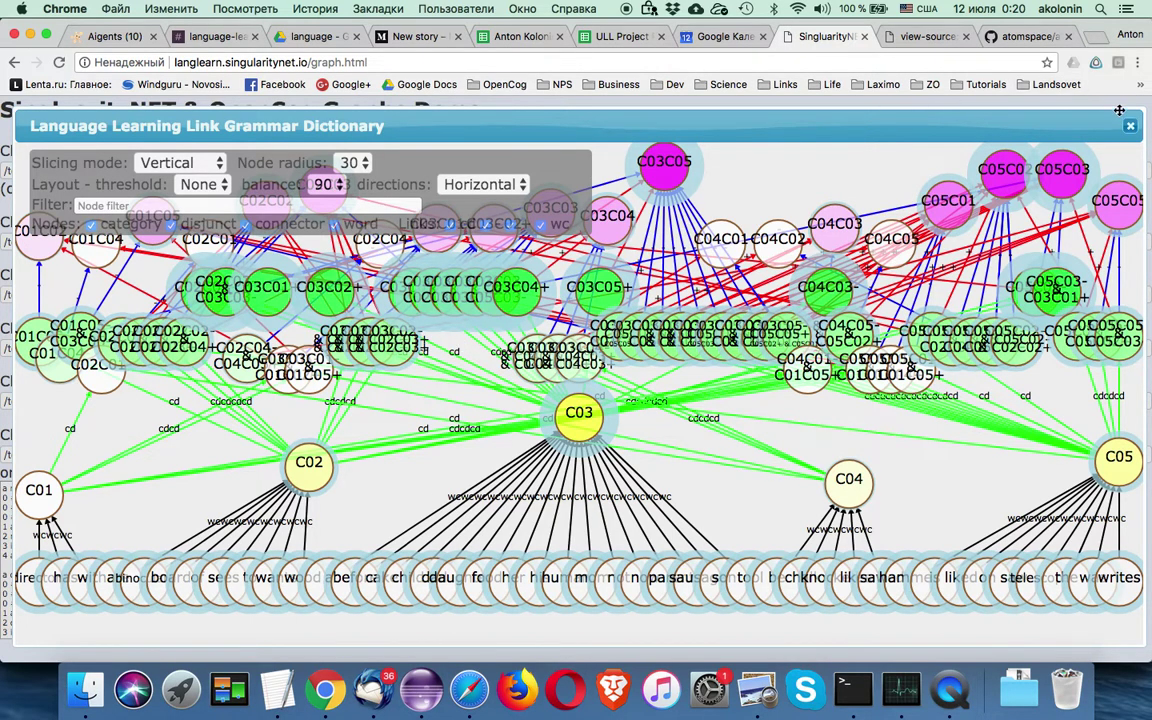
{"action": "key", "text": "Escape"}
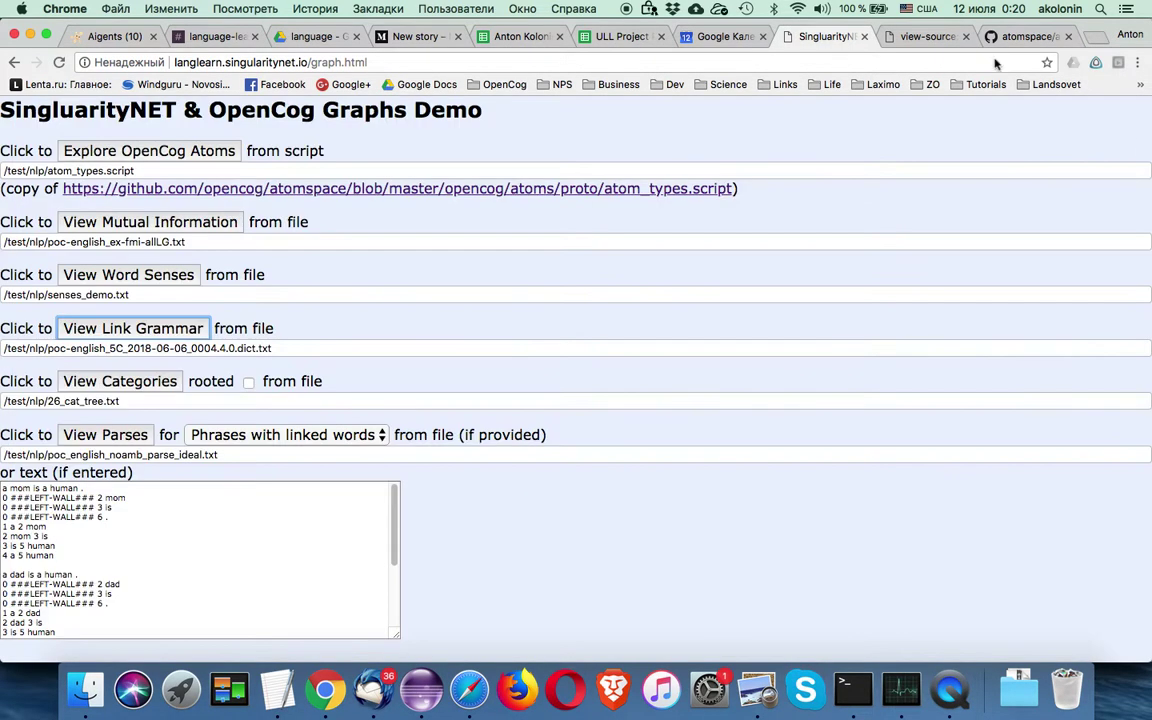
- Browse the source around do_grammar_graph, then go to do_senses_graph and highlight its function name
{"action": "left_click", "coordinate": [920, 36]}
{"action": "scroll", "coordinate": [357, 200], "scroll_direction": "up", "scroll_amount": 3}
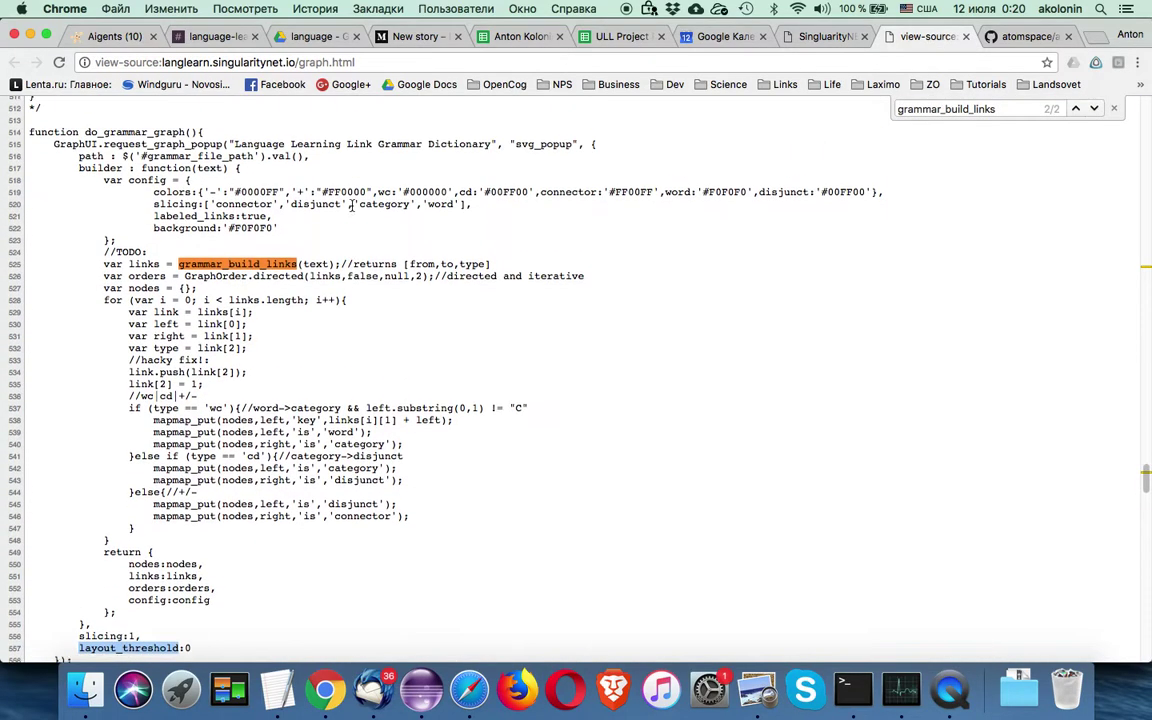
{"action": "scroll", "coordinate": [352, 210], "scroll_direction": "up", "scroll_amount": 10}
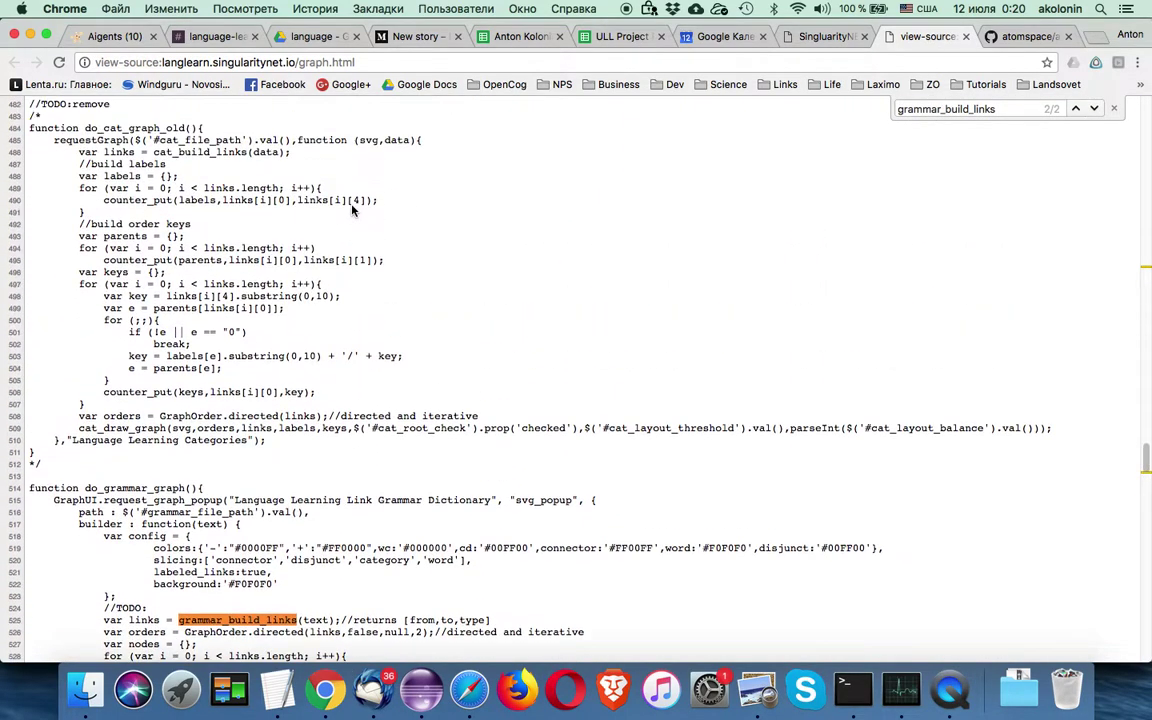
{"action": "scroll", "coordinate": [352, 210], "scroll_direction": "down", "scroll_amount": 15}
{"action": "scroll", "coordinate": [352, 210], "scroll_direction": "down", "scroll_amount": 5}
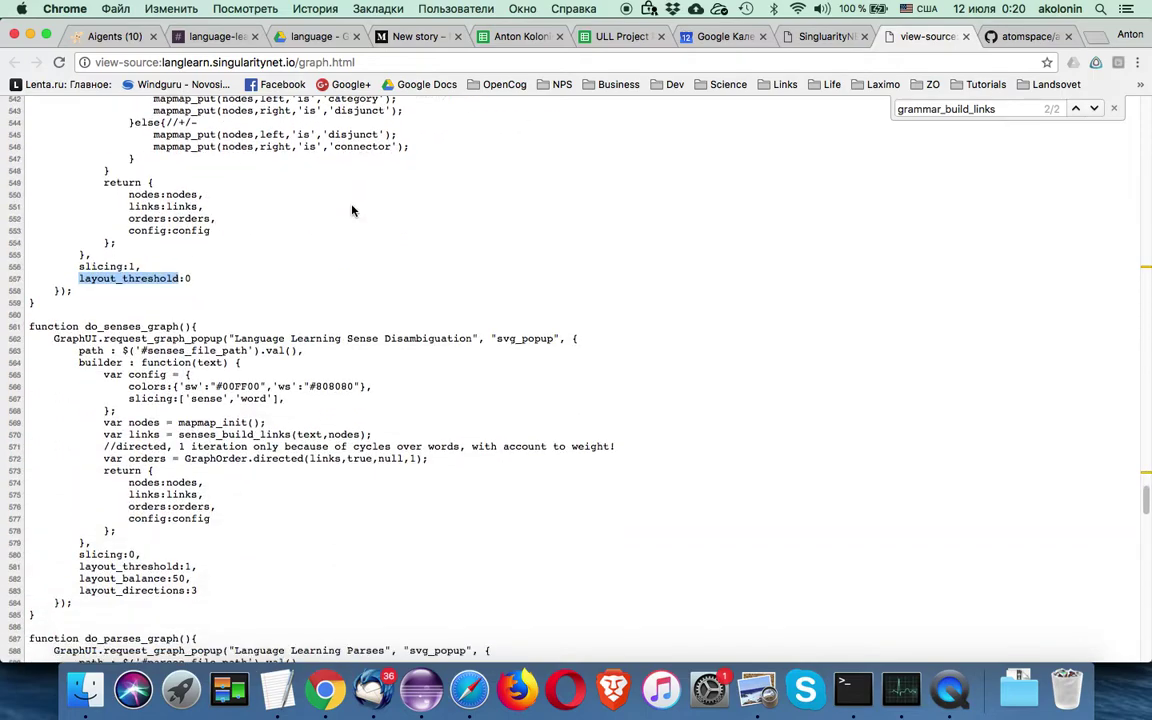
{"action": "scroll", "coordinate": [352, 210], "scroll_direction": "down", "scroll_amount": 1}
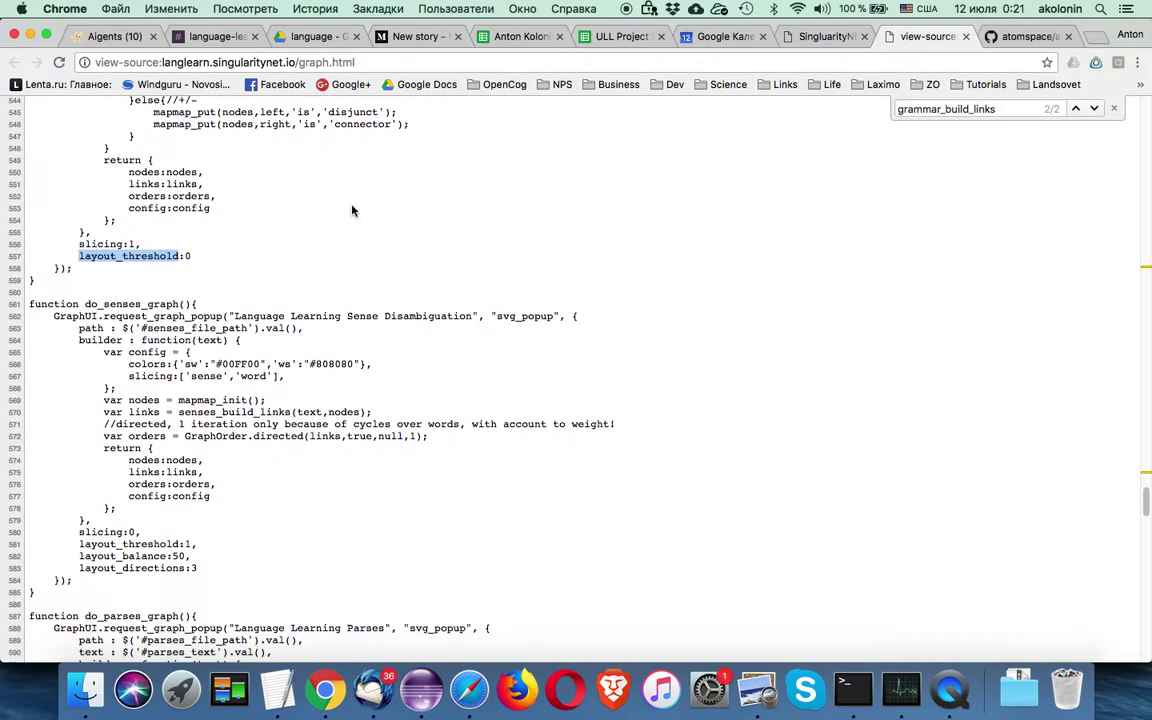
{"action": "double_click", "coordinate": [131, 303]}
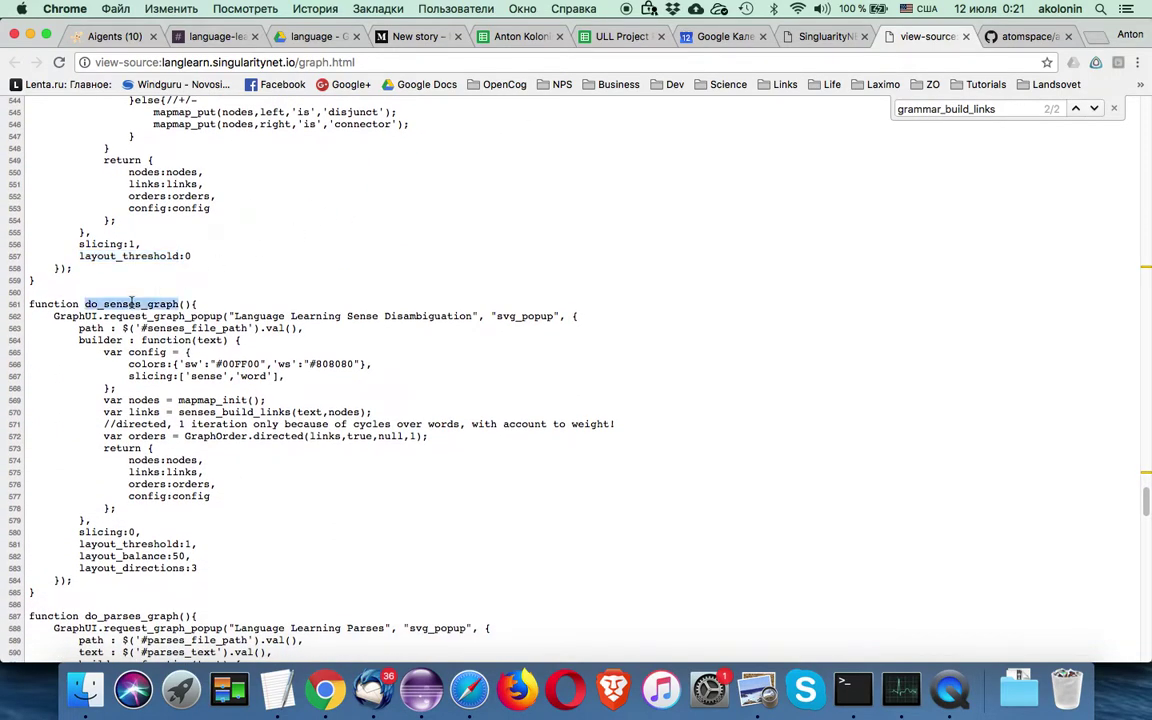
- View the Word Senses graph from the demo page, then close its popup
{"action": "left_click", "coordinate": [815, 36]}
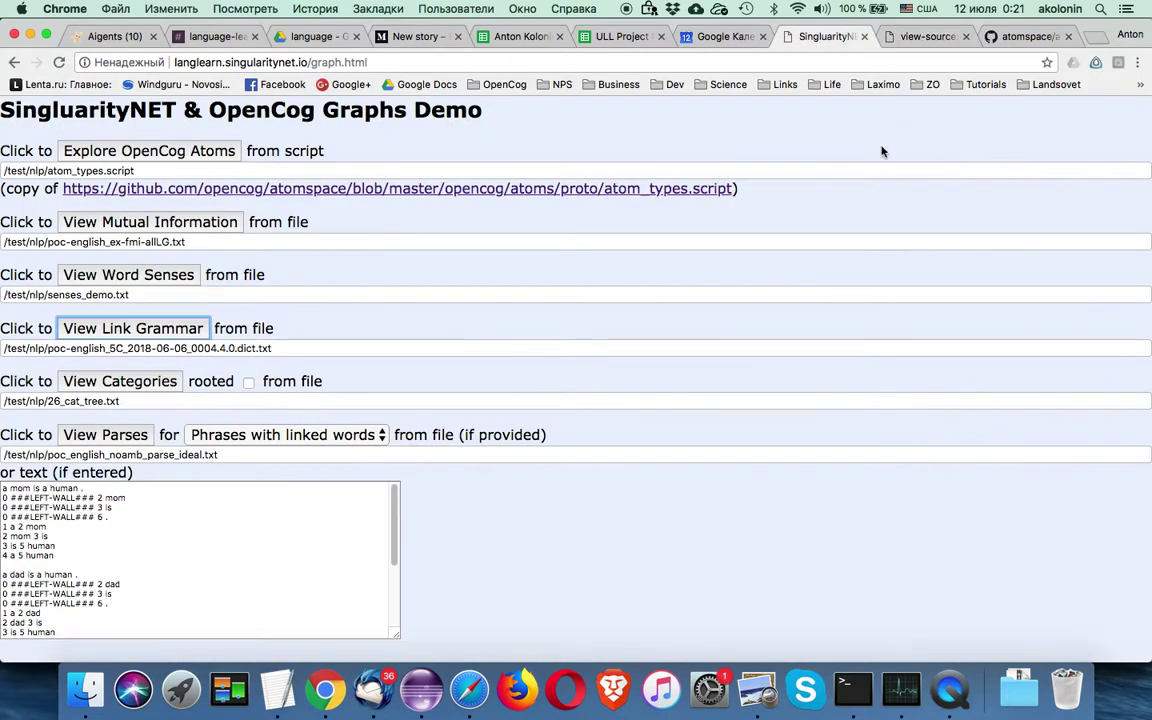
{"action": "left_click", "coordinate": [140, 276]}
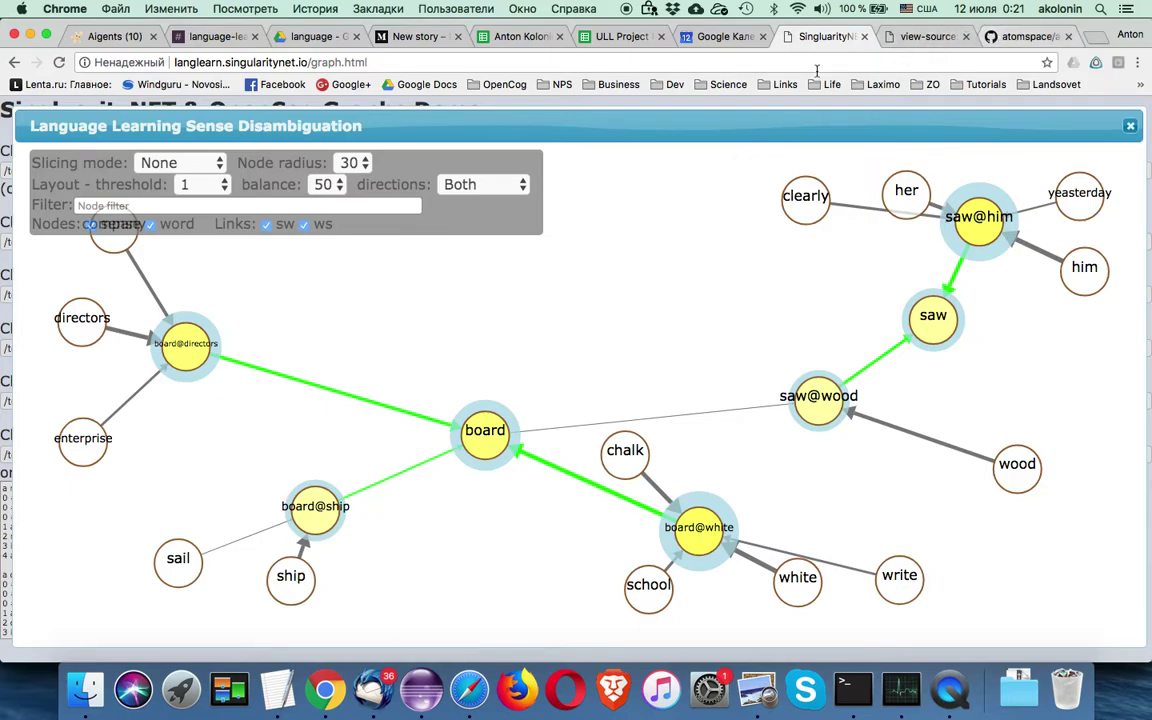
{"action": "left_click", "coordinate": [1012, 106]}
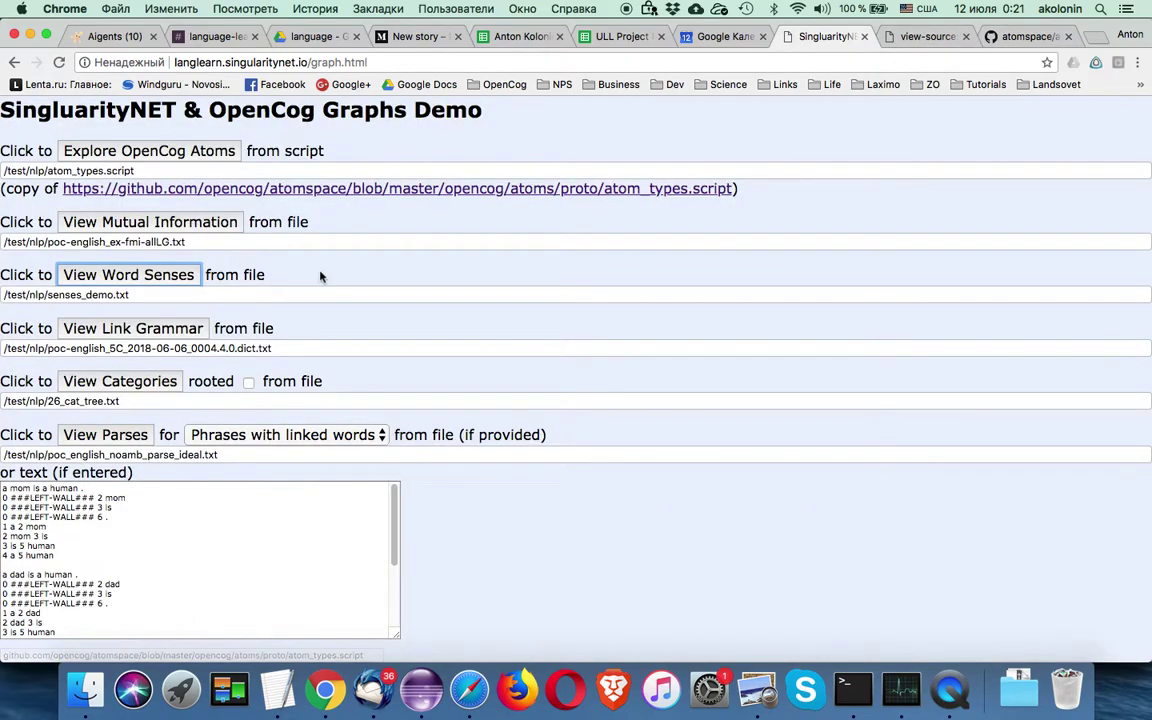
- Copy the Word Senses file path from the demo page and load langlearn.singularitynet.io in place of the GitHub atom_types.script page
{"action": "left_click", "coordinate": [125, 294]}
{"action": "left_click", "coordinate": [3, 294], "text": "shift"}
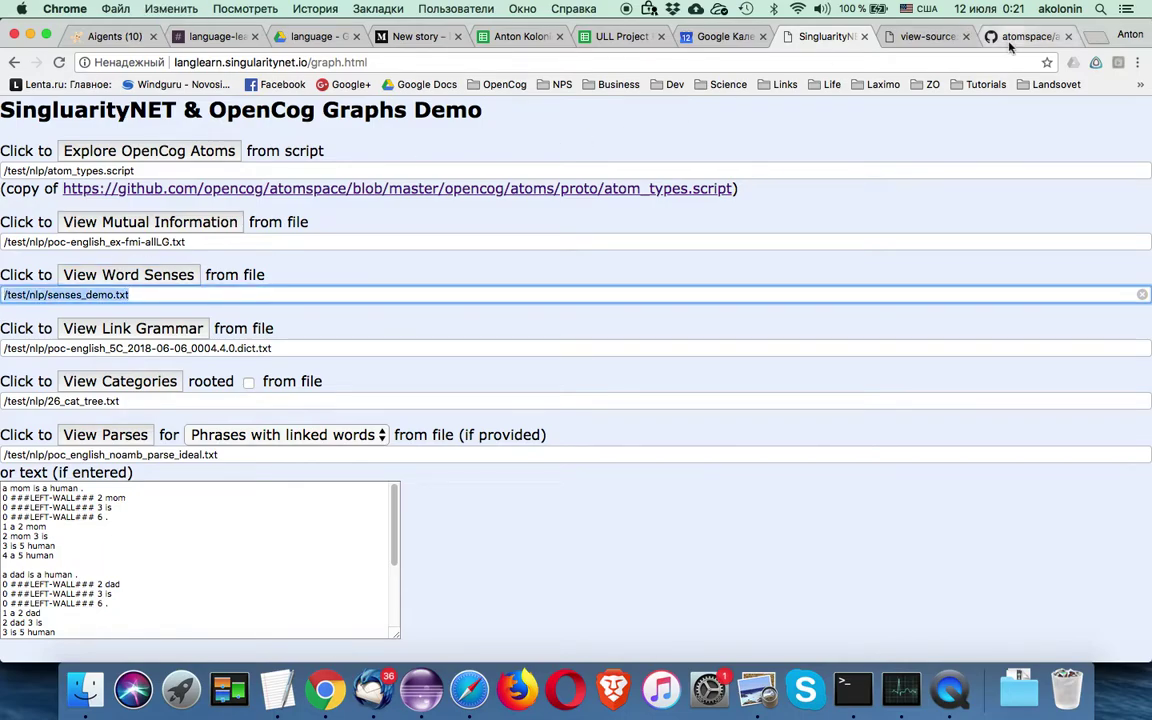
{"action": "left_click", "coordinate": [950, 38]}
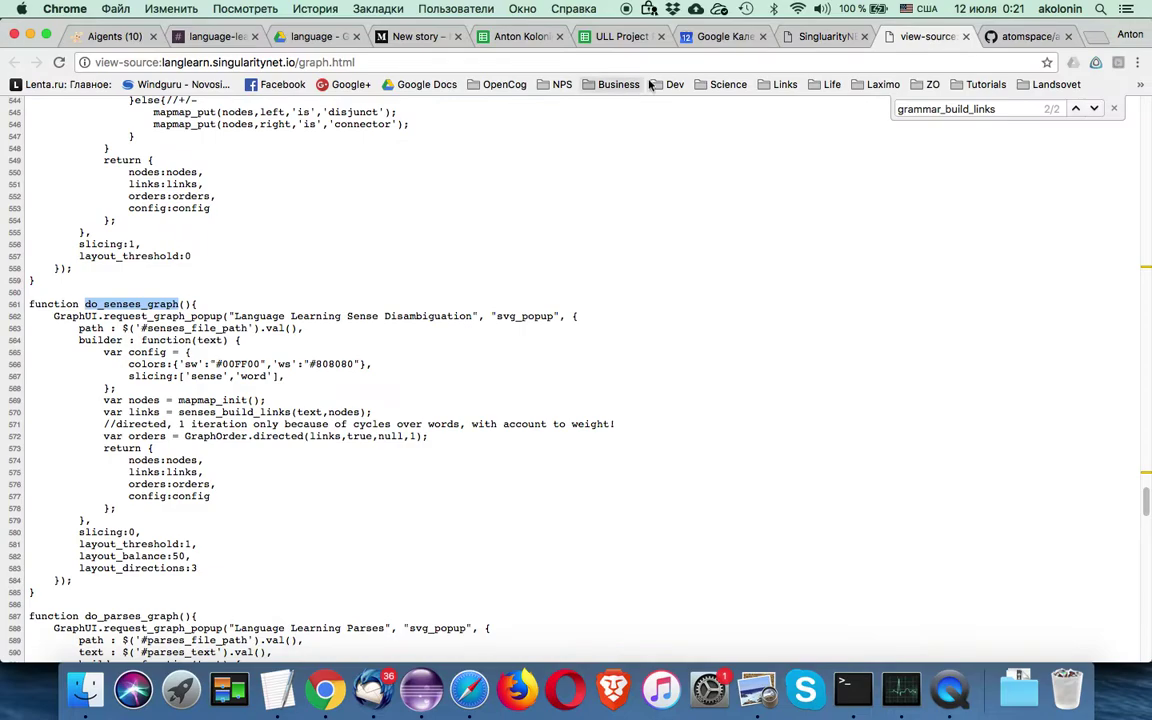
{"action": "left_click", "coordinate": [797, 37]}
{"action": "left_click", "coordinate": [1020, 36]}
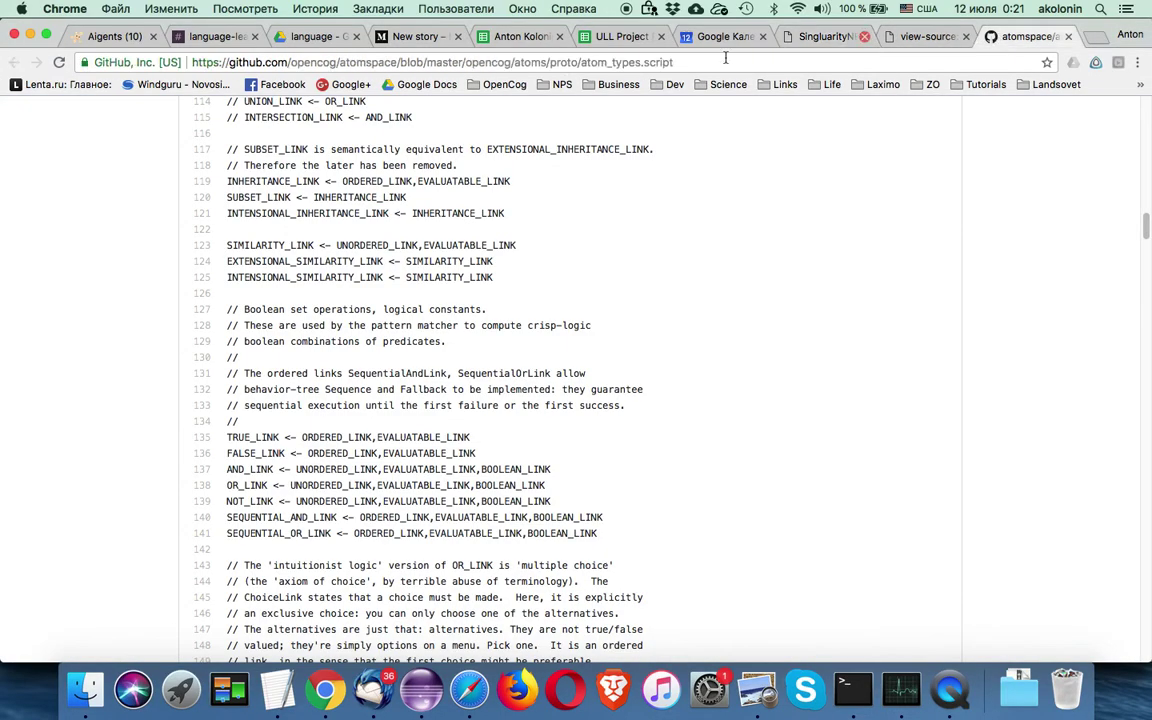
{"action": "left_click", "coordinate": [505, 84]}
{"action": "left_click", "coordinate": [507, 110]}
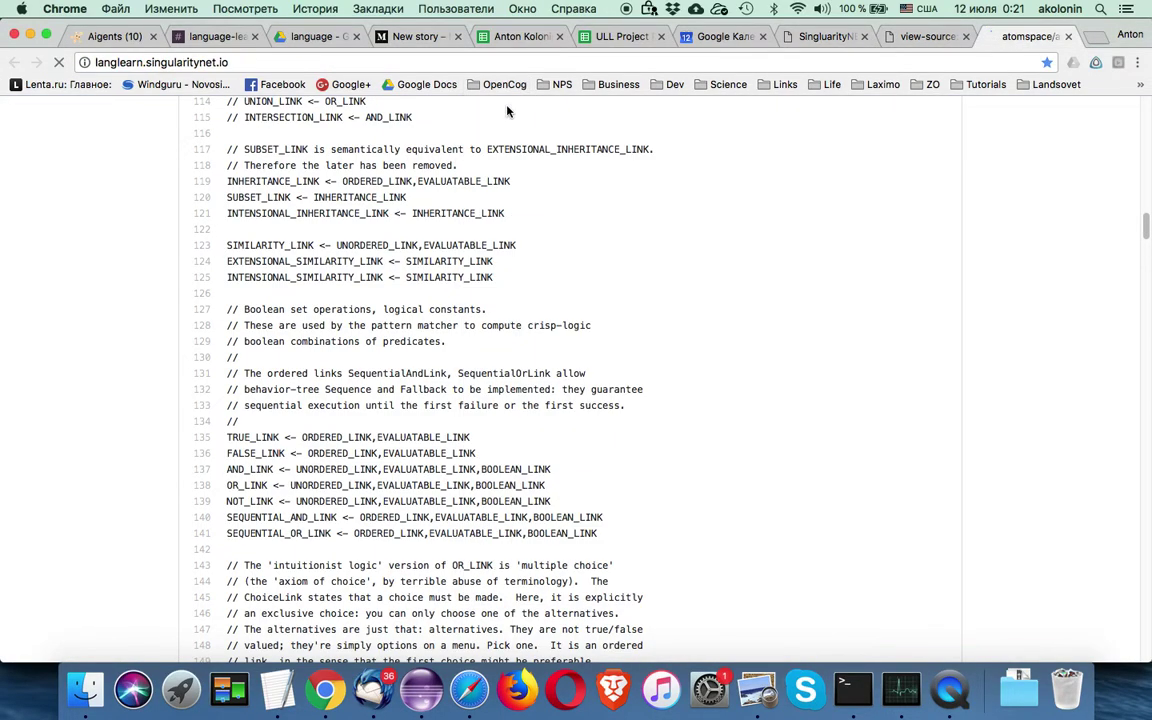
- Open the word senses data file at langlearn.singularitynet.io/test/nlp/senses_demo.txt
{"action": "left_click", "coordinate": [234, 63]}
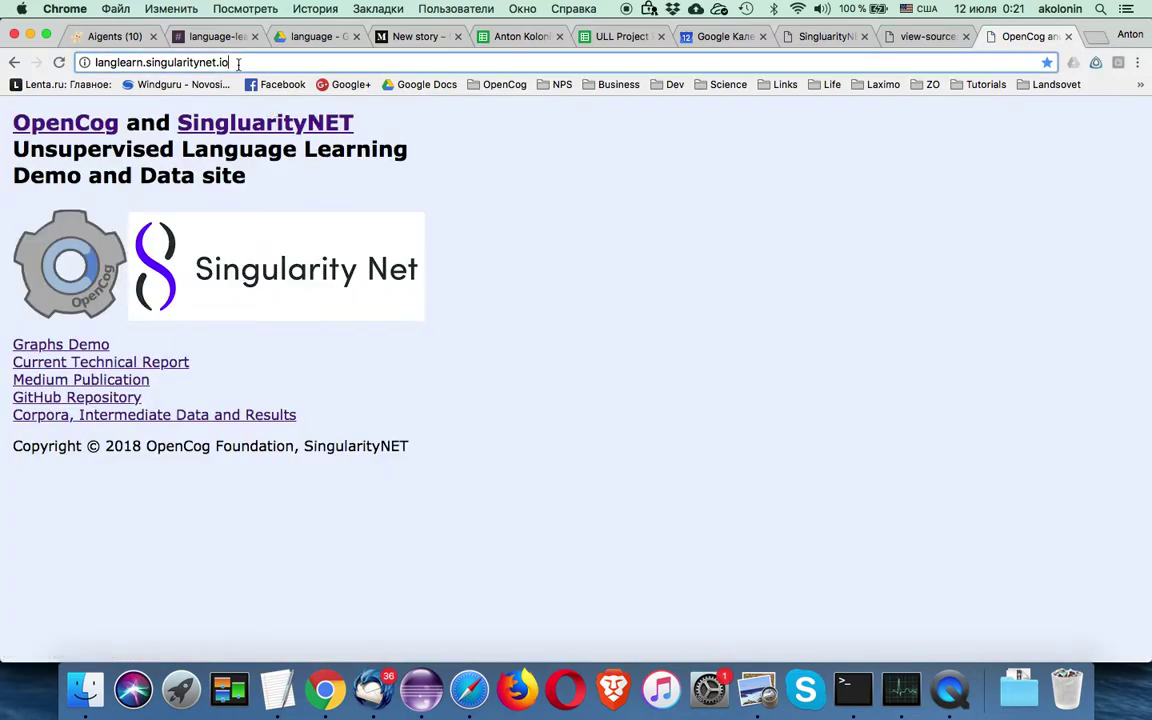
{"action": "key", "text": "Right"}
{"action": "type", "text": "/test/nlp/senses_demo.txt"}
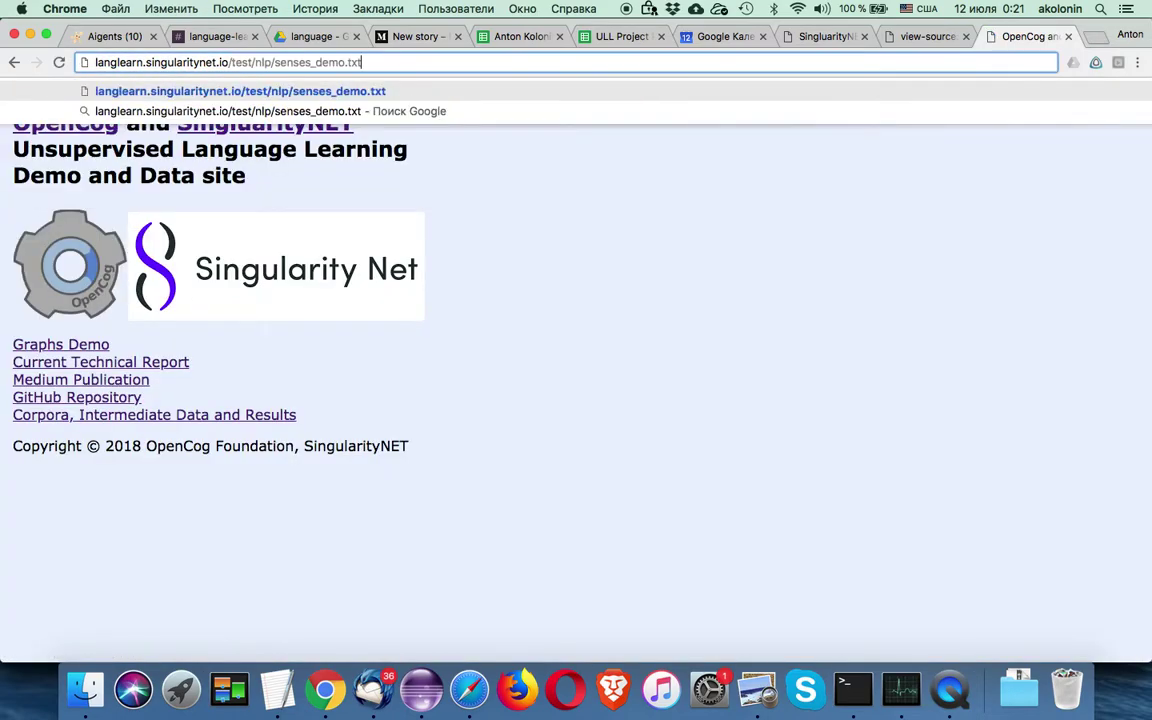
{"action": "key", "text": "Return"}
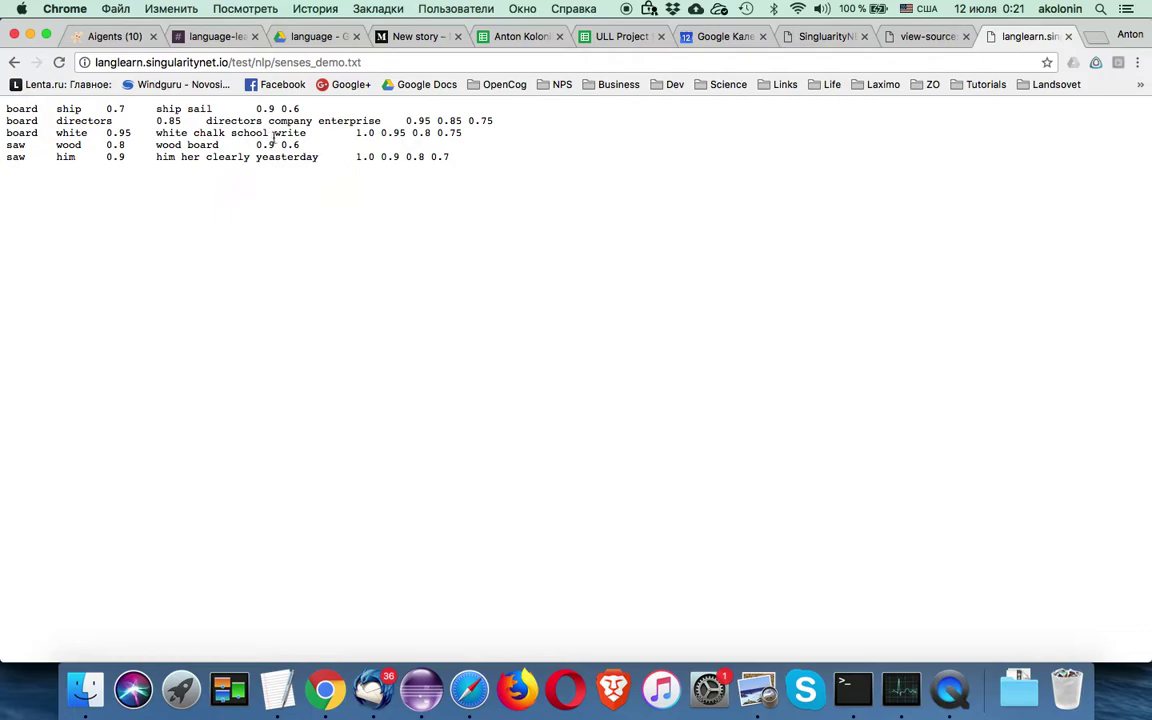
- View the Word Senses graph from the demo page again, then return to the graph.html source
{"action": "left_click", "coordinate": [832, 36]}
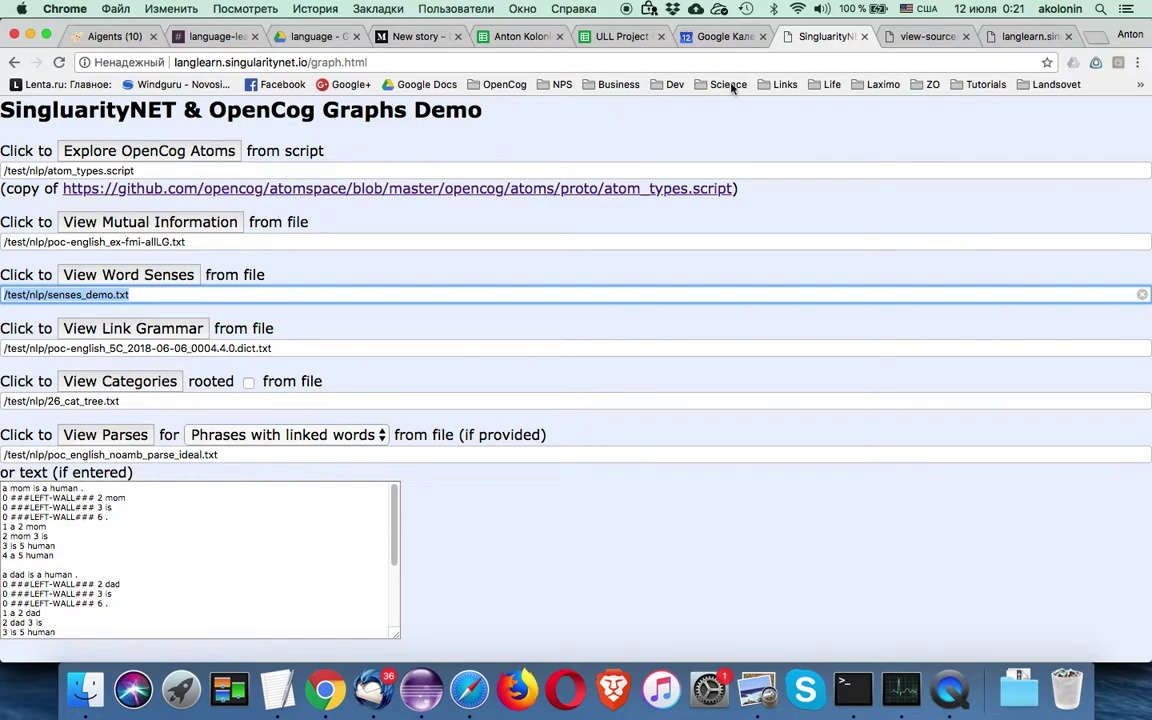
{"action": "left_click", "coordinate": [915, 36]}
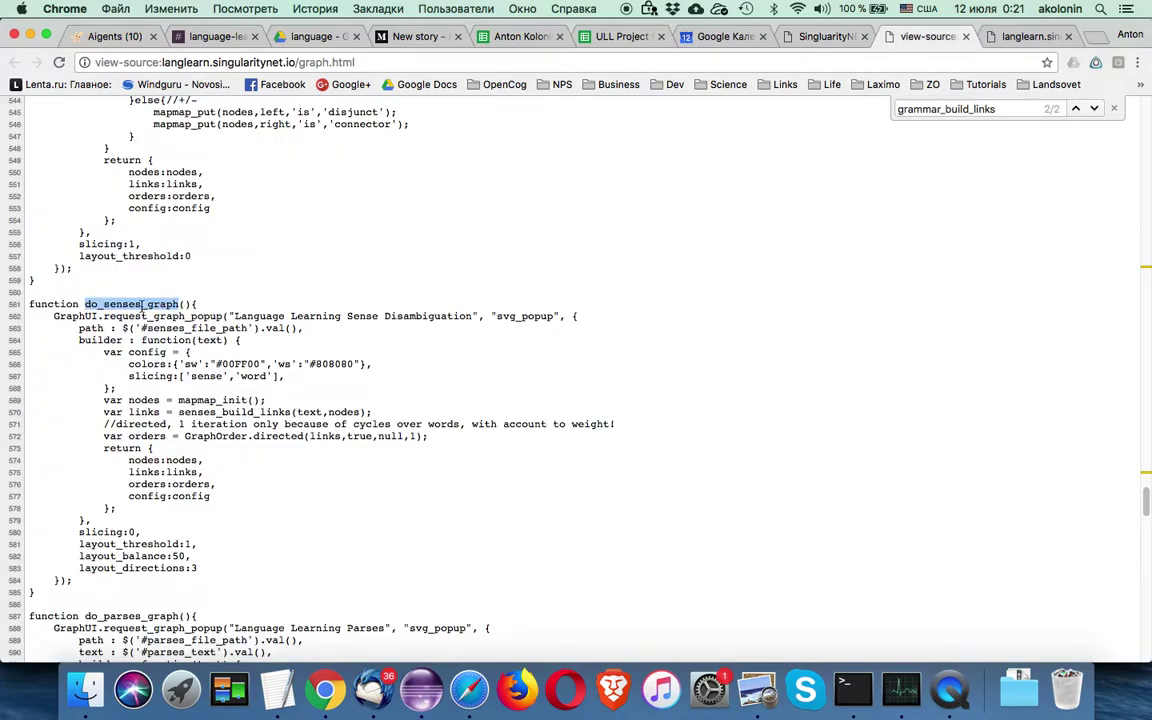
{"action": "left_click", "coordinate": [802, 40]}
{"action": "left_click", "coordinate": [150, 262]}
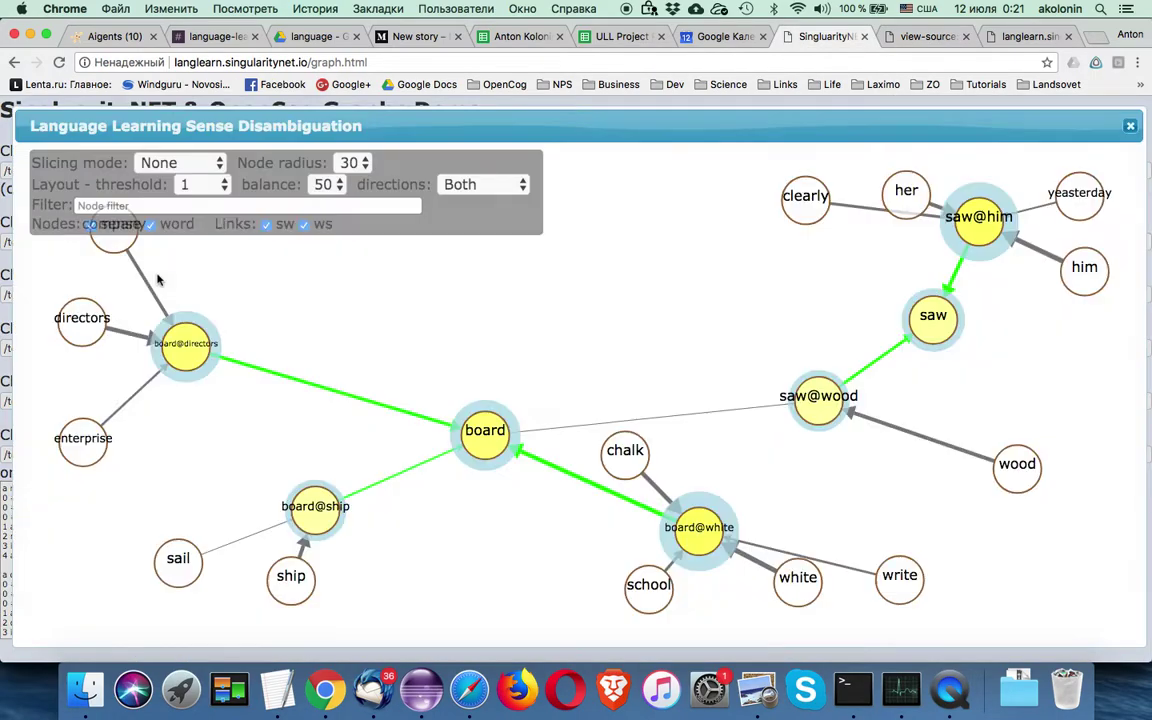
{"action": "key", "text": "ctrl+Tab"}
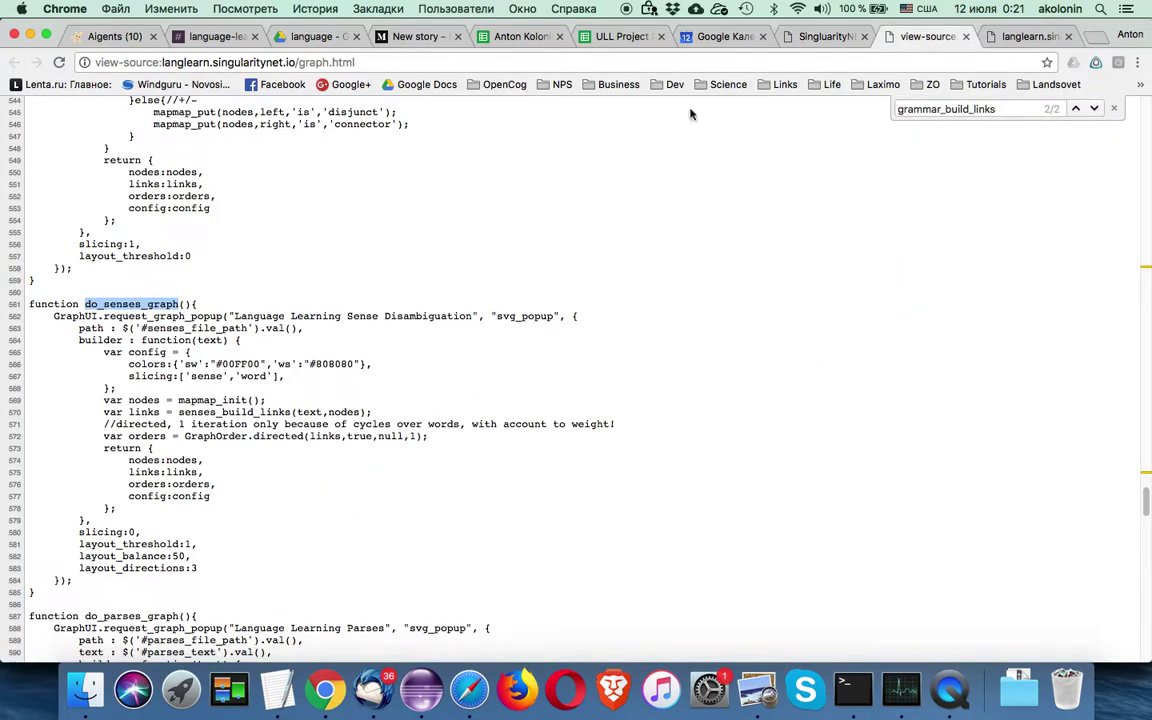
- Highlight senses_file_path, path, builder, the config block and the text parameter in do_senses_graph
{"action": "scroll", "coordinate": [170, 336], "scroll_direction": "down", "scroll_amount": 5}
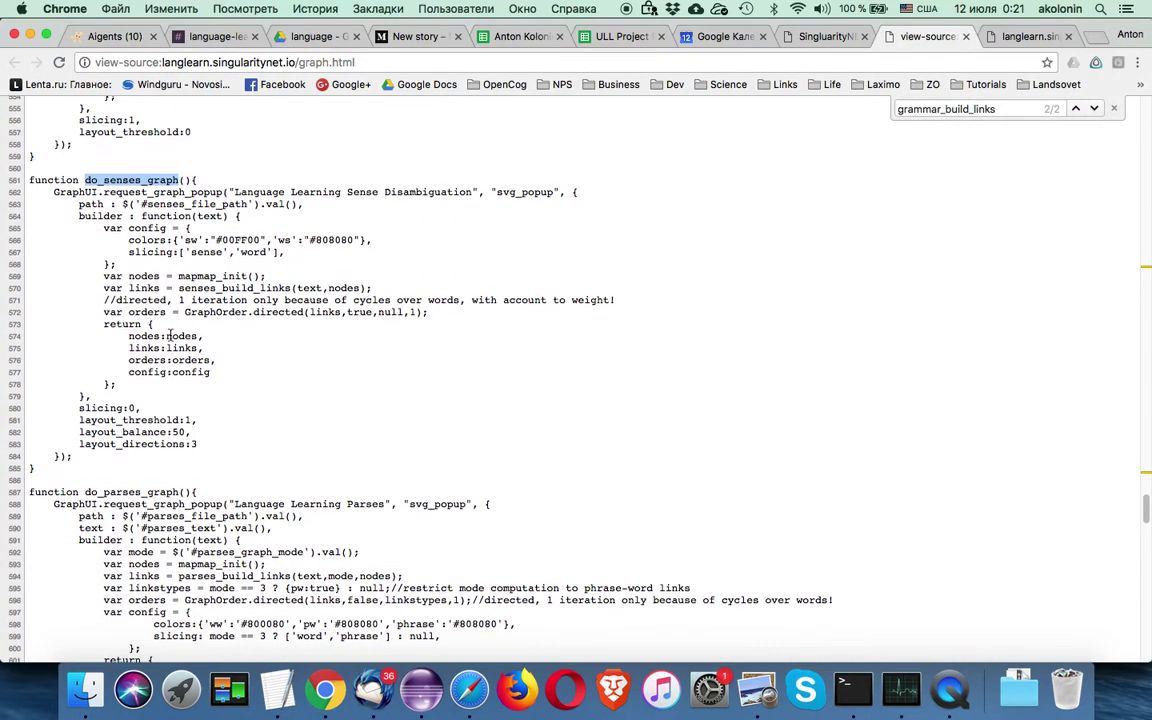
{"action": "left_click_drag", "start_coordinate": [122, 204], "coordinate": [220, 204]}
{"action": "double_click", "coordinate": [212, 206]}
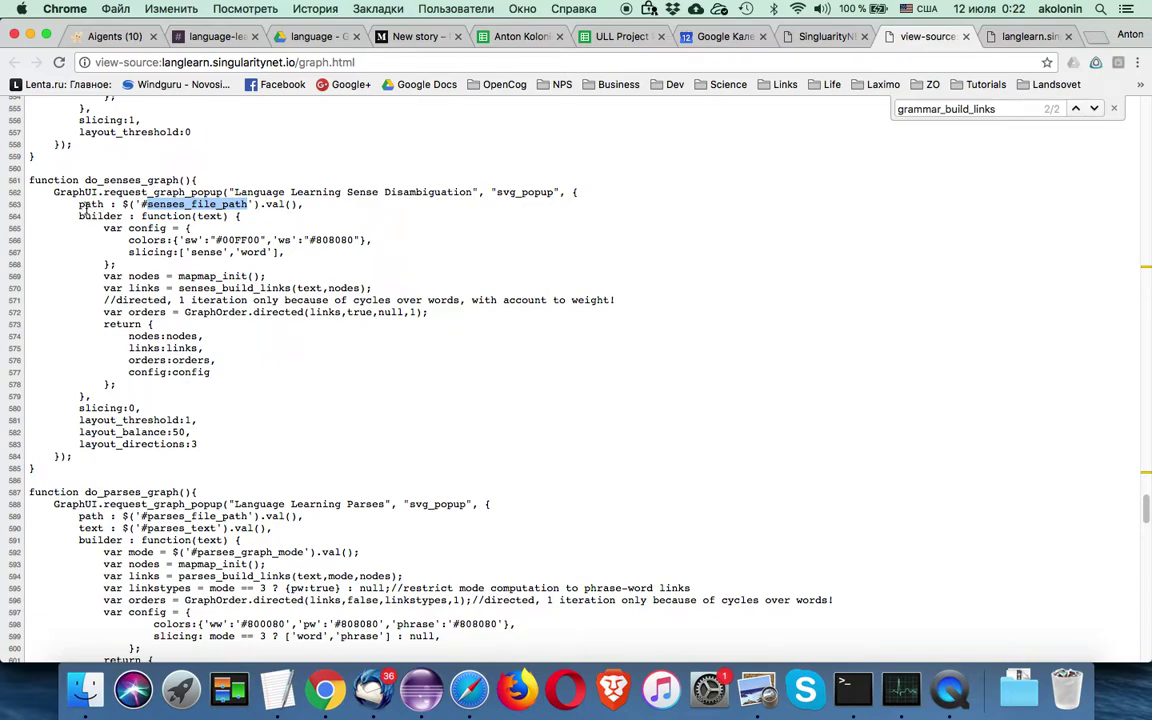
{"action": "double_click", "coordinate": [89, 205]}
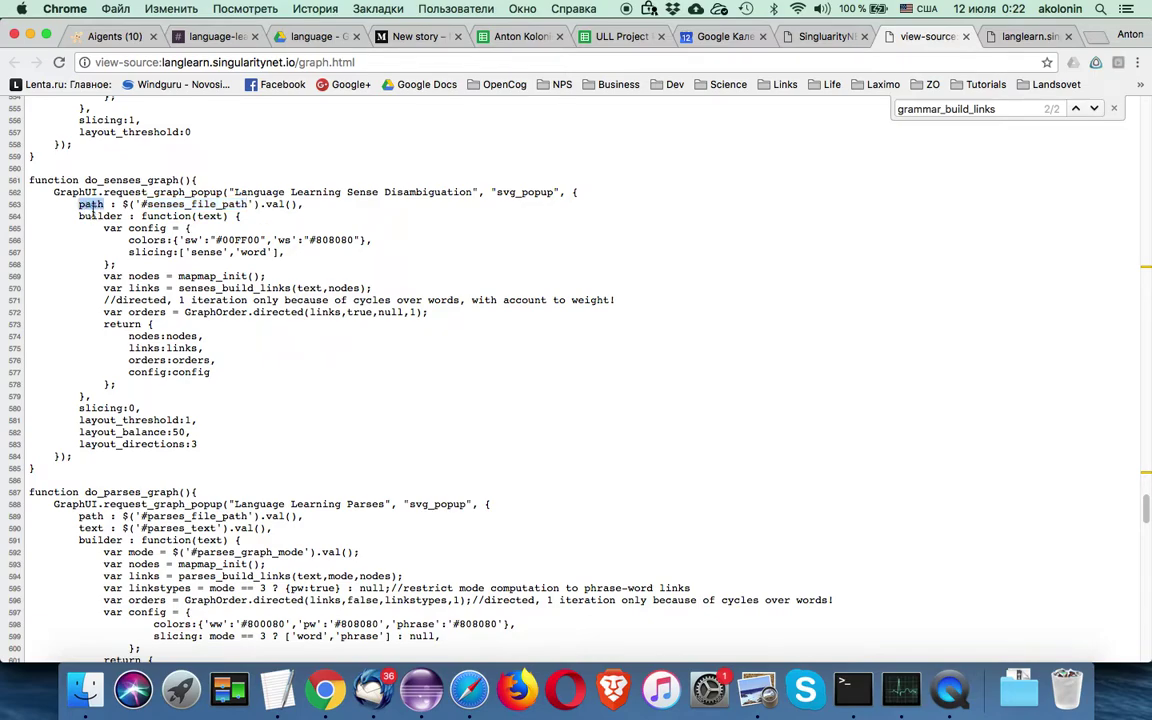
{"action": "double_click", "coordinate": [100, 216]}
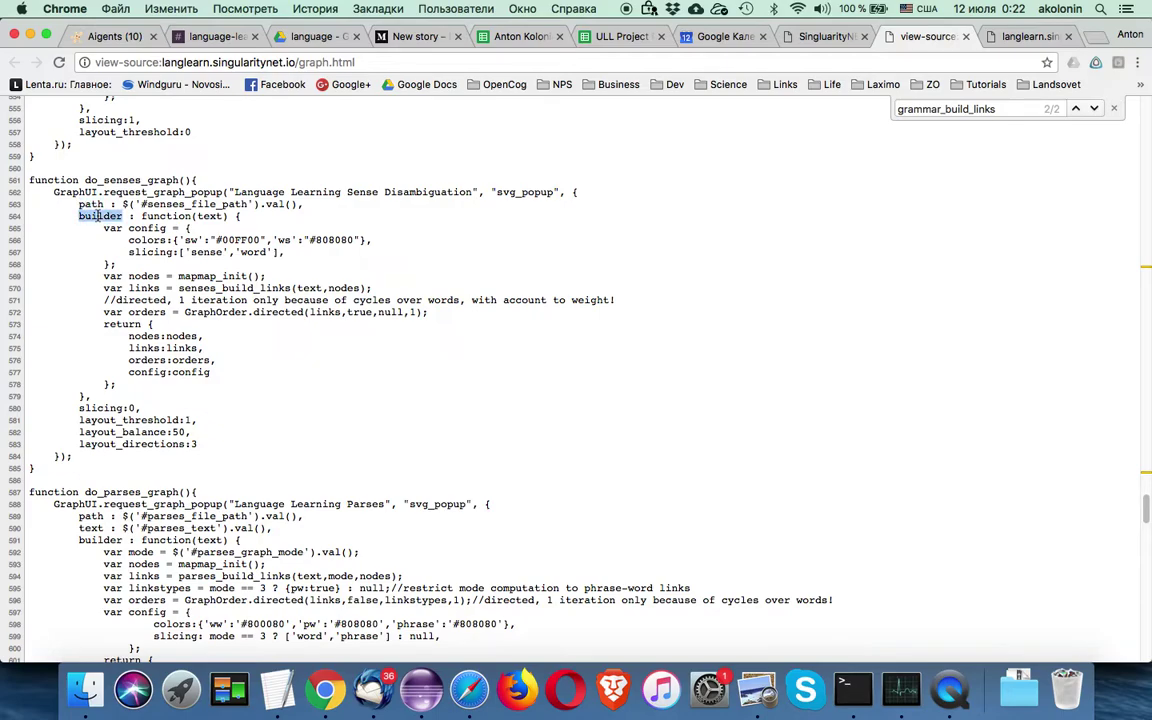
{"action": "left_click_drag", "start_coordinate": [101, 228], "coordinate": [113, 263]}
{"action": "double_click", "coordinate": [200, 216]}
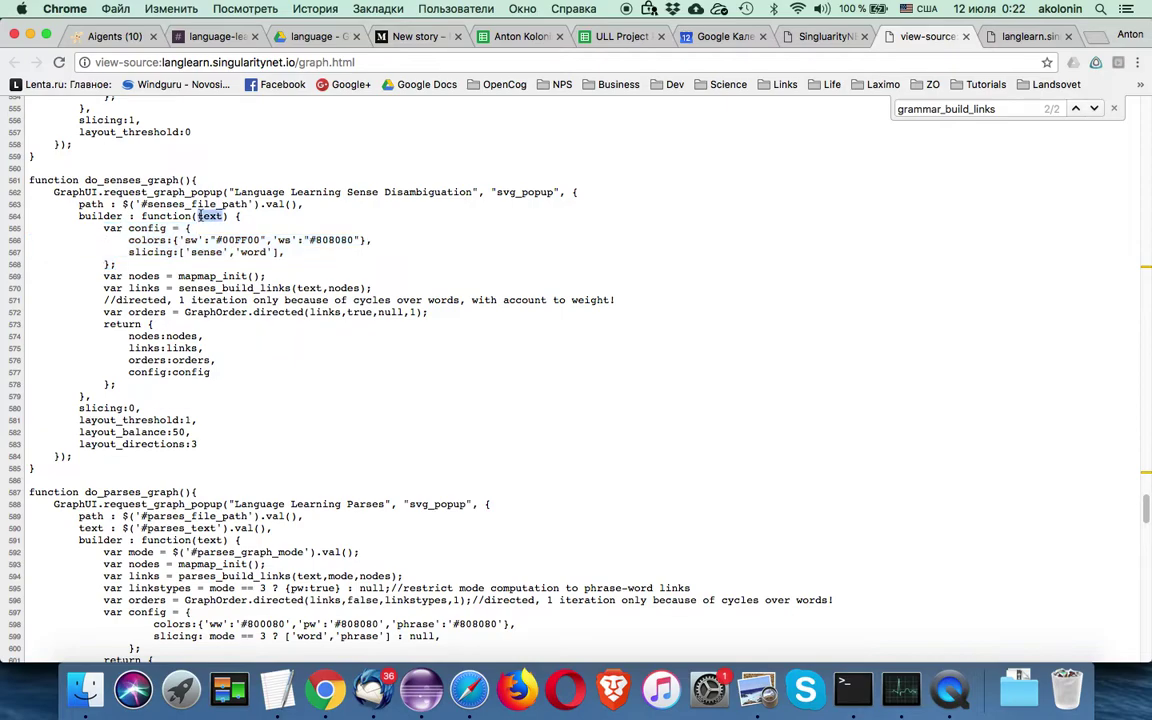
- Highlight the senses_build_links call, its text and nodes arguments, and the links argument of GraphOrder.directed
{"action": "double_click", "coordinate": [311, 287]}
{"action": "double_click", "coordinate": [224, 289]}
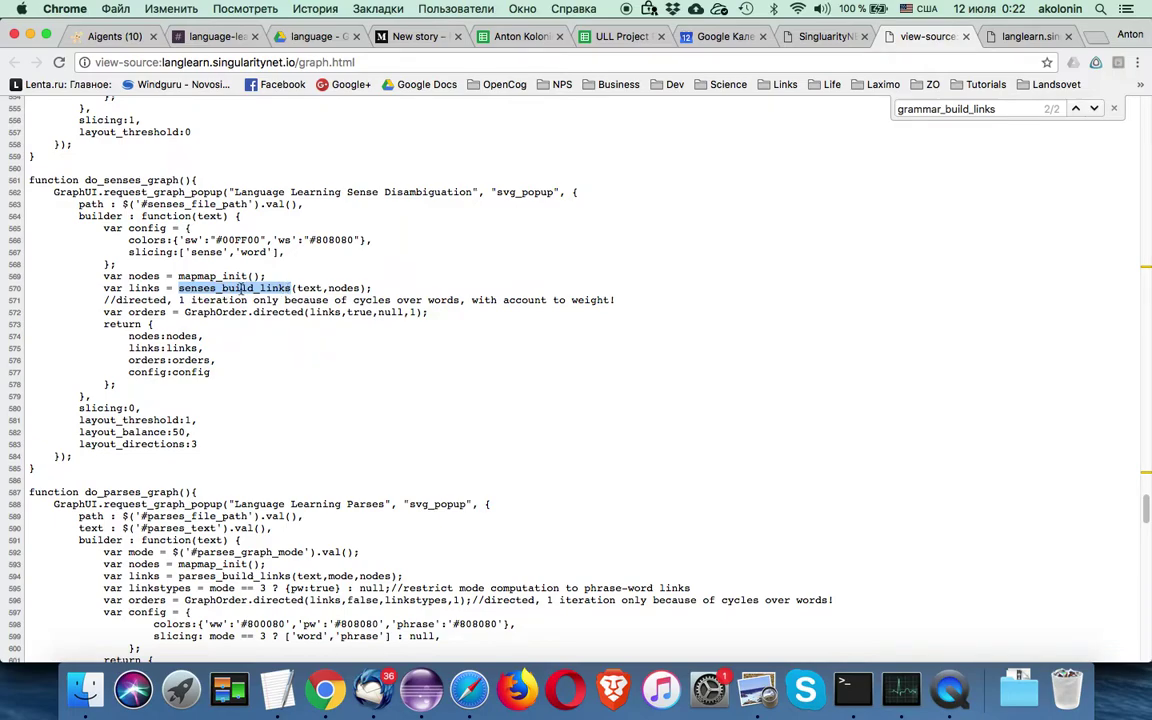
{"action": "double_click", "coordinate": [345, 289]}
{"action": "double_click", "coordinate": [145, 276]}
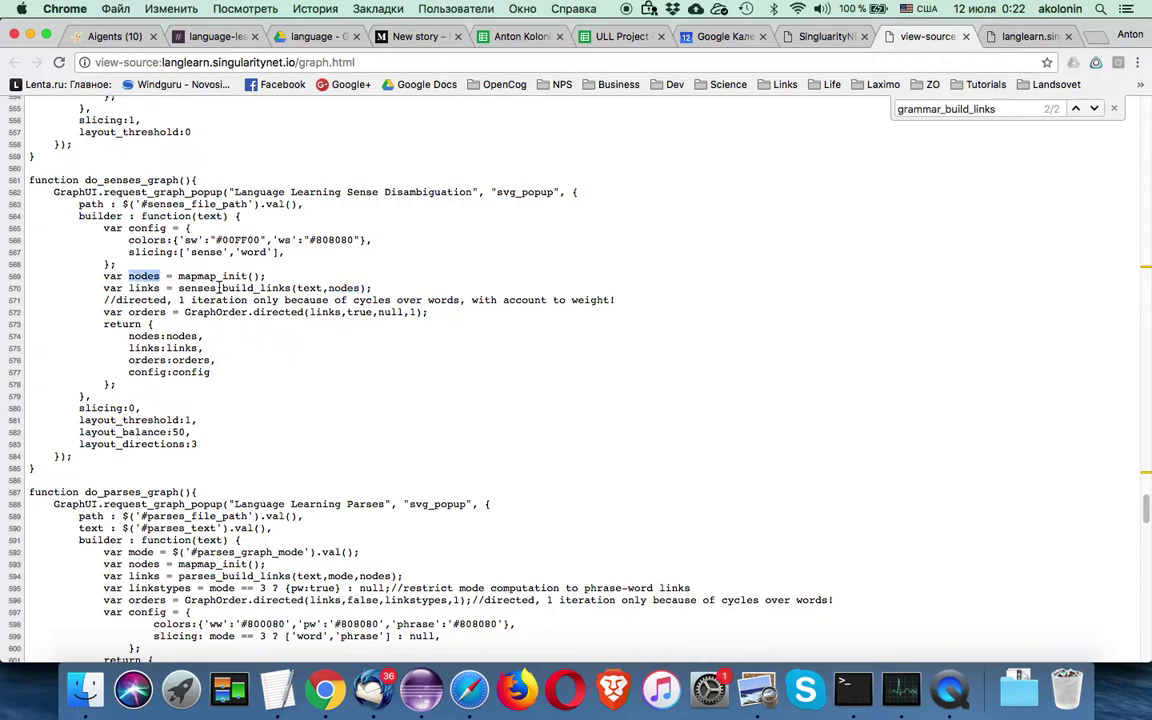
{"action": "double_click", "coordinate": [220, 289]}
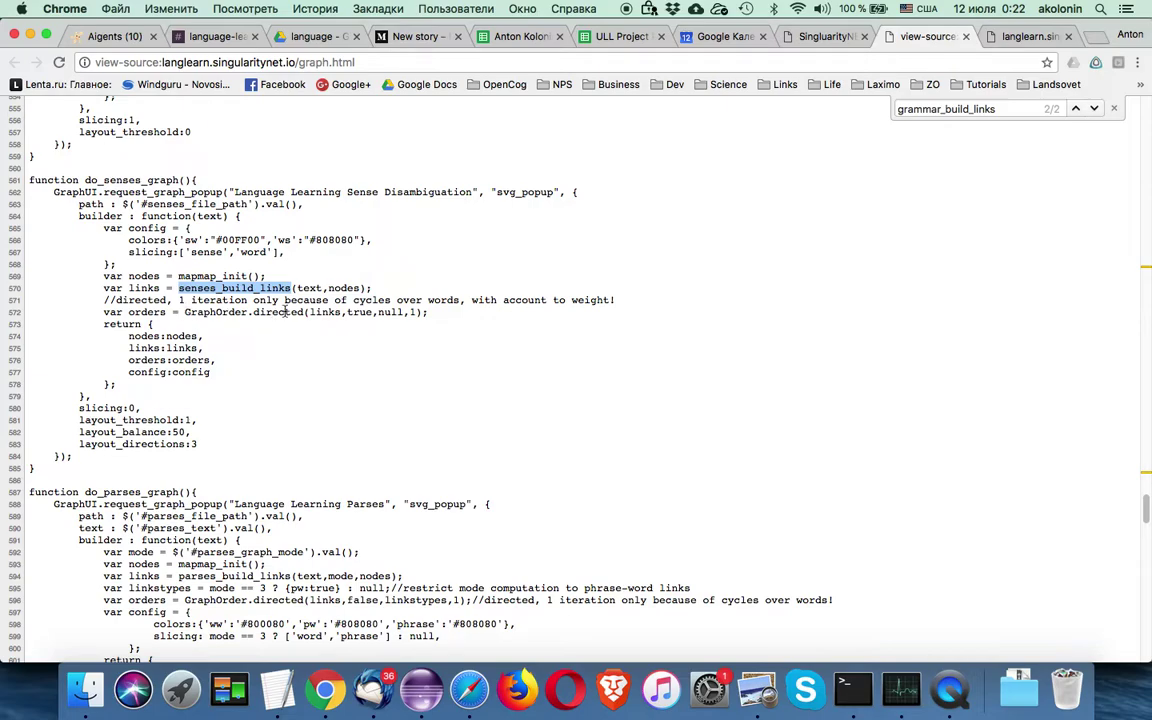
{"action": "double_click", "coordinate": [325, 313]}
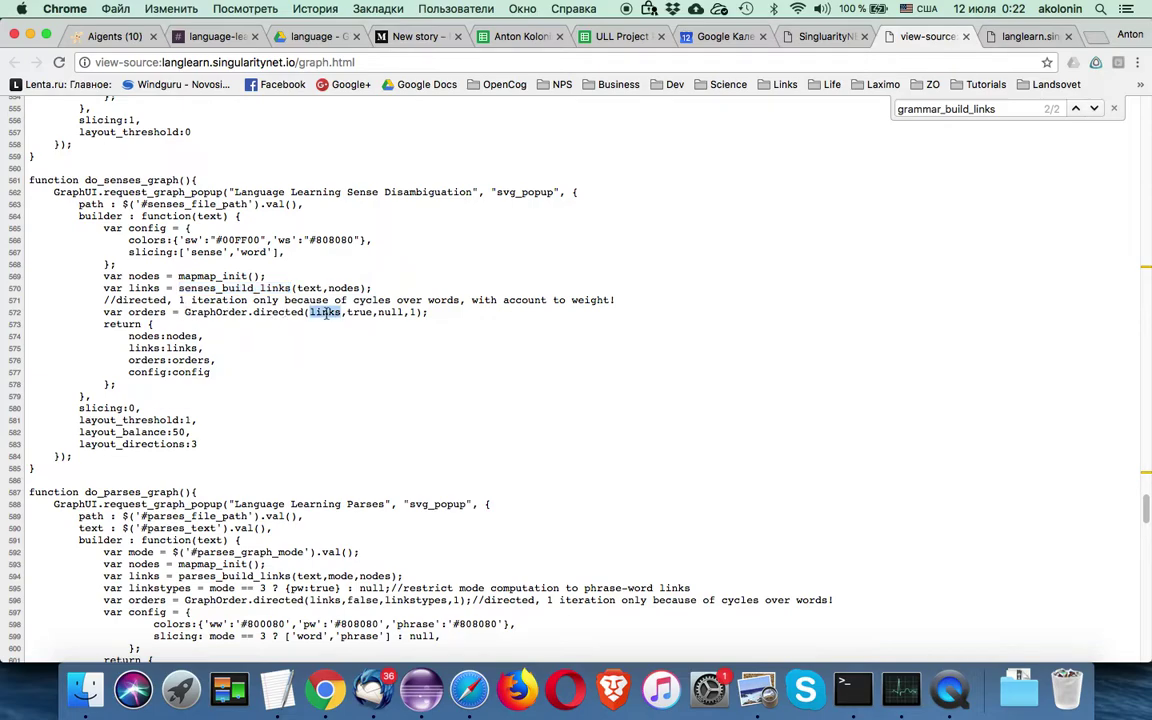
- Highlight the returned nodes, links, orders and config, followed by the slicing and layout settings of do_senses_graph
{"action": "double_click", "coordinate": [181, 337]}
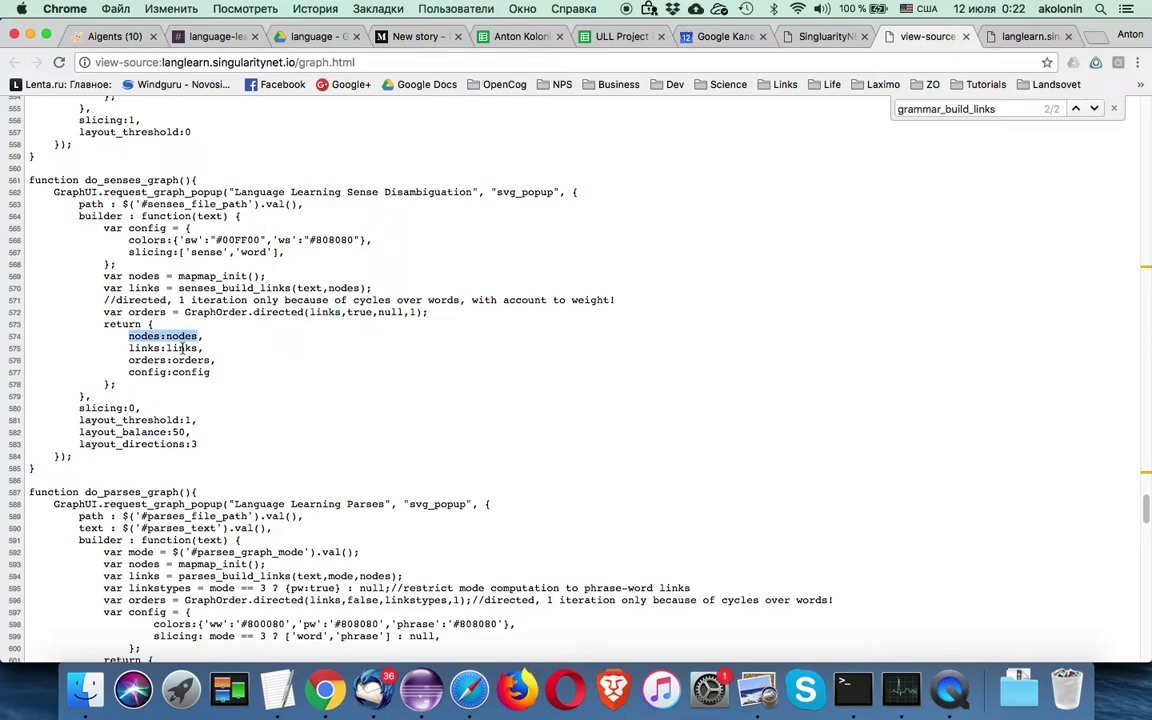
{"action": "double_click", "coordinate": [181, 349]}
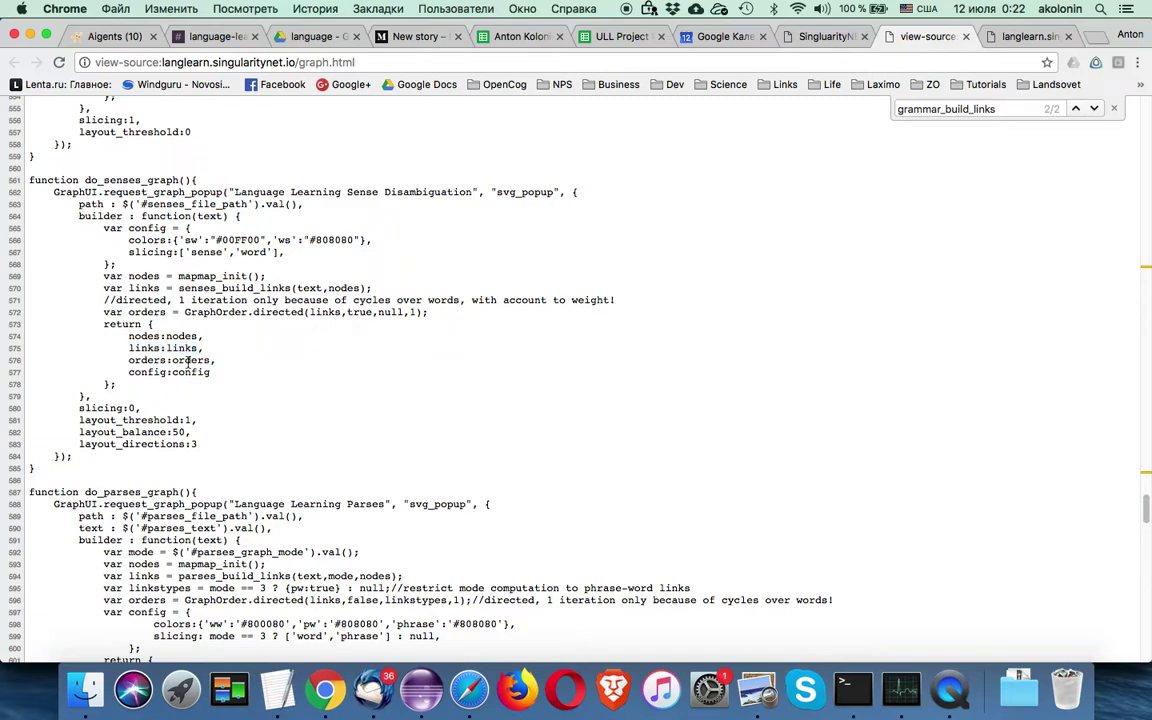
{"action": "double_click", "coordinate": [181, 361]}
{"action": "double_click", "coordinate": [188, 372]}
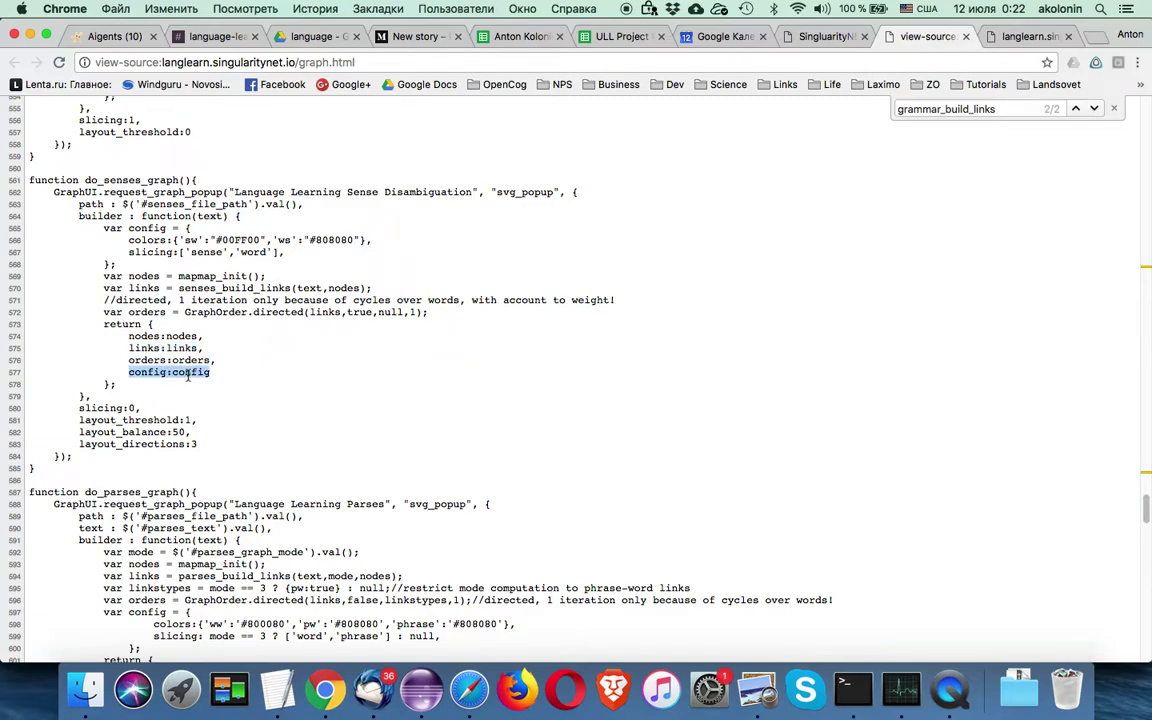
{"action": "left_click_drag", "start_coordinate": [82, 408], "coordinate": [203, 447]}
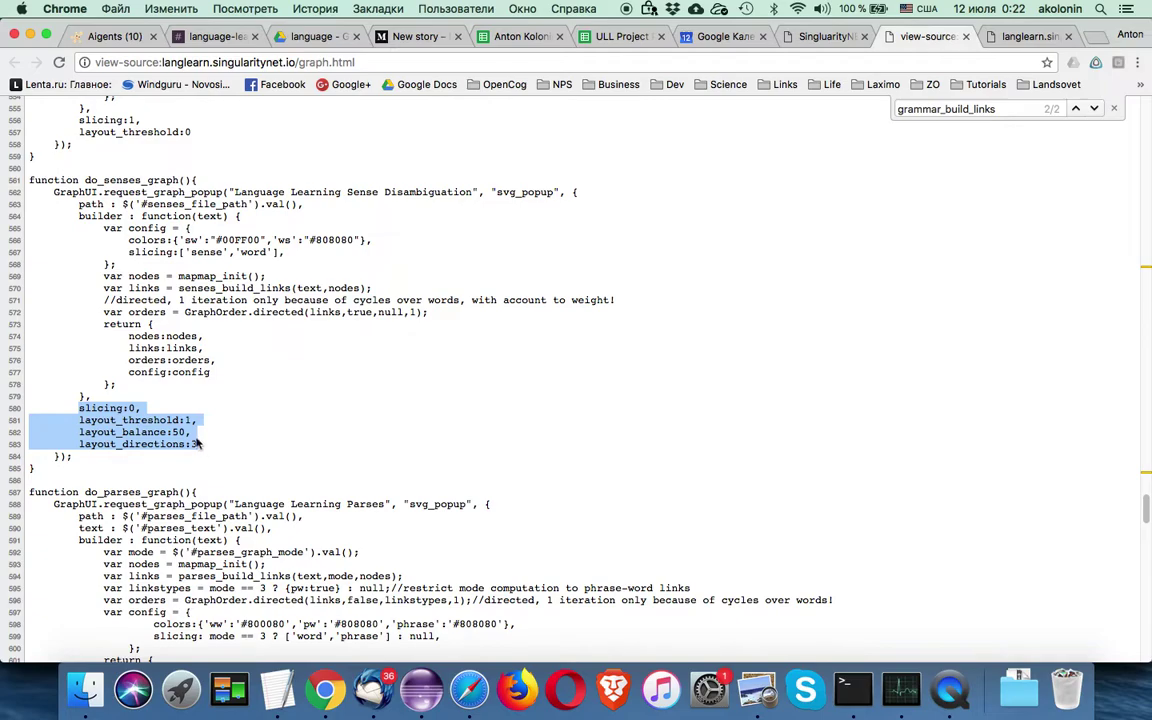
{"action": "left_click", "coordinate": [130, 418]}
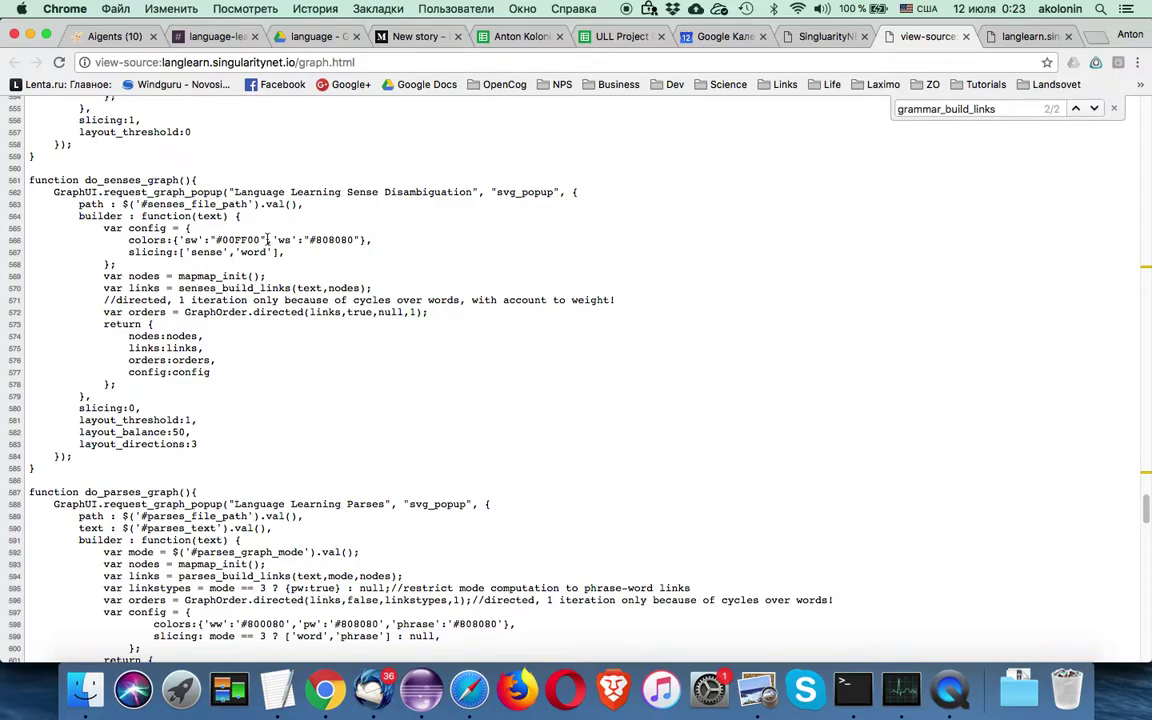
- Browse the source back to parses_build_links, then close the Language Learning Sense Disambiguation popup on the demo page
{"action": "scroll", "coordinate": [308, 330], "scroll_direction": "up", "scroll_amount": 3}
{"action": "scroll", "coordinate": [308, 330], "scroll_direction": "up", "scroll_amount": 20}
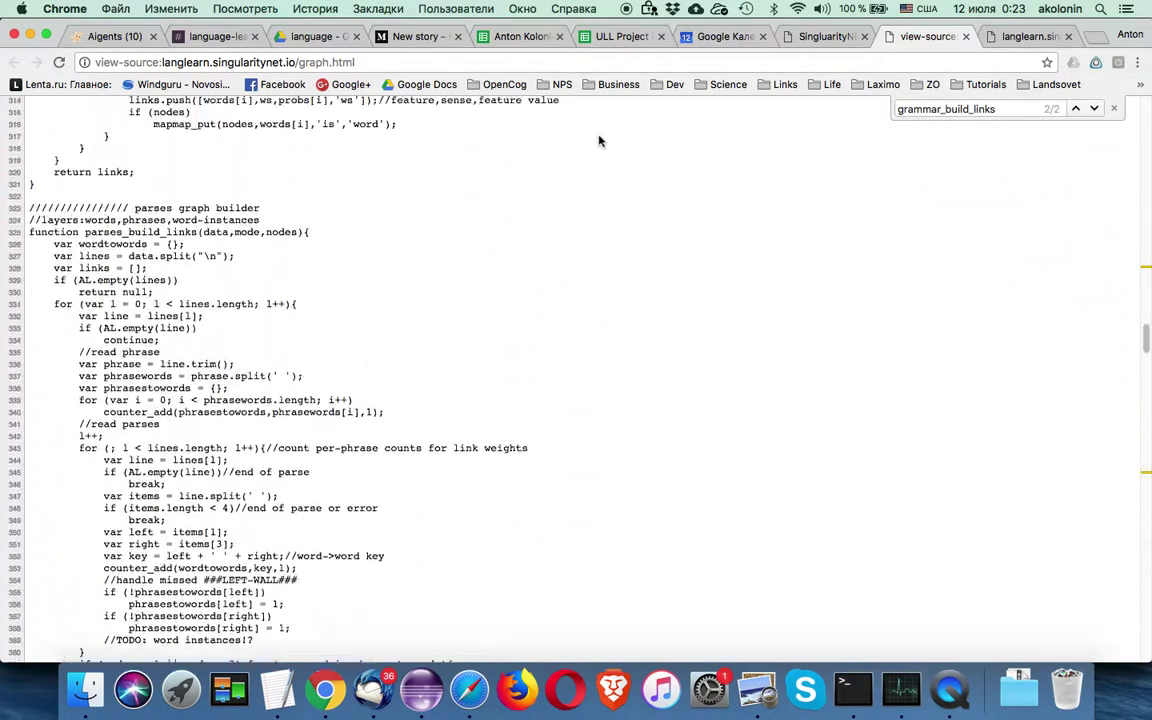
{"action": "left_click", "coordinate": [815, 36]}
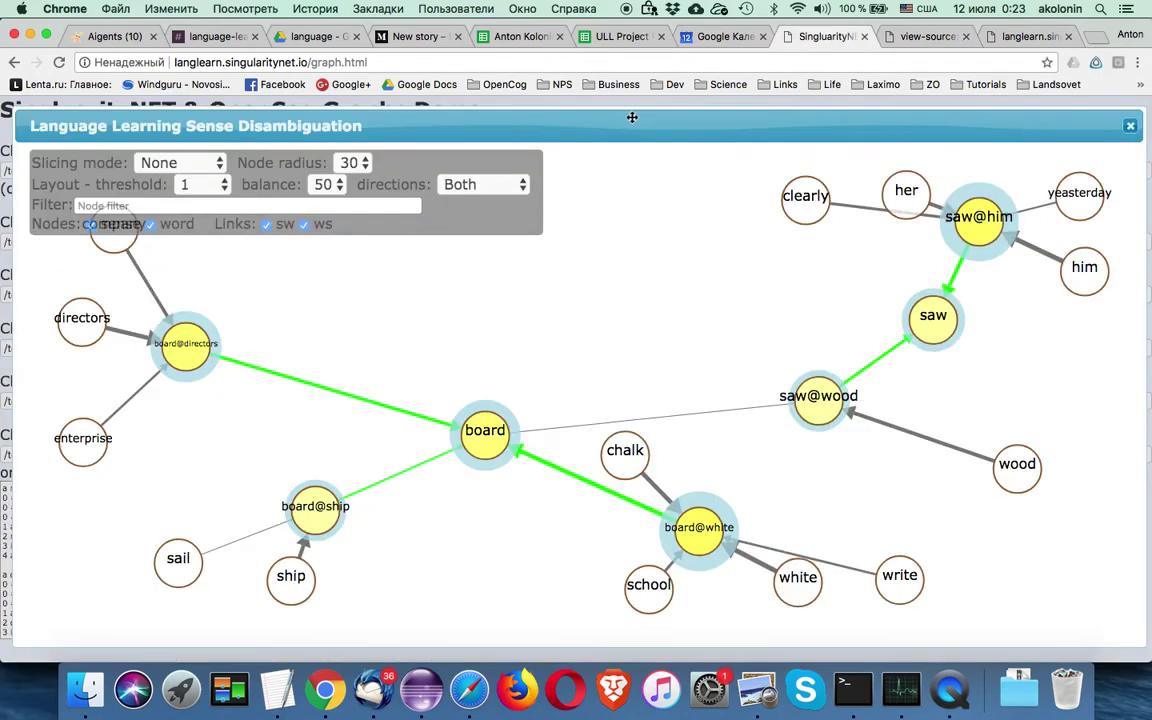
{"action": "left_click", "coordinate": [1130, 129]}
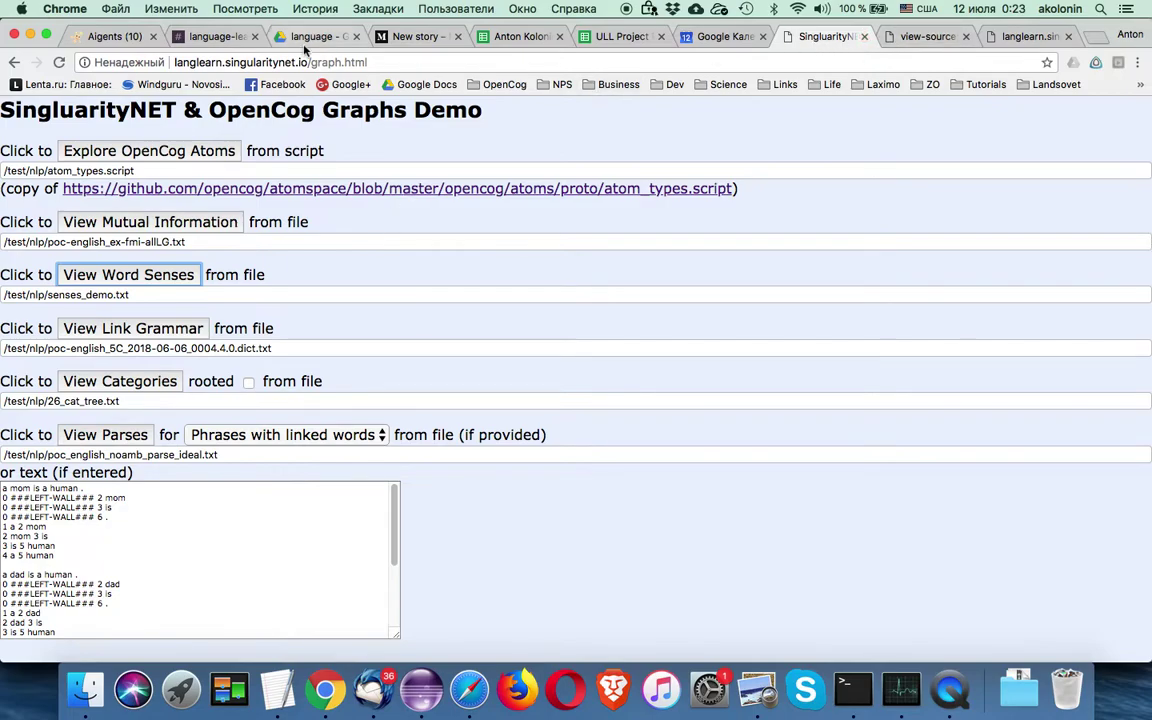
- Remove graph.html from the demo page's address to open the langlearn.singularitynet.io home page
{"action": "left_click_drag", "start_coordinate": [309, 62], "coordinate": [423, 66]}
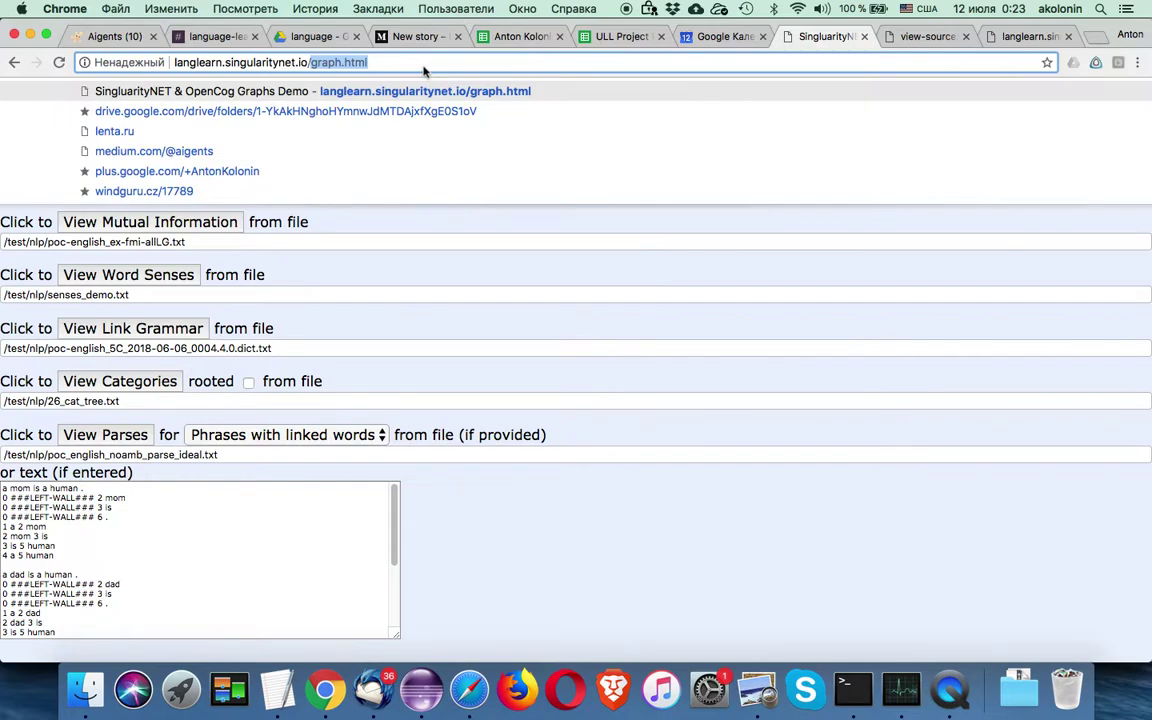
{"action": "key", "text": "BackSpace"}
{"action": "key", "text": "Return"}
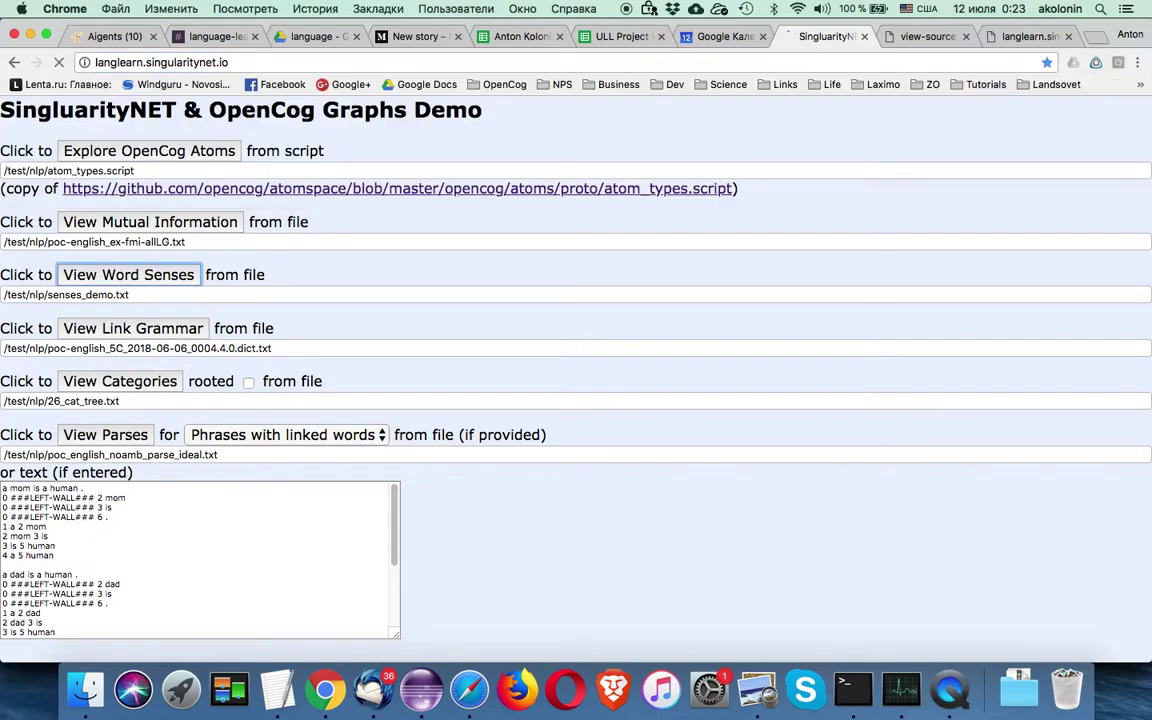
{"action": "double_click", "coordinate": [114, 62]}
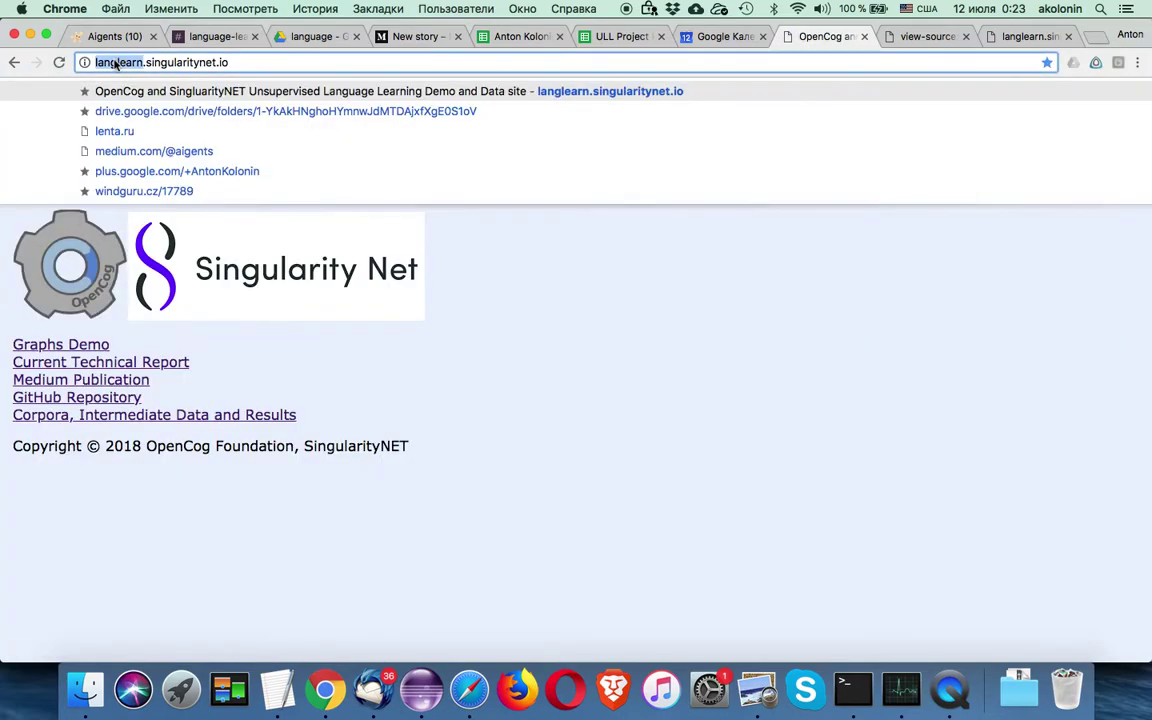
{"action": "left_click", "coordinate": [220, 62]}
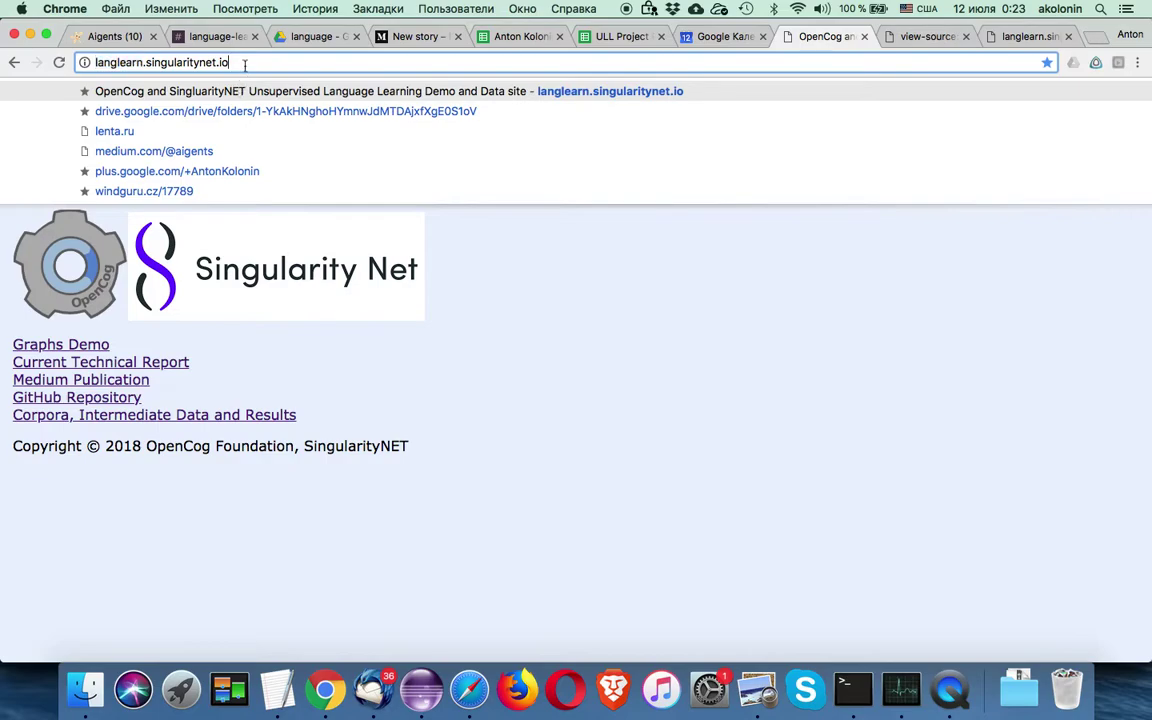
{"action": "left_click", "coordinate": [248, 382]}
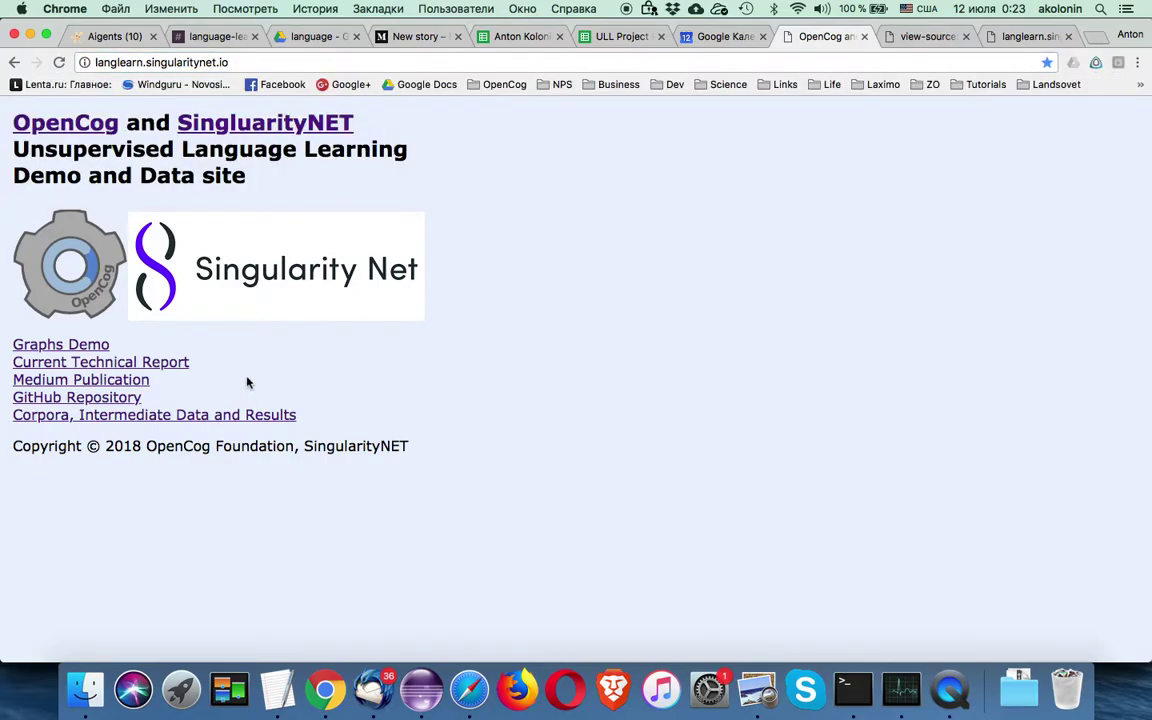